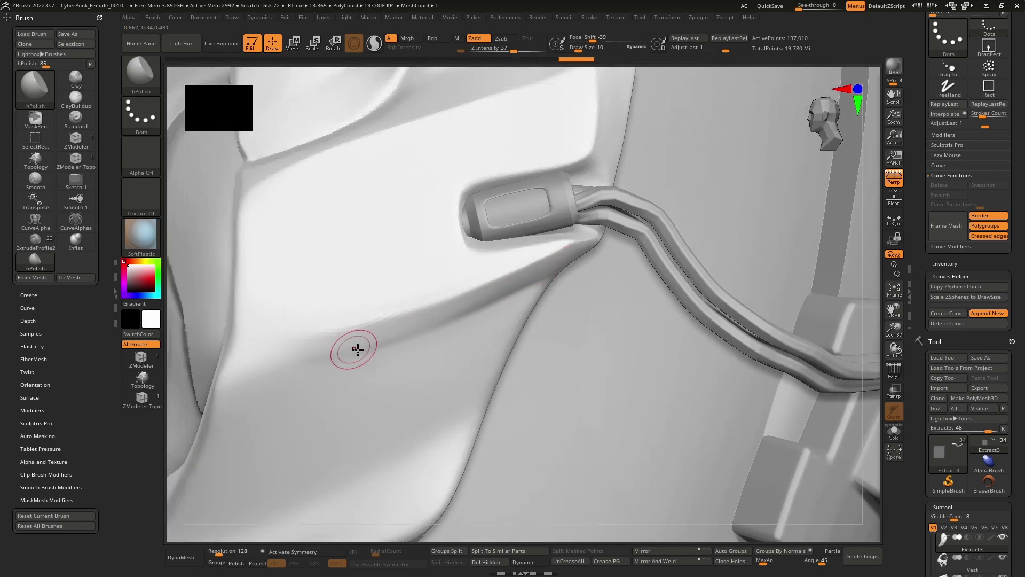
- Select the cable mesh at the armor recess and adjust its end at the connector with the Move brush
{"action": "mouse_move", "coordinate": [354, 347]}
{"action": "right_mouse_down"}
{"action": "mouse_move", "coordinate": [412, 343]}
{"action": "mouse_move", "coordinate": [494, 277]}
{"action": "mouse_move", "coordinate": [450, 306]}
{"action": "right_mouse_up"}
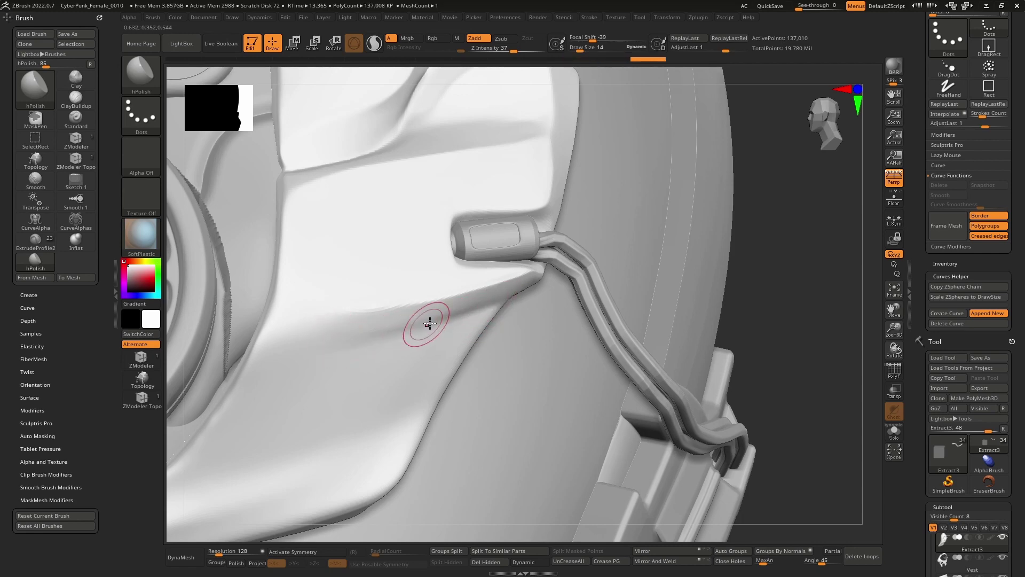
{"action": "mouse_move", "coordinate": [430, 323]}
{"action": "right_mouse_down"}
{"action": "mouse_move", "coordinate": [493, 283]}
{"action": "mouse_move", "coordinate": [469, 301]}
{"action": "right_mouse_up"}
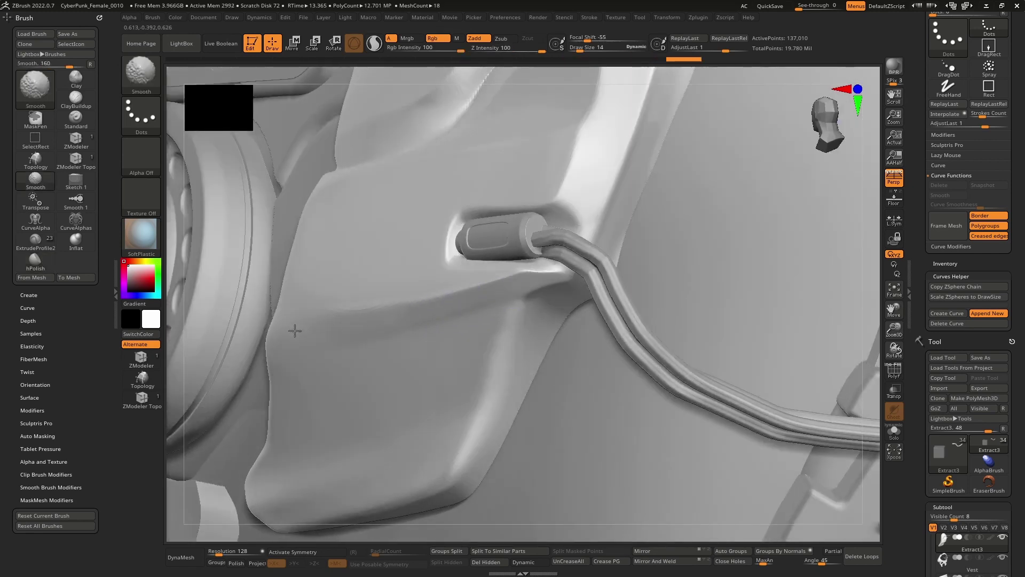
{"action": "right_click_drag", "start_coordinate": [294, 331], "coordinate": [270, 325]}
{"action": "mouse_move", "coordinate": [608, 238]}
{"action": "right_mouse_down", "text": "alt"}
{"action": "mouse_move", "coordinate": [534, 248]}
{"action": "mouse_move", "coordinate": [487, 294]}
{"action": "mouse_move", "coordinate": [484, 320]}
{"action": "mouse_move", "coordinate": [521, 366]}
{"action": "right_mouse_up", "text": "alt"}
{"action": "left_click", "coordinate": [474, 311], "text": "alt"}
{"action": "key", "text": "space"}
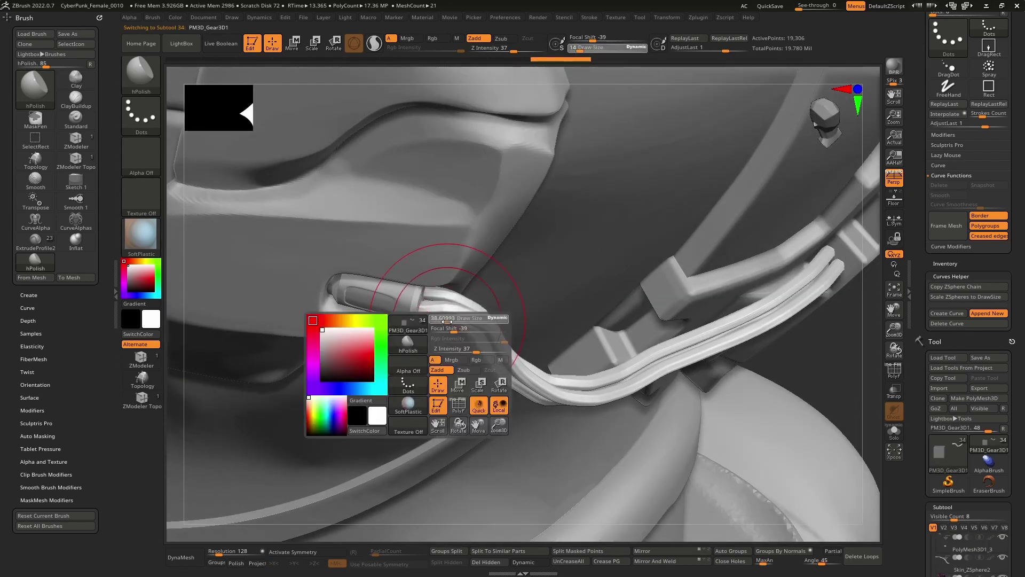
{"action": "key", "text": "b"}
{"action": "key", "text": "m"}
{"action": "key", "text": "v"}
{"action": "mouse_move", "coordinate": [438, 305]}
{"action": "right_mouse_down"}
{"action": "mouse_move", "coordinate": [412, 223]}
{"action": "mouse_move", "coordinate": [410, 302]}
{"action": "mouse_move", "coordinate": [440, 284]}
{"action": "right_mouse_up"}
{"action": "left_click_drag", "start_coordinate": [431, 287], "coordinate": [428, 292]}
{"action": "mouse_move", "coordinate": [427, 292]}
{"action": "right_mouse_down"}
{"action": "mouse_move", "coordinate": [488, 247]}
{"action": "mouse_move", "coordinate": [485, 266]}
{"action": "mouse_move", "coordinate": [434, 273]}
{"action": "mouse_move", "coordinate": [373, 250]}
{"action": "right_mouse_up"}
{"action": "mouse_move", "coordinate": [535, 297]}
{"action": "right_mouse_down", "text": "alt"}
{"action": "mouse_move", "coordinate": [425, 256]}
{"action": "mouse_move", "coordinate": [610, 345]}
{"action": "mouse_move", "coordinate": [634, 374]}
{"action": "mouse_move", "coordinate": [558, 331]}
{"action": "right_mouse_up", "text": "alt"}
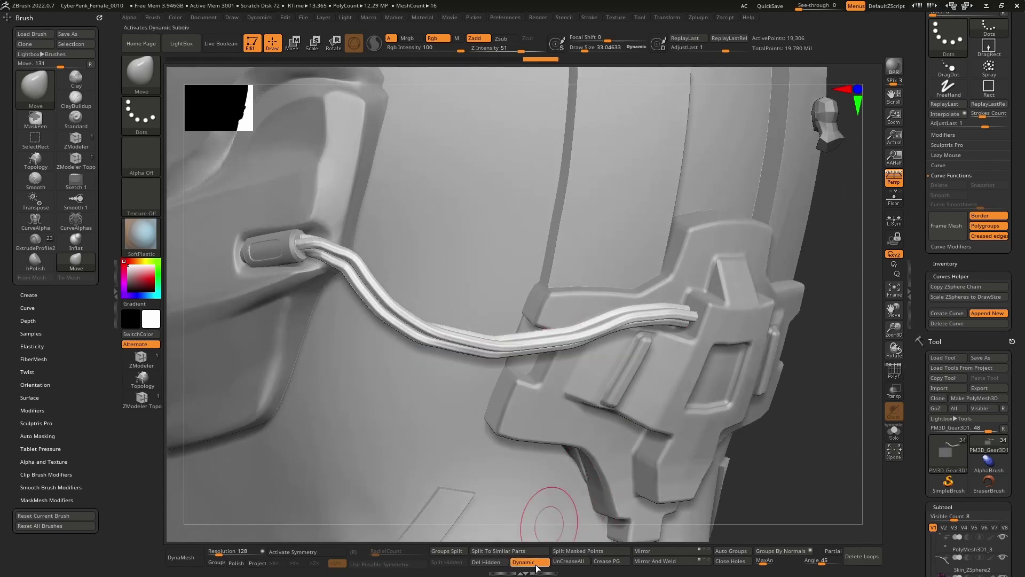
- Smooth the cable mesh with several passes of the Relax deformation and reactivate the Move brush
{"action": "left_click_drag", "start_coordinate": [923, 430], "coordinate": [964, 258]}
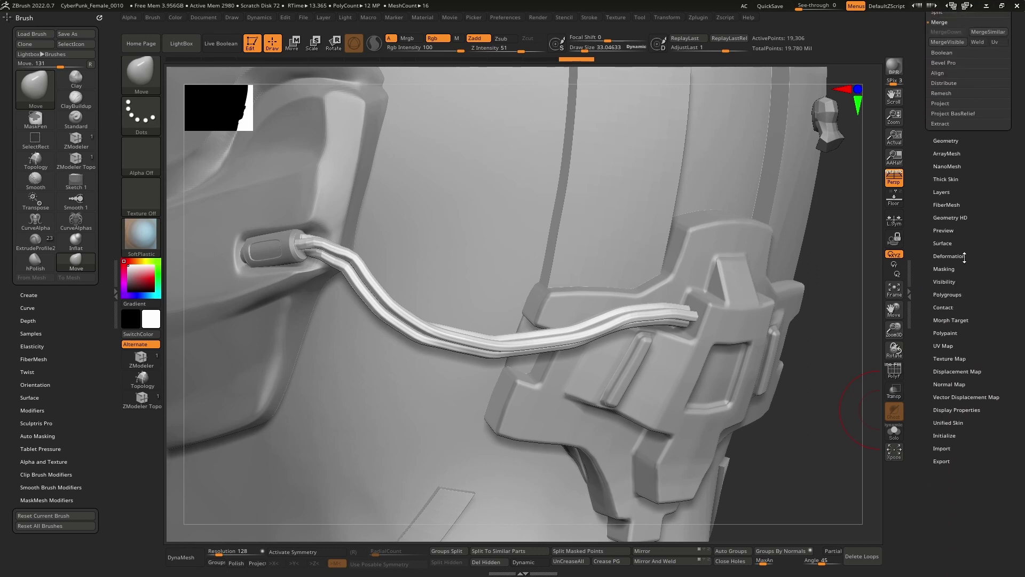
{"action": "left_click", "coordinate": [956, 256]}
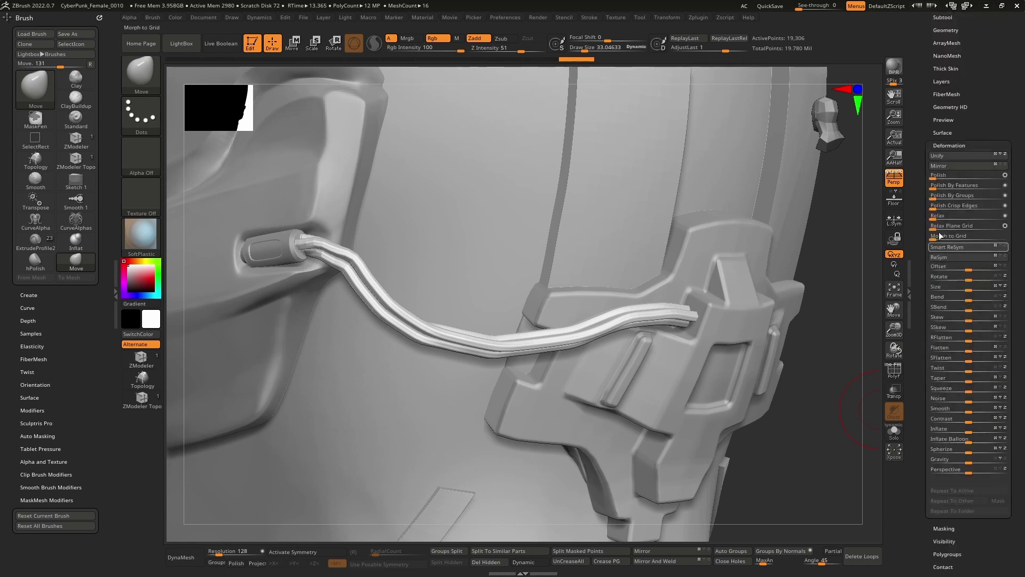
{"action": "left_click", "coordinate": [938, 215]}
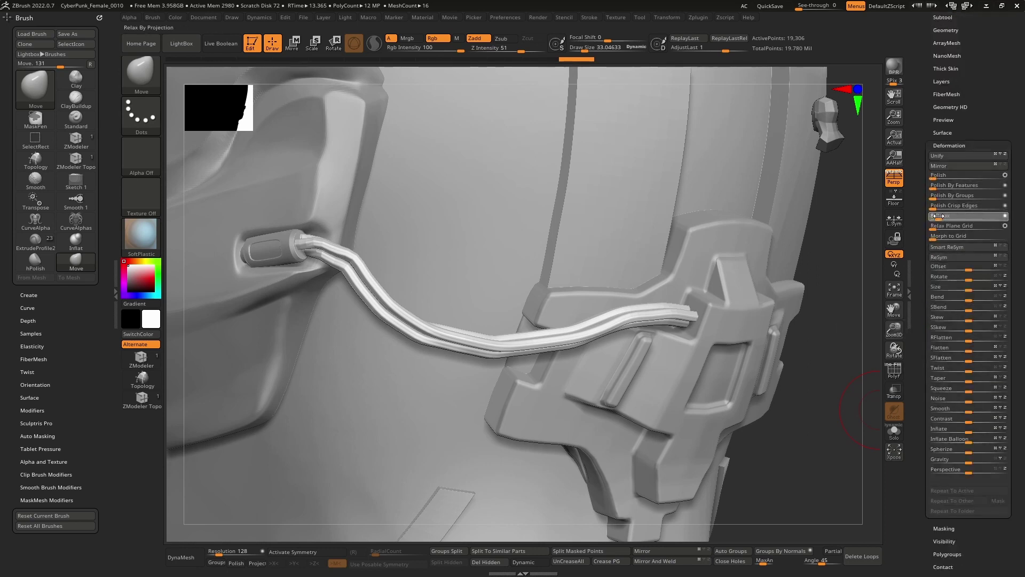
{"action": "mouse_move", "coordinate": [941, 215]}
{"action": "left_mouse_down"}
{"action": "mouse_move", "coordinate": [976, 216]}
{"action": "mouse_move", "coordinate": [955, 217]}
{"action": "left_mouse_up"}
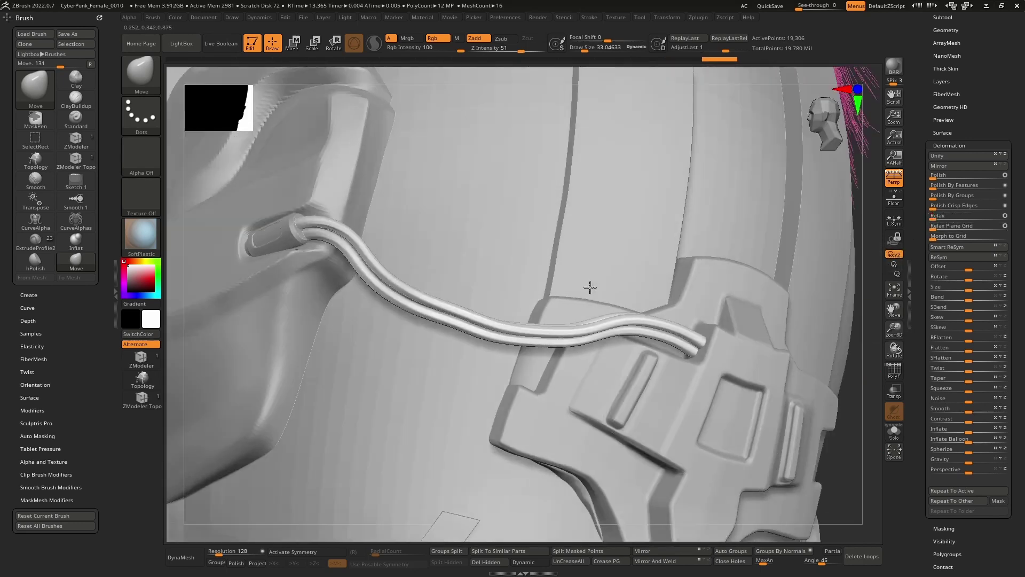
{"action": "right_click_drag", "start_coordinate": [590, 287], "coordinate": [694, 283]}
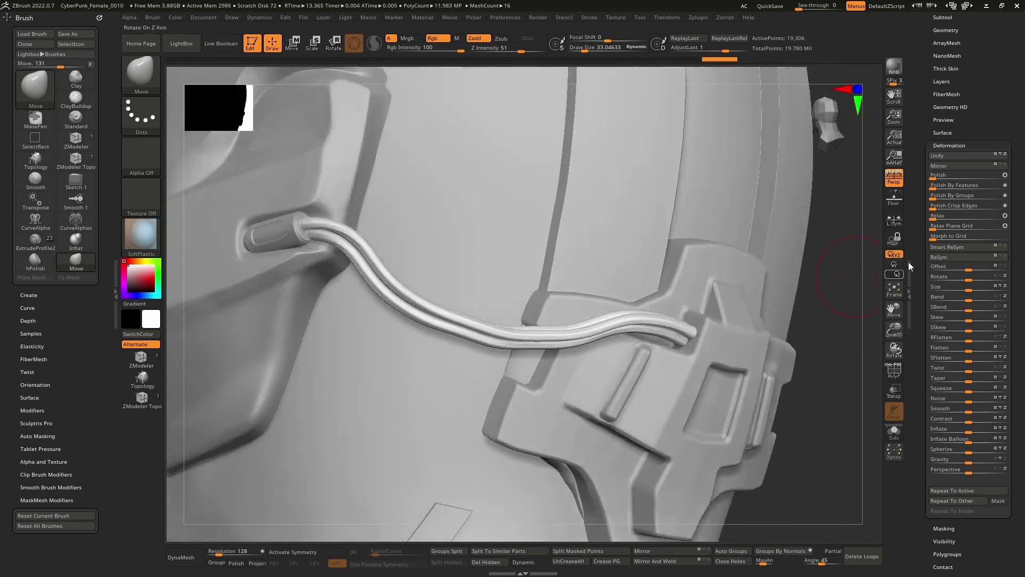
{"action": "left_click_drag", "start_coordinate": [952, 215], "coordinate": [955, 216]}
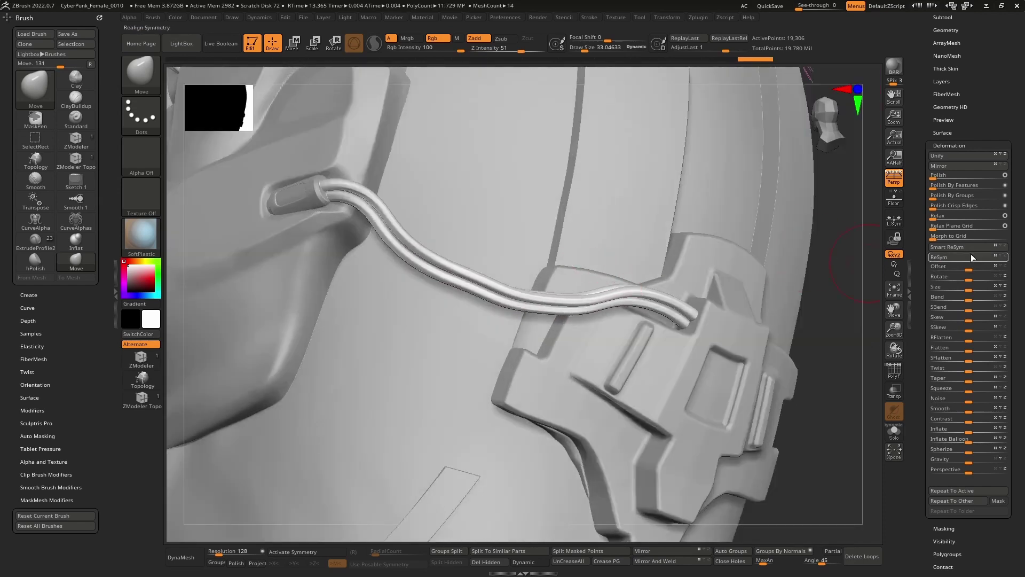
{"action": "left_click_drag", "start_coordinate": [962, 215], "coordinate": [958, 217]}
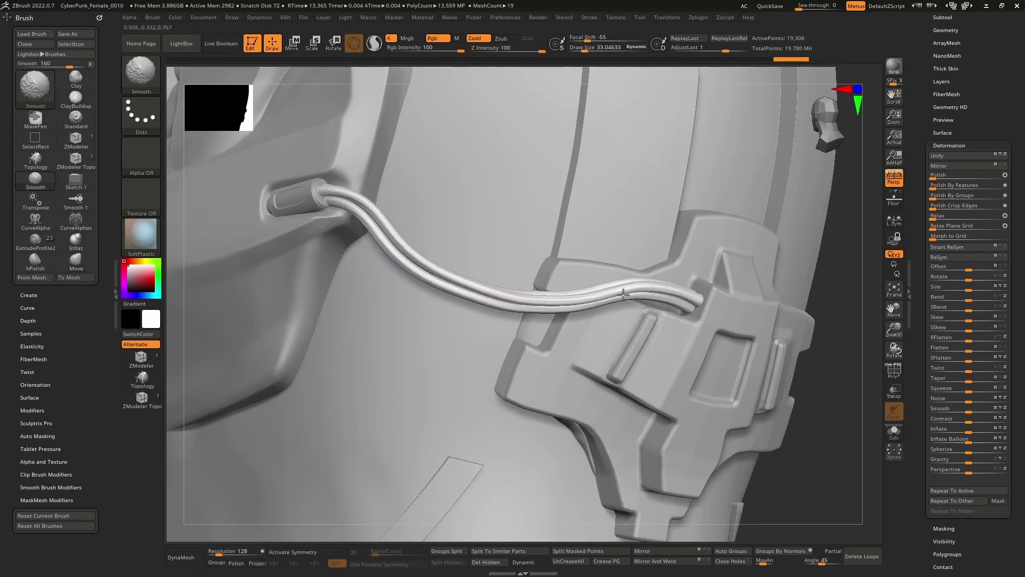
{"action": "key", "text": "b"}
{"action": "key", "text": "m"}
{"action": "key", "text": "v"}
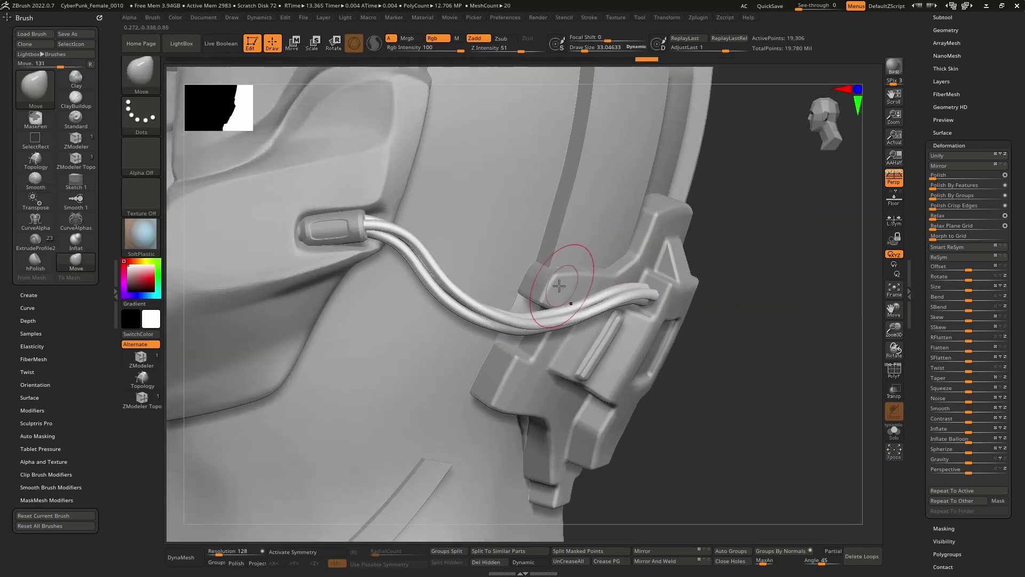
- Select the cylindrical connector and place it over the cable's end at the central plate, rotated along the cable
{"action": "key", "text": "w"}
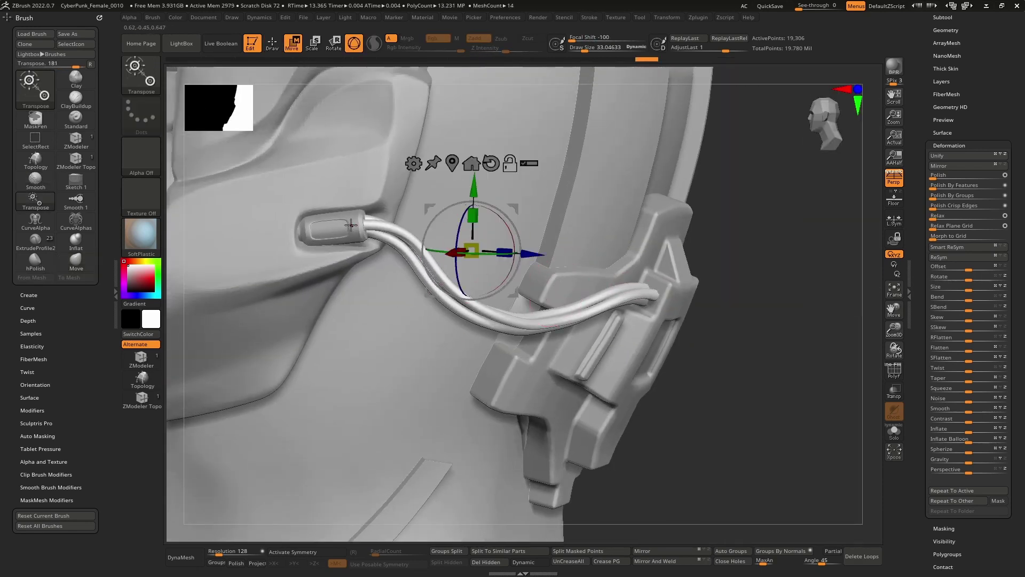
{"action": "left_click", "coordinate": [351, 225]}
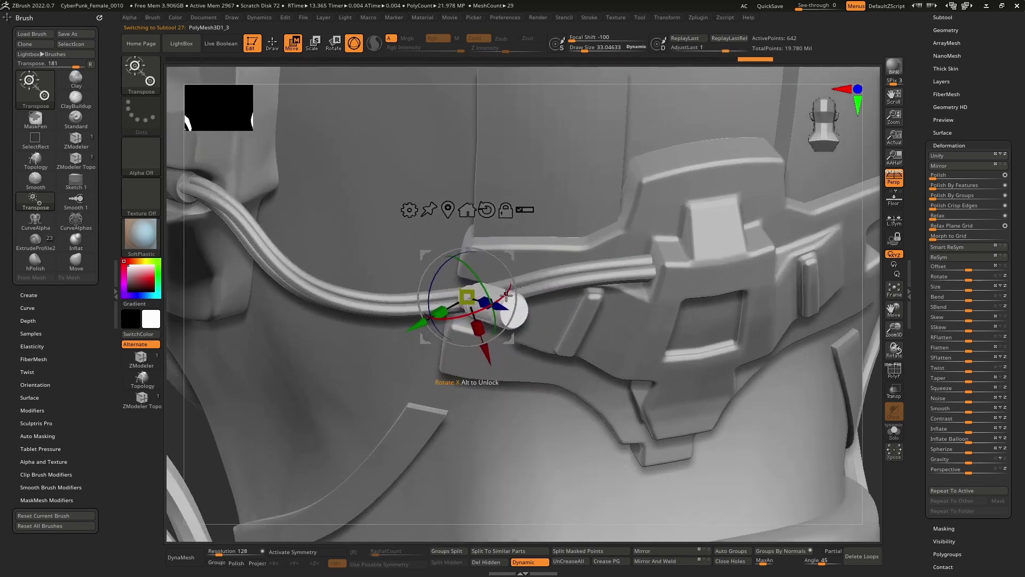
{"action": "left_click_drag", "start_coordinate": [445, 315], "coordinate": [432, 308]}
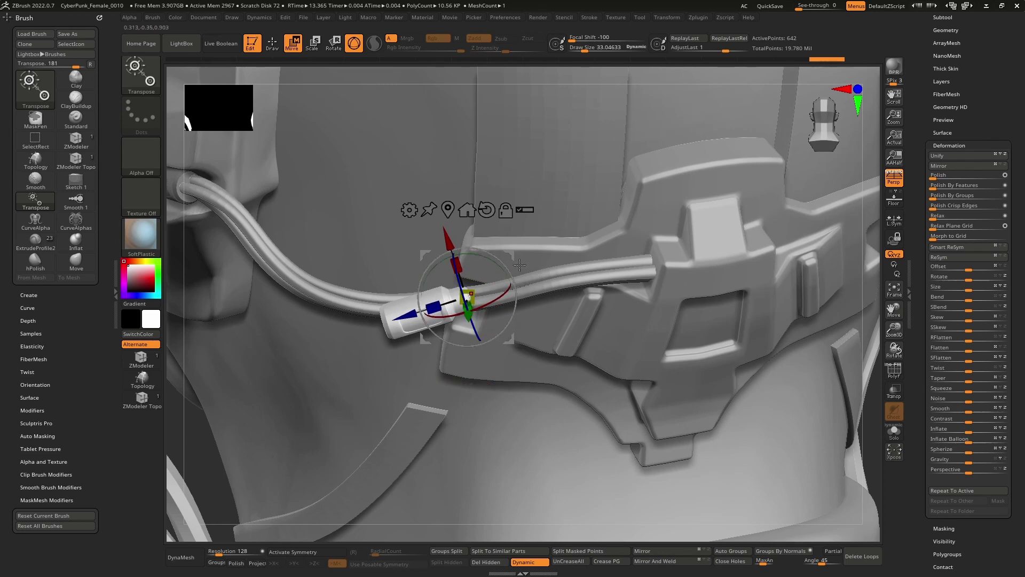
{"action": "left_click_drag", "start_coordinate": [511, 254], "coordinate": [676, 218]}
{"action": "right_click_drag", "start_coordinate": [715, 224], "coordinate": [544, 196]}
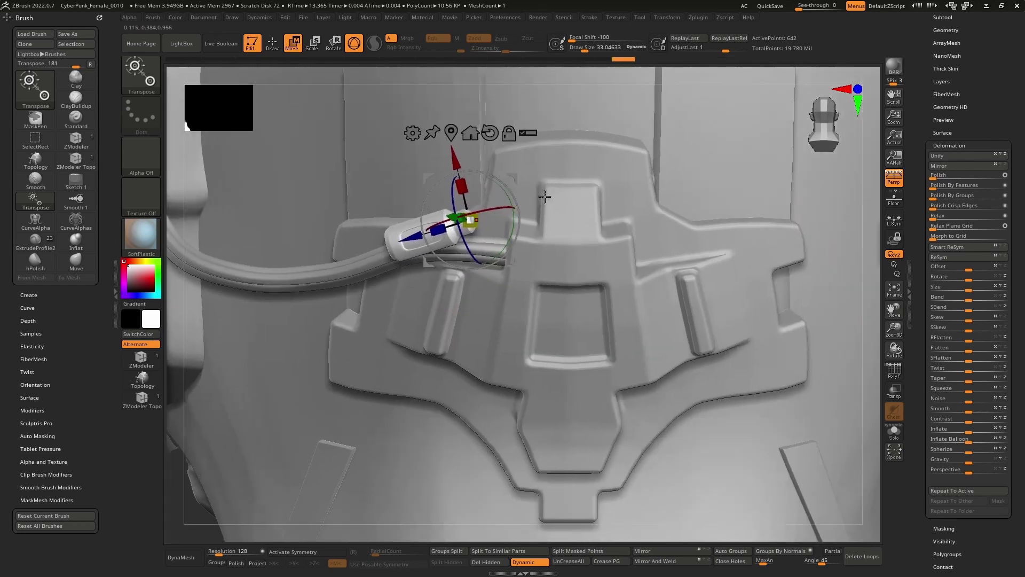
{"action": "left_click_drag", "start_coordinate": [525, 175], "coordinate": [569, 208]}
- Tilt the connector to line up with the cable as seen from below and shorten it along its length
{"action": "right_click_drag", "start_coordinate": [560, 224], "coordinate": [526, 373]}
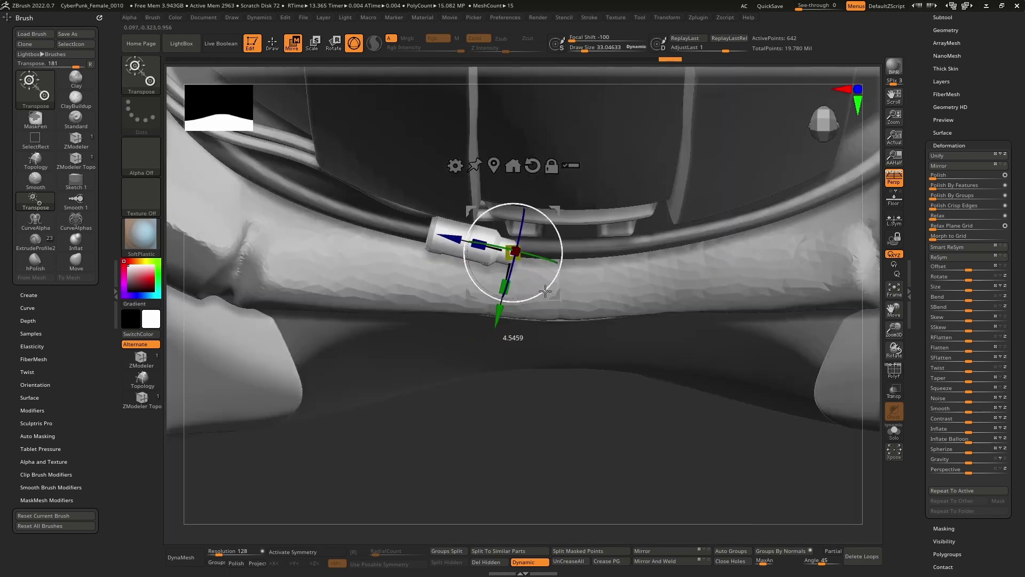
{"action": "right_click_drag", "start_coordinate": [561, 291], "coordinate": [534, 256]}
{"action": "left_click_drag", "start_coordinate": [532, 254], "coordinate": [534, 259]}
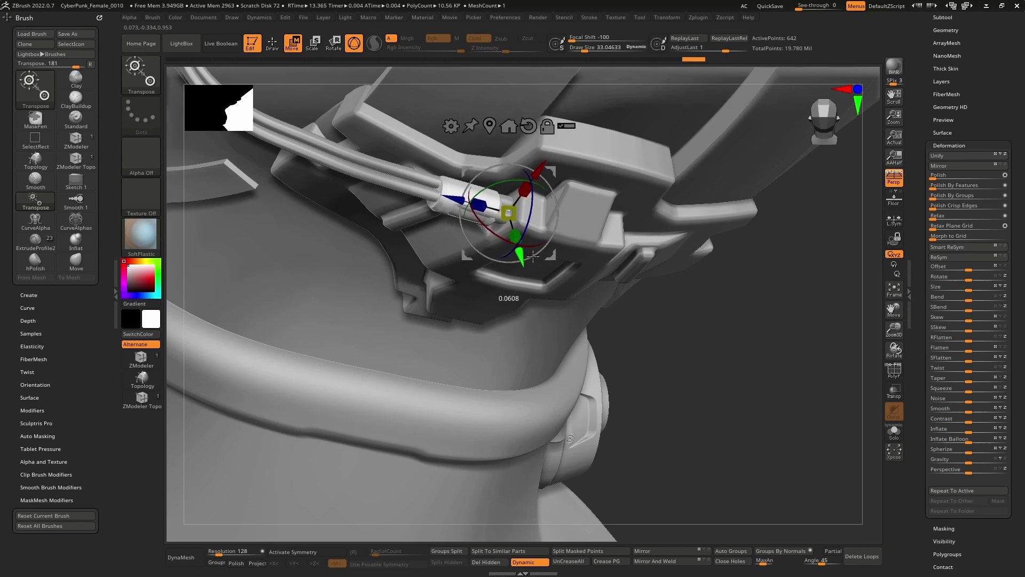
{"action": "right_click_drag", "start_coordinate": [560, 245], "coordinate": [544, 260]}
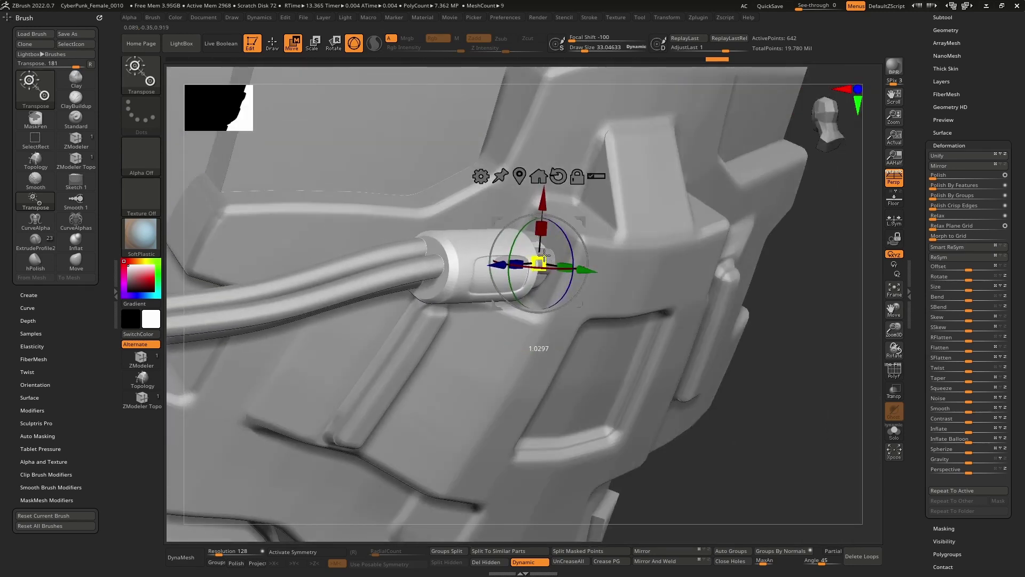
{"action": "left_click_drag", "start_coordinate": [546, 251], "coordinate": [552, 258]}
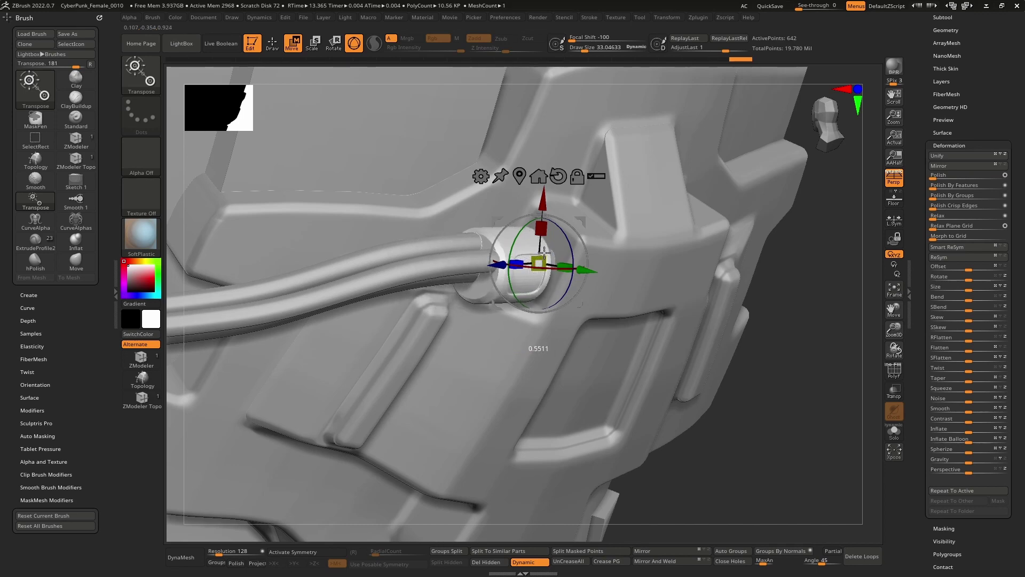
{"action": "mouse_move", "coordinate": [566, 241]}
{"action": "right_mouse_down"}
{"action": "mouse_move", "coordinate": [537, 220]}
{"action": "mouse_move", "coordinate": [553, 236]}
{"action": "right_mouse_up"}
- Fine-tune the shortened connector's rotation and position so it seats around the cable end beside the plate
{"action": "key", "text": "q"}
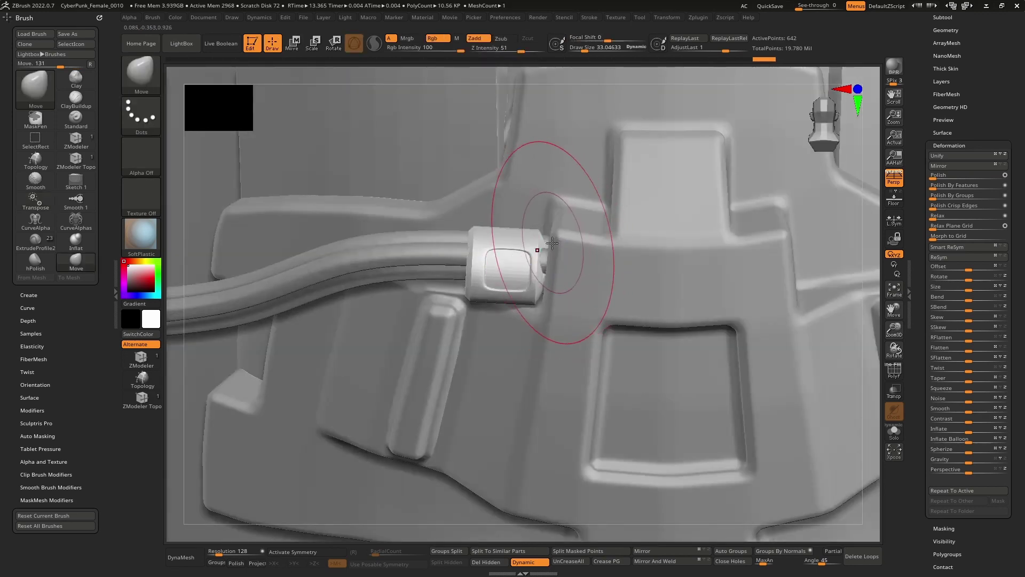
{"action": "key", "text": "w"}
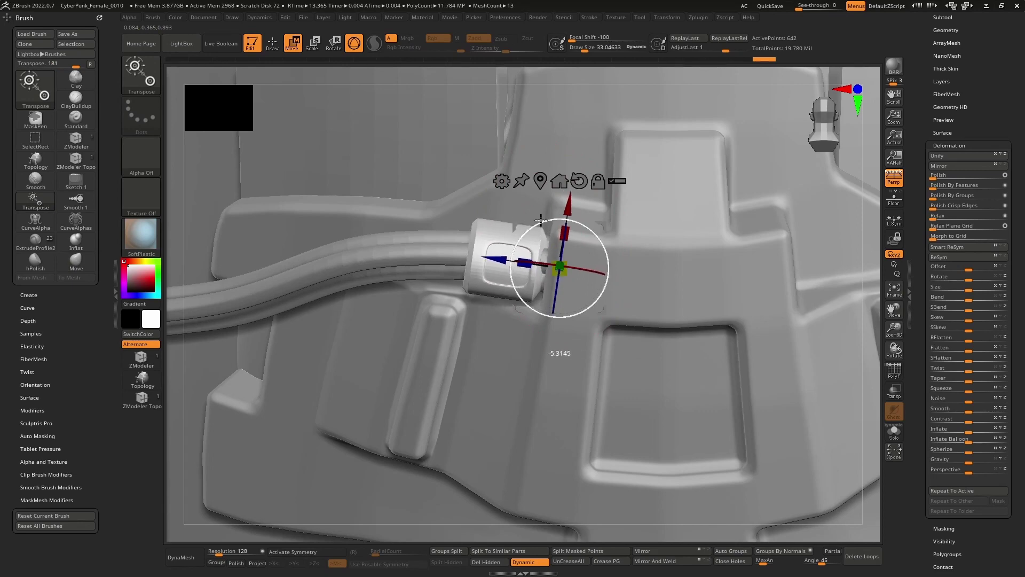
{"action": "left_click_drag", "start_coordinate": [605, 223], "coordinate": [595, 218]}
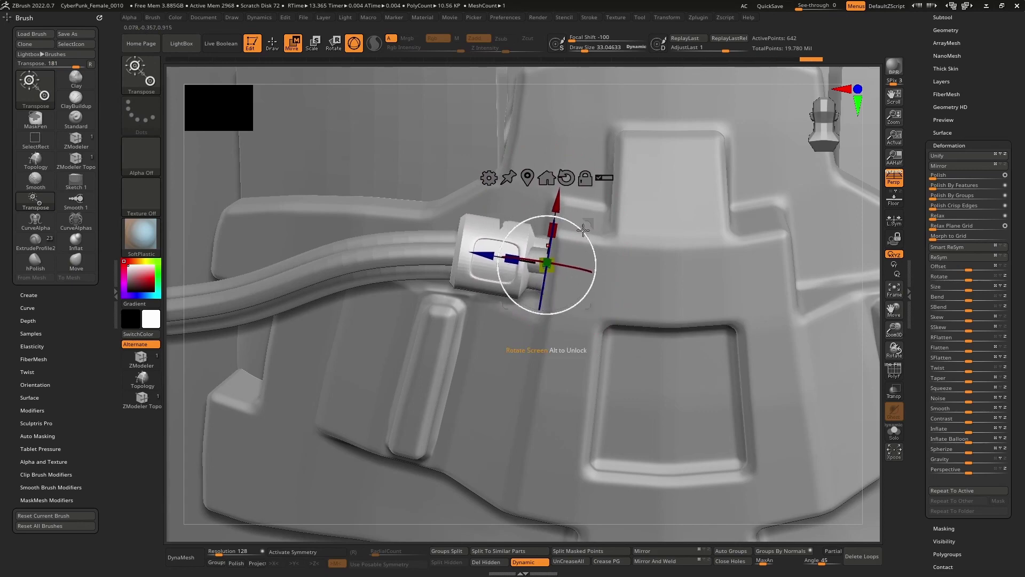
{"action": "right_click_drag", "start_coordinate": [585, 229], "coordinate": [570, 311]}
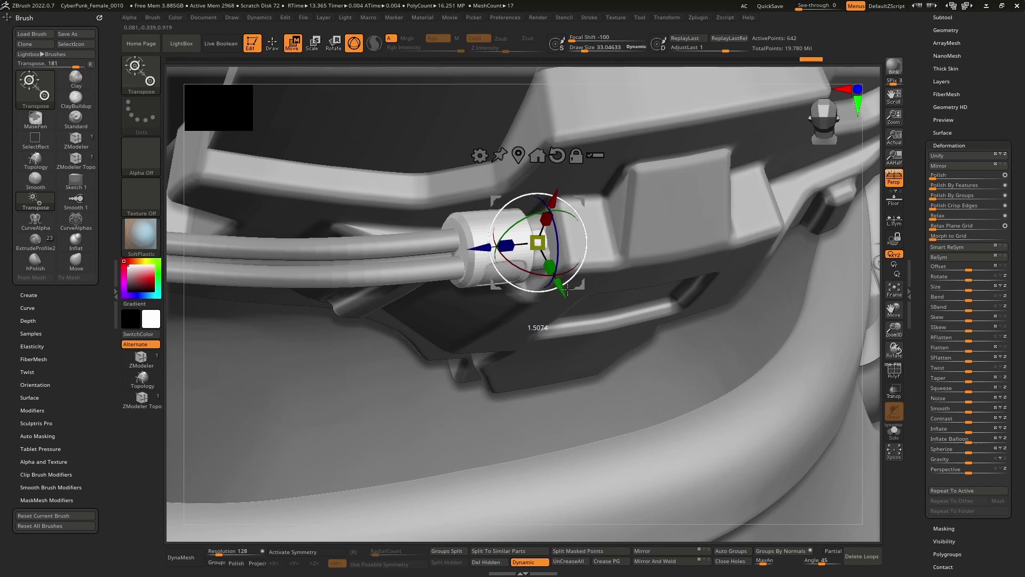
{"action": "left_click_drag", "start_coordinate": [564, 287], "coordinate": [564, 287]}
- Select the cable mesh and show it with polyframe and transparency to reveal the part inside the connector
{"action": "right_click_drag", "start_coordinate": [564, 286], "coordinate": [609, 272]}
{"action": "left_click", "coordinate": [554, 277], "text": "alt"}
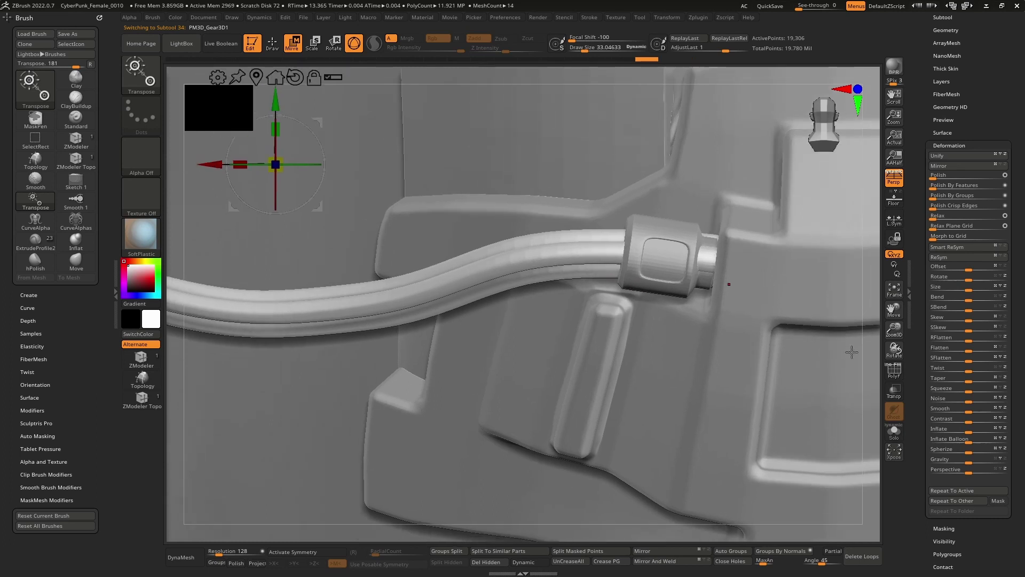
{"action": "left_click", "coordinate": [896, 371]}
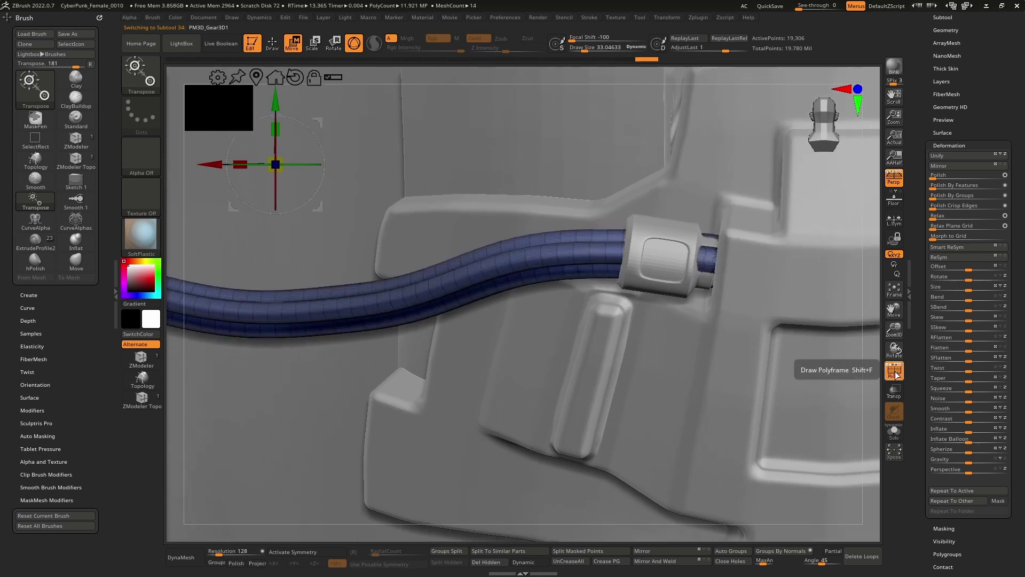
{"action": "left_click", "coordinate": [897, 376]}
{"action": "left_click", "coordinate": [898, 373]}
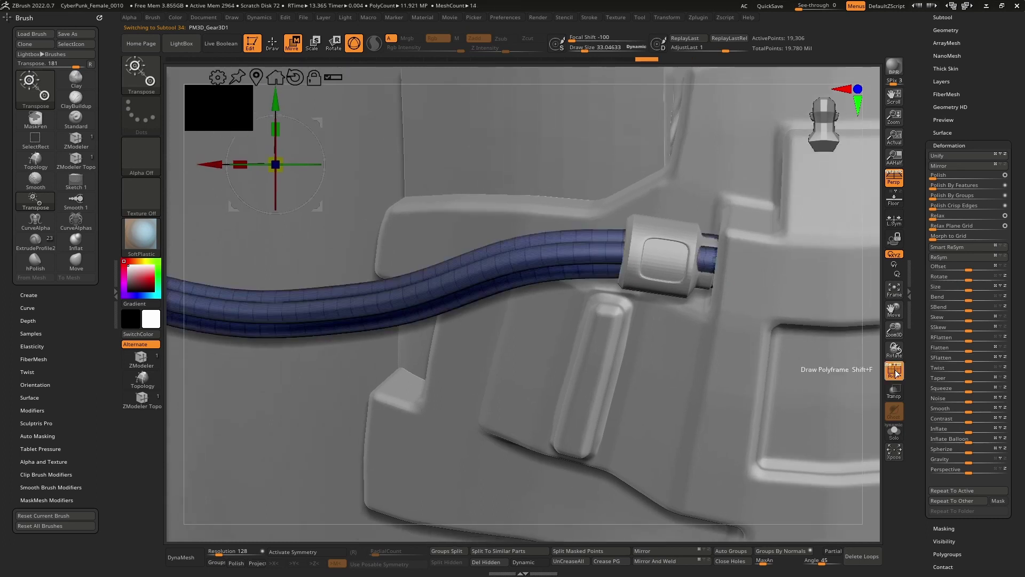
{"action": "key", "text": "shift+t"}
{"action": "key", "text": "ctrl+shift"}
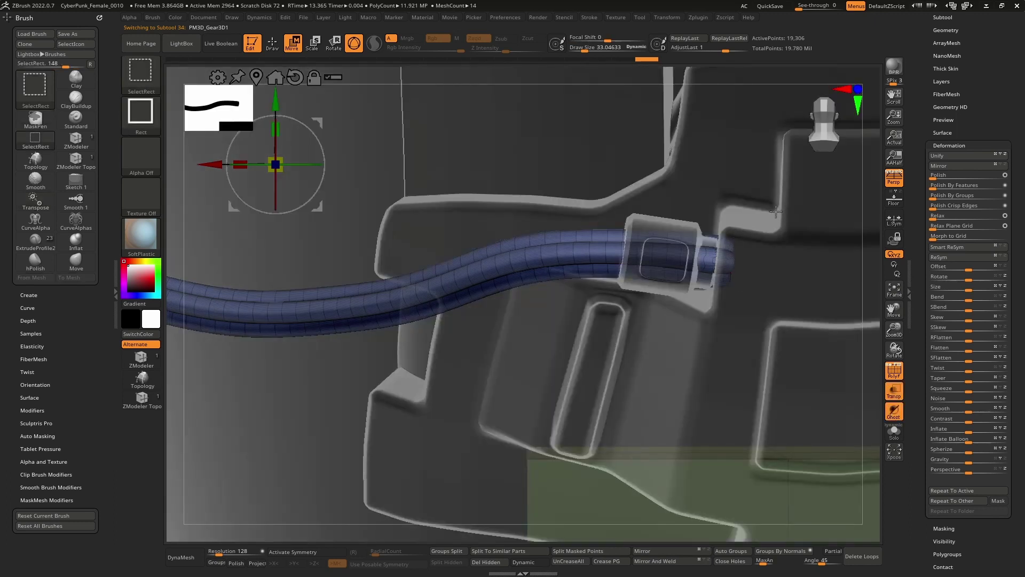
{"action": "key", "text": "q"}
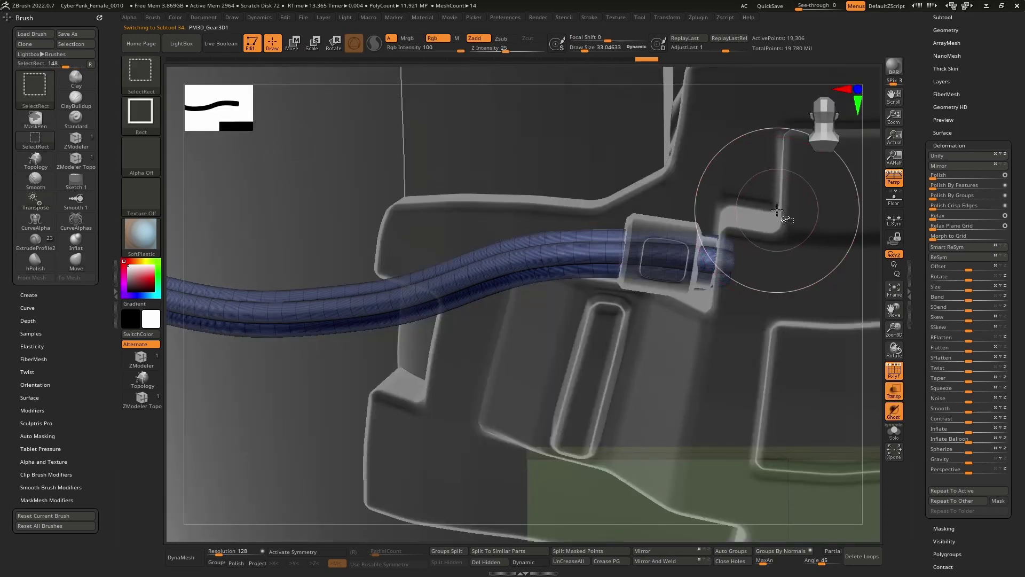
- Hide the cable's end section inside and beyond the connector, delete the hidden geometry and turn transparency off
{"action": "left_click_drag", "start_coordinate": [779, 205], "coordinate": [650, 319], "text": "ctrl+shift"}
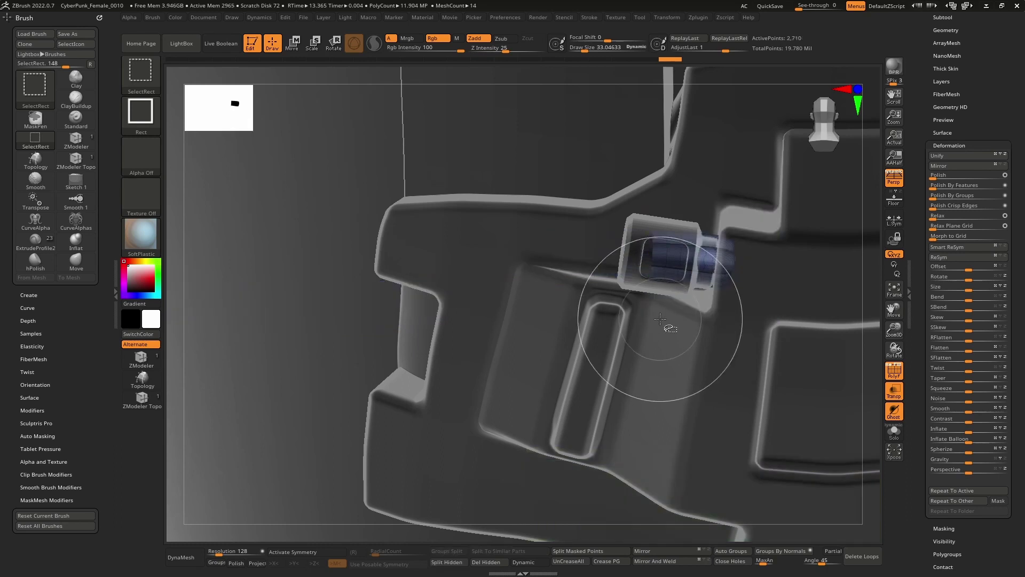
{"action": "left_click", "coordinate": [866, 412], "text": "ctrl+shift"}
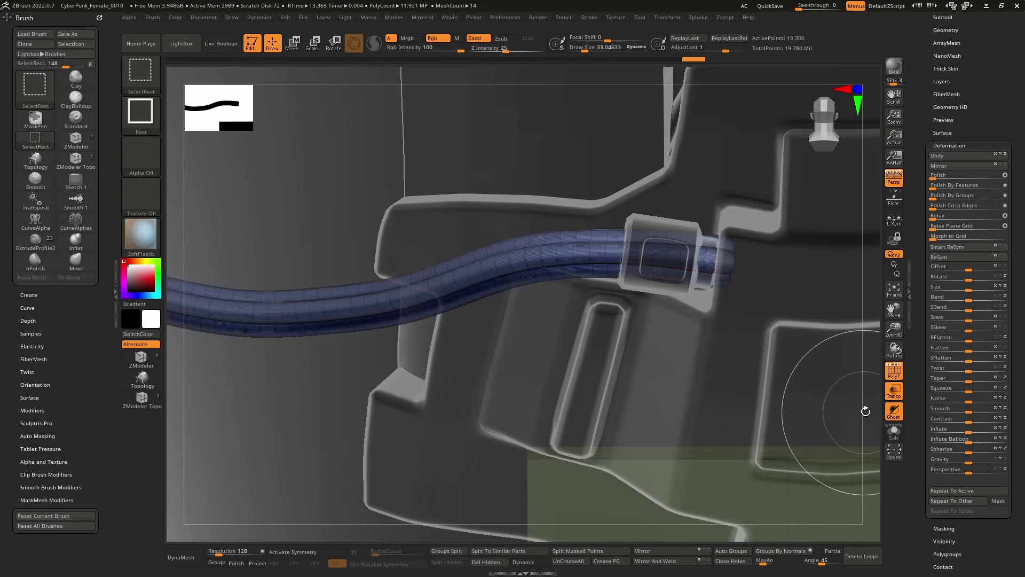
{"action": "left_click_drag", "start_coordinate": [769, 360], "coordinate": [628, 161], "text": "ctrl+alt+shift"}
{"action": "right_click_drag", "start_coordinate": [636, 229], "coordinate": [483, 557]}
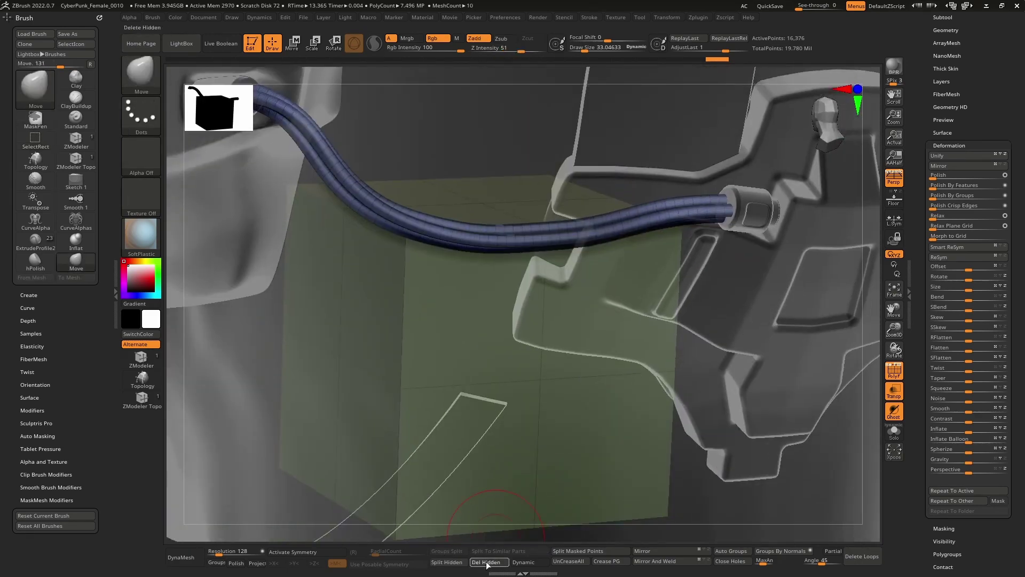
{"action": "left_click", "coordinate": [486, 562]}
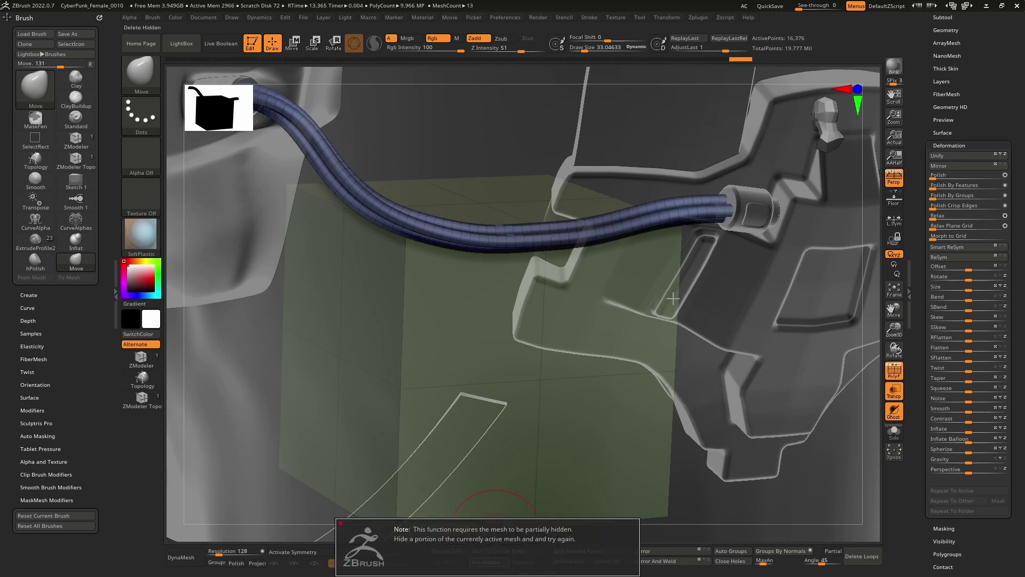
{"action": "mouse_move", "coordinate": [693, 284]}
{"action": "right_mouse_down", "text": "shift"}
{"action": "mouse_move", "coordinate": [565, 136]}
{"action": "mouse_move", "coordinate": [594, 197]}
{"action": "mouse_move", "coordinate": [681, 271]}
{"action": "right_mouse_up", "text": "shift"}
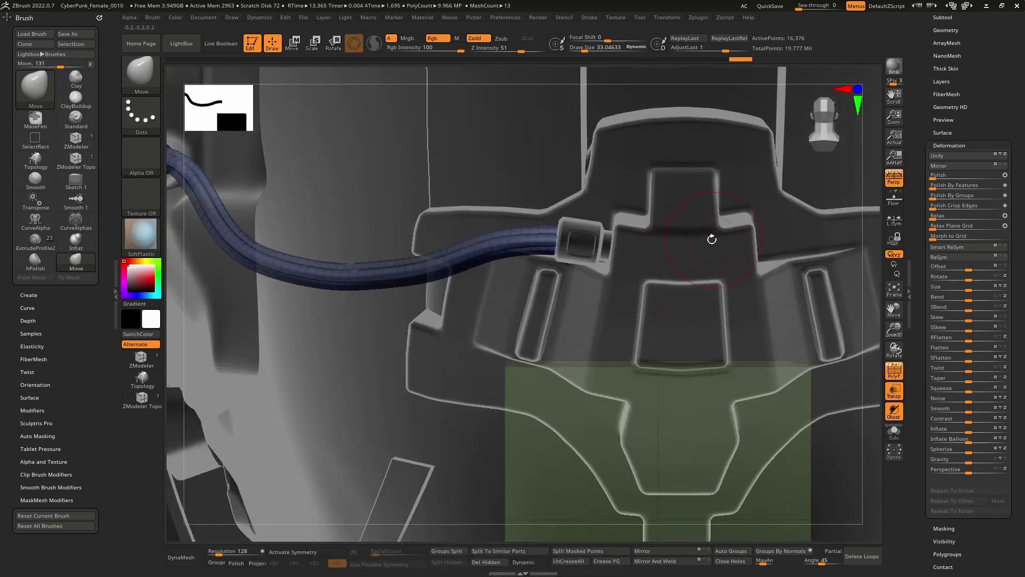
{"action": "key", "text": "shift+t"}
{"action": "mouse_move", "coordinate": [580, 243]}
{"action": "right_mouse_down"}
{"action": "mouse_move", "coordinate": [600, 225]}
{"action": "mouse_move", "coordinate": [574, 238]}
{"action": "right_mouse_up"}
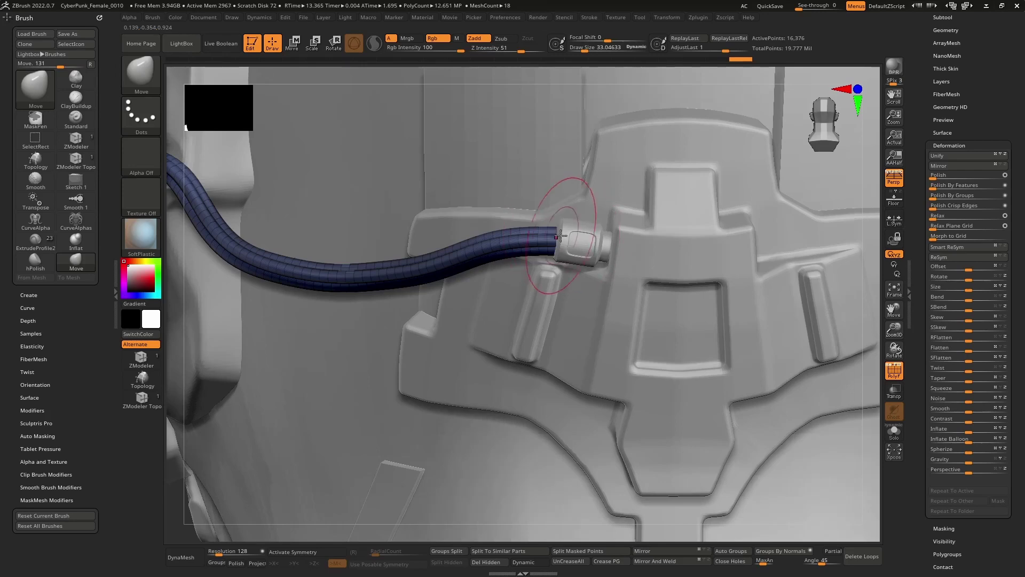
{"action": "key", "text": "b"}
{"action": "key", "text": "h"}
{"action": "key", "text": "p"}
{"action": "key", "text": "space"}
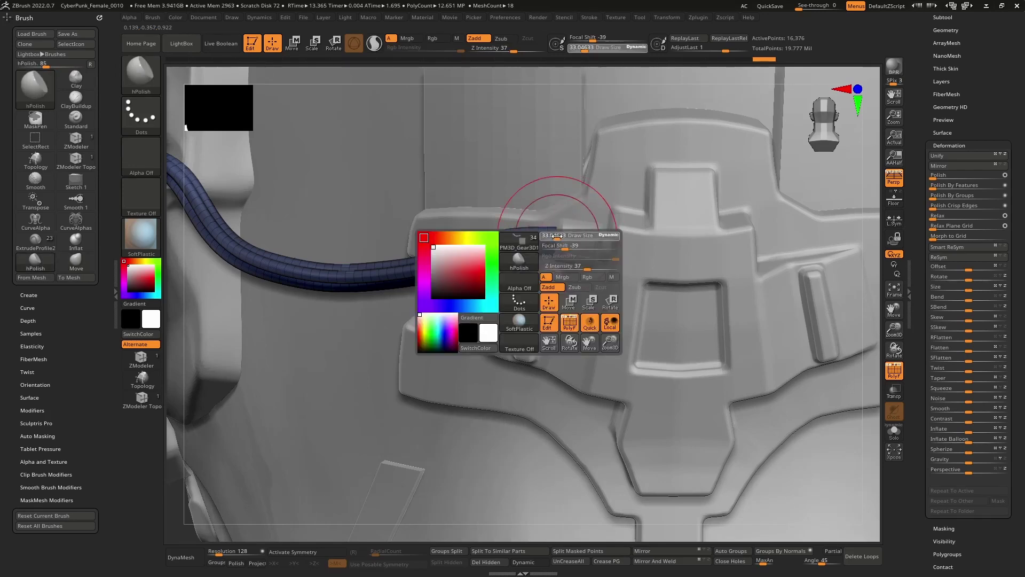
{"action": "key", "text": "ctrl+z"}
- Nudge the cable ends against the connector using the Move brush at a draw size of about 81, and turn polyframe off
{"action": "left_click_drag", "start_coordinate": [556, 235], "coordinate": [576, 240]}
{"action": "key", "text": "b"}
{"action": "key", "text": "m"}
{"action": "key", "text": "v"}
{"action": "mouse_move", "coordinate": [575, 241]}
{"action": "right_mouse_down"}
{"action": "mouse_move", "coordinate": [599, 290]}
{"action": "mouse_move", "coordinate": [664, 175]}
{"action": "right_mouse_up"}
{"action": "key", "text": "ctrl"}
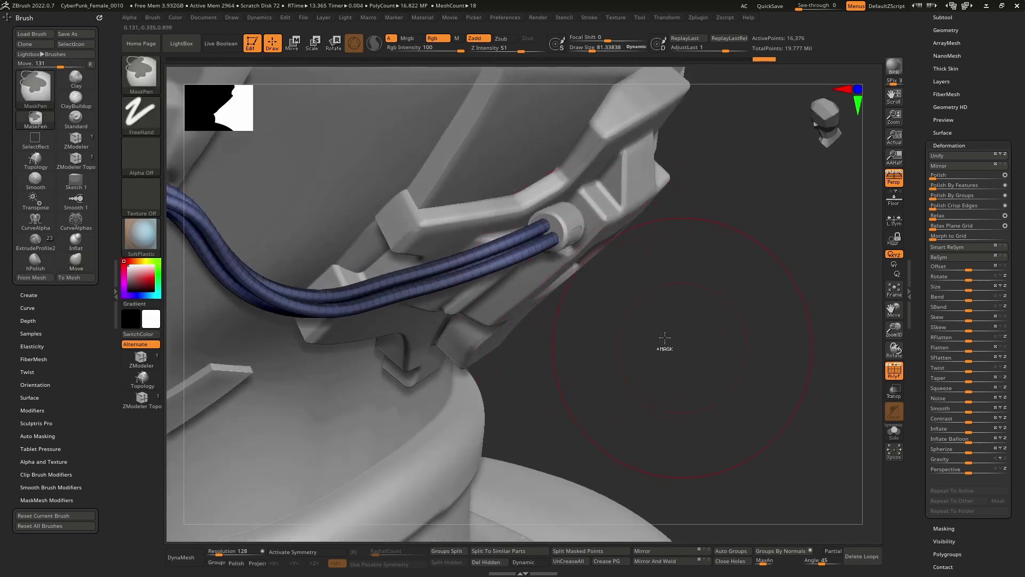
{"action": "left_click_drag", "start_coordinate": [664, 318], "coordinate": [717, 359], "text": "ctrl"}
{"action": "right_click_drag", "start_coordinate": [717, 359], "coordinate": [582, 341]}
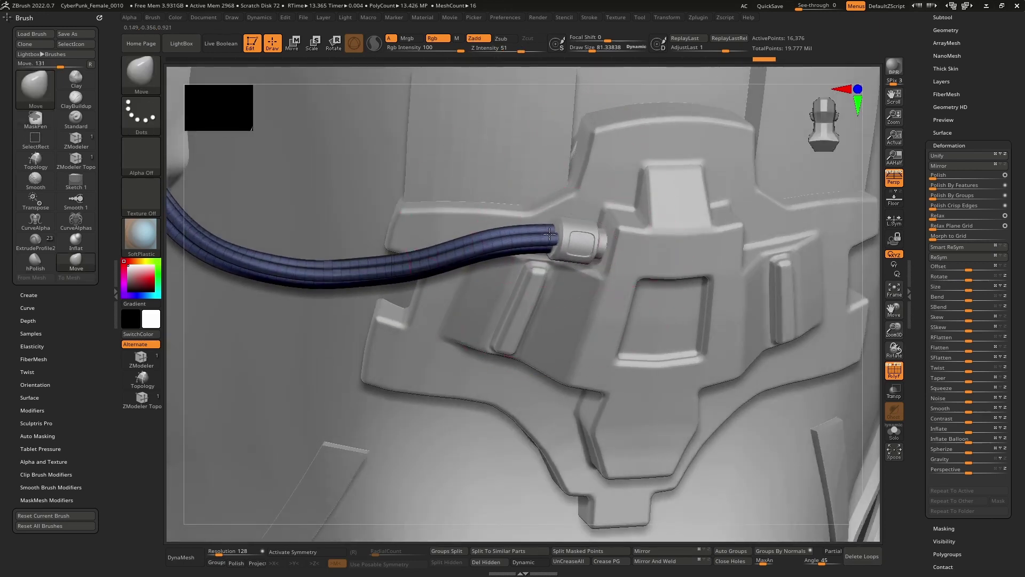
{"action": "right_click_drag", "start_coordinate": [563, 242], "coordinate": [578, 285]}
{"action": "key", "text": "shift+t"}
{"action": "key", "text": "shift+t"}
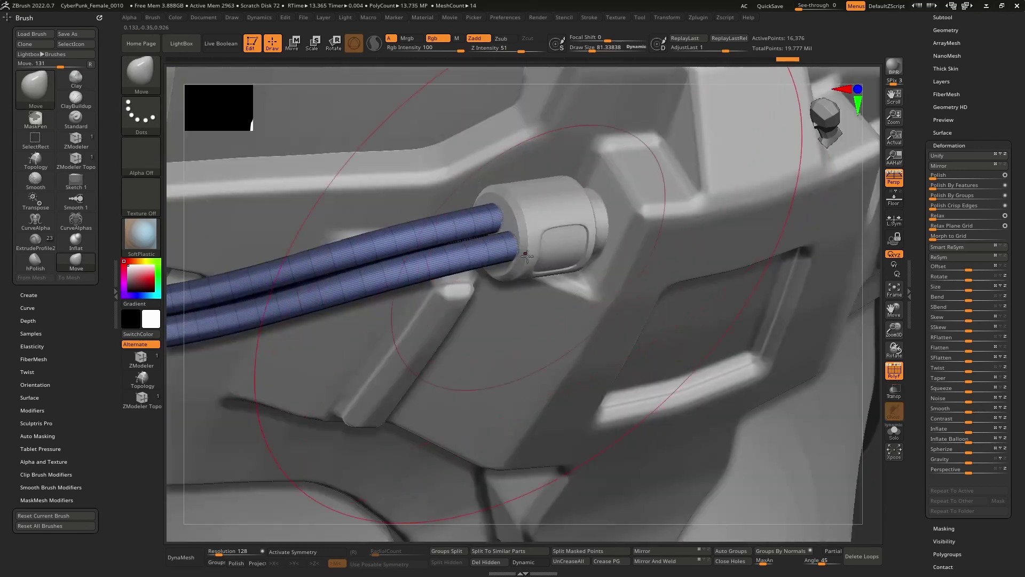
{"action": "left_click_drag", "start_coordinate": [522, 255], "coordinate": [521, 249]}
{"action": "right_click_drag", "start_coordinate": [531, 261], "coordinate": [746, 308]}
{"action": "left_click", "coordinate": [894, 378]}
- Reduce the brush's draw size to about 17 and make the character's head and bust mesh the active subtool
{"action": "mouse_move", "coordinate": [599, 280]}
{"action": "right_mouse_down"}
{"action": "mouse_move", "coordinate": [550, 279]}
{"action": "mouse_move", "coordinate": [625, 282]}
{"action": "mouse_move", "coordinate": [629, 249]}
{"action": "mouse_move", "coordinate": [619, 247]}
{"action": "mouse_move", "coordinate": [616, 286]}
{"action": "mouse_move", "coordinate": [623, 274]}
{"action": "mouse_move", "coordinate": [645, 291]}
{"action": "mouse_move", "coordinate": [678, 240]}
{"action": "mouse_move", "coordinate": [670, 271]}
{"action": "mouse_move", "coordinate": [669, 245]}
{"action": "mouse_move", "coordinate": [566, 212]}
{"action": "right_mouse_up"}
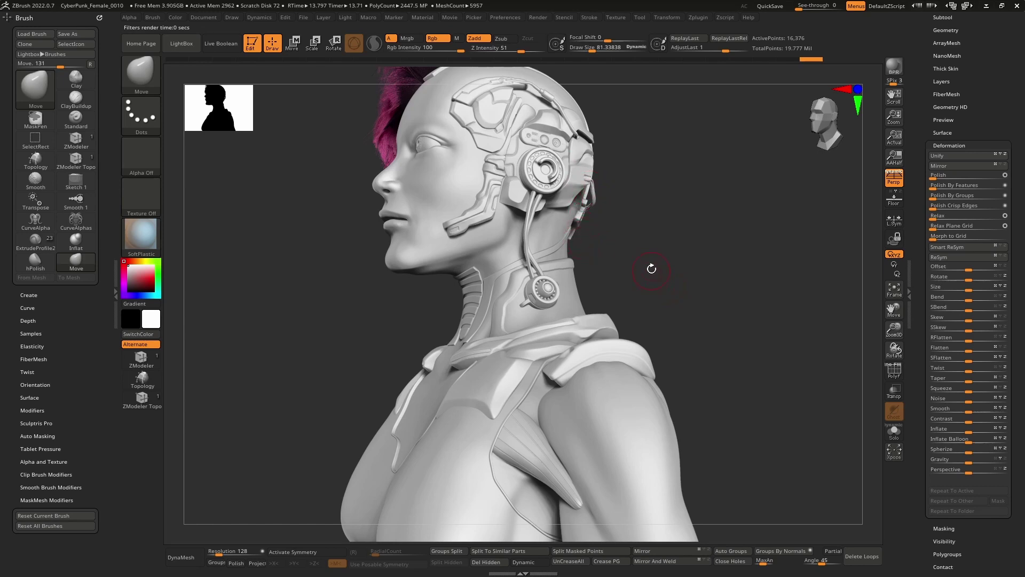
{"action": "mouse_move", "coordinate": [658, 257]}
{"action": "left_mouse_down"}
{"action": "mouse_move", "coordinate": [657, 283]}
{"action": "mouse_move", "coordinate": [591, 235]}
{"action": "left_mouse_up"}
{"action": "left_click_drag", "start_coordinate": [676, 280], "coordinate": [602, 198]}
{"action": "key", "text": "ctrl"}
{"action": "mouse_move", "coordinate": [641, 291]}
{"action": "right_mouse_down", "text": "ctrl"}
{"action": "mouse_move", "coordinate": [625, 225]}
{"action": "mouse_move", "coordinate": [579, 192]}
{"action": "mouse_move", "coordinate": [620, 293]}
{"action": "mouse_move", "coordinate": [601, 275]}
{"action": "mouse_move", "coordinate": [539, 307]}
{"action": "right_mouse_up", "text": "ctrl"}
{"action": "key", "text": "space"}
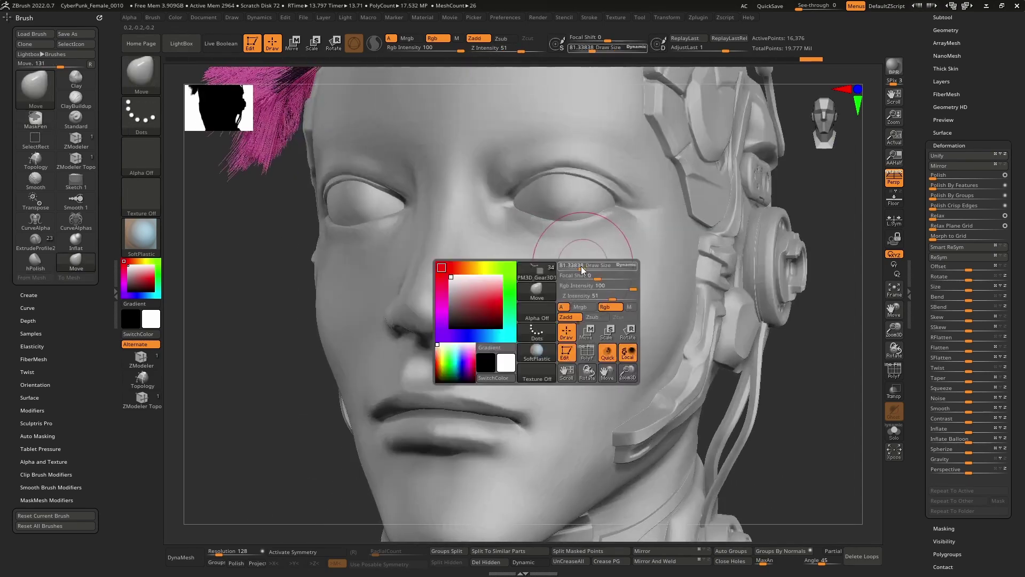
{"action": "left_click_drag", "start_coordinate": [583, 269], "coordinate": [568, 268]}
{"action": "right_click_drag", "start_coordinate": [547, 154], "coordinate": [568, 229], "text": "alt"}
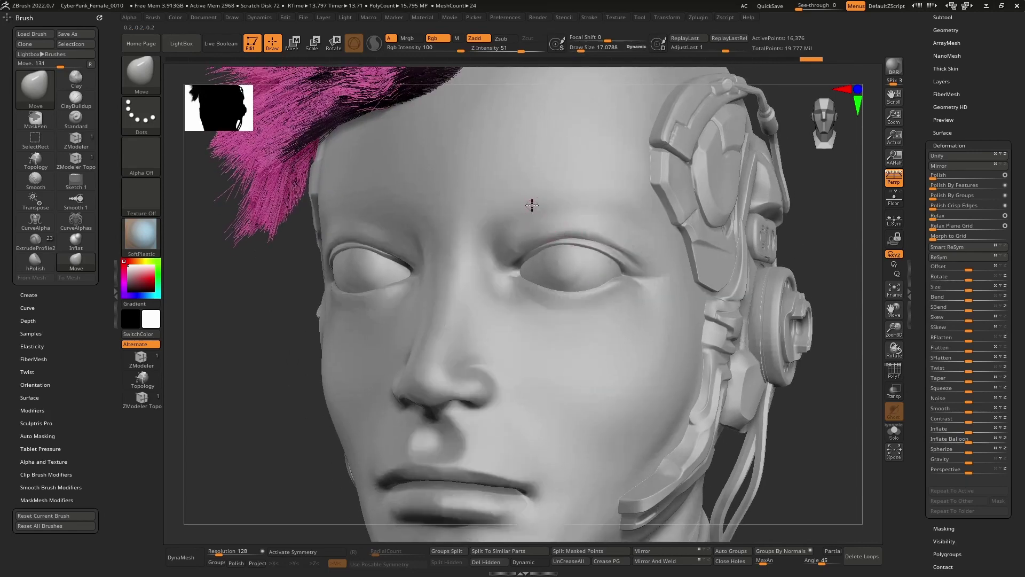
{"action": "left_click", "coordinate": [531, 206], "text": "alt"}
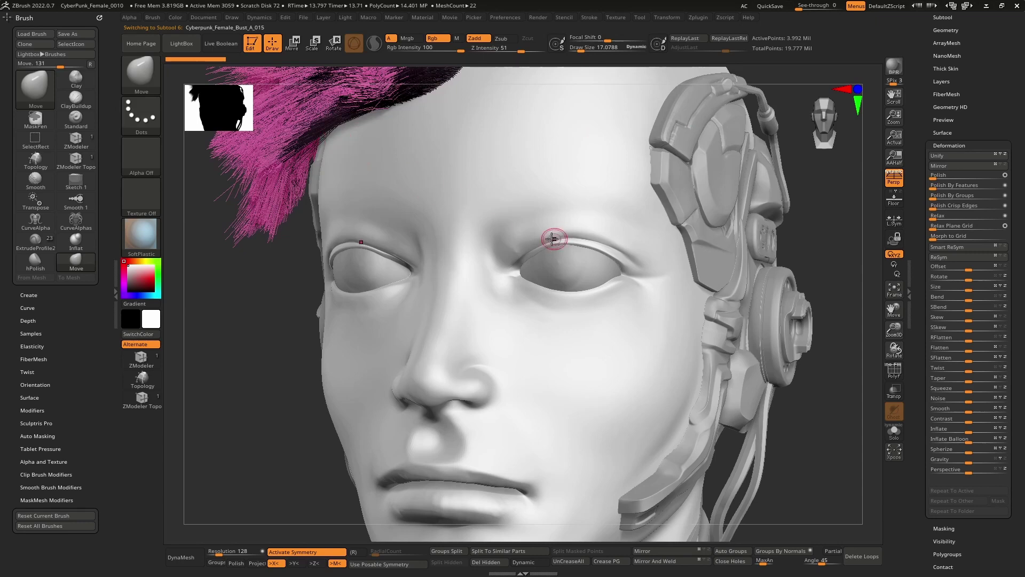
- Try masking the lower face and jaw from the side view
{"action": "right_click_drag", "start_coordinate": [488, 189], "coordinate": [601, 277], "text": "alt"}
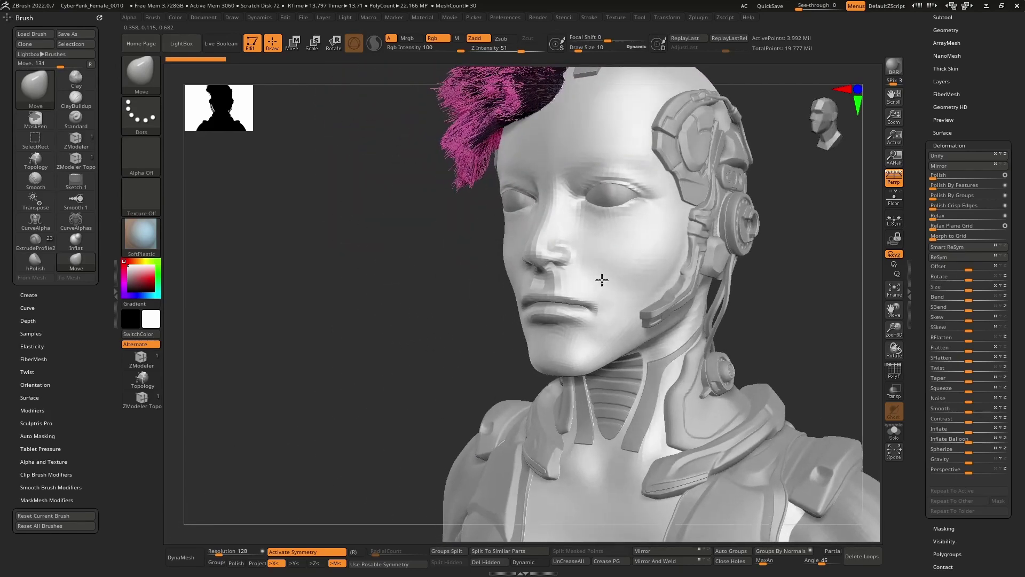
{"action": "right_click_drag", "start_coordinate": [618, 148], "coordinate": [600, 258], "text": "ctrl"}
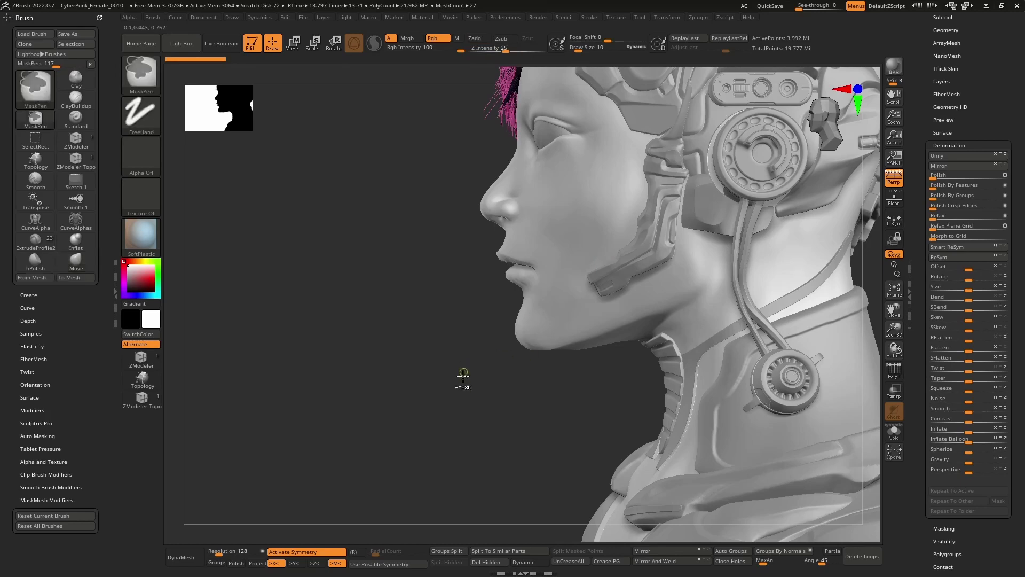
{"action": "left_click_drag", "start_coordinate": [658, 263], "coordinate": [658, 264], "text": "ctrl"}
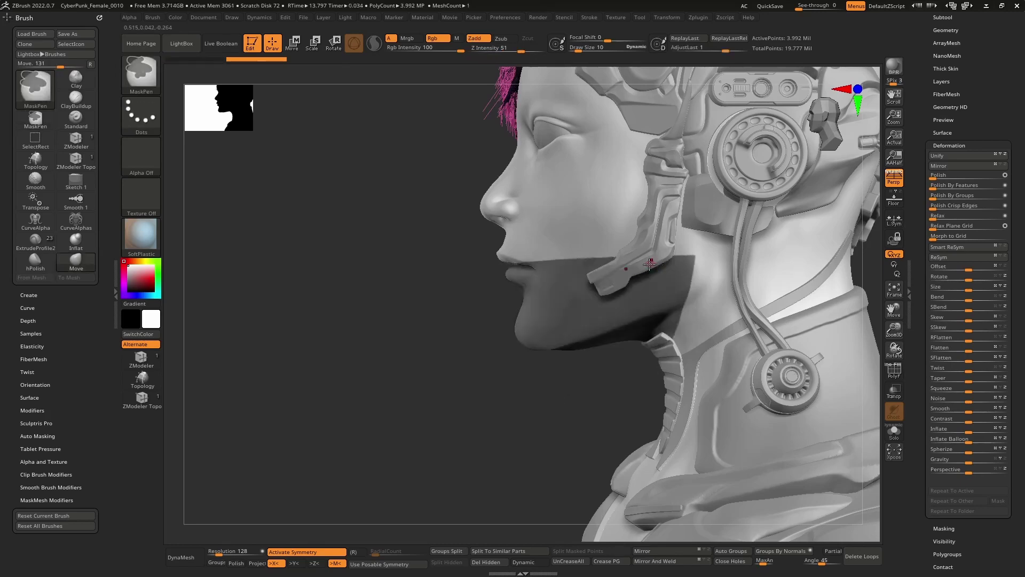
{"action": "mouse_move", "coordinate": [657, 264]}
{"action": "right_mouse_down"}
{"action": "mouse_move", "coordinate": [634, 234]}
{"action": "mouse_move", "coordinate": [597, 274]}
{"action": "mouse_move", "coordinate": [645, 257]}
{"action": "mouse_move", "coordinate": [652, 233]}
{"action": "right_mouse_up"}
{"action": "key", "text": "ctrl"}
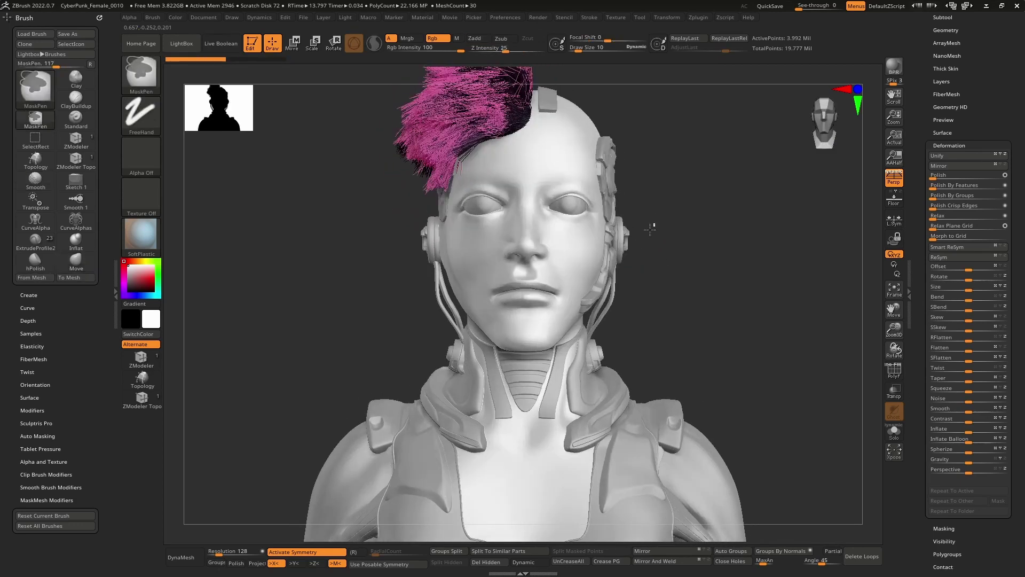
- Try masking the cheeks symmetrically, inverting the mask and shifting the unmasked cheek areas along the X axis
{"action": "left_click_drag", "start_coordinate": [581, 279], "coordinate": [580, 279], "text": "ctrl"}
{"action": "right_click_drag", "start_coordinate": [581, 280], "coordinate": [692, 275]}
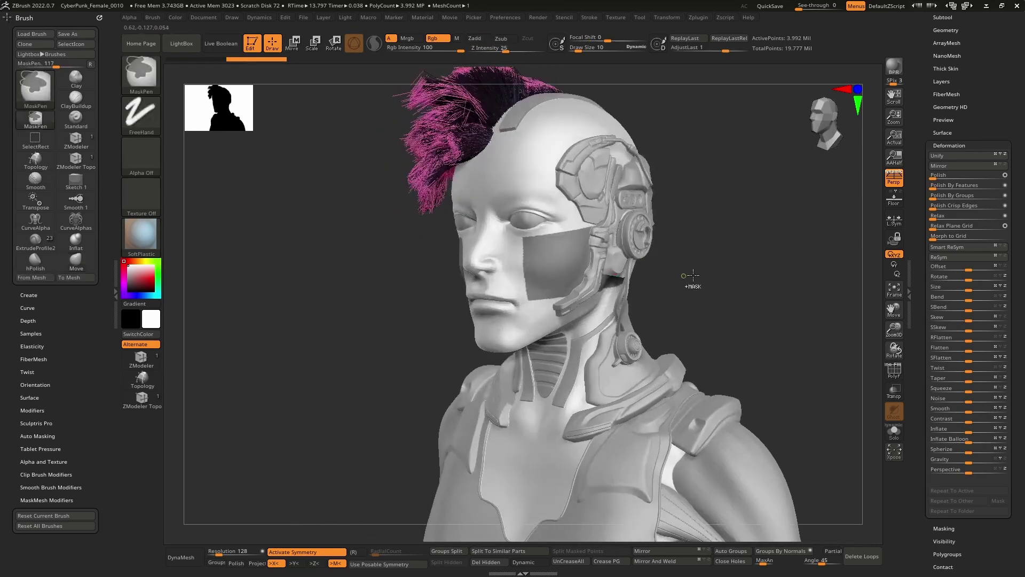
{"action": "left_click", "coordinate": [700, 275], "text": "ctrl"}
{"action": "key", "text": "w"}
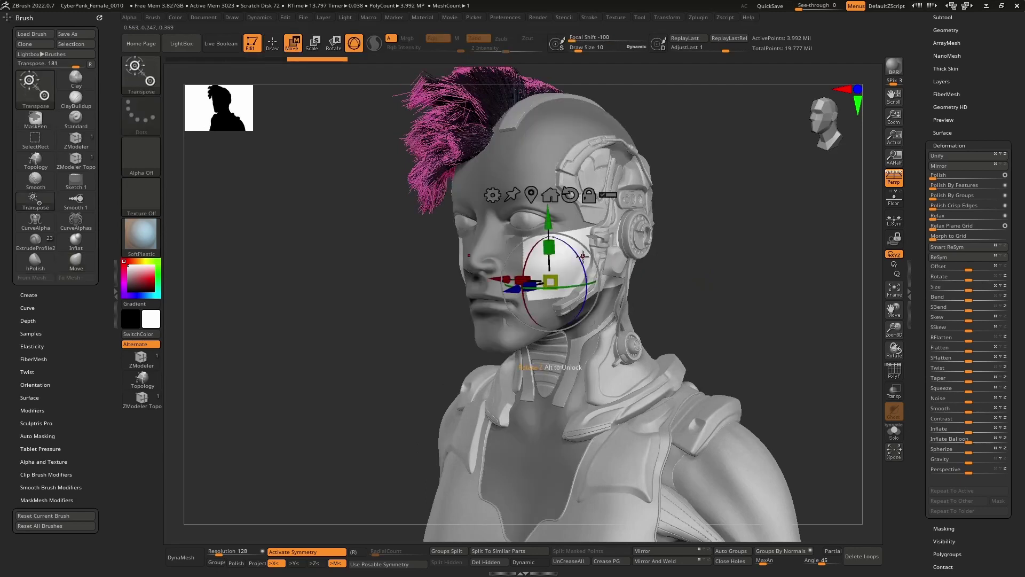
{"action": "right_click_drag", "start_coordinate": [519, 278], "coordinate": [466, 282]}
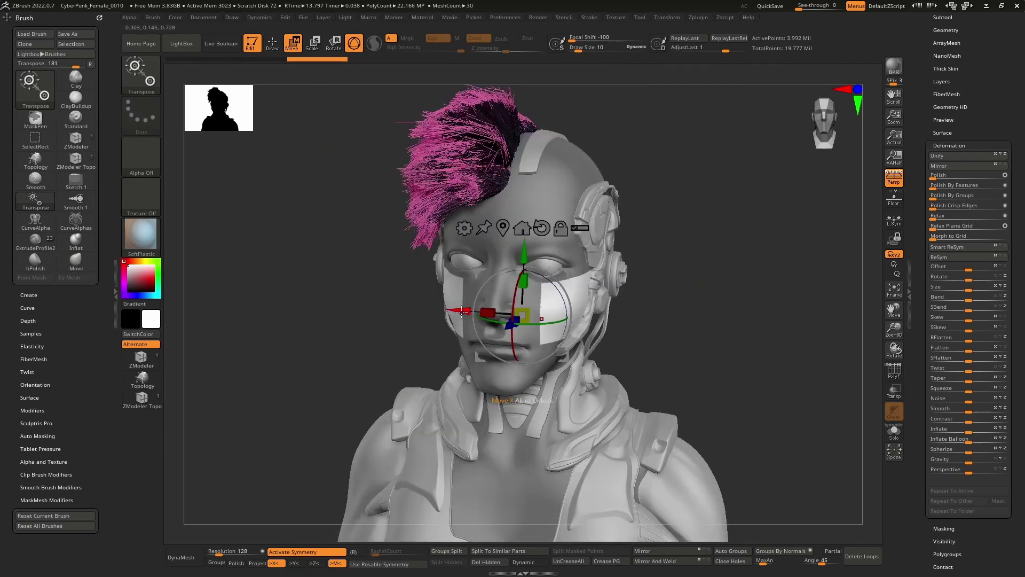
{"action": "left_click_drag", "start_coordinate": [462, 311], "coordinate": [452, 310]}
{"action": "key", "text": "q"}
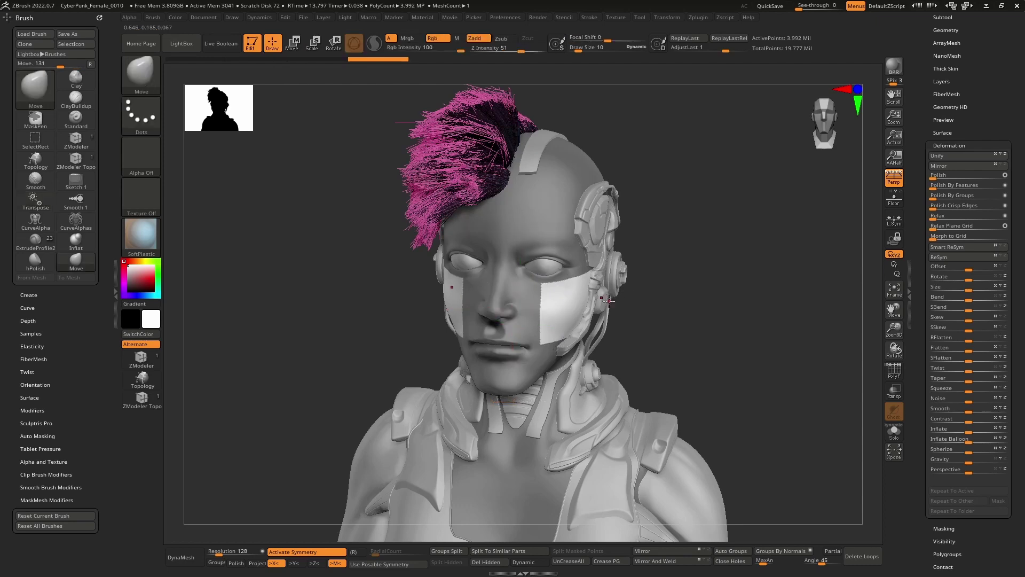
- Invert the cheek mask again and clear it from the head
{"action": "mouse_move", "coordinate": [619, 287]}
{"action": "right_mouse_down"}
{"action": "mouse_move", "coordinate": [582, 288]}
{"action": "mouse_move", "coordinate": [598, 326]}
{"action": "mouse_move", "coordinate": [636, 274]}
{"action": "mouse_move", "coordinate": [737, 331]}
{"action": "right_mouse_up"}
{"action": "key", "text": "ctrl+i"}
{"action": "left_click_drag", "start_coordinate": [796, 332], "coordinate": [726, 366], "text": "ctrl"}
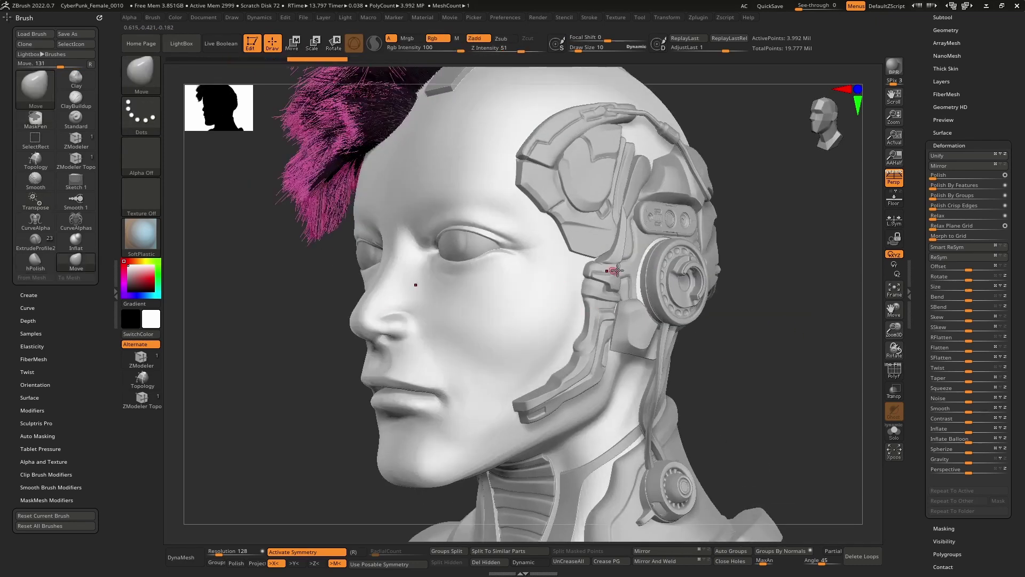
- Paint a thin arched eyebrow mask above the eyes with the MaskPen brush at draw size 10, using X symmetry
{"action": "right_click_drag", "start_coordinate": [633, 274], "coordinate": [681, 272]}
{"action": "right_click_drag", "start_coordinate": [662, 171], "coordinate": [642, 256], "text": "alt"}
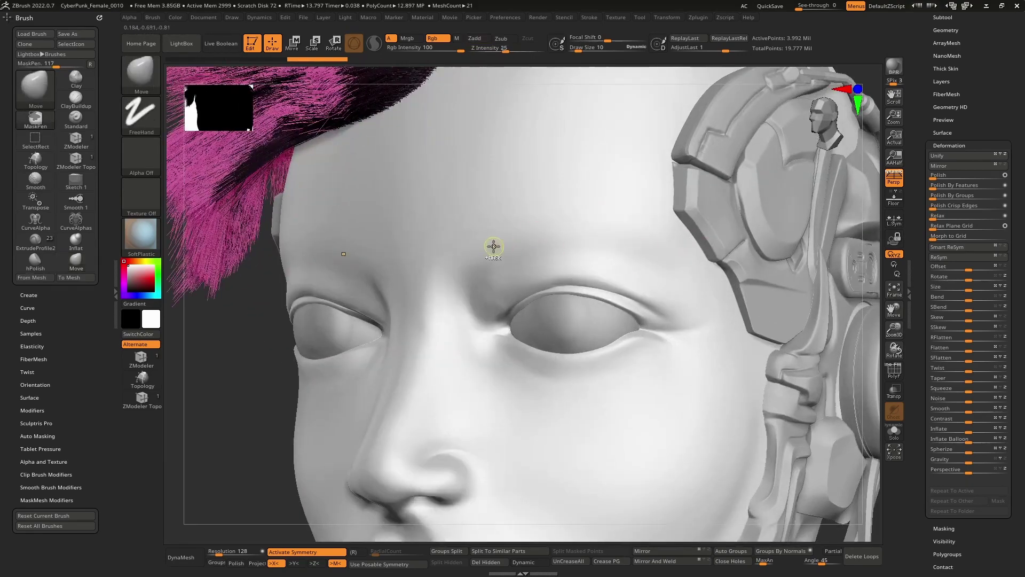
{"action": "key", "text": "ctrl"}
{"action": "mouse_move", "coordinate": [477, 252]}
{"action": "left_mouse_down", "text": "ctrl"}
{"action": "mouse_move", "coordinate": [571, 220]}
{"action": "mouse_move", "coordinate": [602, 225]}
{"action": "left_mouse_up", "text": "ctrl"}
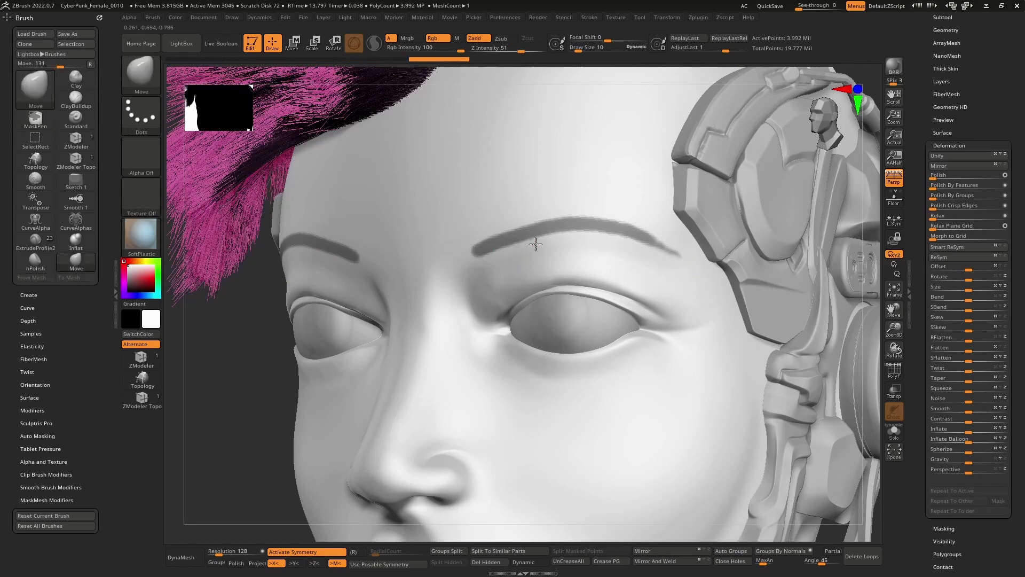
- Thicken the eyebrow mask along its arch and fill in its outer tail from the front view
{"action": "right_click_drag", "start_coordinate": [535, 244], "coordinate": [562, 205]}
{"action": "scroll", "coordinate": [561, 205], "scroll_direction": "up", "scroll_amount": 5}
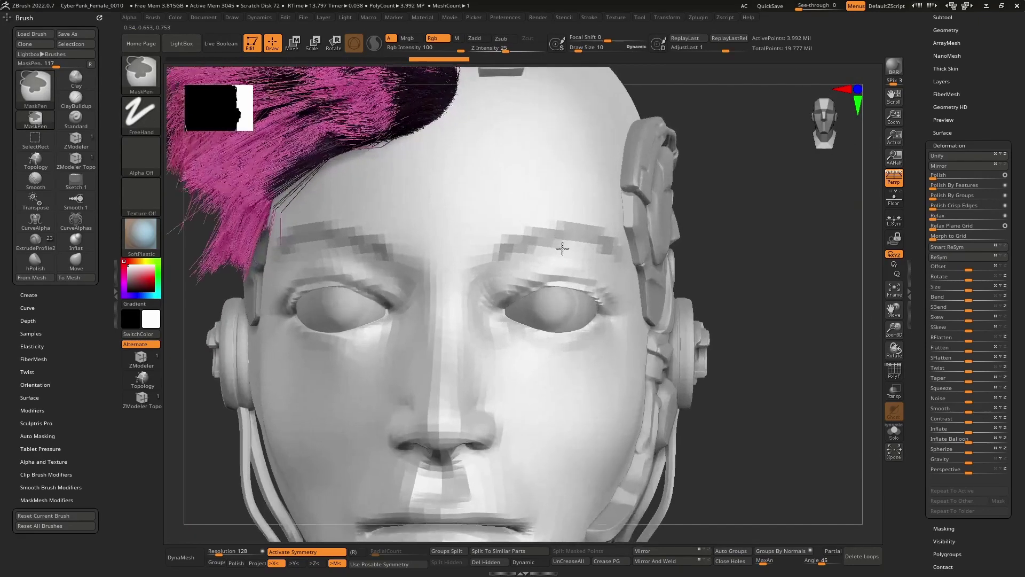
{"action": "mouse_move", "coordinate": [449, 263]}
{"action": "left_mouse_down"}
{"action": "mouse_move", "coordinate": [563, 216]}
{"action": "mouse_move", "coordinate": [599, 220]}
{"action": "left_mouse_up"}
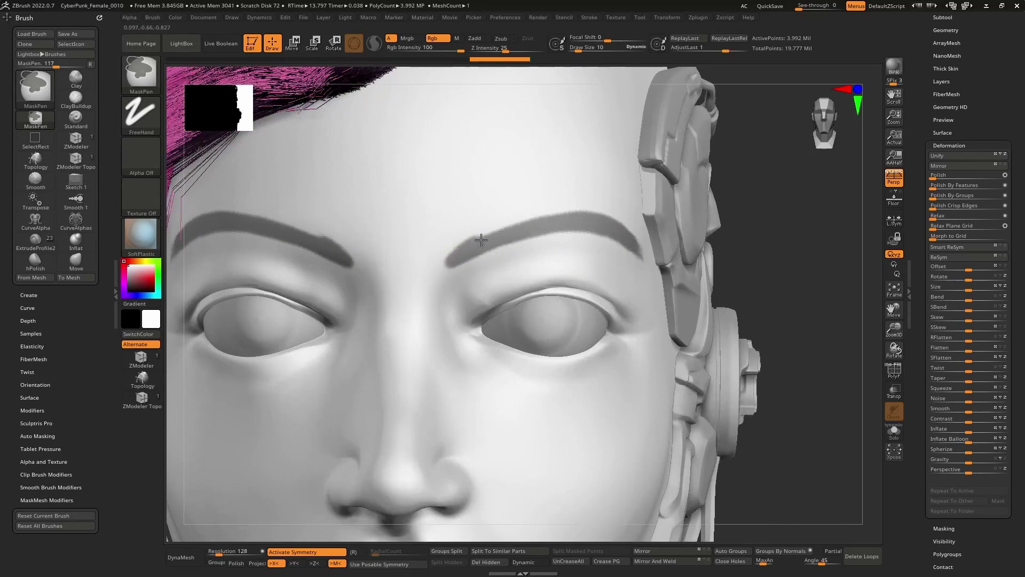
{"action": "left_click_drag", "start_coordinate": [481, 241], "coordinate": [567, 213]}
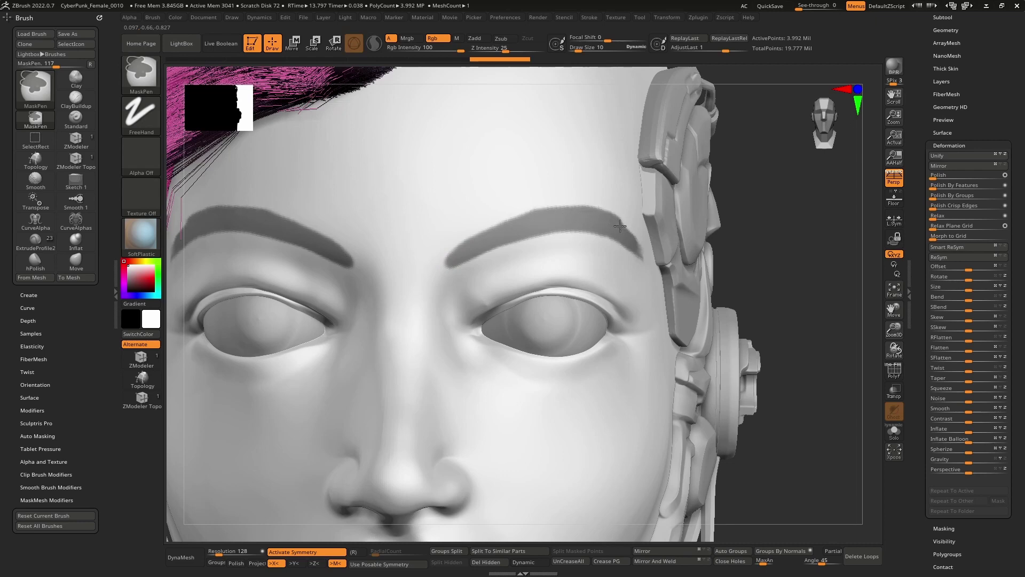
{"action": "left_click_drag", "start_coordinate": [638, 247], "coordinate": [643, 256], "text": "ctrl"}
- Extend the eyebrow mask around the temple side from a three-quarter view, erasing excess along its upper edge and tail
{"action": "right_click_drag", "start_coordinate": [659, 253], "coordinate": [566, 270]}
{"action": "left_click_drag", "start_coordinate": [612, 209], "coordinate": [672, 270]}
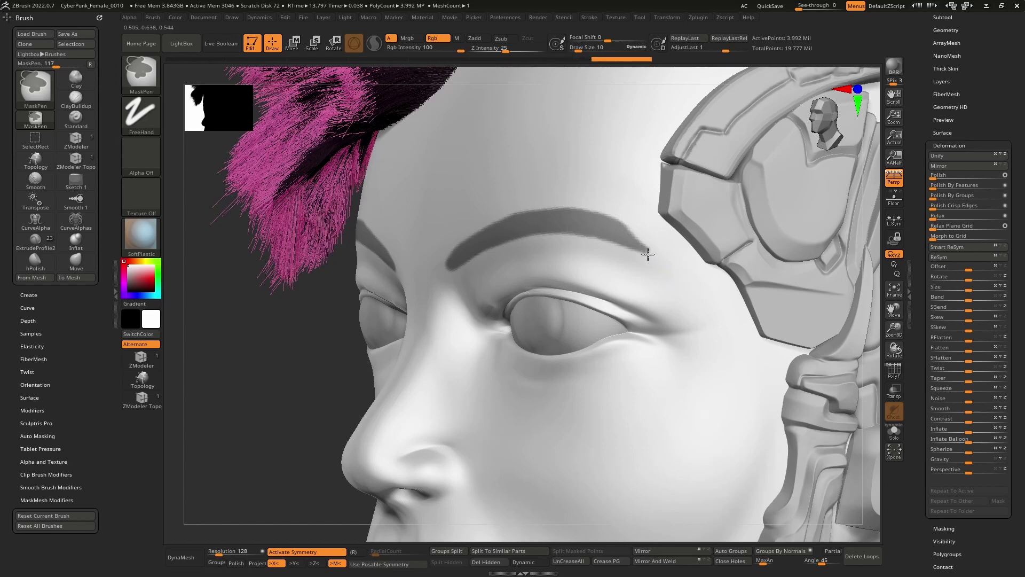
{"action": "left_click_drag", "start_coordinate": [610, 229], "coordinate": [614, 218], "text": "ctrl"}
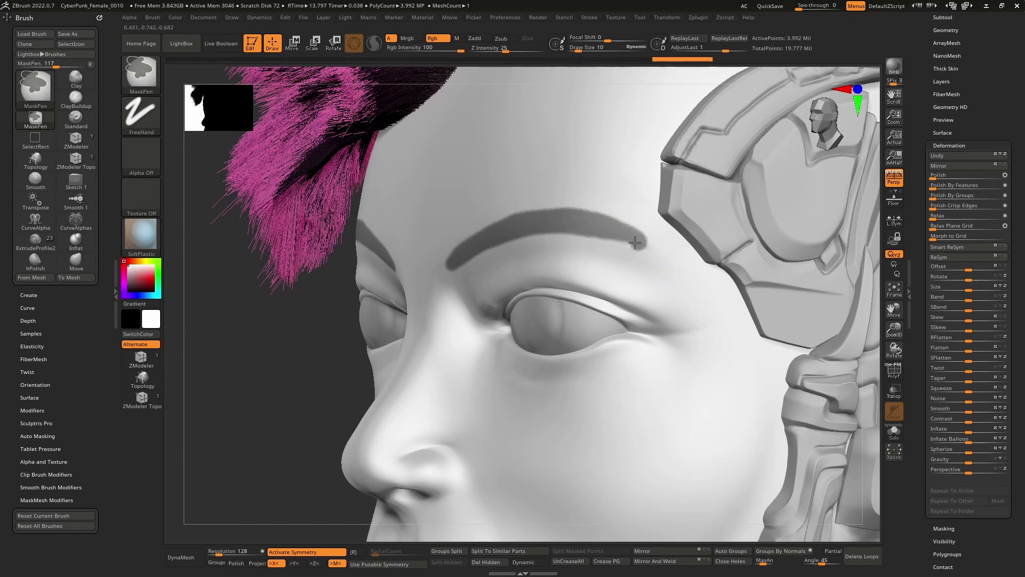
{"action": "left_click", "coordinate": [568, 225], "text": "ctrl"}
{"action": "left_click", "coordinate": [591, 216], "text": "ctrl+alt"}
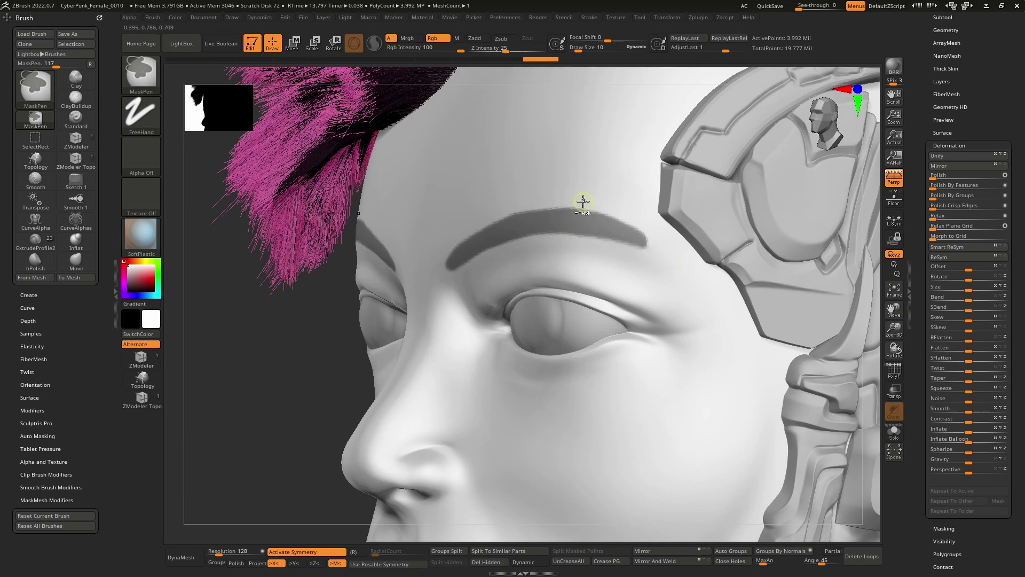
{"action": "left_click_drag", "start_coordinate": [634, 224], "coordinate": [686, 263], "text": "ctrl+alt"}
- Clean up the eyebrow mask's lower edge and squared inner end by erasing and repainting from the front
{"action": "mouse_move", "coordinate": [686, 263]}
{"action": "right_mouse_down"}
{"action": "mouse_move", "coordinate": [634, 254]}
{"action": "mouse_move", "coordinate": [631, 233]}
{"action": "mouse_move", "coordinate": [601, 261]}
{"action": "mouse_move", "coordinate": [624, 209]}
{"action": "right_mouse_up"}
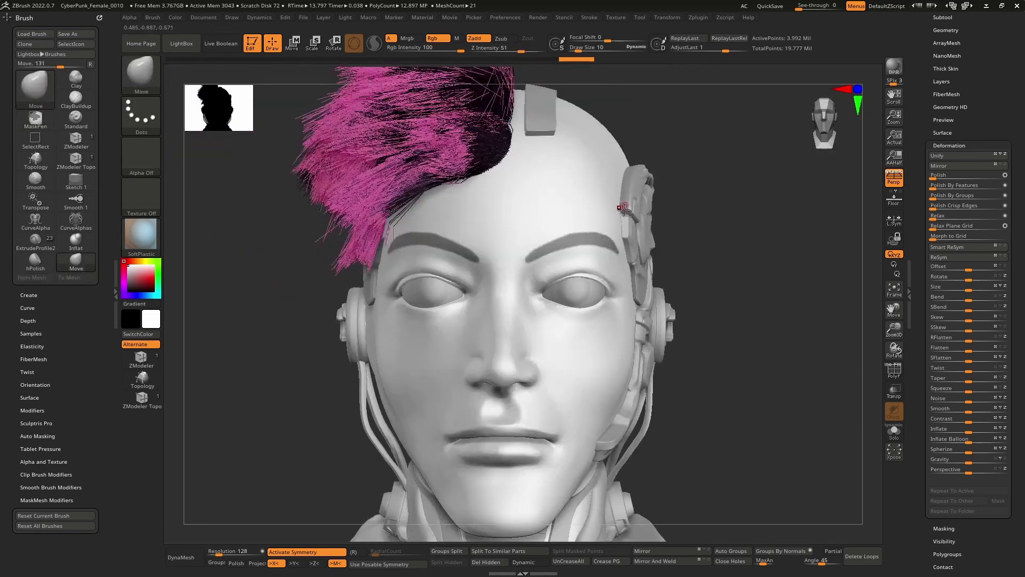
{"action": "right_click_drag", "start_coordinate": [607, 165], "coordinate": [574, 259], "text": "ctrl"}
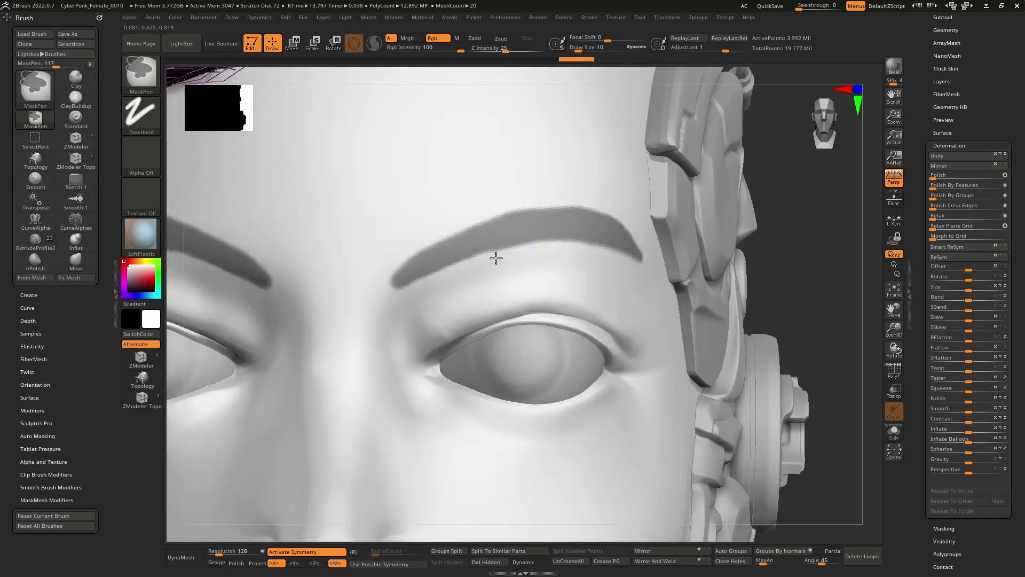
{"action": "left_click_drag", "start_coordinate": [623, 260], "coordinate": [614, 272], "text": "ctrl+alt"}
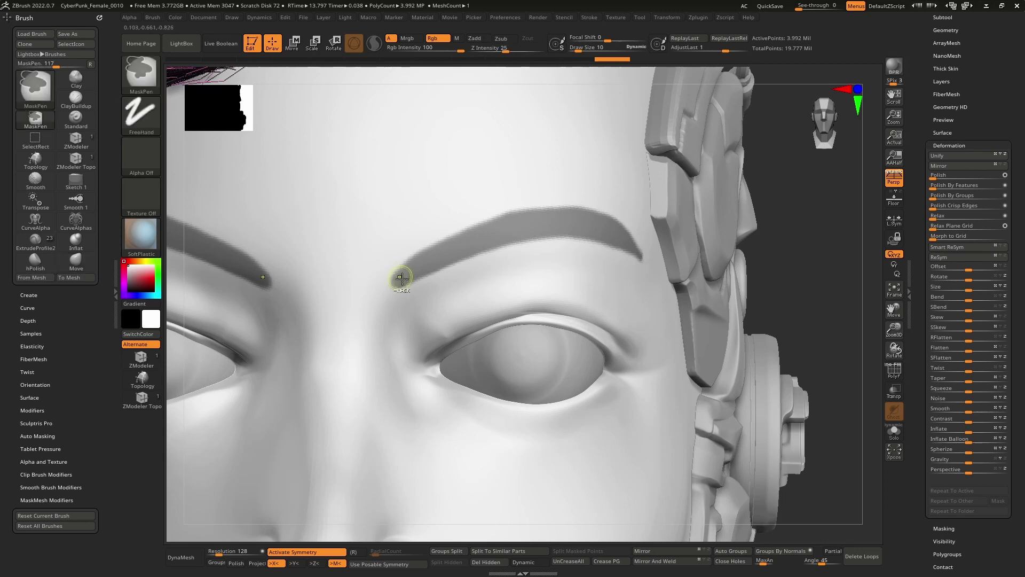
{"action": "mouse_move", "coordinate": [398, 293]}
{"action": "left_mouse_down"}
{"action": "mouse_move", "coordinate": [394, 251]}
{"action": "mouse_move", "coordinate": [392, 285]}
{"action": "mouse_move", "coordinate": [438, 235]}
{"action": "mouse_move", "coordinate": [580, 198]}
{"action": "left_mouse_up"}
{"action": "mouse_move", "coordinate": [627, 225]}
{"action": "right_mouse_down"}
{"action": "mouse_move", "coordinate": [572, 234]}
{"action": "mouse_move", "coordinate": [587, 216]}
{"action": "mouse_move", "coordinate": [768, 218]}
{"action": "right_mouse_up"}
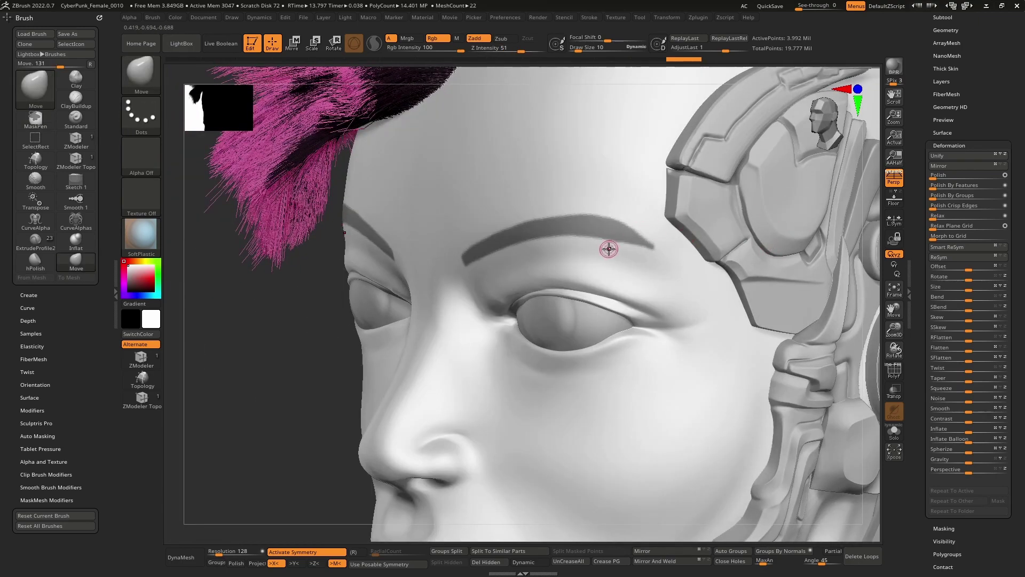
- Refine the eyebrow mask's upper edge and outer taper with the MaskPen brush at draw size 9
{"action": "right_click_drag", "start_coordinate": [608, 249], "coordinate": [591, 236]}
{"action": "mouse_move", "coordinate": [524, 239]}
{"action": "right_mouse_down", "text": "ctrl"}
{"action": "mouse_move", "coordinate": [533, 255]}
{"action": "mouse_move", "coordinate": [551, 254]}
{"action": "right_mouse_up", "text": "ctrl"}
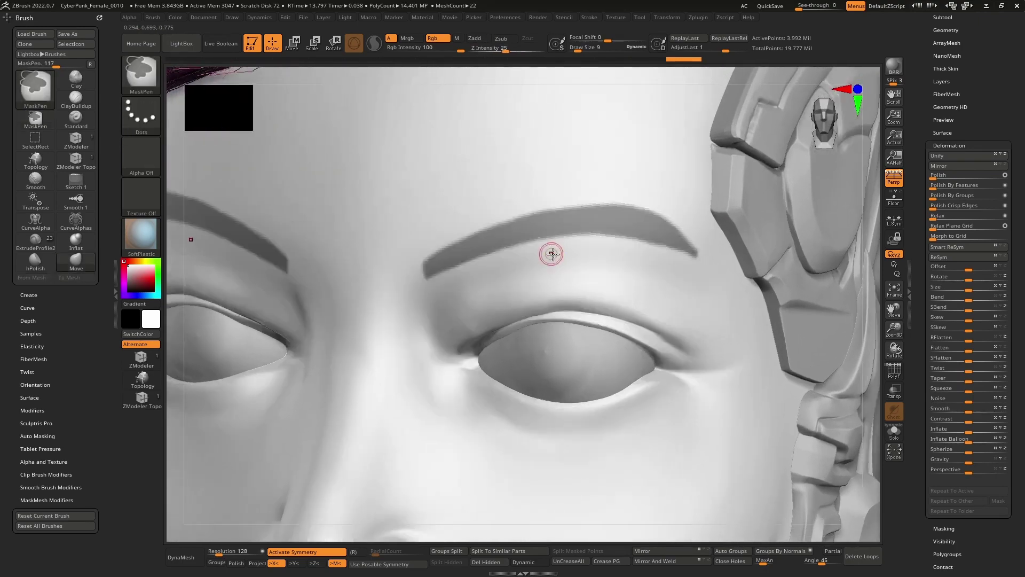
{"action": "mouse_move", "coordinate": [433, 264]}
{"action": "left_mouse_down", "text": "ctrl"}
{"action": "mouse_move", "coordinate": [491, 230]}
{"action": "mouse_move", "coordinate": [613, 200]}
{"action": "left_mouse_up", "text": "ctrl"}
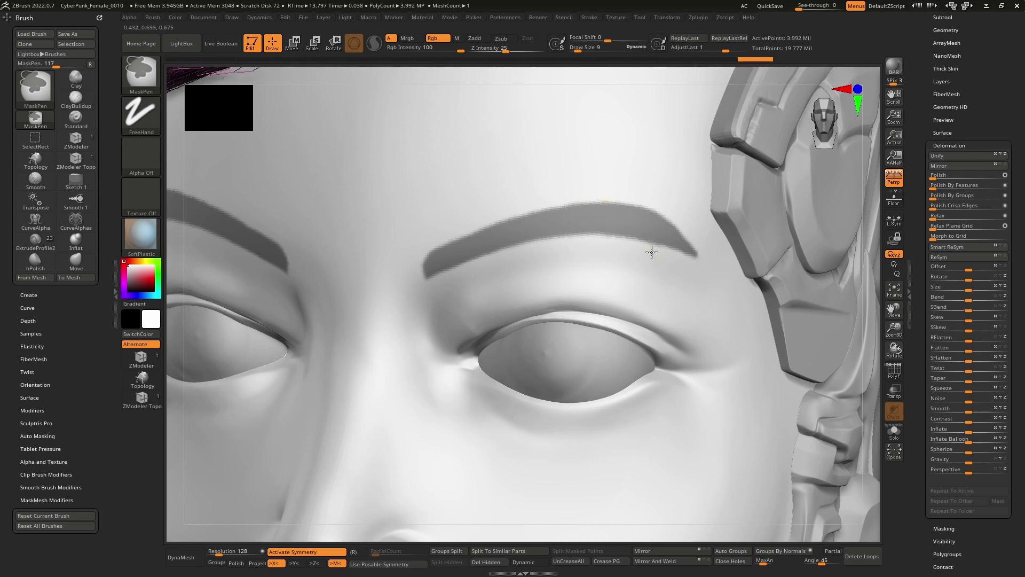
{"action": "left_click_drag", "start_coordinate": [635, 233], "coordinate": [587, 181], "text": "ctrl+alt"}
- Reshape the outer tail of the eyebrow mask from a three-quarter view, erasing the excess masking around its tip
{"action": "right_click_drag", "start_coordinate": [606, 309], "coordinate": [562, 123], "text": "ctrl"}
{"action": "mouse_move", "coordinate": [617, 227]}
{"action": "right_mouse_down"}
{"action": "mouse_move", "coordinate": [623, 252]}
{"action": "mouse_move", "coordinate": [595, 219]}
{"action": "mouse_move", "coordinate": [614, 230]}
{"action": "mouse_move", "coordinate": [614, 184]}
{"action": "mouse_move", "coordinate": [588, 190]}
{"action": "mouse_move", "coordinate": [609, 196]}
{"action": "mouse_move", "coordinate": [661, 287]}
{"action": "mouse_move", "coordinate": [620, 247]}
{"action": "right_mouse_up"}
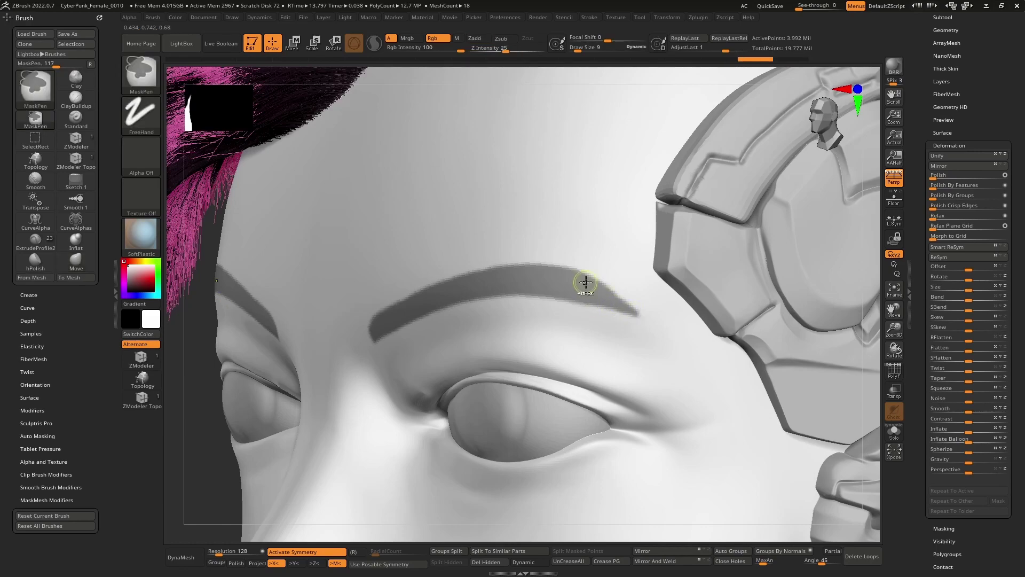
{"action": "mouse_move", "coordinate": [506, 283]}
{"action": "right_mouse_down"}
{"action": "mouse_move", "coordinate": [579, 266]}
{"action": "mouse_move", "coordinate": [677, 304]}
{"action": "right_mouse_up"}
{"action": "key", "text": "ctrl"}
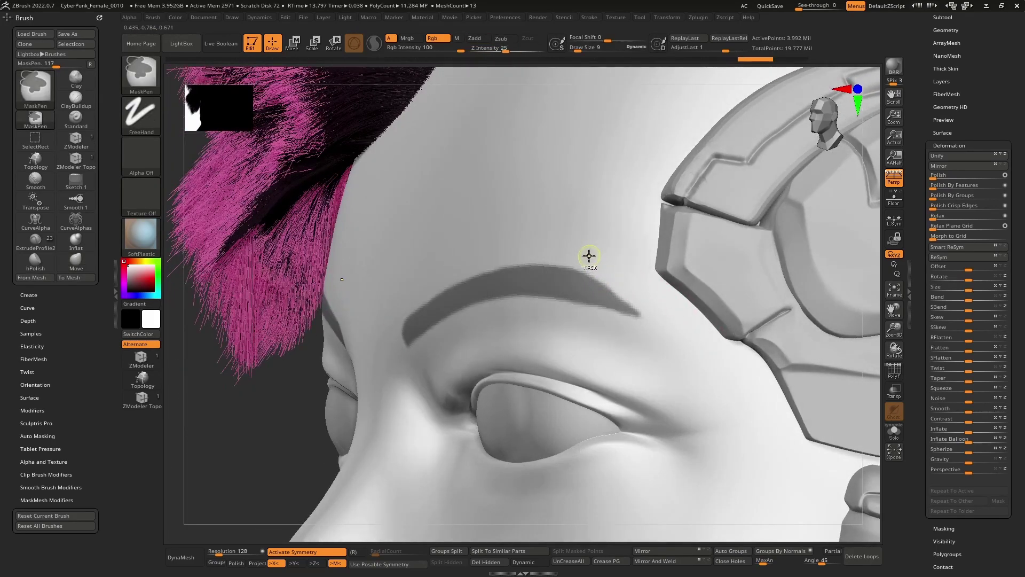
{"action": "mouse_move", "coordinate": [670, 336]}
{"action": "left_mouse_down", "text": "ctrl+alt"}
{"action": "mouse_move", "coordinate": [589, 296]}
{"action": "mouse_move", "coordinate": [581, 277]}
{"action": "mouse_move", "coordinate": [629, 311]}
{"action": "left_mouse_up", "text": "ctrl+alt"}
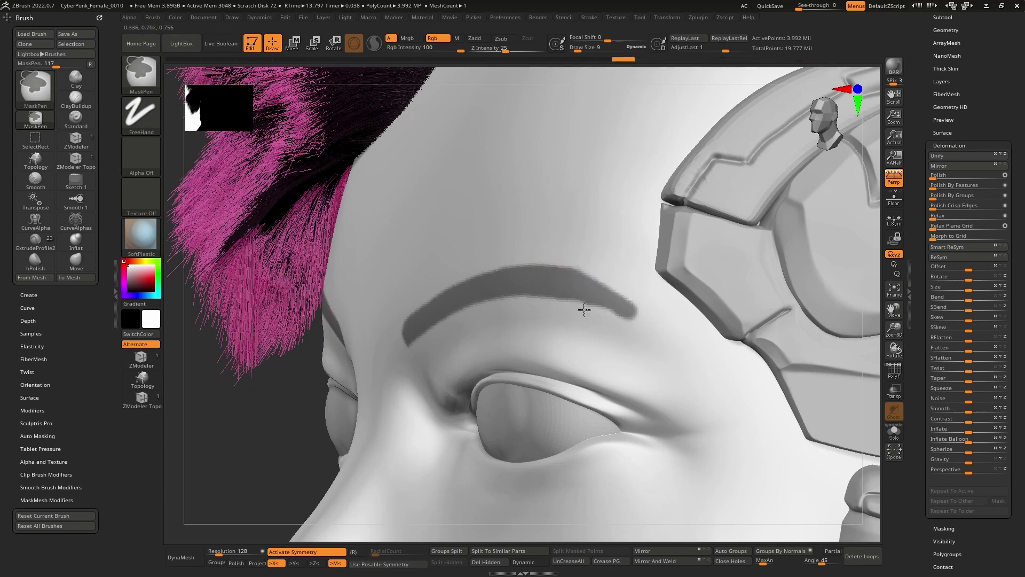
{"action": "mouse_move", "coordinate": [671, 309]}
{"action": "right_mouse_down", "text": "ctrl"}
{"action": "mouse_move", "coordinate": [613, 201]}
{"action": "mouse_move", "coordinate": [663, 298]}
{"action": "right_mouse_up", "text": "ctrl"}
{"action": "right_click_drag", "start_coordinate": [640, 262], "coordinate": [619, 290]}
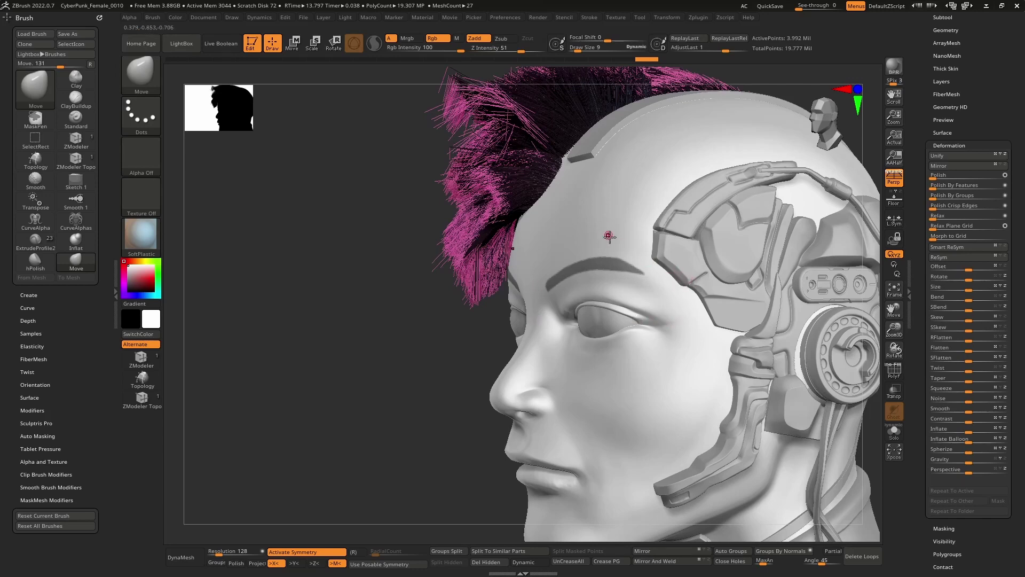
- Thicken the eyebrow mask along its upper edge and extend its inner end toward the nose bridge with the MaskPen brush
{"action": "right_click_drag", "start_coordinate": [641, 259], "coordinate": [634, 288]}
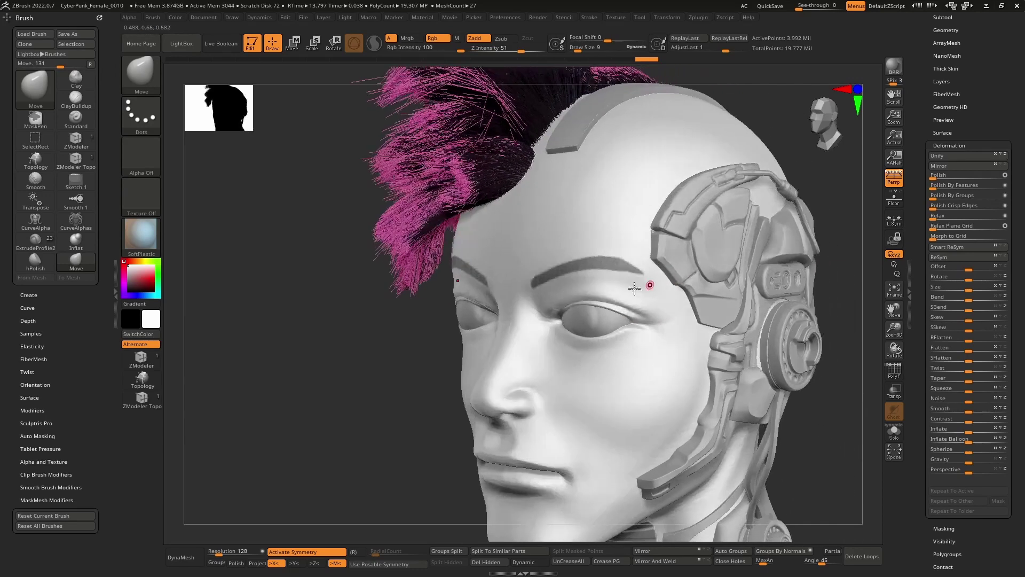
{"action": "mouse_move", "coordinate": [651, 221]}
{"action": "right_mouse_down", "text": "ctrl"}
{"action": "mouse_move", "coordinate": [645, 312]}
{"action": "mouse_move", "coordinate": [665, 217]}
{"action": "right_mouse_up", "text": "ctrl"}
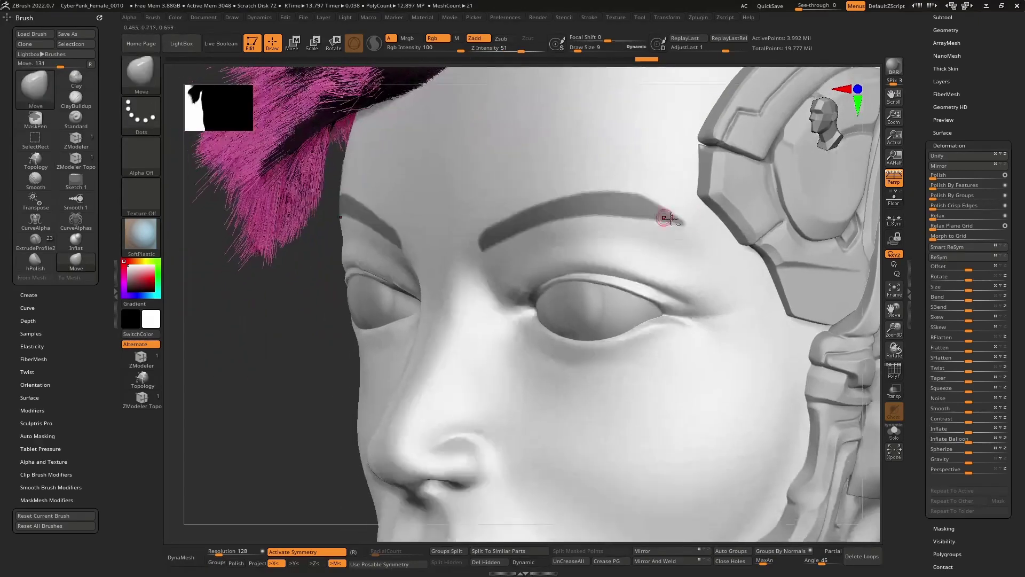
{"action": "mouse_move", "coordinate": [601, 328]}
{"action": "right_mouse_down"}
{"action": "mouse_move", "coordinate": [648, 288]}
{"action": "mouse_move", "coordinate": [662, 256]}
{"action": "mouse_move", "coordinate": [588, 213]}
{"action": "mouse_move", "coordinate": [551, 264]}
{"action": "right_mouse_up"}
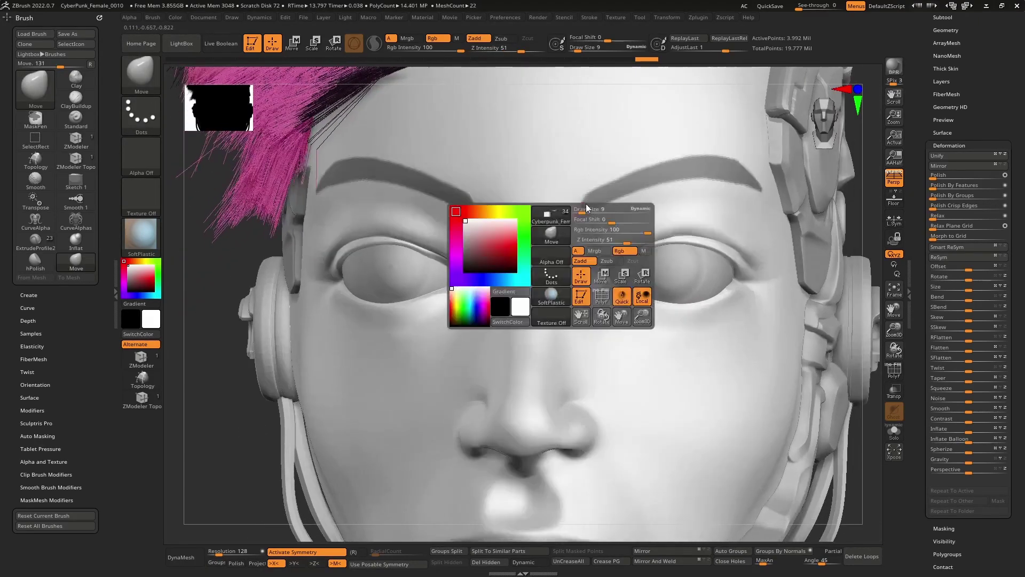
{"action": "key", "text": "ctrl"}
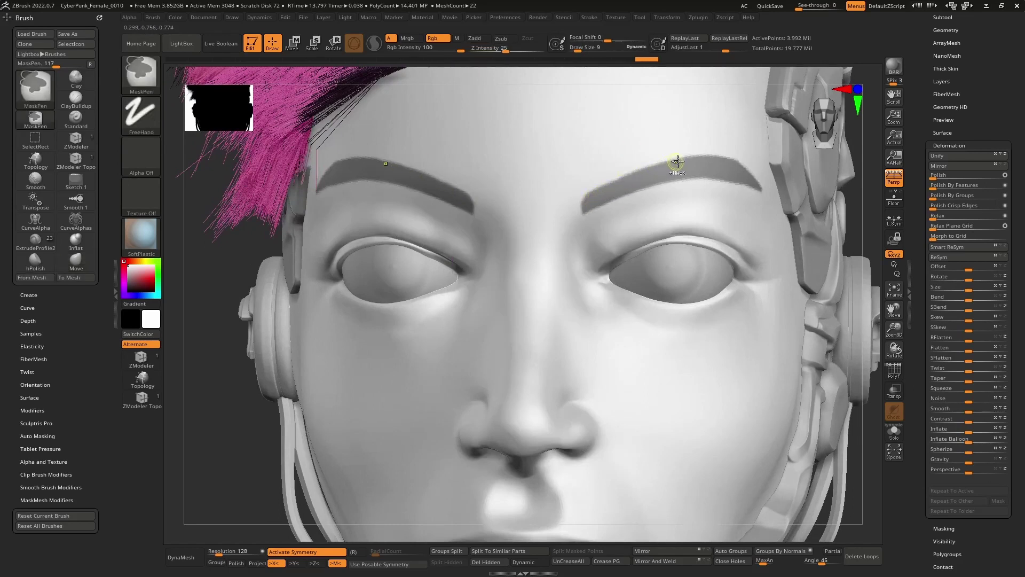
{"action": "left_click_drag", "start_coordinate": [648, 168], "coordinate": [585, 192], "text": "ctrl"}
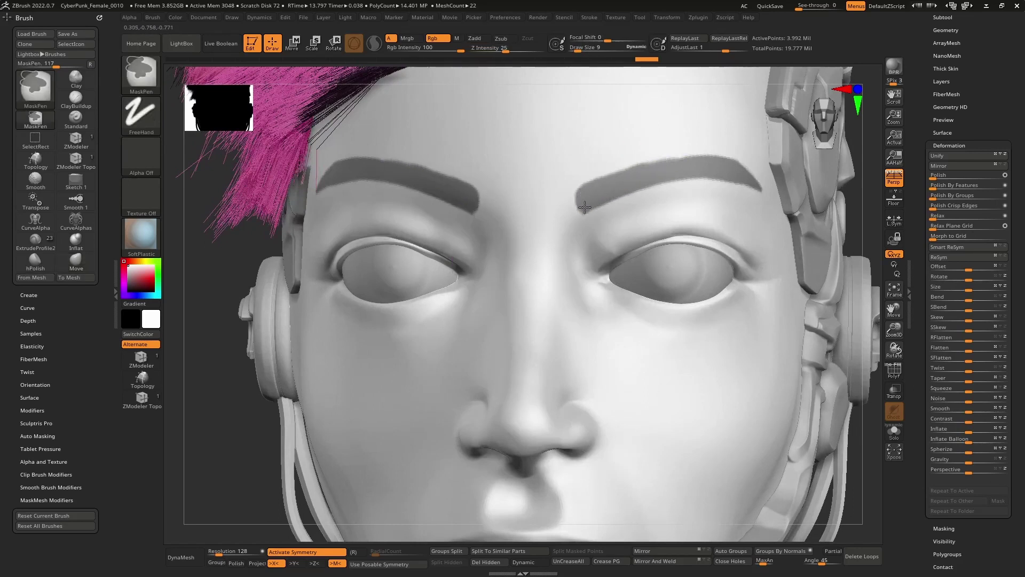
{"action": "left_click_drag", "start_coordinate": [691, 159], "coordinate": [632, 171], "text": "ctrl"}
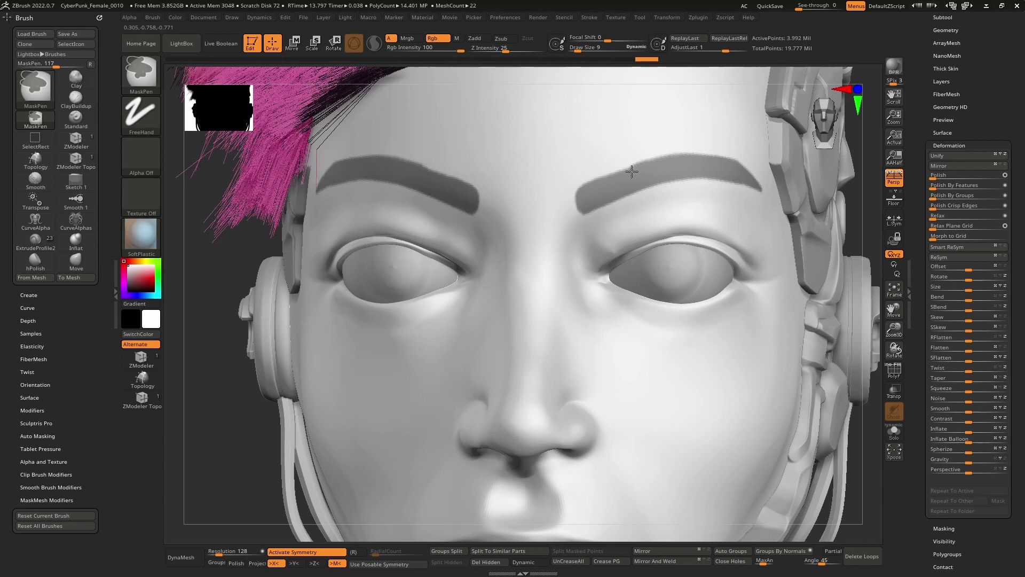
- Reshape the inner end of the eyebrow mask into a straight, squared-off edge
{"action": "right_click_drag", "start_coordinate": [728, 167], "coordinate": [755, 171]}
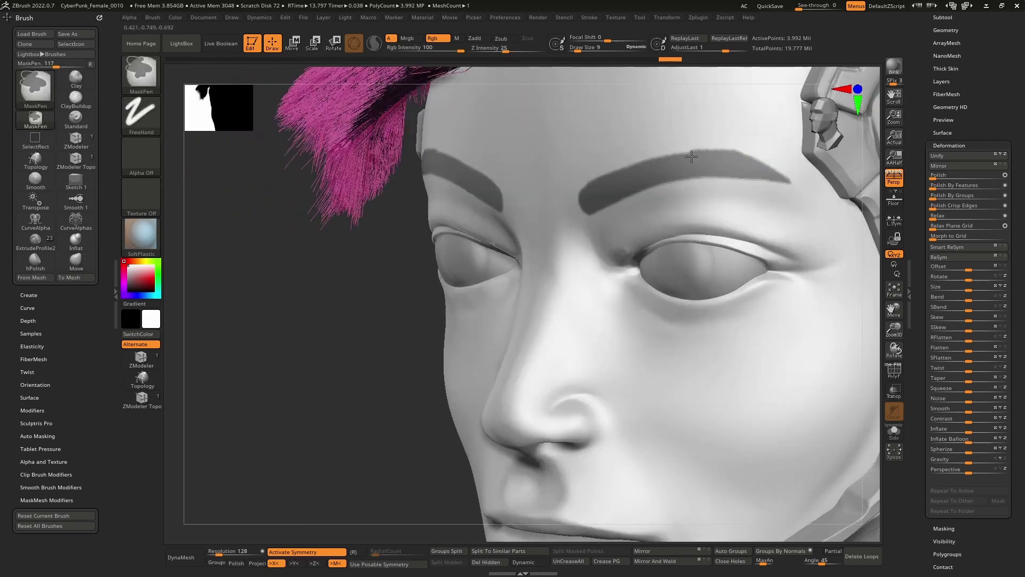
{"action": "right_click_drag", "start_coordinate": [600, 202], "coordinate": [615, 236]}
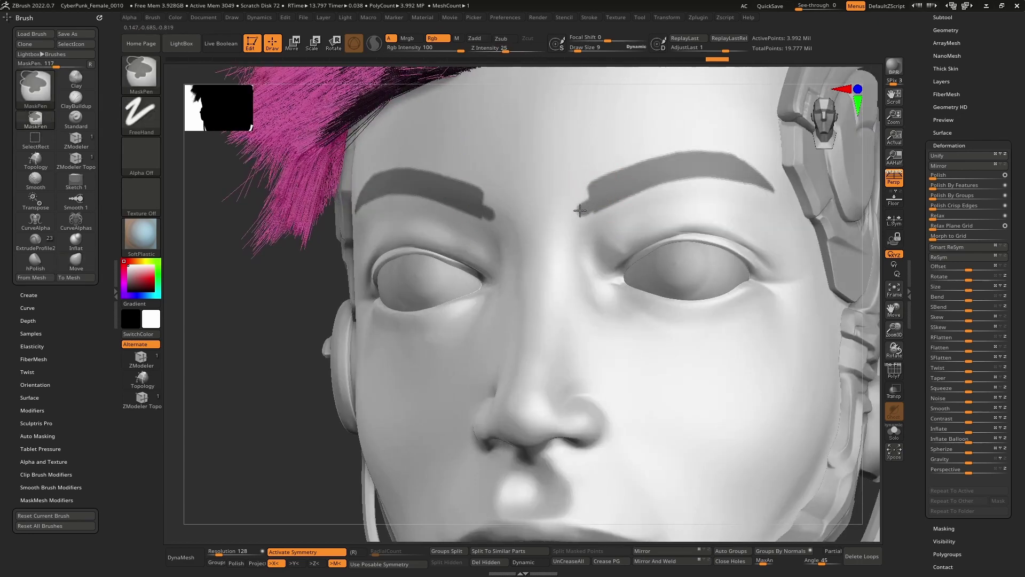
{"action": "left_click_drag", "start_coordinate": [579, 211], "coordinate": [590, 186], "text": "ctrl"}
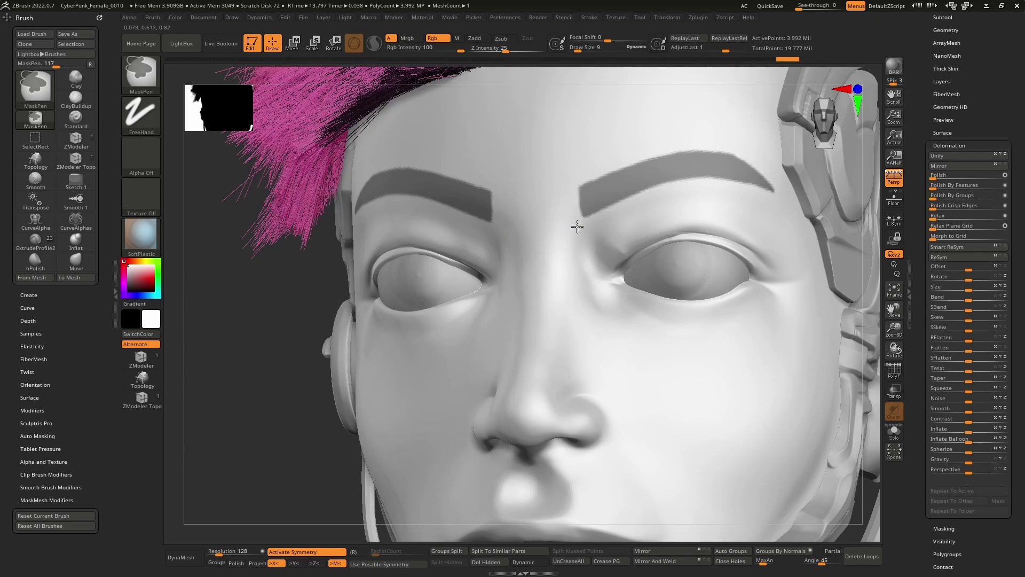
- Round off the upper inner corner of the eyebrow mask and trim its lower edge from the inner end to the tail
{"action": "mouse_move", "coordinate": [677, 208]}
{"action": "right_mouse_down"}
{"action": "mouse_move", "coordinate": [649, 160]}
{"action": "mouse_move", "coordinate": [648, 78]}
{"action": "mouse_move", "coordinate": [618, 119]}
{"action": "mouse_move", "coordinate": [601, 106]}
{"action": "mouse_move", "coordinate": [649, 128]}
{"action": "right_mouse_up"}
{"action": "mouse_move", "coordinate": [649, 128]}
{"action": "right_mouse_down", "text": "ctrl"}
{"action": "mouse_move", "coordinate": [650, 98]}
{"action": "mouse_move", "coordinate": [593, 128]}
{"action": "mouse_move", "coordinate": [561, 189]}
{"action": "mouse_move", "coordinate": [574, 240]}
{"action": "mouse_move", "coordinate": [598, 217]}
{"action": "mouse_move", "coordinate": [576, 203]}
{"action": "mouse_move", "coordinate": [536, 234]}
{"action": "mouse_move", "coordinate": [445, 249]}
{"action": "right_mouse_up", "text": "ctrl"}
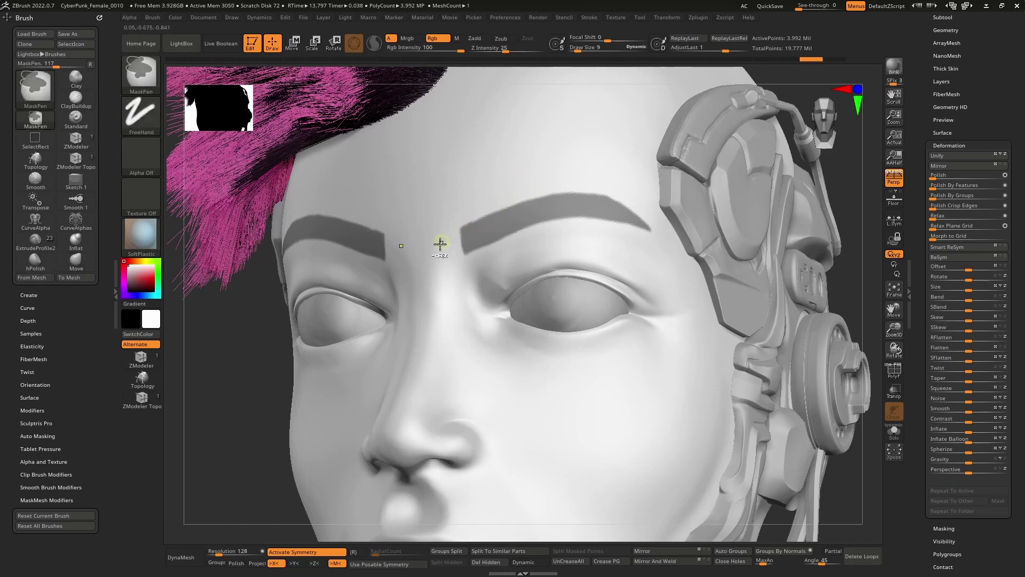
{"action": "left_click_drag", "start_coordinate": [458, 240], "coordinate": [501, 201], "text": "shift"}
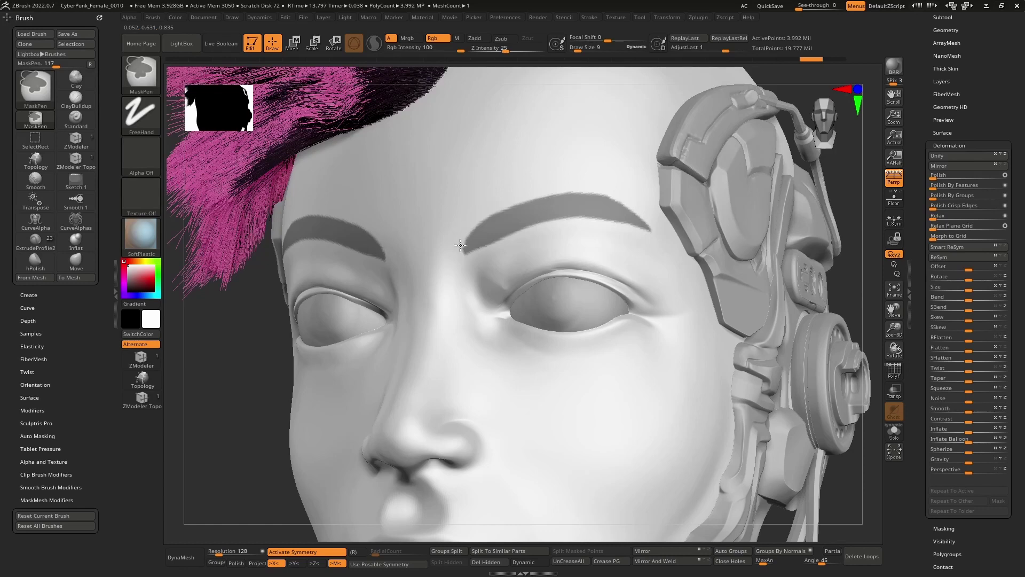
{"action": "mouse_move", "coordinate": [460, 245]}
{"action": "left_mouse_down"}
{"action": "mouse_move", "coordinate": [482, 270]}
{"action": "mouse_move", "coordinate": [483, 252]}
{"action": "mouse_move", "coordinate": [560, 221]}
{"action": "mouse_move", "coordinate": [632, 224]}
{"action": "mouse_move", "coordinate": [662, 239]}
{"action": "left_mouse_up"}
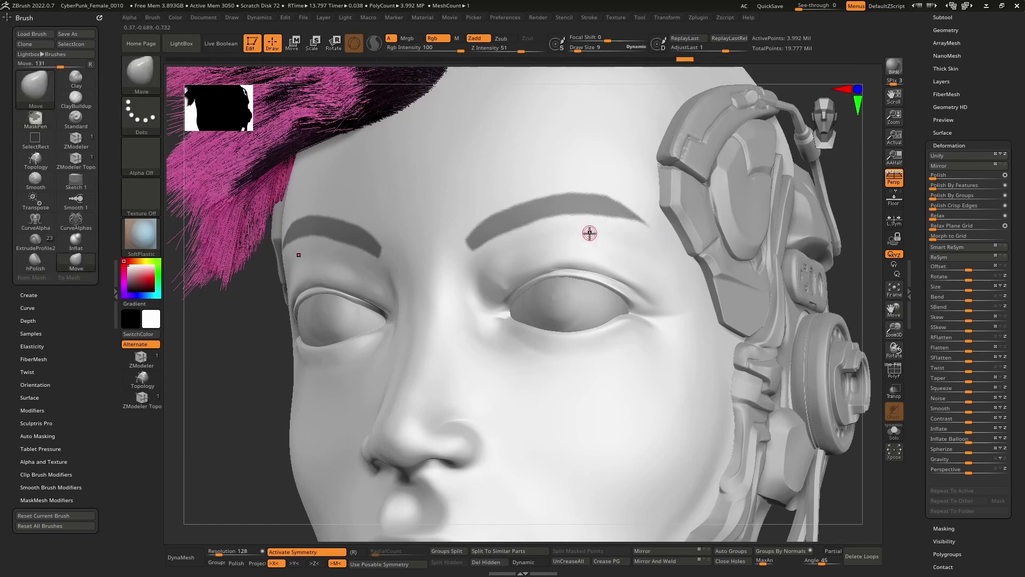
- Fill out the eyebrow mask's upper edge near the tail, then trim the tail tip and lower edge
{"action": "right_click_drag", "start_coordinate": [590, 233], "coordinate": [512, 243]}
{"action": "mouse_move", "coordinate": [589, 254]}
{"action": "right_mouse_down", "text": "ctrl"}
{"action": "mouse_move", "coordinate": [650, 229]}
{"action": "mouse_move", "coordinate": [600, 199]}
{"action": "right_mouse_up", "text": "ctrl"}
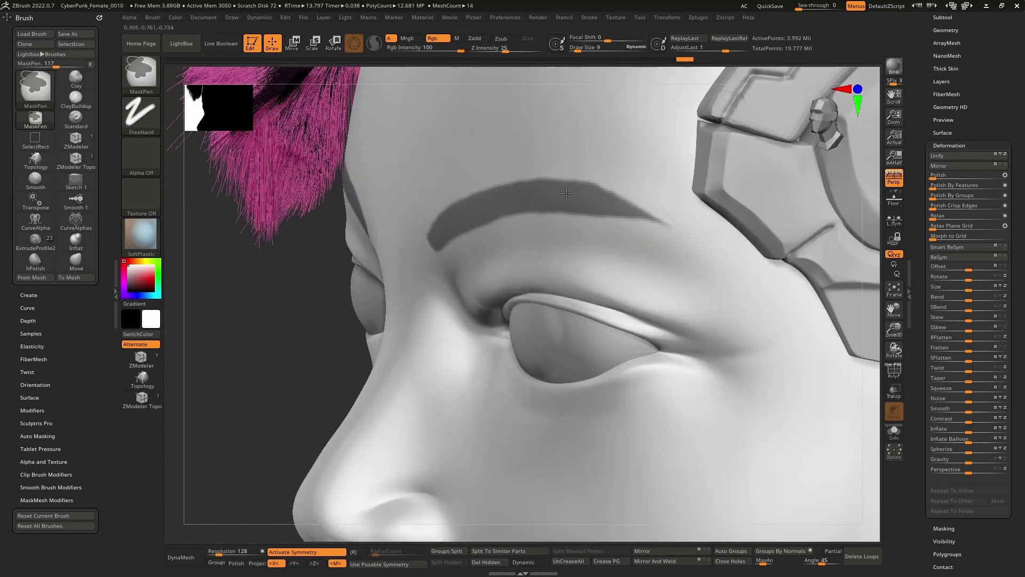
{"action": "left_click_drag", "start_coordinate": [630, 199], "coordinate": [669, 220], "text": "ctrl"}
{"action": "left_click_drag", "start_coordinate": [622, 169], "coordinate": [718, 249], "text": "ctrl+alt"}
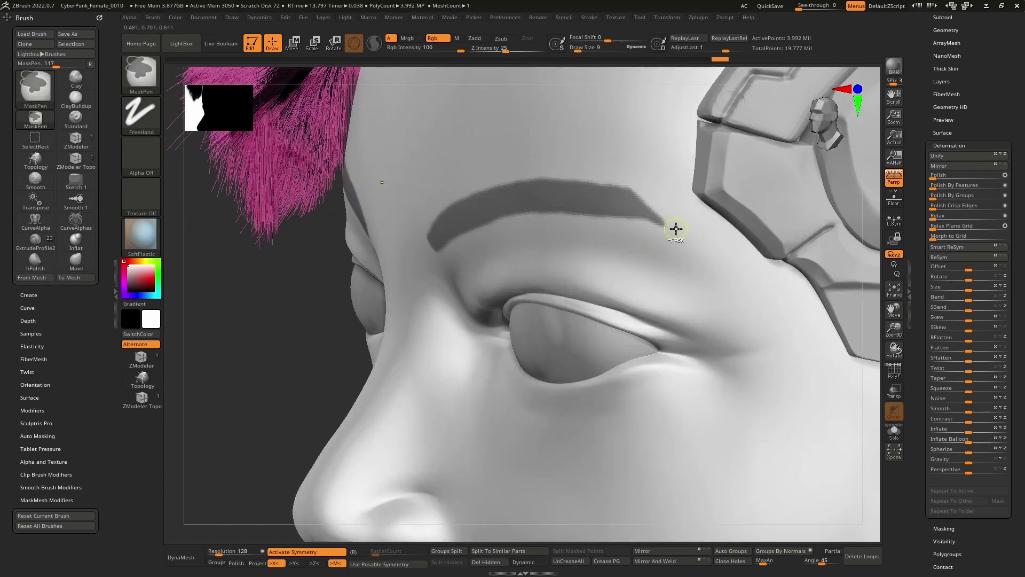
{"action": "right_click_drag", "start_coordinate": [675, 229], "coordinate": [667, 205]}
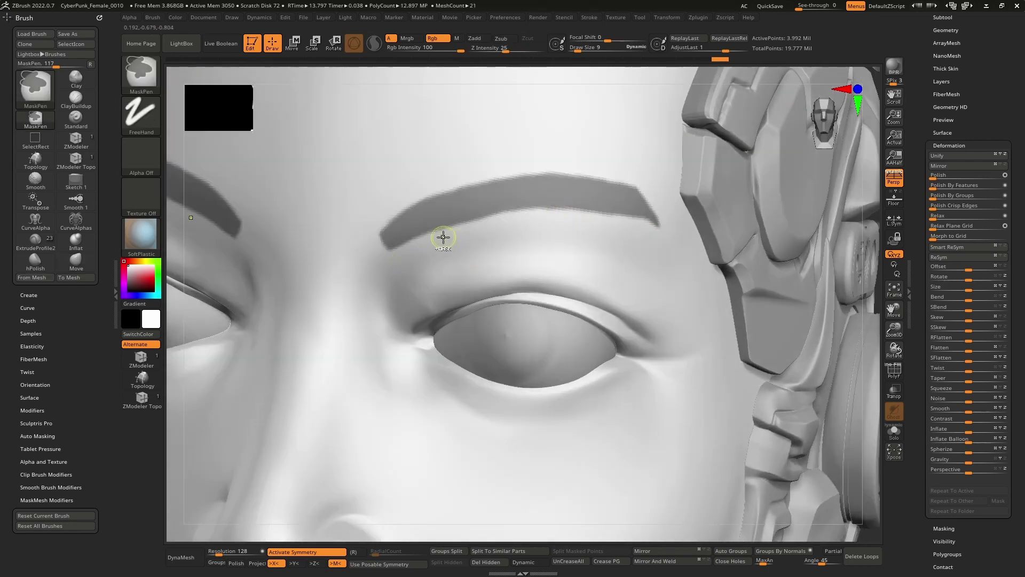
{"action": "mouse_move", "coordinate": [469, 229]}
{"action": "left_mouse_down", "text": "ctrl+alt"}
{"action": "mouse_move", "coordinate": [595, 219]}
{"action": "mouse_move", "coordinate": [671, 233]}
{"action": "left_mouse_up", "text": "ctrl+alt"}
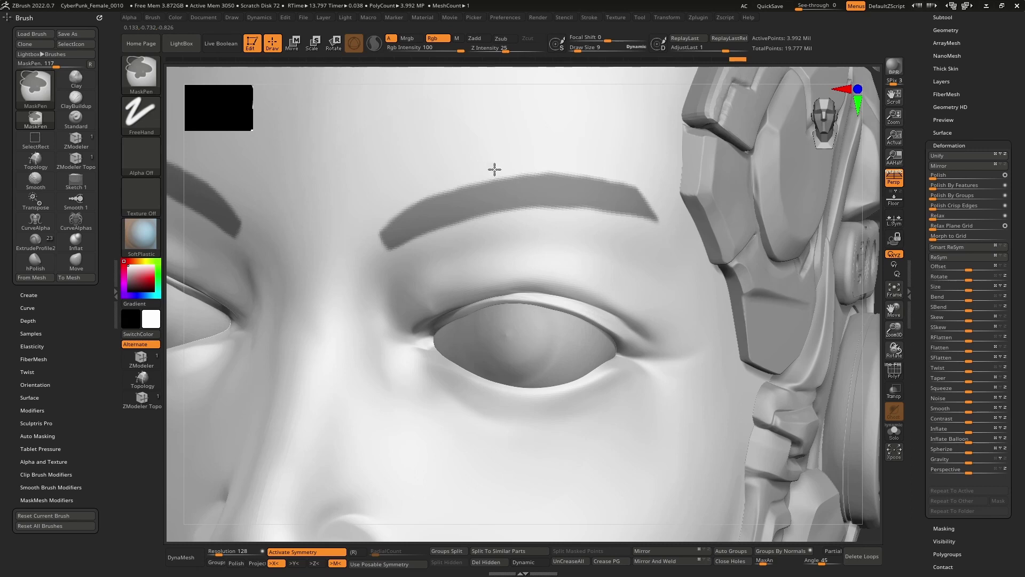
- Extend the eyebrow mask's tail down toward the temple and erase its edges into a pointed taper
{"action": "right_click_drag", "start_coordinate": [561, 267], "coordinate": [590, 253]}
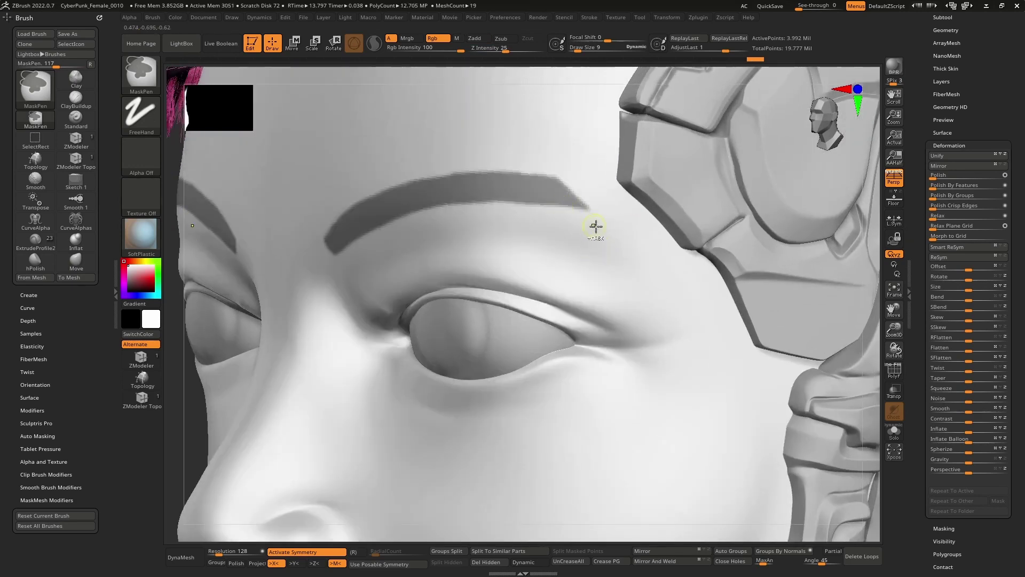
{"action": "left_click_drag", "start_coordinate": [609, 233], "coordinate": [444, 195], "text": "ctrl"}
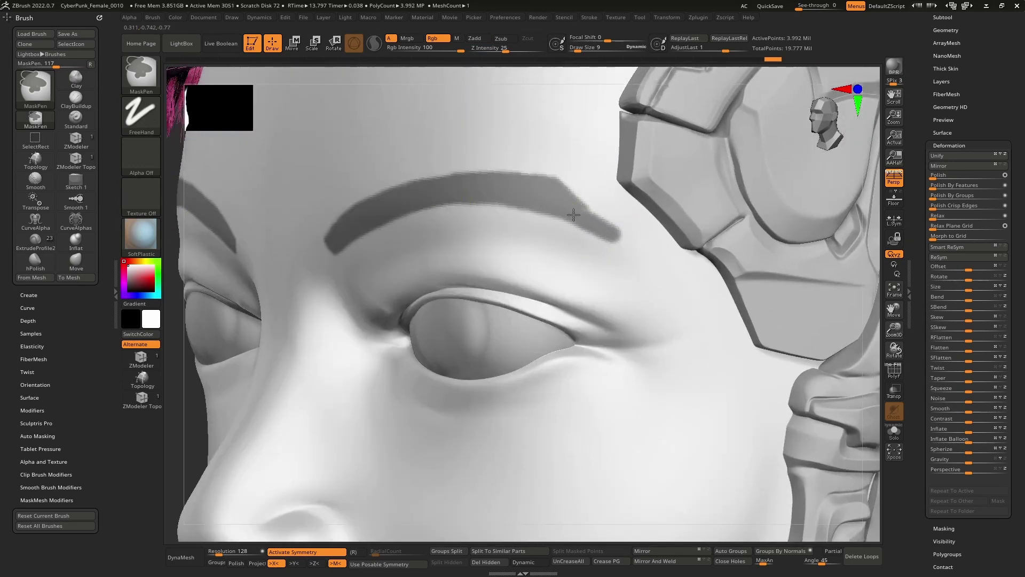
{"action": "mouse_move", "coordinate": [608, 229]}
{"action": "left_mouse_down", "text": "ctrl"}
{"action": "mouse_move", "coordinate": [516, 181]}
{"action": "mouse_move", "coordinate": [603, 202]}
{"action": "mouse_move", "coordinate": [629, 220]}
{"action": "mouse_move", "coordinate": [611, 222]}
{"action": "mouse_move", "coordinate": [579, 183]}
{"action": "left_mouse_up", "text": "ctrl"}
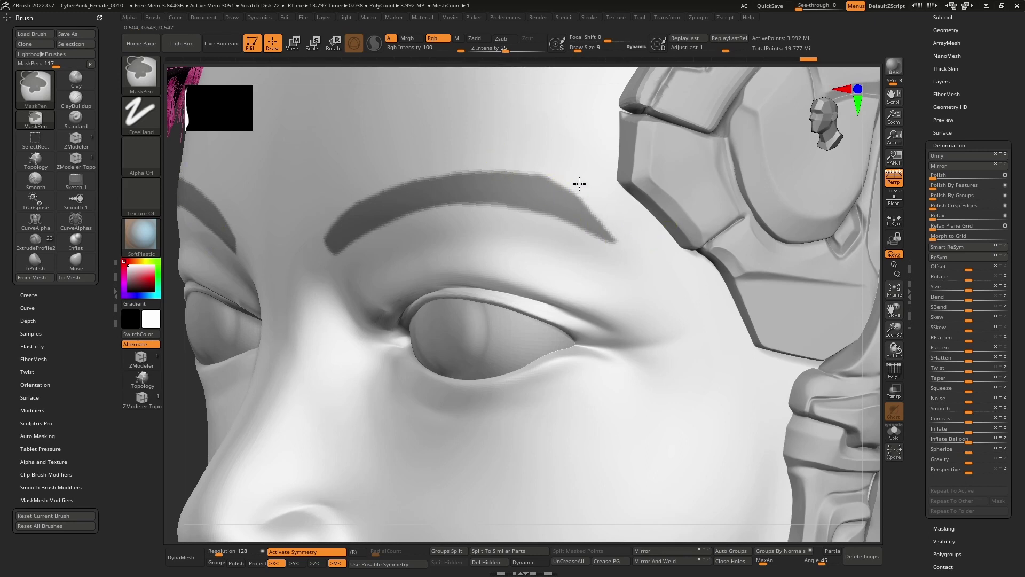
{"action": "left_click_drag", "start_coordinate": [471, 161], "coordinate": [575, 261], "text": "ctrl+alt"}
- Try cutting a slanted gap through the outer part of the eyebrow mask, widen it, and undo the cut
{"action": "mouse_move", "coordinate": [588, 270]}
{"action": "right_mouse_down", "text": "ctrl"}
{"action": "mouse_move", "coordinate": [586, 112]}
{"action": "mouse_move", "coordinate": [638, 173]}
{"action": "right_mouse_up", "text": "ctrl"}
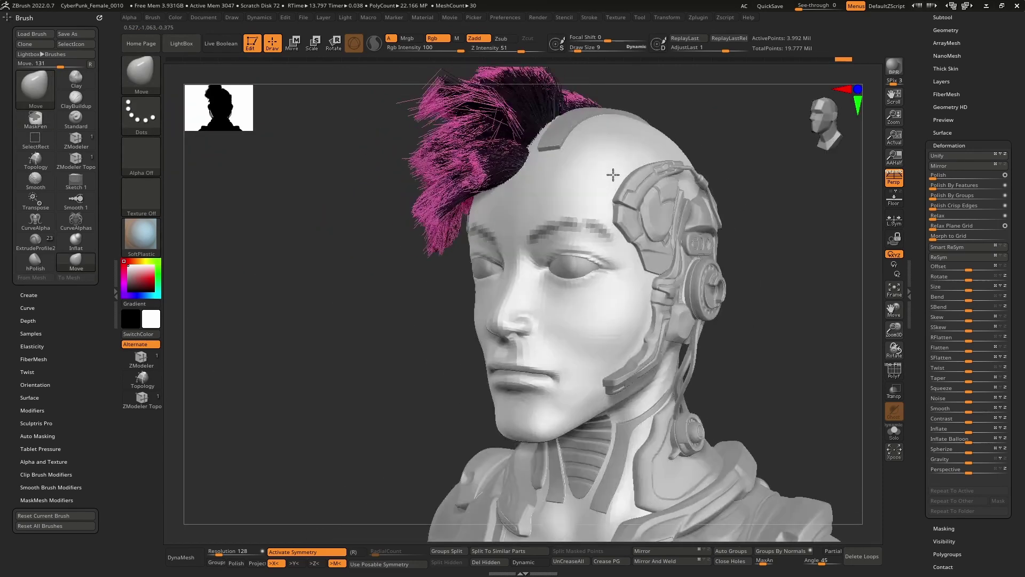
{"action": "key", "text": "ctrl"}
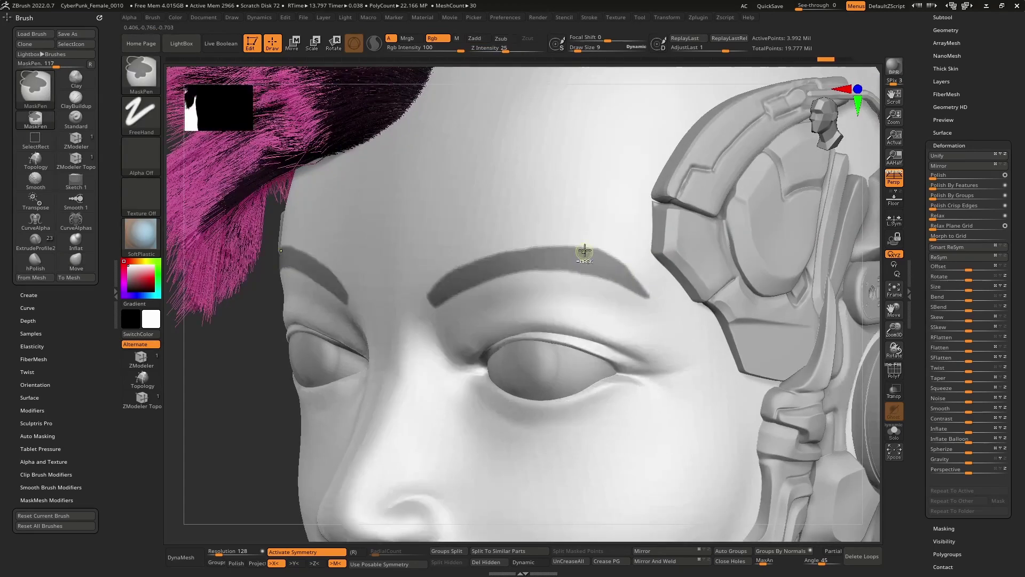
{"action": "left_click_drag", "start_coordinate": [588, 230], "coordinate": [610, 311], "text": "ctrl+alt"}
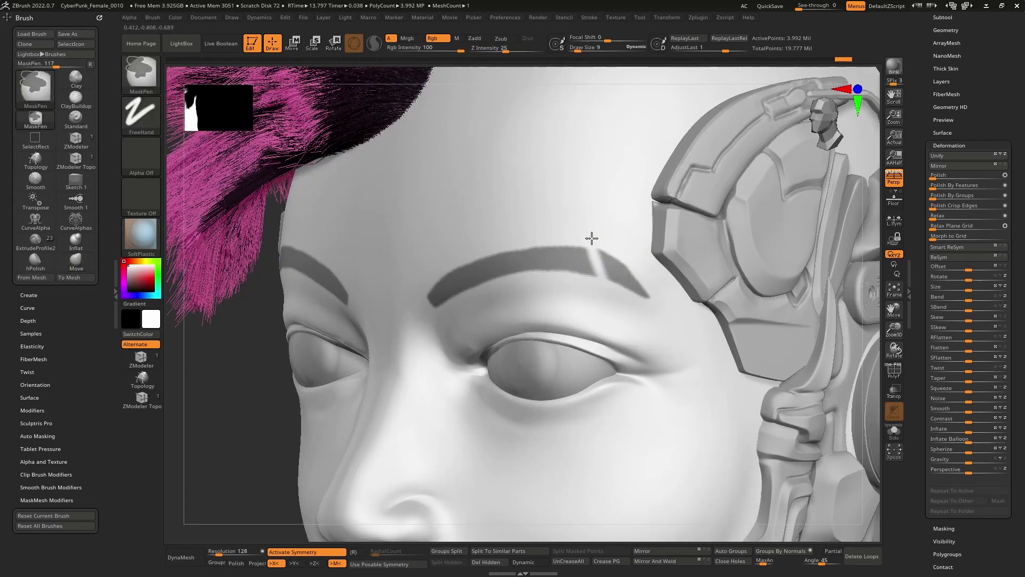
{"action": "mouse_move", "coordinate": [592, 238]}
{"action": "left_mouse_down", "text": "ctrl+alt"}
{"action": "mouse_move", "coordinate": [607, 287]}
{"action": "mouse_move", "coordinate": [583, 241]}
{"action": "left_mouse_up", "text": "ctrl+alt"}
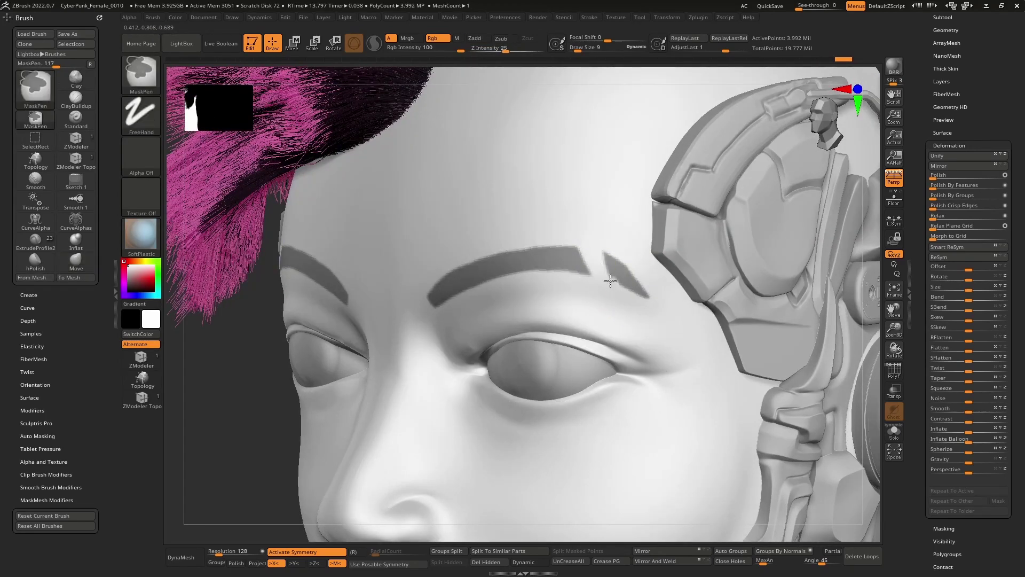
{"action": "right_click_drag", "start_coordinate": [612, 276], "coordinate": [614, 90], "text": "ctrl"}
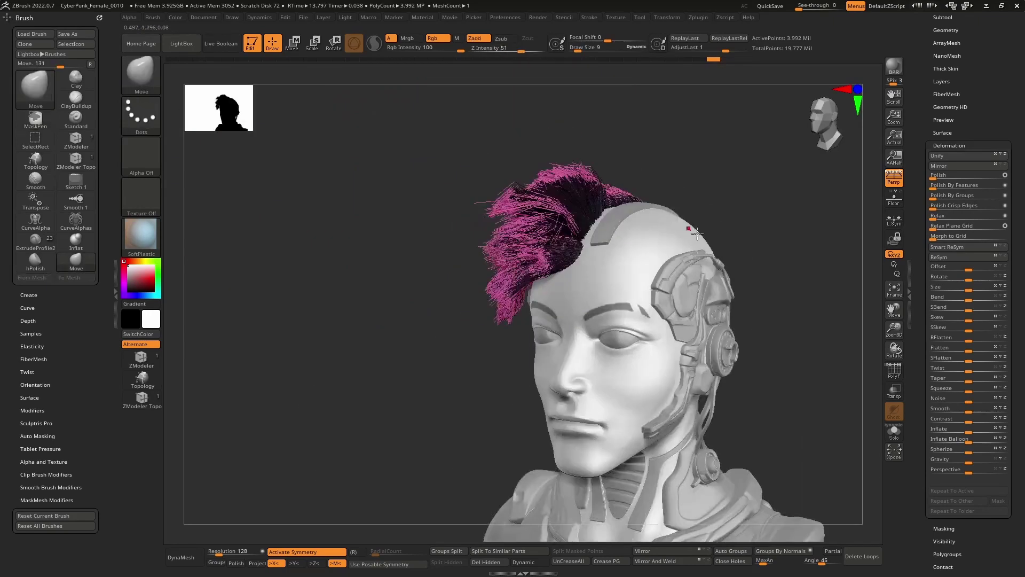
{"action": "mouse_move", "coordinate": [704, 241]}
{"action": "right_mouse_down"}
{"action": "mouse_move", "coordinate": [666, 267]}
{"action": "mouse_move", "coordinate": [673, 318]}
{"action": "mouse_move", "coordinate": [703, 363]}
{"action": "mouse_move", "coordinate": [696, 340]}
{"action": "right_mouse_up"}
{"action": "key", "text": "ctrl+z"}
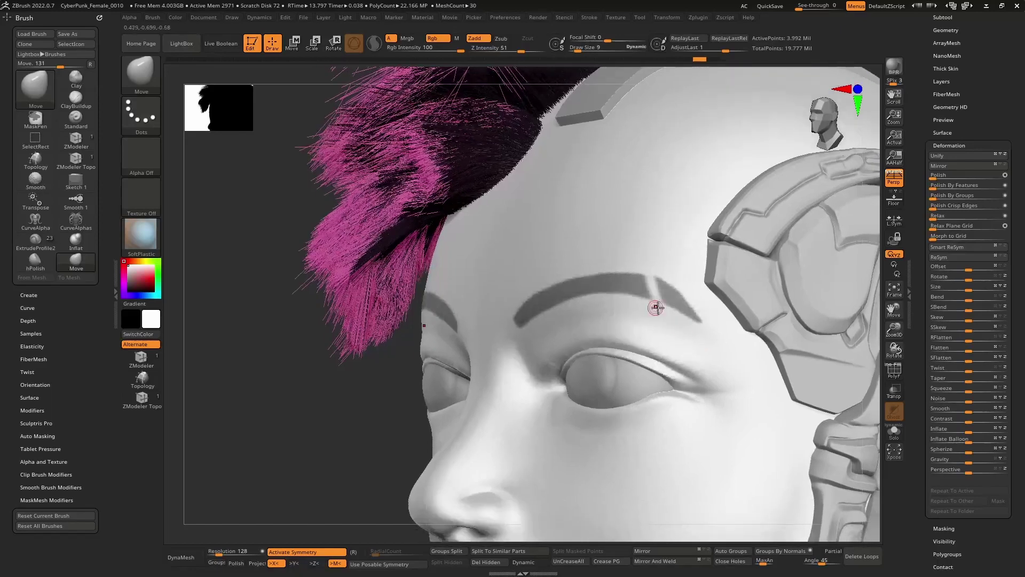
{"action": "key", "text": "ctrl+z"}
- Slim the eyebrow mask by erasing along its lower edge from the front and its upper edge from a three-quarter view
{"action": "right_click_drag", "start_coordinate": [664, 303], "coordinate": [647, 307]}
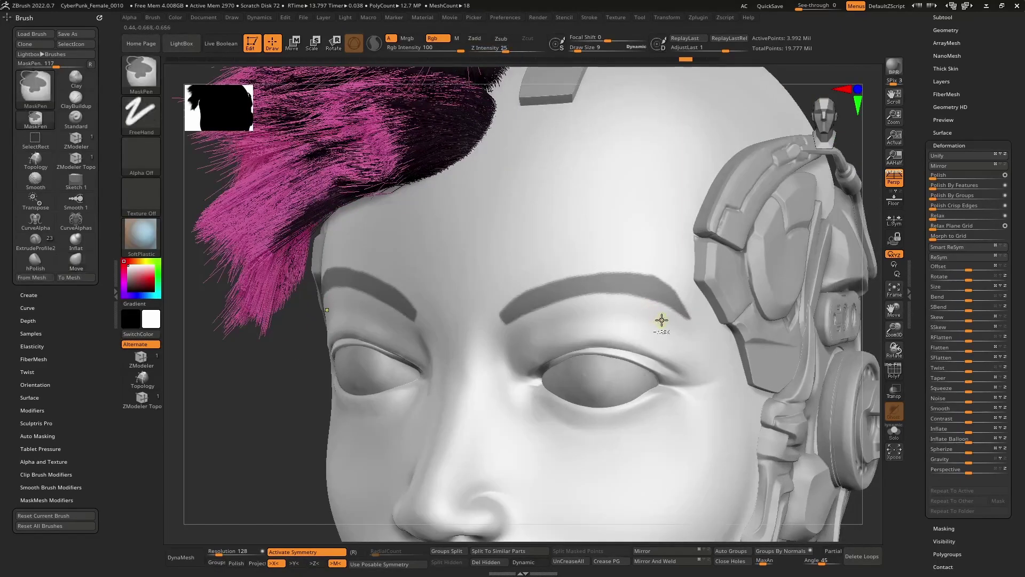
{"action": "right_click_drag", "start_coordinate": [522, 279], "coordinate": [487, 344], "text": "ctrl"}
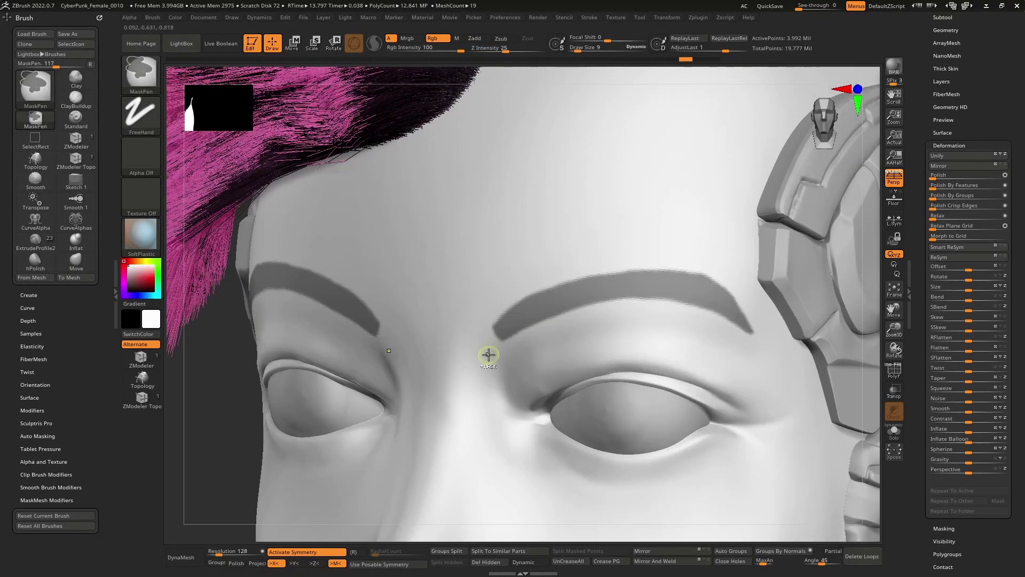
{"action": "mouse_move", "coordinate": [492, 349]}
{"action": "left_mouse_down", "text": "ctrl+alt"}
{"action": "mouse_move", "coordinate": [540, 323]}
{"action": "mouse_move", "coordinate": [647, 301]}
{"action": "mouse_move", "coordinate": [700, 310]}
{"action": "mouse_move", "coordinate": [751, 352]}
{"action": "left_mouse_up", "text": "ctrl+alt"}
{"action": "right_click_drag", "start_coordinate": [641, 362], "coordinate": [692, 391]}
{"action": "key", "text": "f"}
{"action": "right_click_drag", "start_coordinate": [671, 238], "coordinate": [643, 293]}
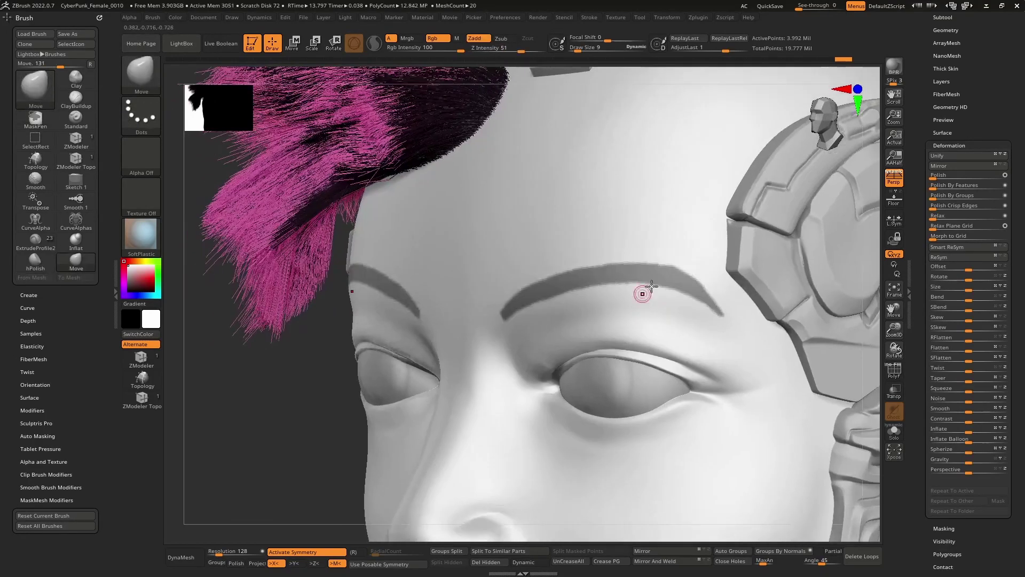
{"action": "mouse_move", "coordinate": [676, 268]}
{"action": "left_mouse_down", "text": "ctrl+alt"}
{"action": "mouse_move", "coordinate": [636, 259]}
{"action": "mouse_move", "coordinate": [579, 266]}
{"action": "mouse_move", "coordinate": [476, 303]}
{"action": "left_mouse_up", "text": "ctrl+alt"}
- Repaint the eyebrow mask's upper arch and fill in its tail with the MaskPen brush at draw size 8
{"action": "right_click_drag", "start_coordinate": [571, 272], "coordinate": [606, 274]}
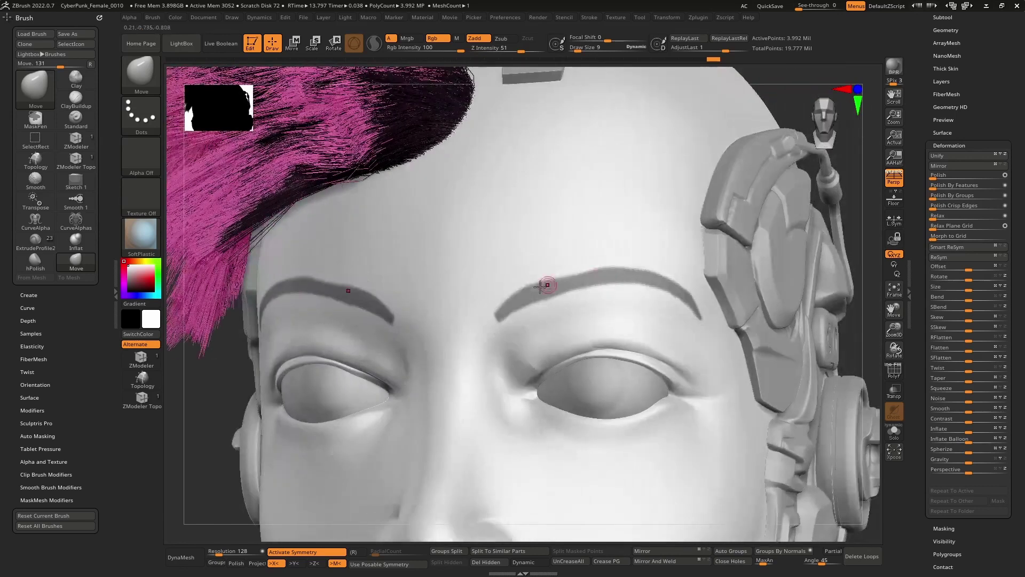
{"action": "mouse_move", "coordinate": [501, 313]}
{"action": "left_mouse_down", "text": "ctrl"}
{"action": "mouse_move", "coordinate": [536, 284]}
{"action": "mouse_move", "coordinate": [621, 267]}
{"action": "left_mouse_up", "text": "ctrl"}
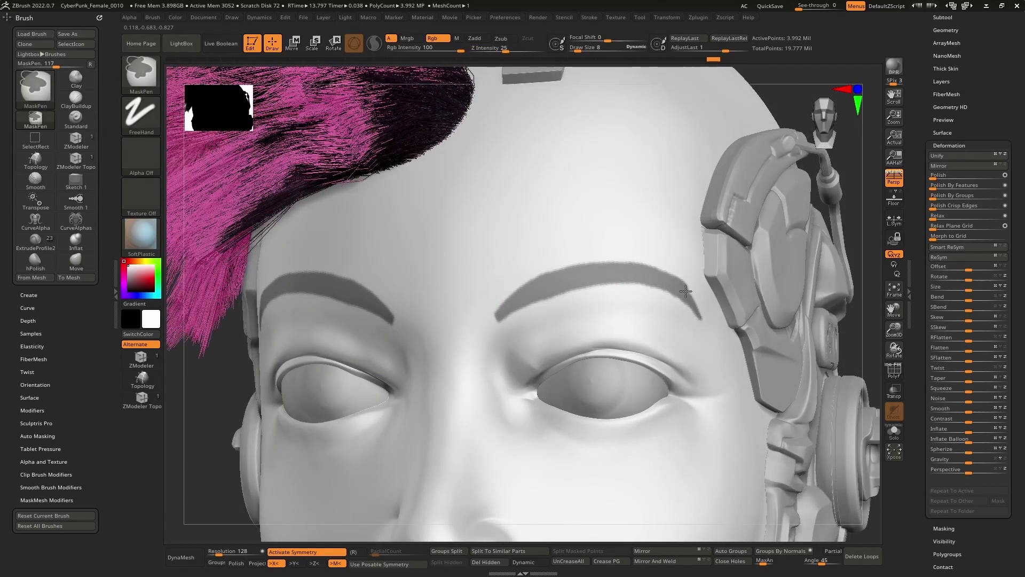
{"action": "mouse_move", "coordinate": [656, 306]}
{"action": "right_mouse_down"}
{"action": "mouse_move", "coordinate": [662, 315]}
{"action": "mouse_move", "coordinate": [720, 319]}
{"action": "right_mouse_up"}
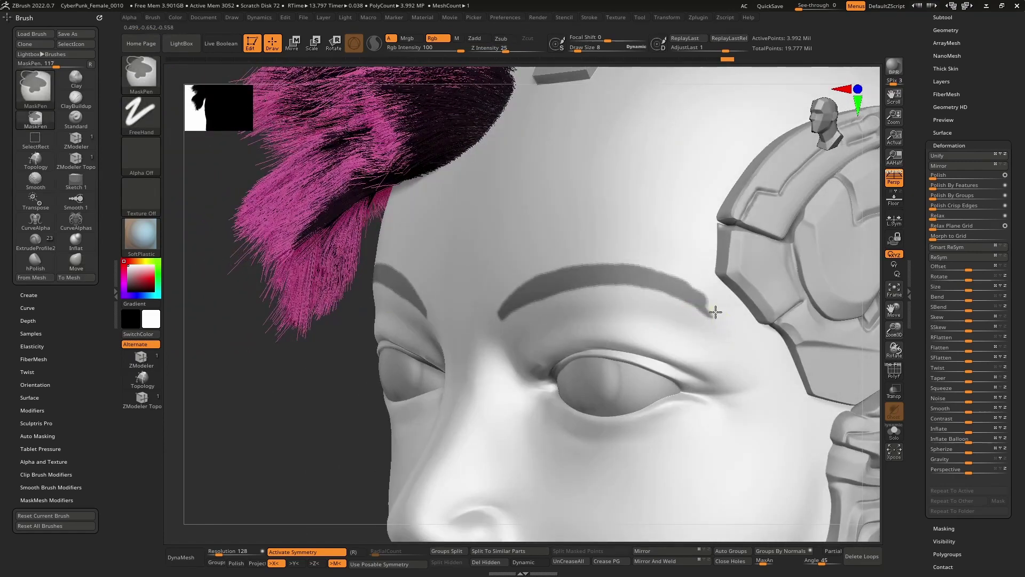
{"action": "right_click_drag", "start_coordinate": [687, 275], "coordinate": [679, 284], "text": "ctrl"}
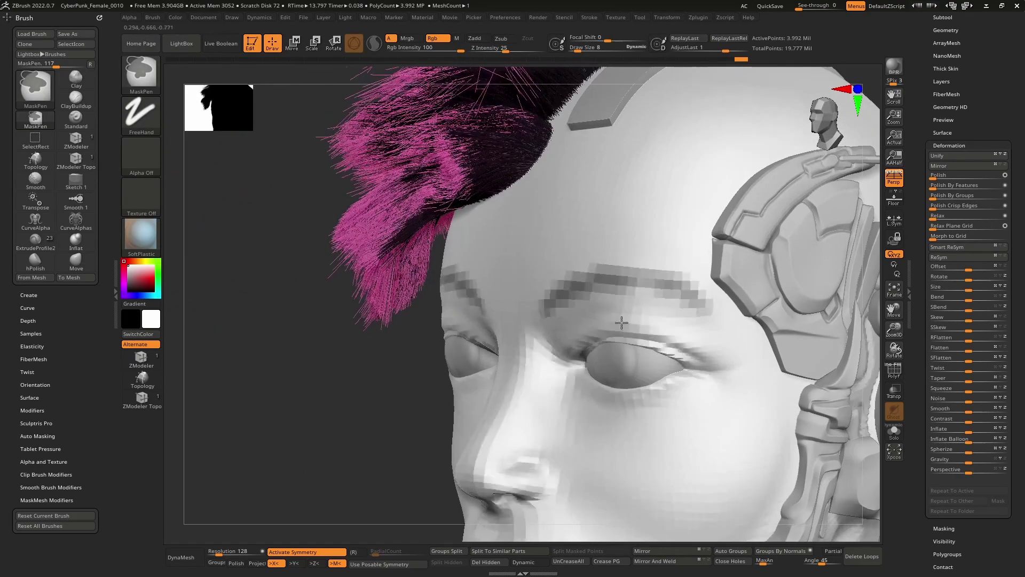
- Clean up the inner lower edge of the eyebrow mask and smooth its upper arch toward the tail
{"action": "right_click_drag", "start_coordinate": [622, 322], "coordinate": [479, 336], "text": "ctrl"}
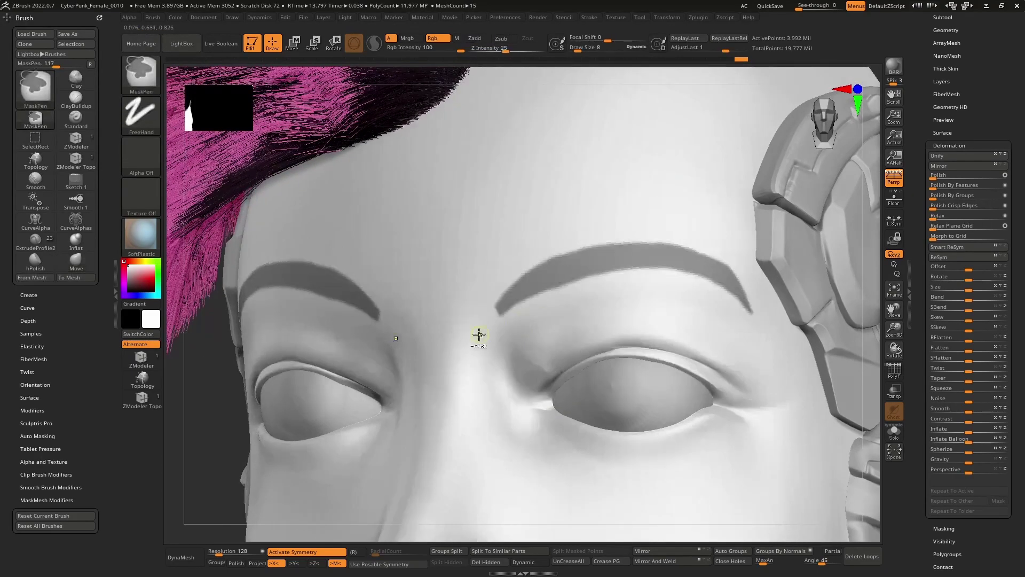
{"action": "left_click_drag", "start_coordinate": [520, 311], "coordinate": [575, 289], "text": "ctrl+alt"}
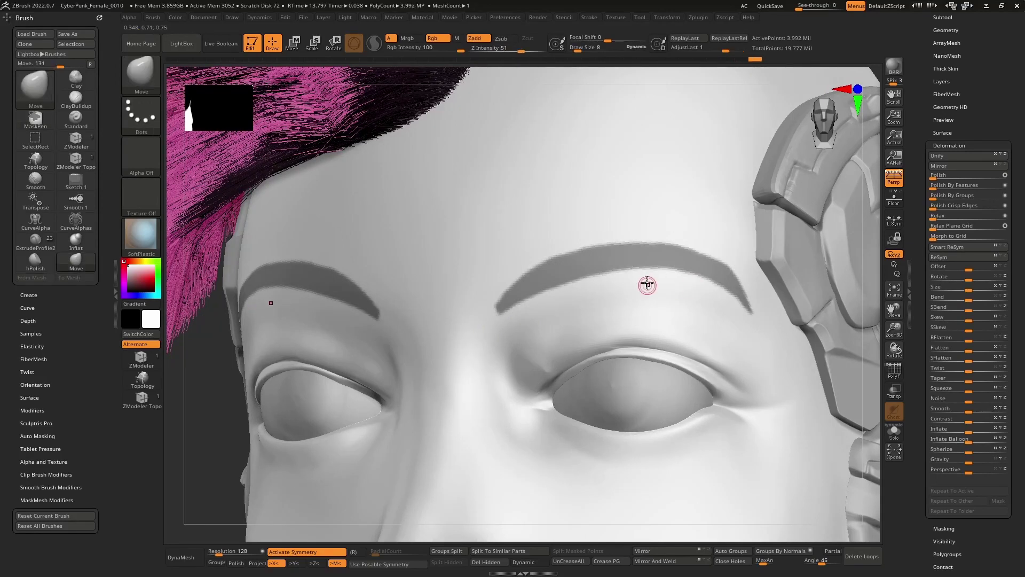
{"action": "right_click_drag", "start_coordinate": [620, 266], "coordinate": [579, 250]}
{"action": "mouse_move", "coordinate": [579, 251]}
{"action": "left_mouse_down", "text": "ctrl"}
{"action": "mouse_move", "coordinate": [632, 241]}
{"action": "mouse_move", "coordinate": [718, 258]}
{"action": "left_mouse_up", "text": "ctrl"}
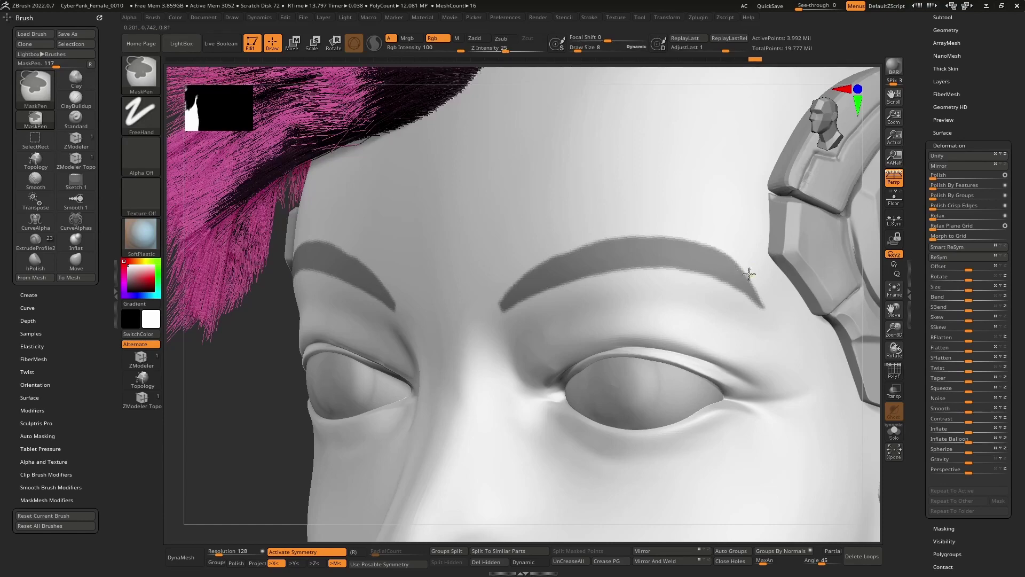
- Square off the inner end of the eyebrow mask and erase along the lower edge of its outer tail
{"action": "right_click_drag", "start_coordinate": [667, 369], "coordinate": [676, 345], "text": "ctrl"}
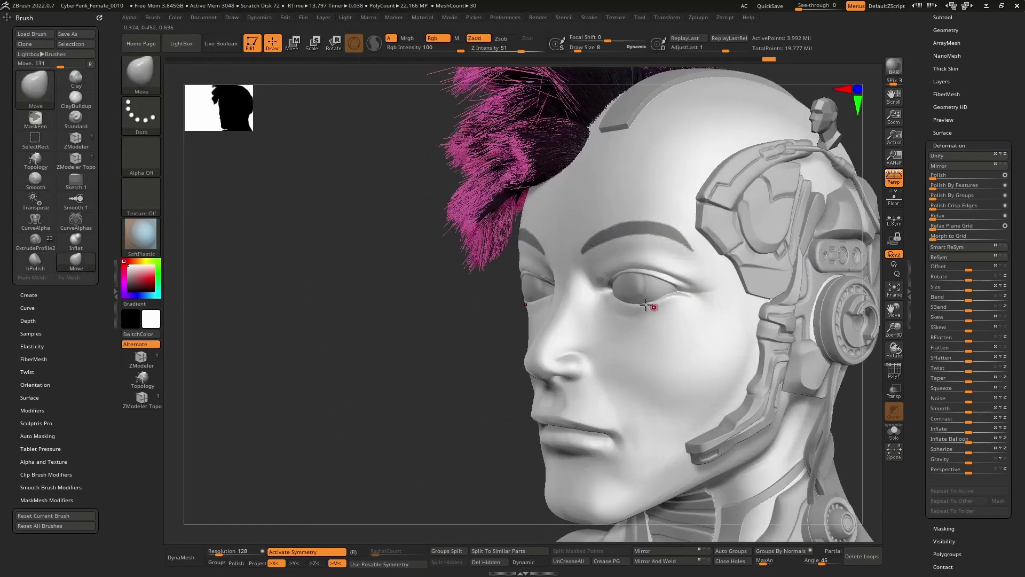
{"action": "right_click_drag", "start_coordinate": [646, 305], "coordinate": [581, 295], "text": "ctrl"}
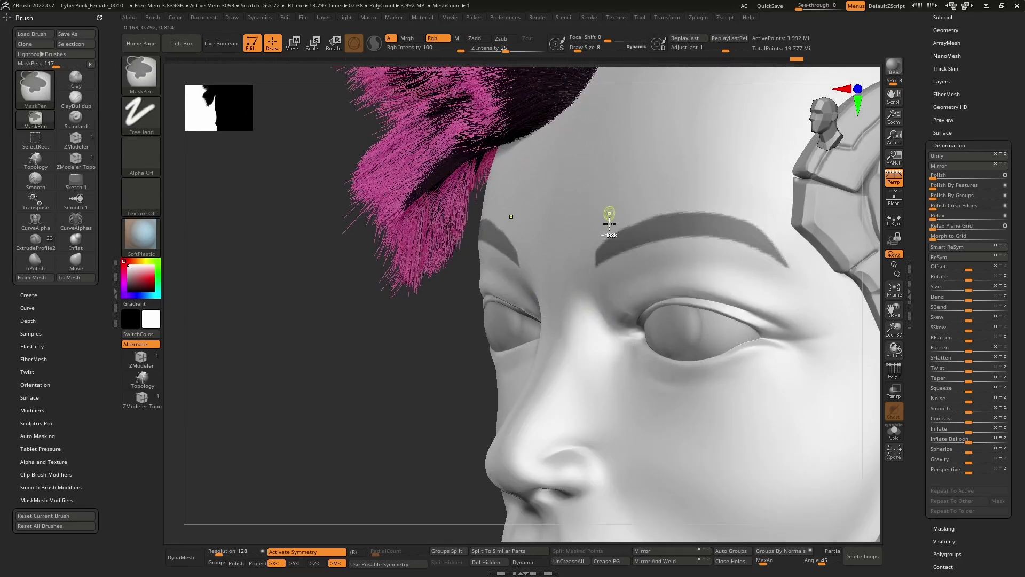
{"action": "mouse_move", "coordinate": [604, 241]}
{"action": "right_mouse_down", "text": "shift"}
{"action": "mouse_move", "coordinate": [638, 267]}
{"action": "mouse_move", "coordinate": [615, 265]}
{"action": "mouse_move", "coordinate": [671, 275]}
{"action": "right_mouse_up", "text": "shift"}
{"action": "key", "text": "ctrl"}
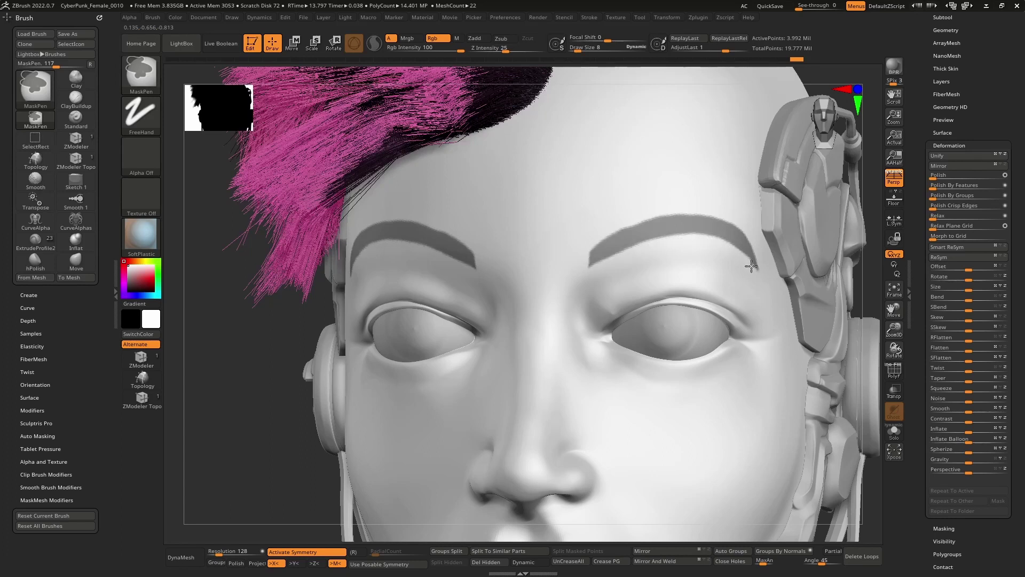
{"action": "left_click_drag", "start_coordinate": [751, 266], "coordinate": [737, 268], "text": "ctrl+alt"}
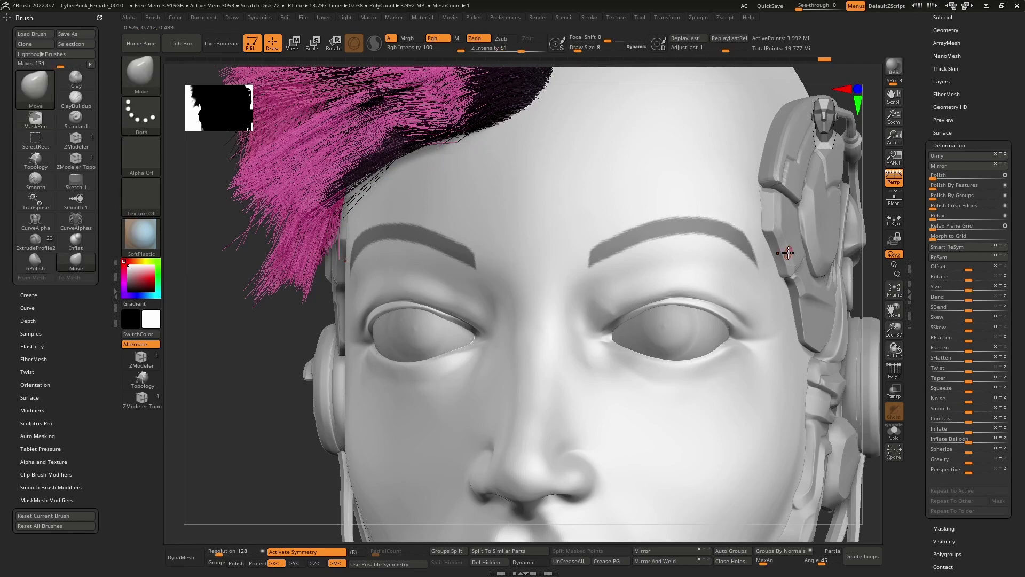
- Generate a FiberMesh preview from the masked eyebrows on the head
{"action": "right_click_drag", "start_coordinate": [699, 244], "coordinate": [664, 251]}
{"action": "right_click_drag", "start_coordinate": [591, 252], "coordinate": [644, 284]}
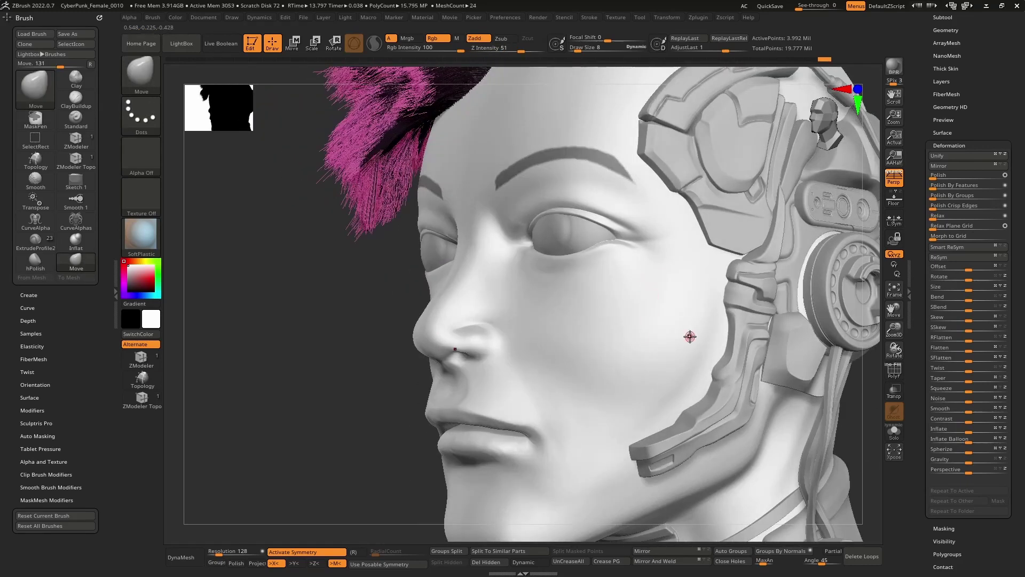
{"action": "scroll", "coordinate": [916, 308], "scroll_direction": "down", "scroll_amount": 5}
{"action": "left_click_drag", "start_coordinate": [916, 307], "coordinate": [923, 313]}
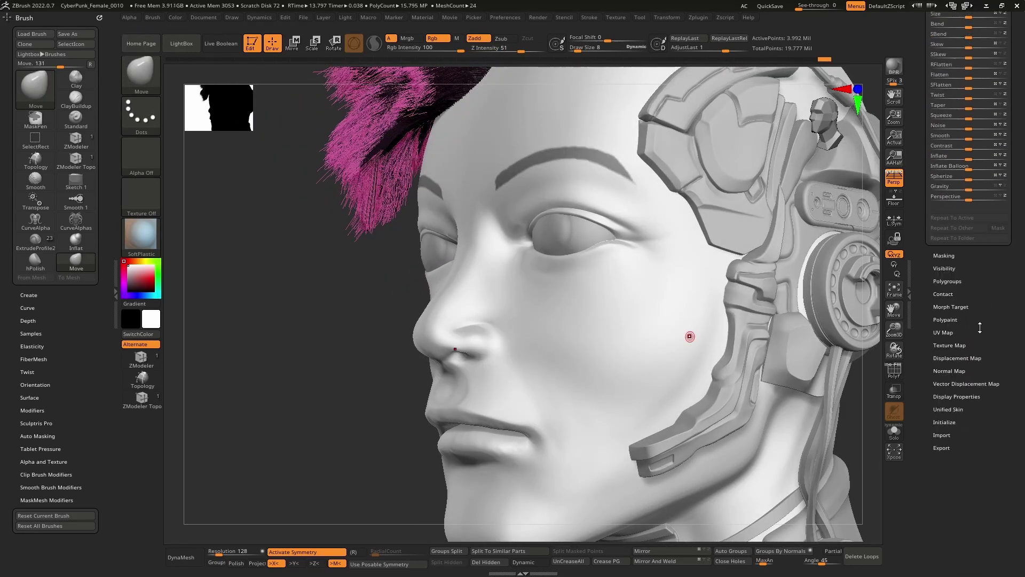
{"action": "scroll", "coordinate": [919, 308], "scroll_direction": "up", "scroll_amount": 8}
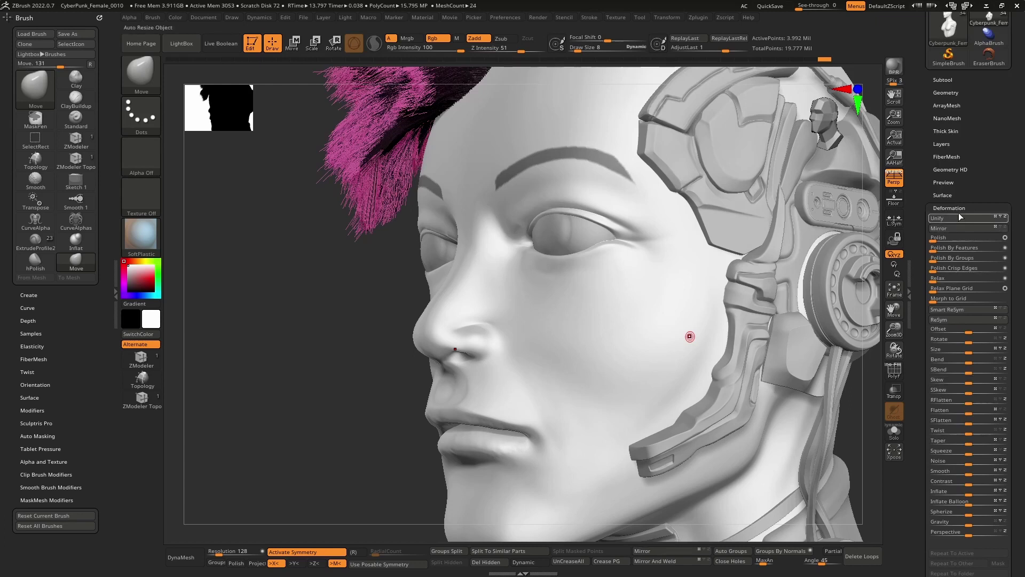
{"action": "left_click", "coordinate": [954, 207]}
{"action": "scroll", "coordinate": [937, 163], "scroll_direction": "up", "scroll_amount": 3}
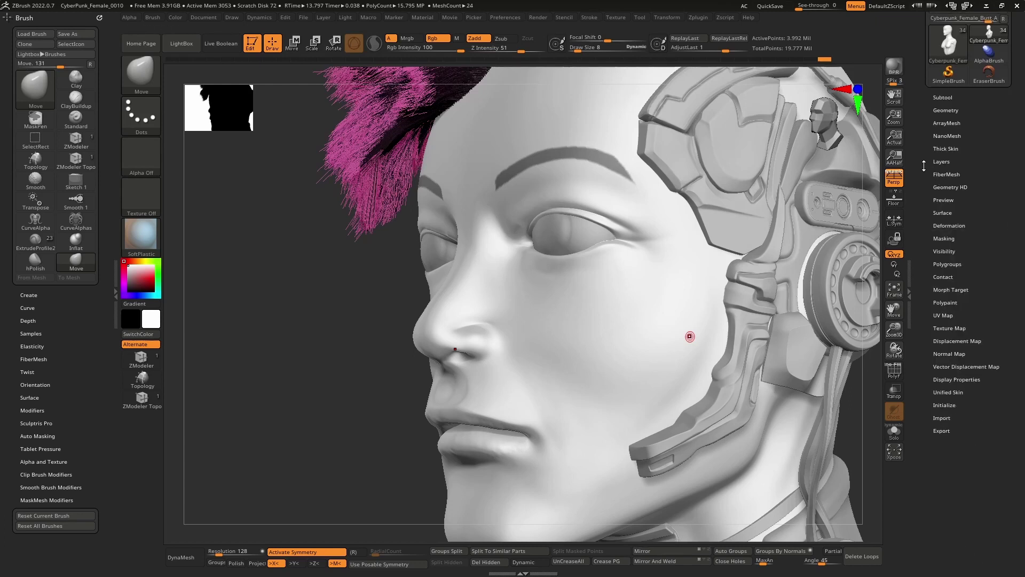
{"action": "left_click", "coordinate": [952, 174]}
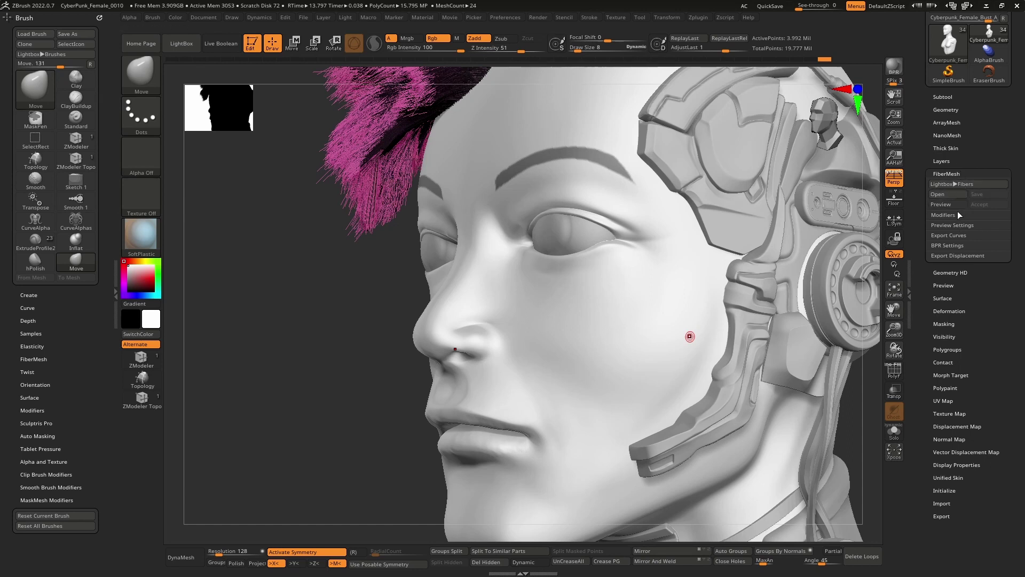
{"action": "left_click", "coordinate": [954, 205]}
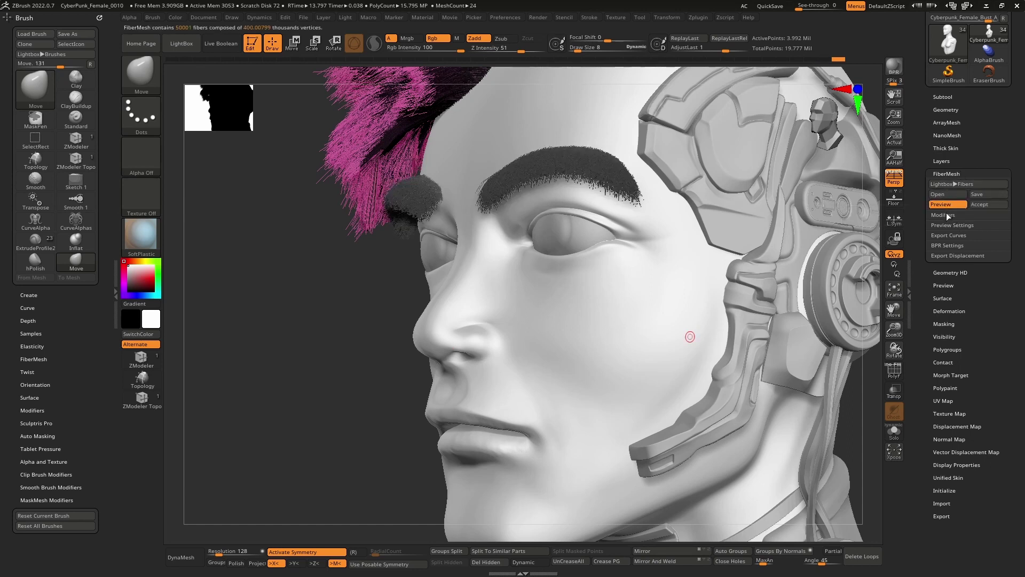
- Try the hair's pink as the eyebrow fibers' tip color, and settle on black
{"action": "left_click", "coordinate": [943, 215]}
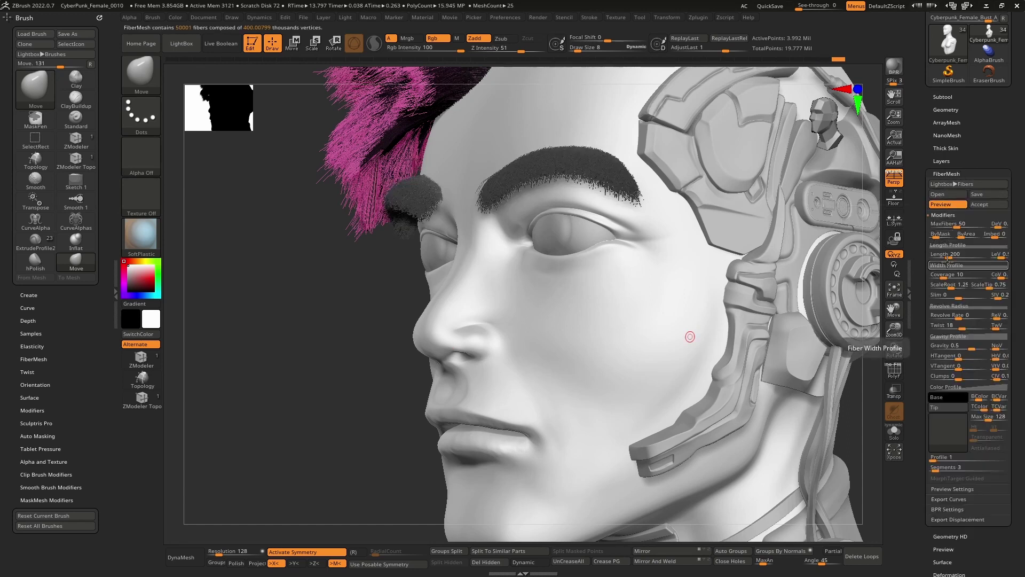
{"action": "left_click", "coordinate": [956, 408]}
{"action": "left_click_drag", "start_coordinate": [954, 414], "coordinate": [346, 144]}
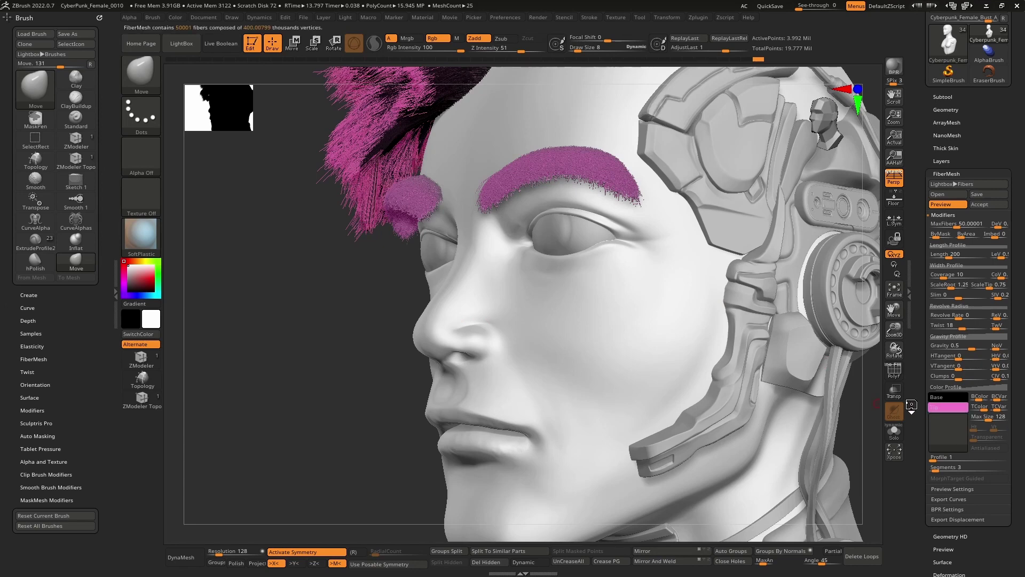
{"action": "left_click_drag", "start_coordinate": [945, 409], "coordinate": [854, 483]}
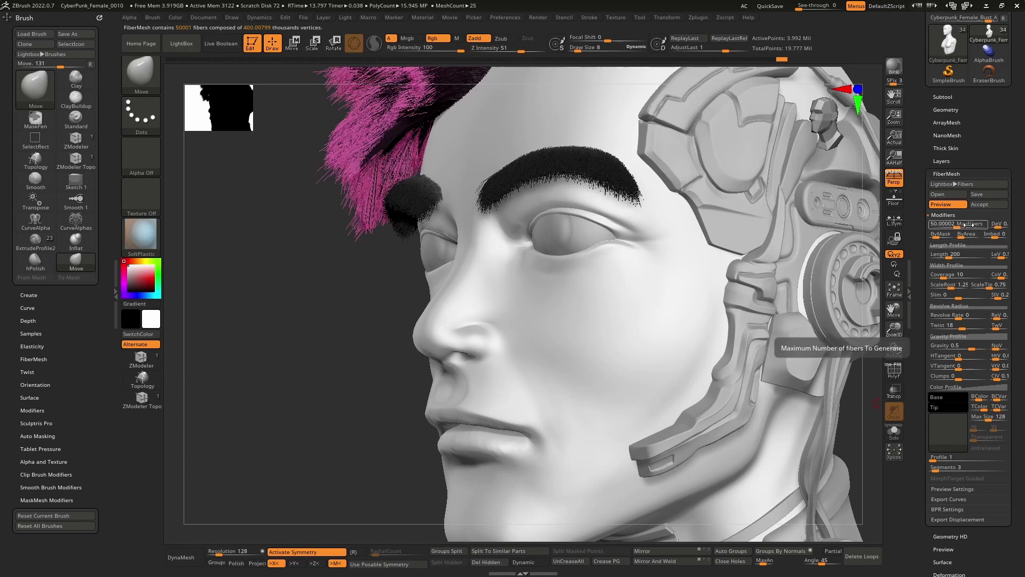
- Shorten the eyebrow fibers by testing Length values of 10 and 50, and settle on 75
{"action": "left_click", "coordinate": [960, 254]}
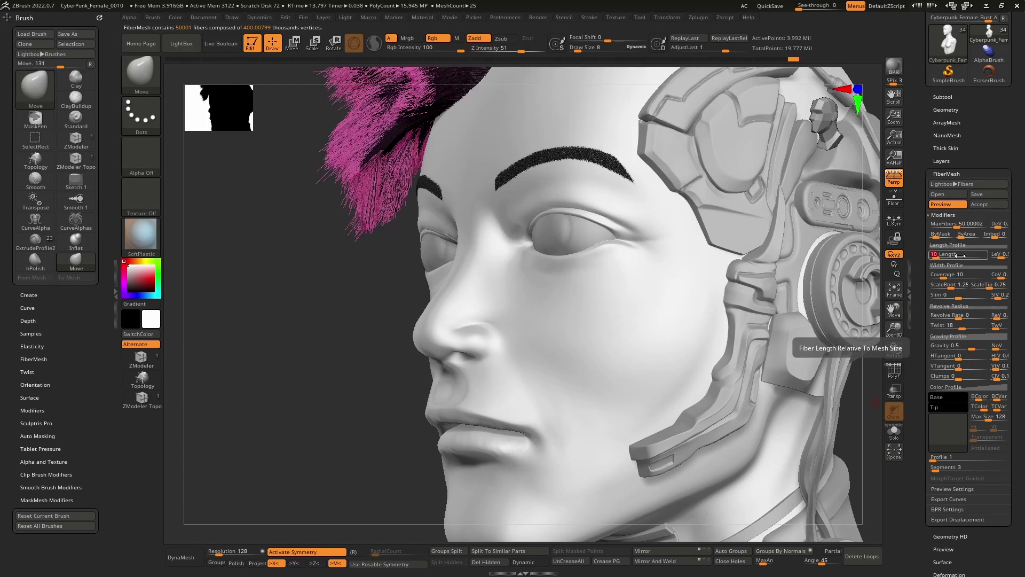
{"action": "type", "text": "50"}
{"action": "key", "text": "Return"}
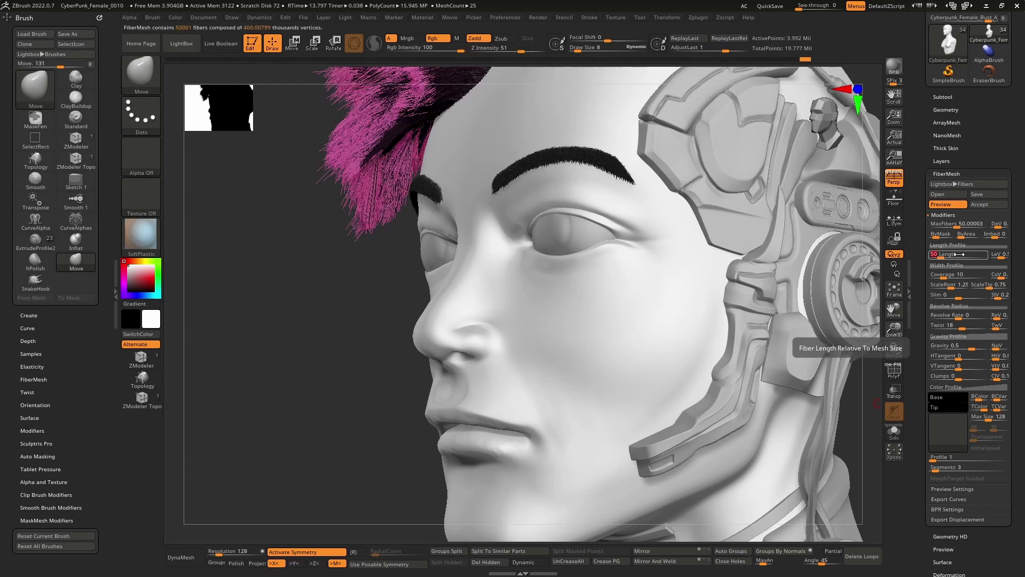
{"action": "type", "text": "7"}
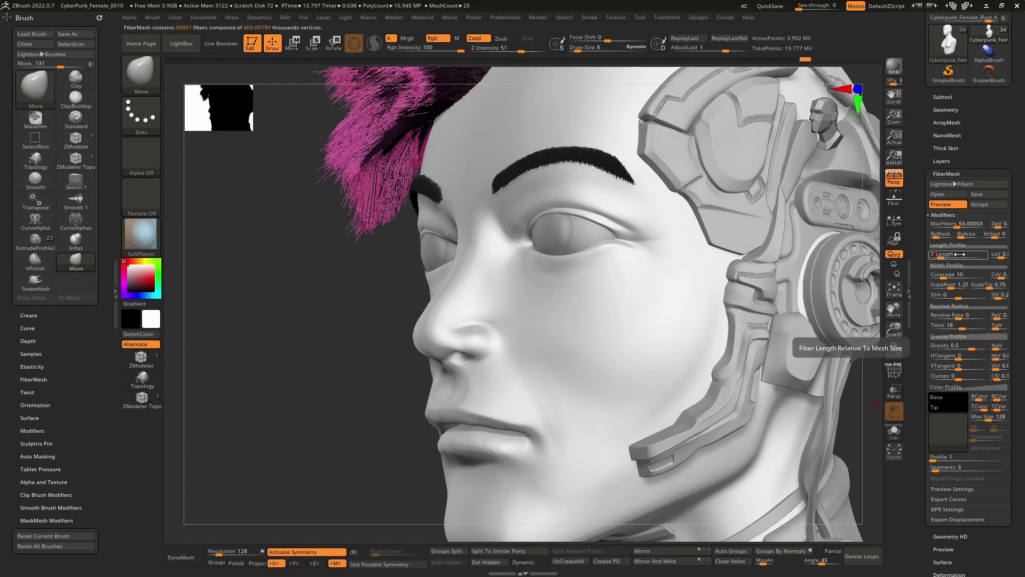
{"action": "type", "text": "5"}
{"action": "key", "text": "Return"}
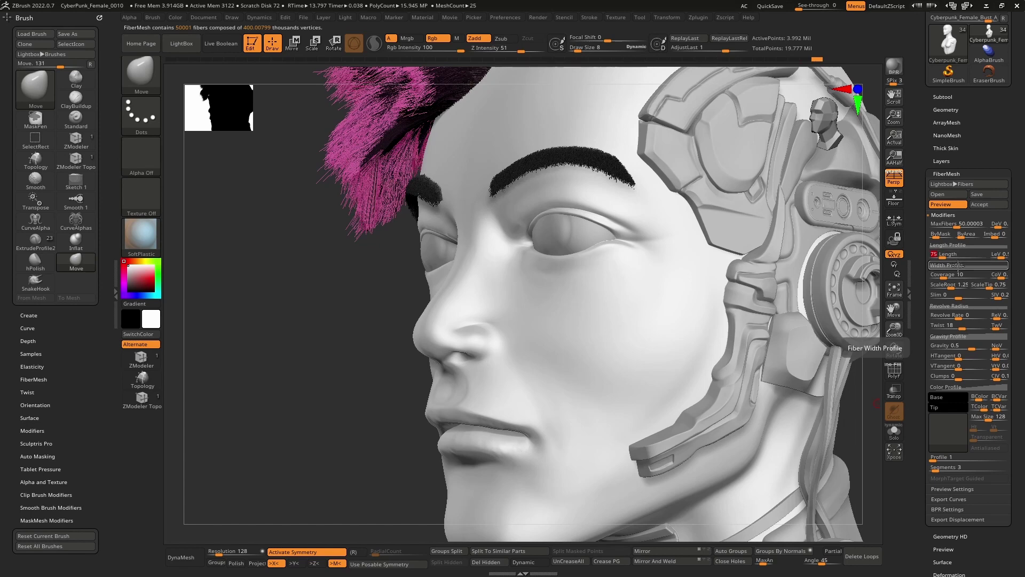
- Try a Coverage of 2 for the eyebrow fibers and set it back to 10
{"action": "type", "text": "2"}
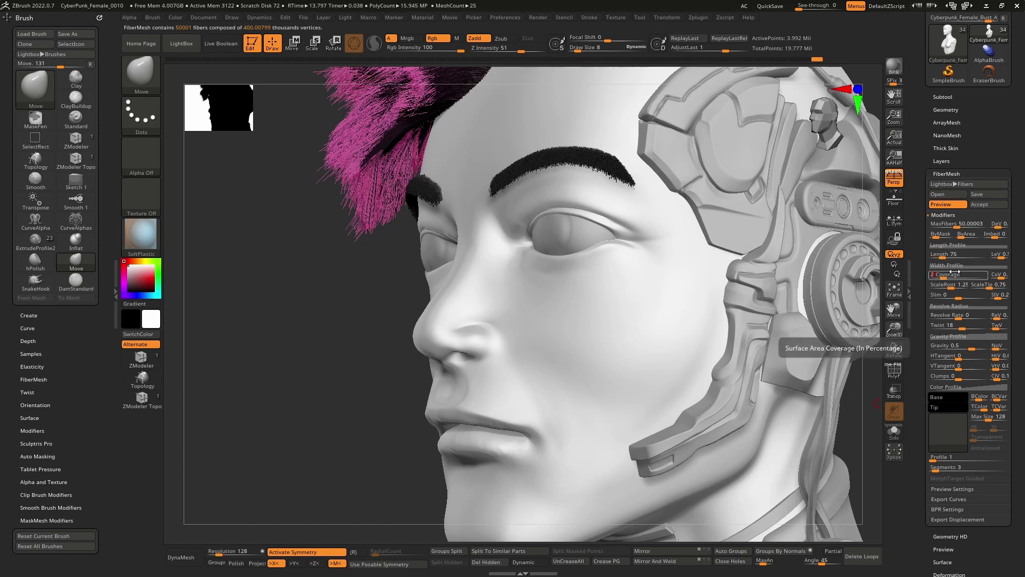
{"action": "left_click", "coordinate": [954, 272]}
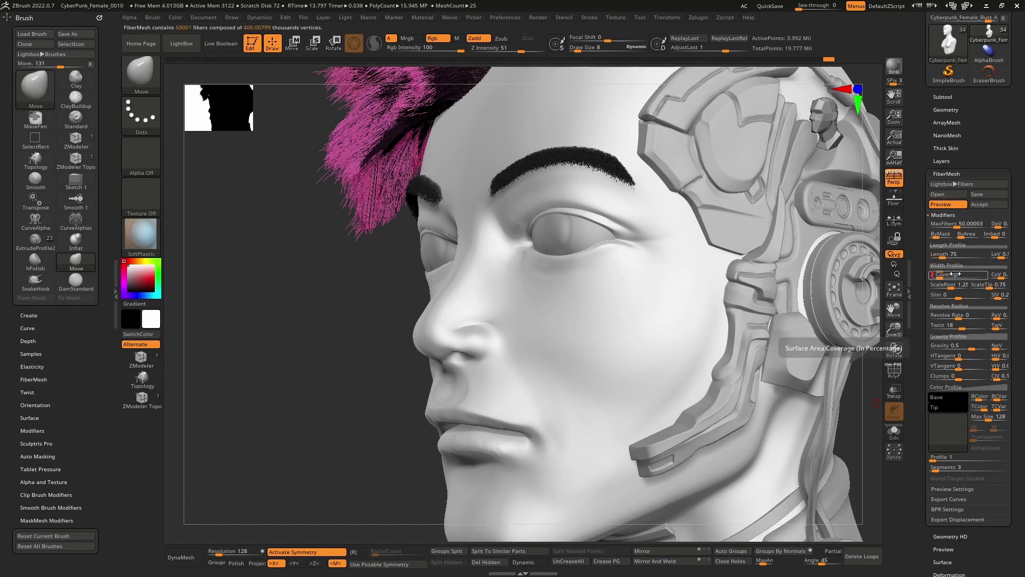
{"action": "type", "text": "10"}
{"action": "key", "text": "Return"}
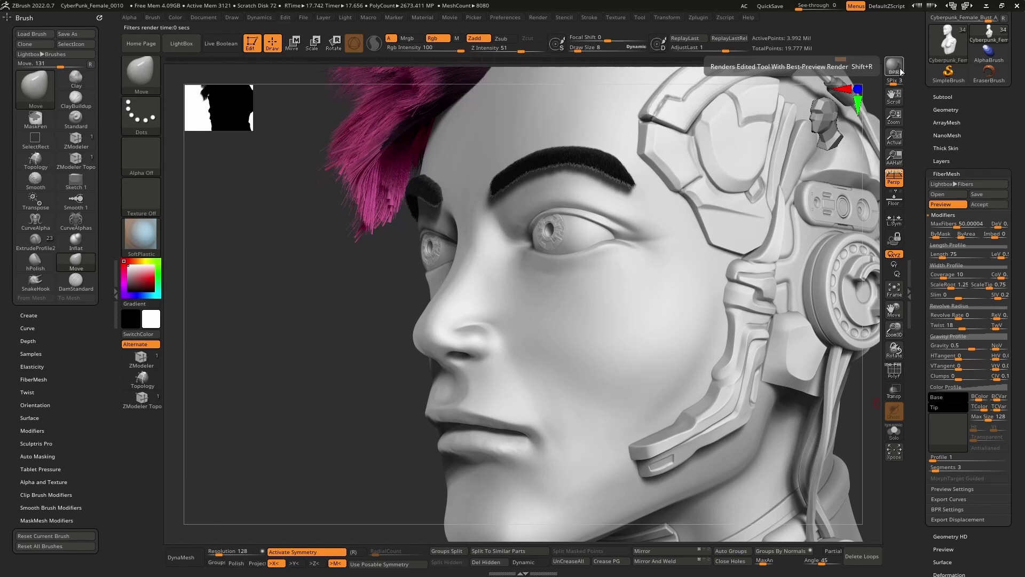
- Try MaxFibers values of 20 and 10 for the eyebrows, and run a best-preview render
{"action": "left_click", "coordinate": [961, 224]}
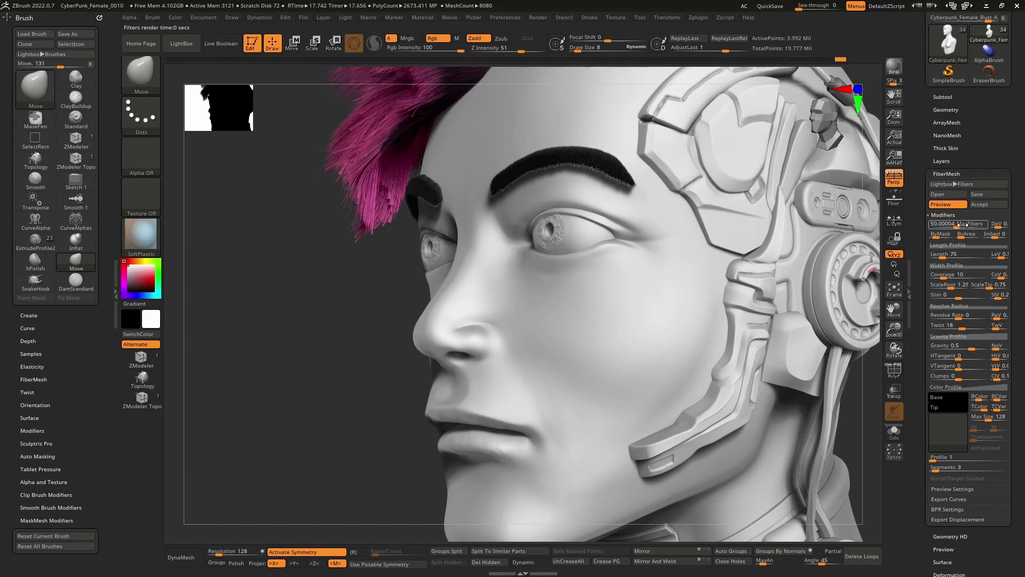
{"action": "type", "text": "20"}
{"action": "key", "text": "Return"}
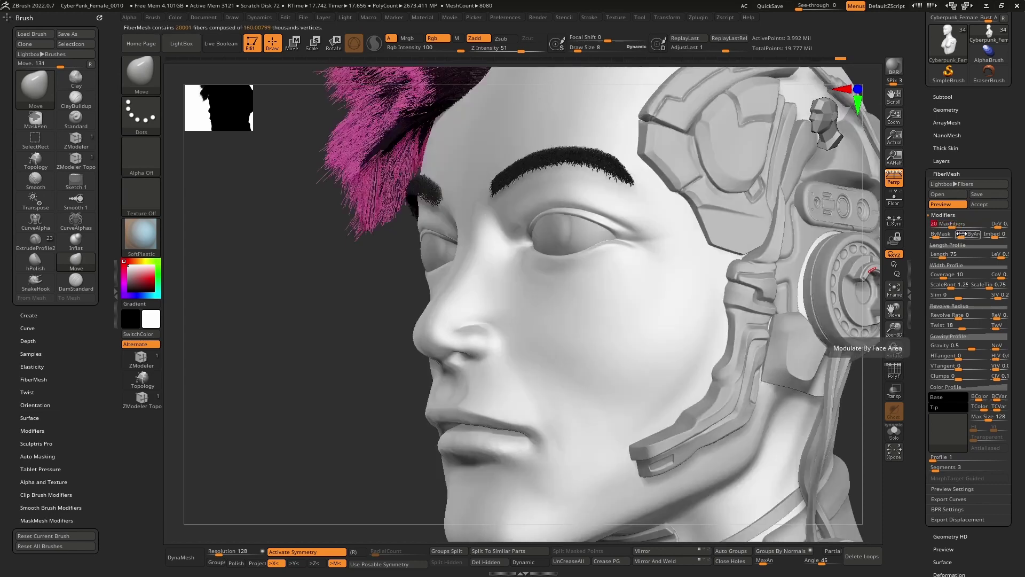
{"action": "left_click", "coordinate": [946, 224]}
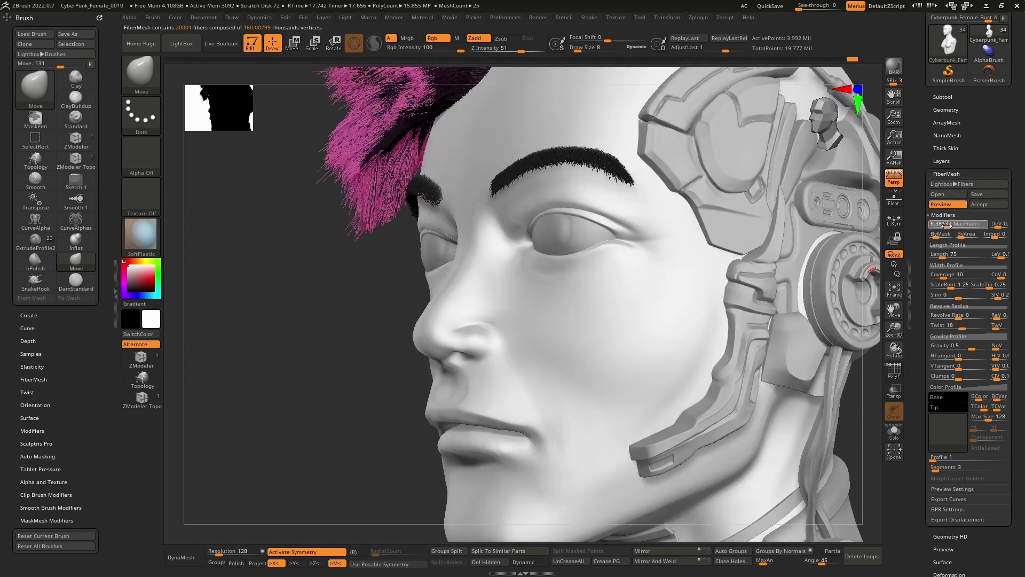
{"action": "left_click_drag", "start_coordinate": [947, 226], "coordinate": [944, 226]}
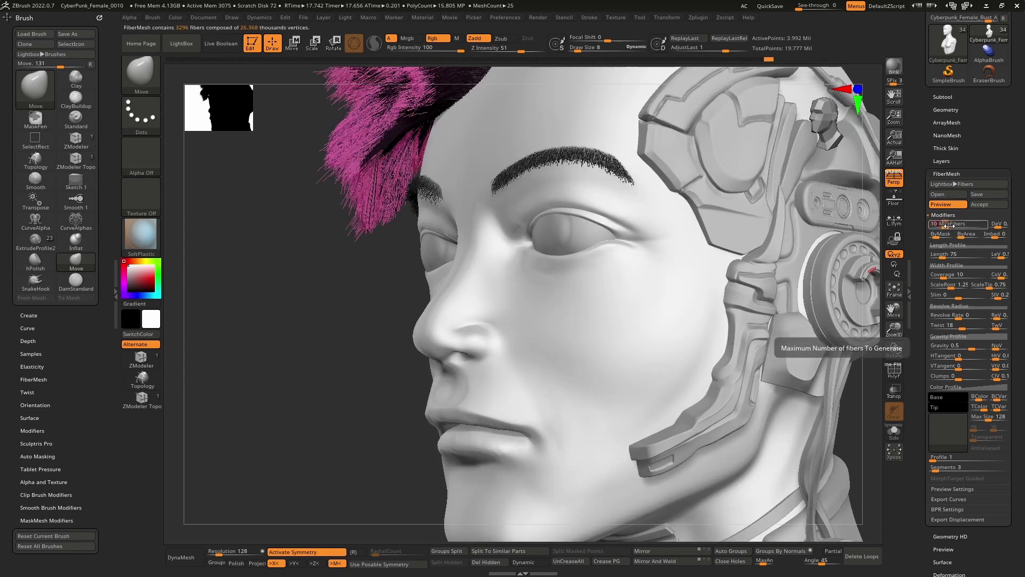
{"action": "type", "text": "10"}
{"action": "key", "text": "Return"}
{"action": "left_click", "coordinate": [894, 69]}
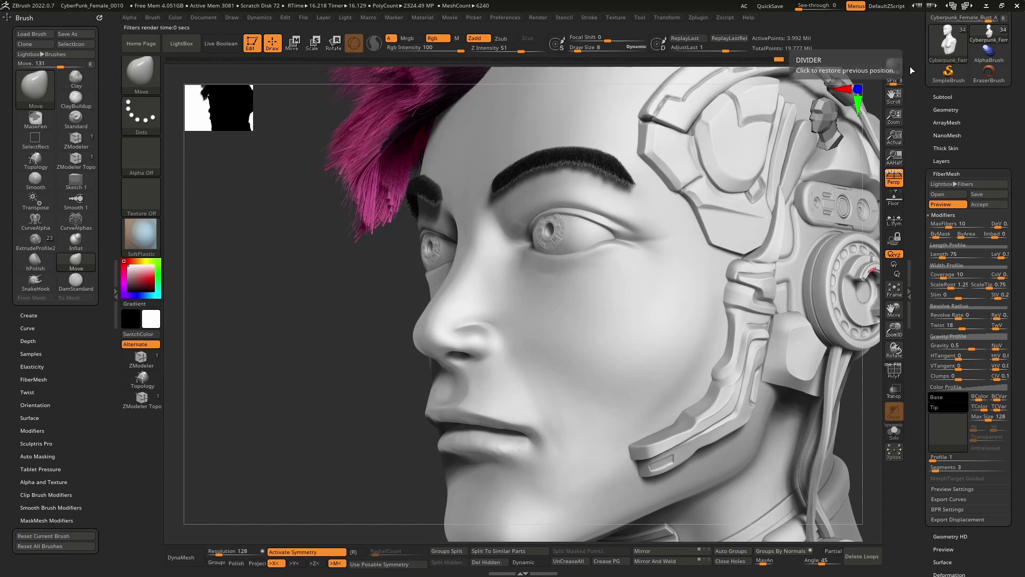
- Thin the eyebrow hairs by setting MaxFibers to 5, and run a best-preview render
{"action": "left_click_drag", "start_coordinate": [948, 224], "coordinate": [961, 235]}
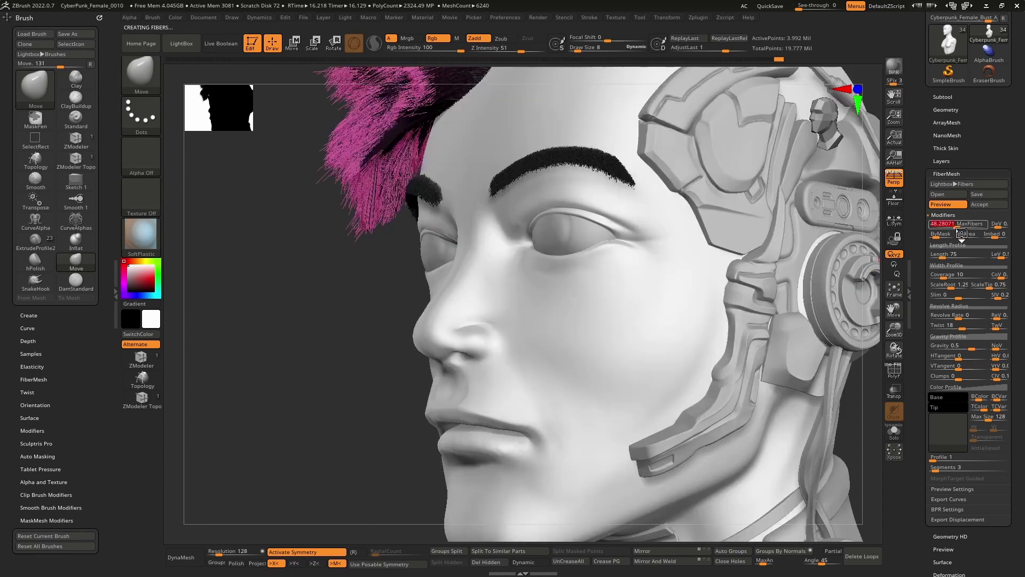
{"action": "type", "text": "5"}
{"action": "key", "text": "Return"}
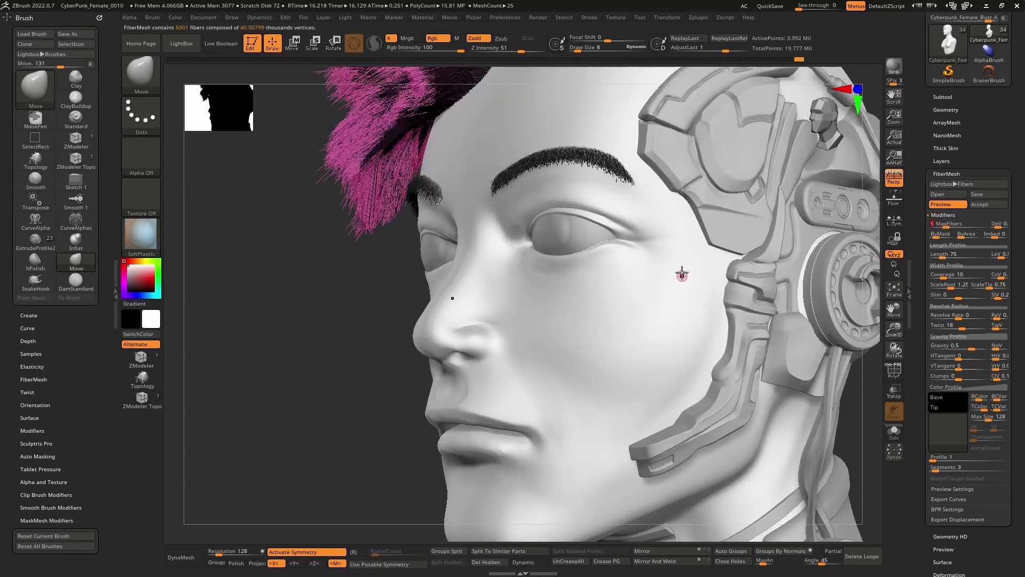
{"action": "left_click", "coordinate": [894, 67]}
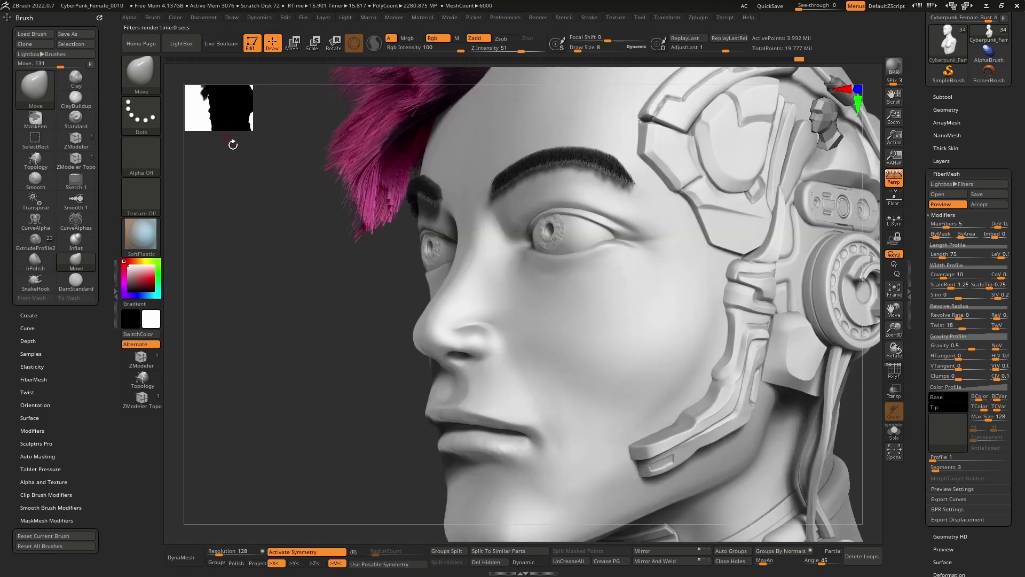
- Try grooming the inner half of the eyebrow with GroomBrush1 at draw size 38, and undo the stroke
{"action": "key", "text": "b"}
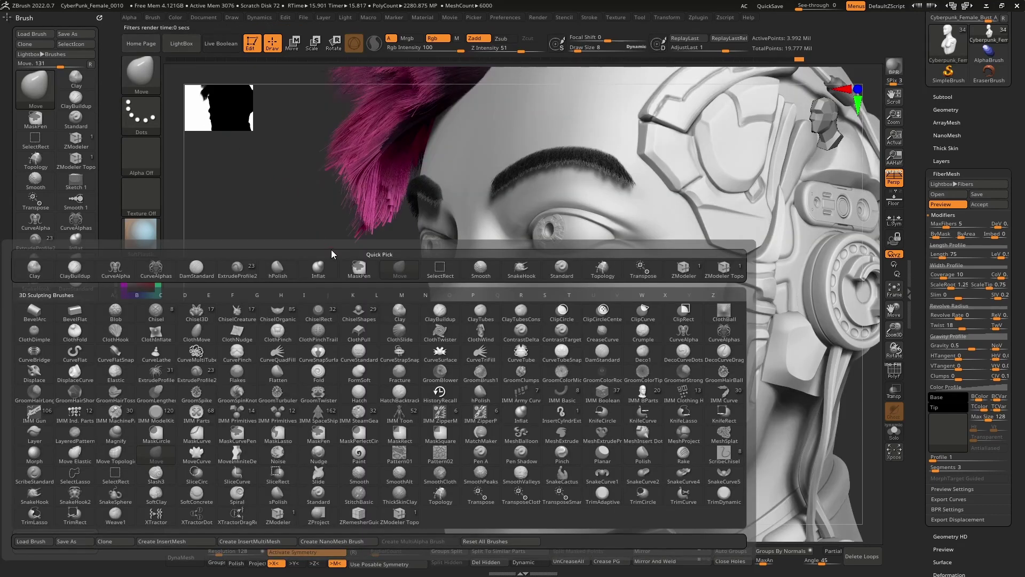
{"action": "key", "text": "g"}
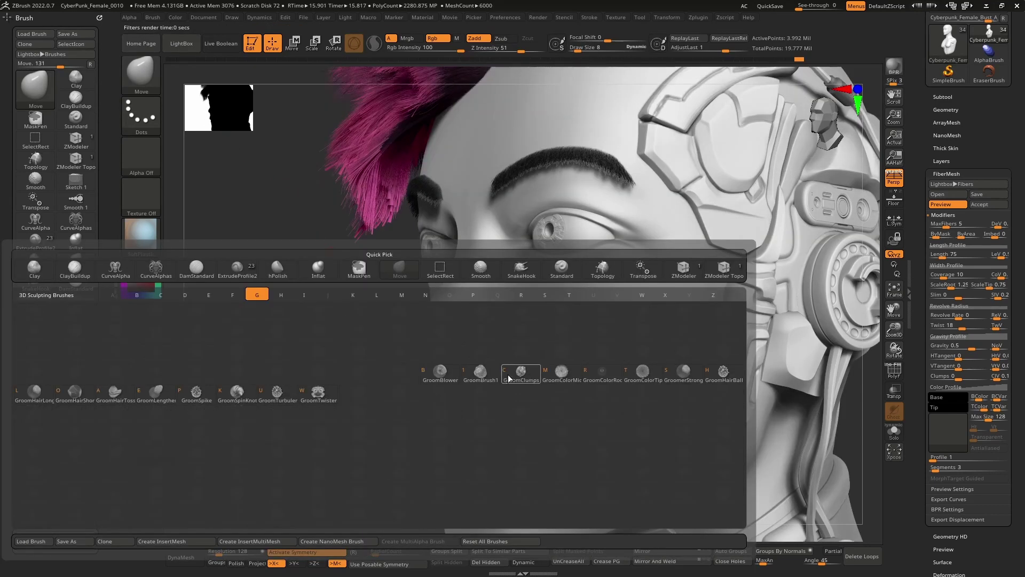
{"action": "left_click", "coordinate": [482, 372]}
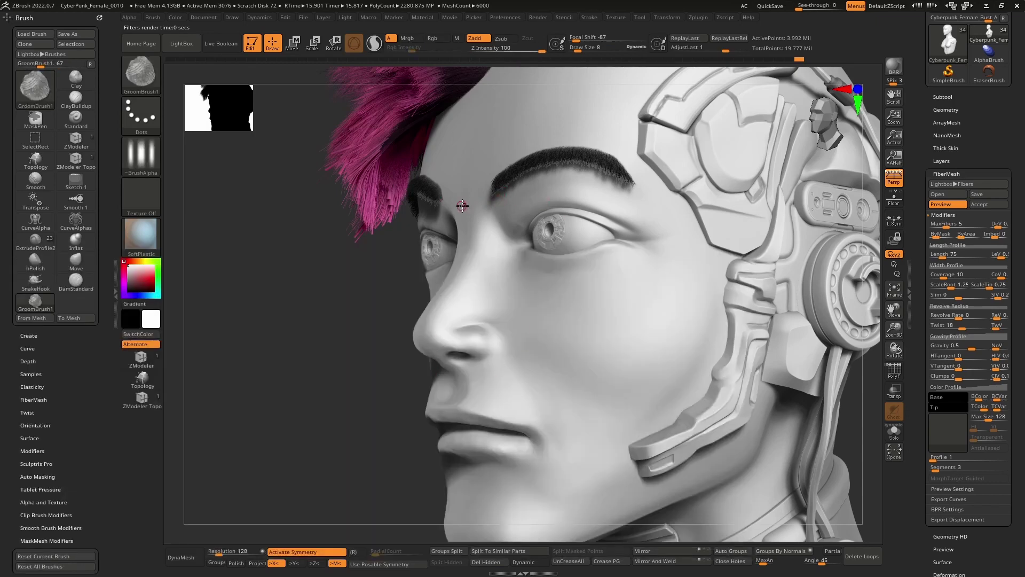
{"action": "key", "text": "bracketright"}
{"action": "key", "text": "bracketright"}
{"action": "key", "text": "bracketright"}
{"action": "left_click_drag", "start_coordinate": [488, 195], "coordinate": [549, 158]}
{"action": "key", "text": "ctrl+z"}
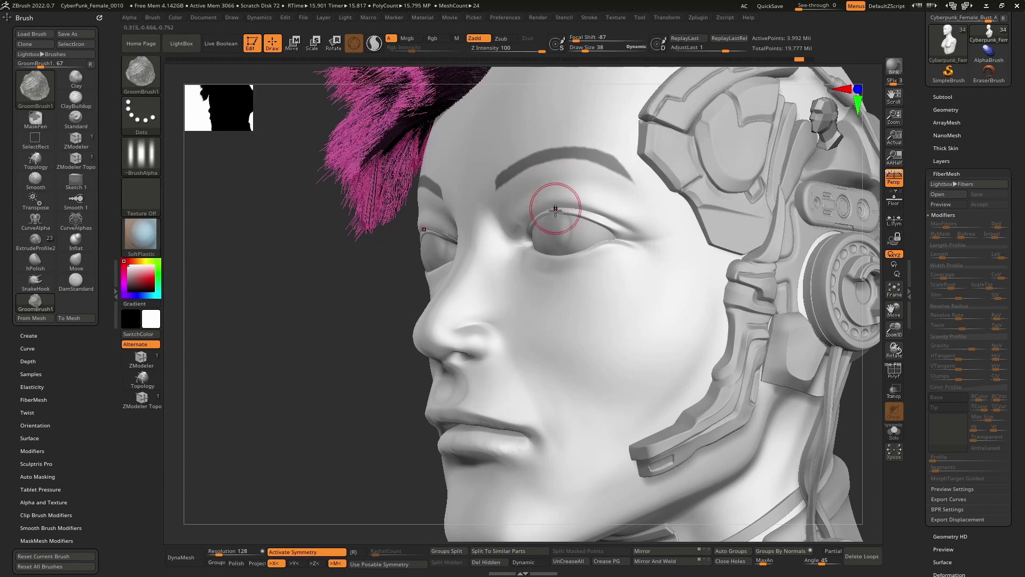
- Preview the eyebrow fibers with a Length of 100 and a Coverage of 5, and run a best-preview render
{"action": "right_click_drag", "start_coordinate": [555, 210], "coordinate": [574, 219]}
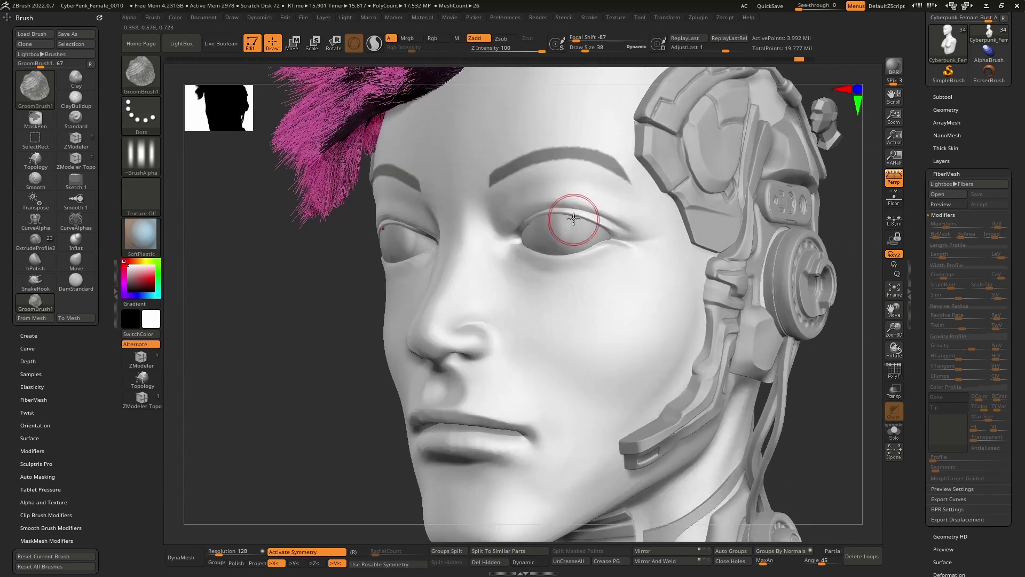
{"action": "left_click", "coordinate": [960, 203]}
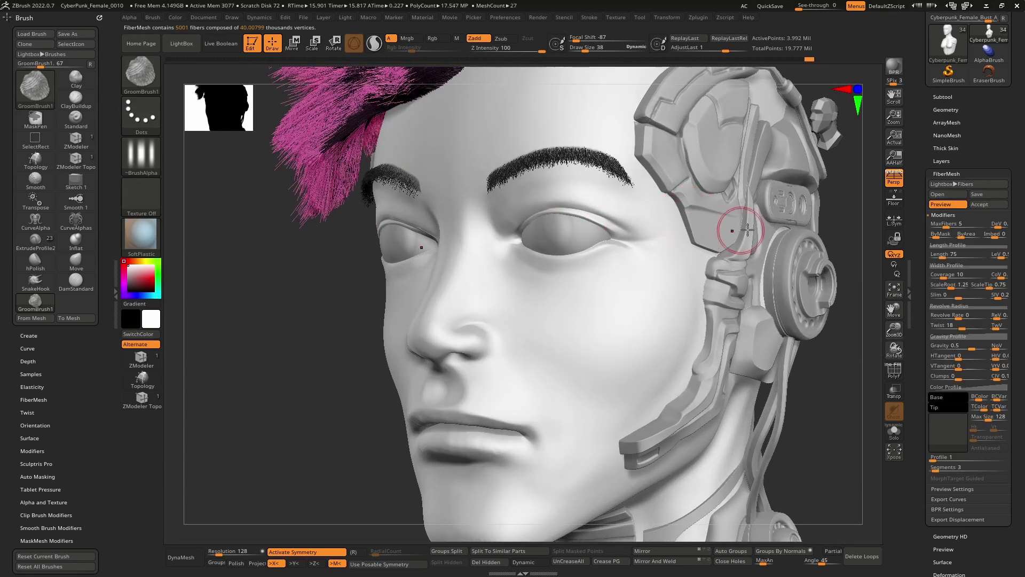
{"action": "left_click", "coordinate": [954, 254]}
{"action": "type", "text": "100"}
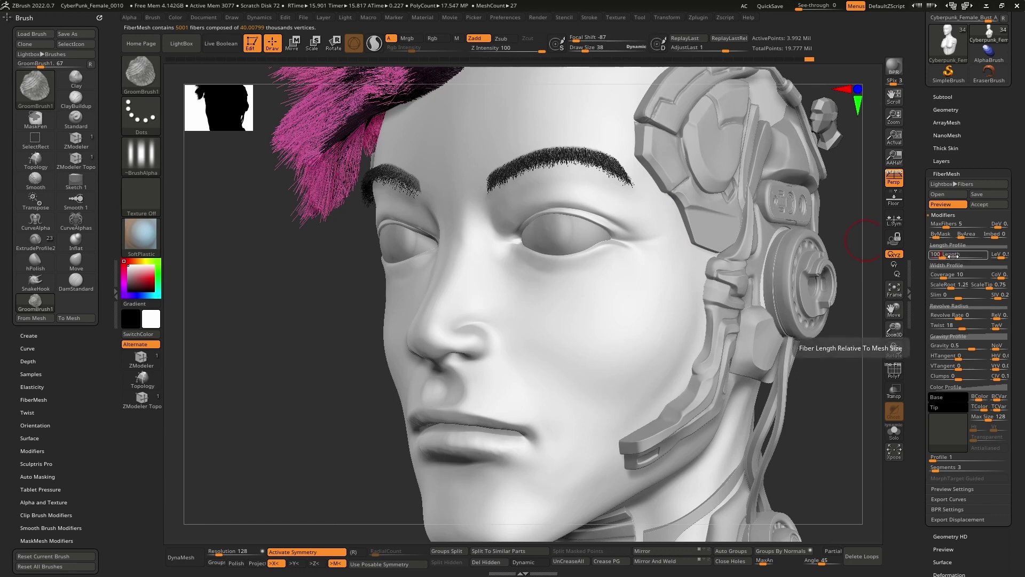
{"action": "key", "text": "Return"}
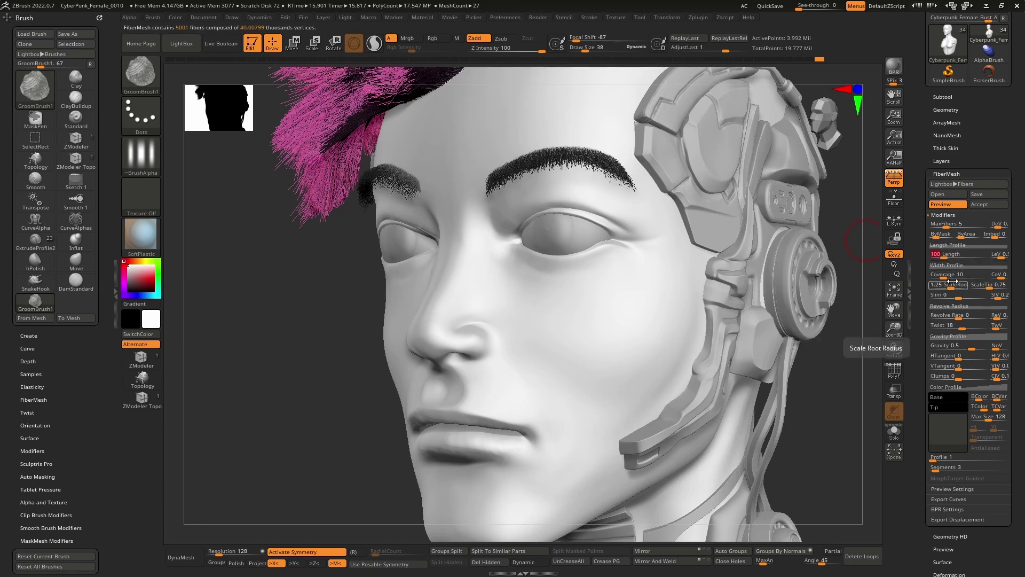
{"action": "left_click_drag", "start_coordinate": [951, 275], "coordinate": [945, 276]}
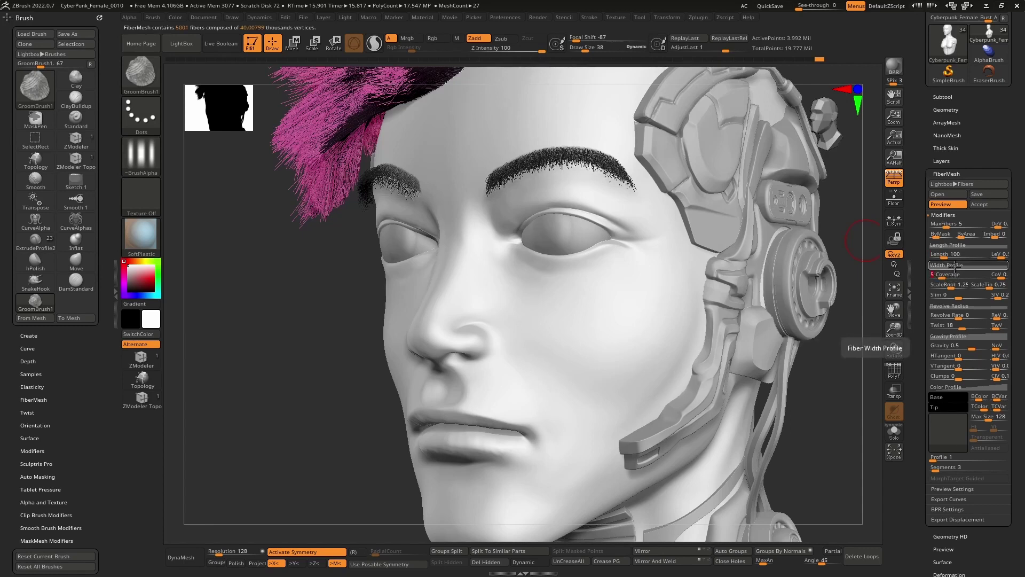
{"action": "left_click", "coordinate": [896, 68]}
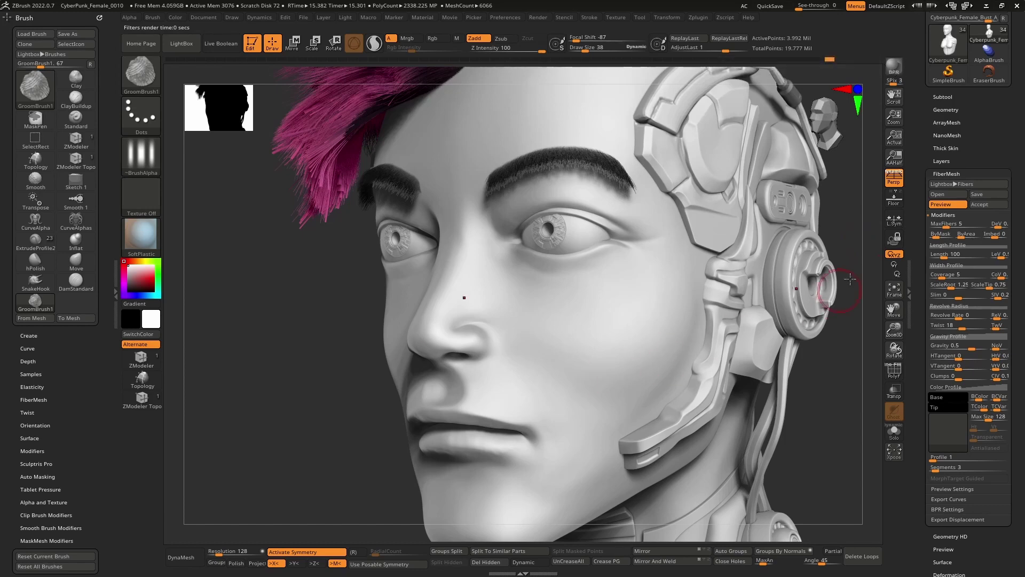
- Try a MaxFibers value of 2 for the eyebrows and check it with a best-preview render
{"action": "left_click_drag", "start_coordinate": [949, 227], "coordinate": [944, 228]}
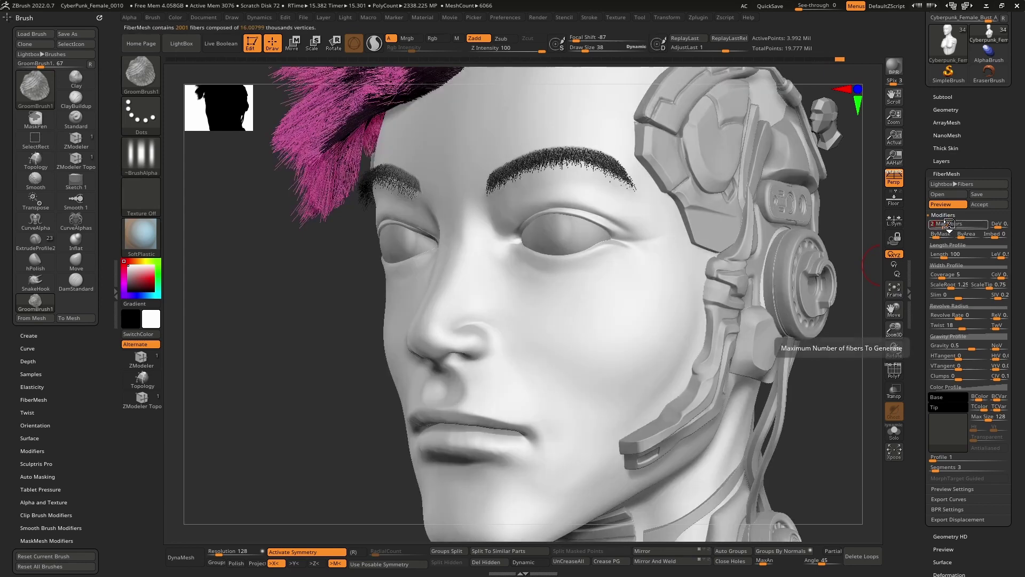
{"action": "left_click", "coordinate": [901, 72]}
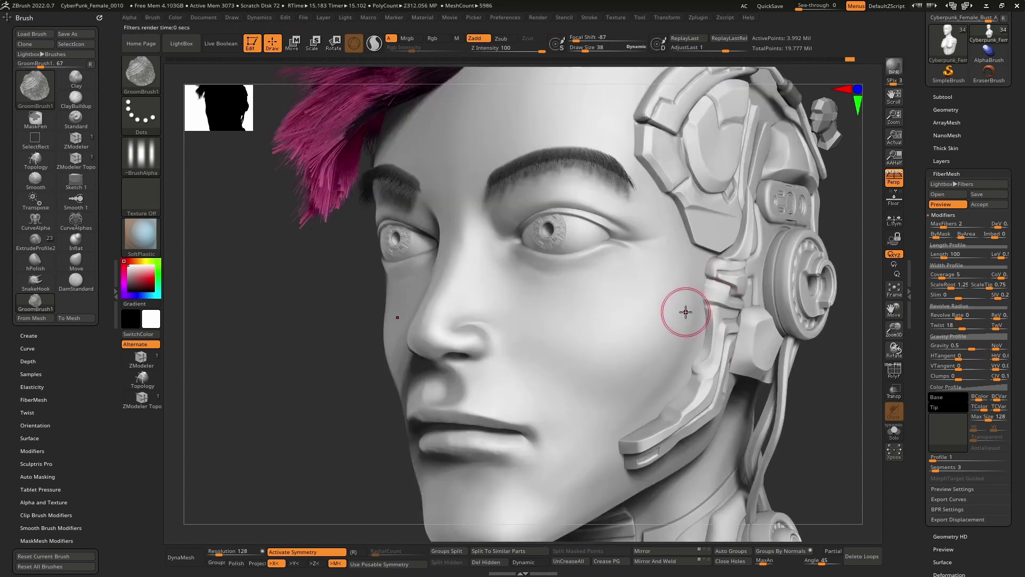
- Set the eyebrows' MaxFibers to 3, run a best-preview render, and accept the fibers as a subtool
{"action": "left_click_drag", "start_coordinate": [942, 224], "coordinate": [954, 224]}
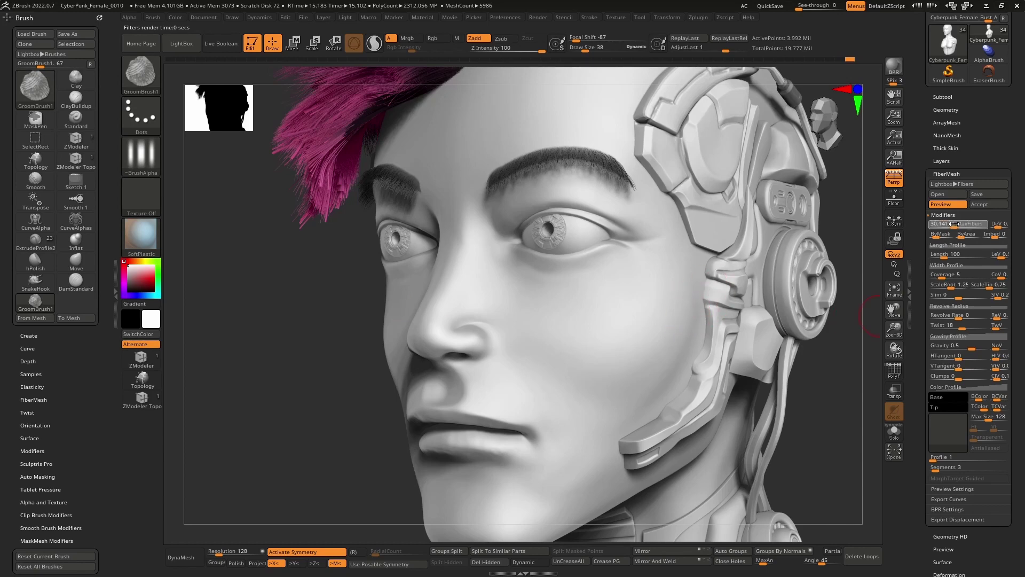
{"action": "type", "text": "3"}
{"action": "key", "text": "Return"}
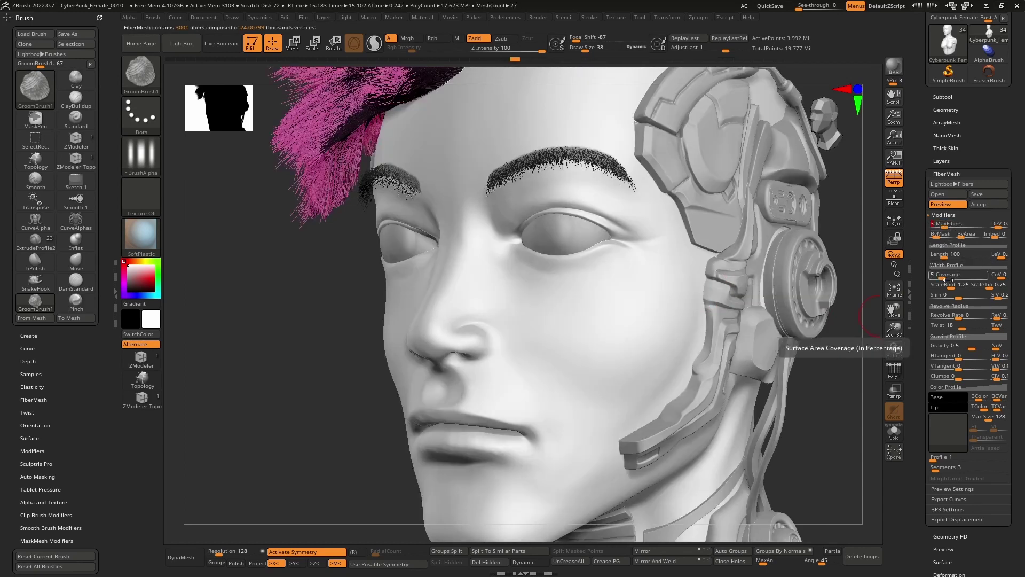
{"action": "left_click", "coordinate": [896, 69]}
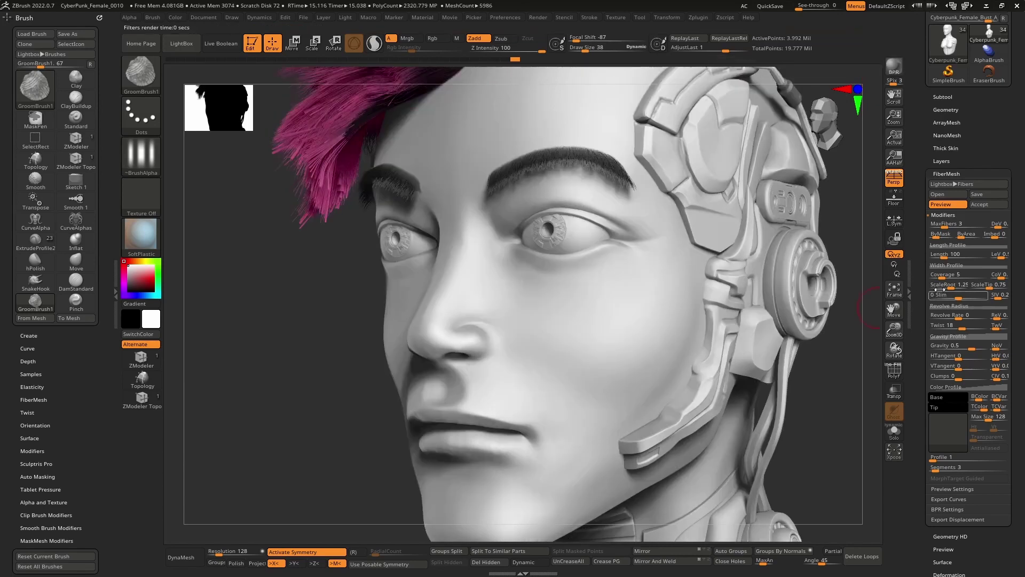
{"action": "left_click", "coordinate": [987, 205]}
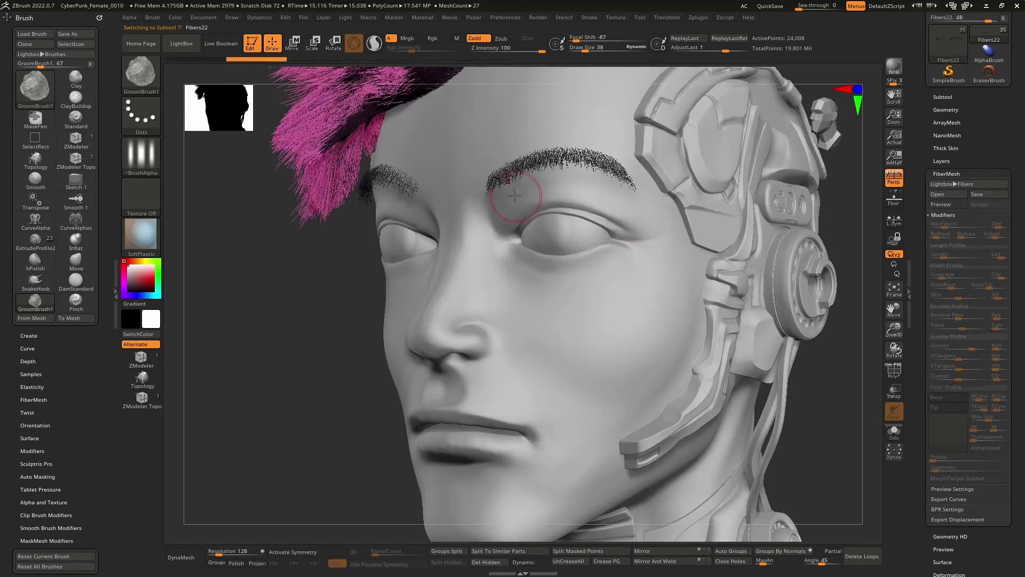
- Turn on X symmetry and comb the eyebrow hairs from the inner ends outward with GroomBrush1 at draw size 38
{"action": "left_click_drag", "start_coordinate": [487, 193], "coordinate": [529, 165]}
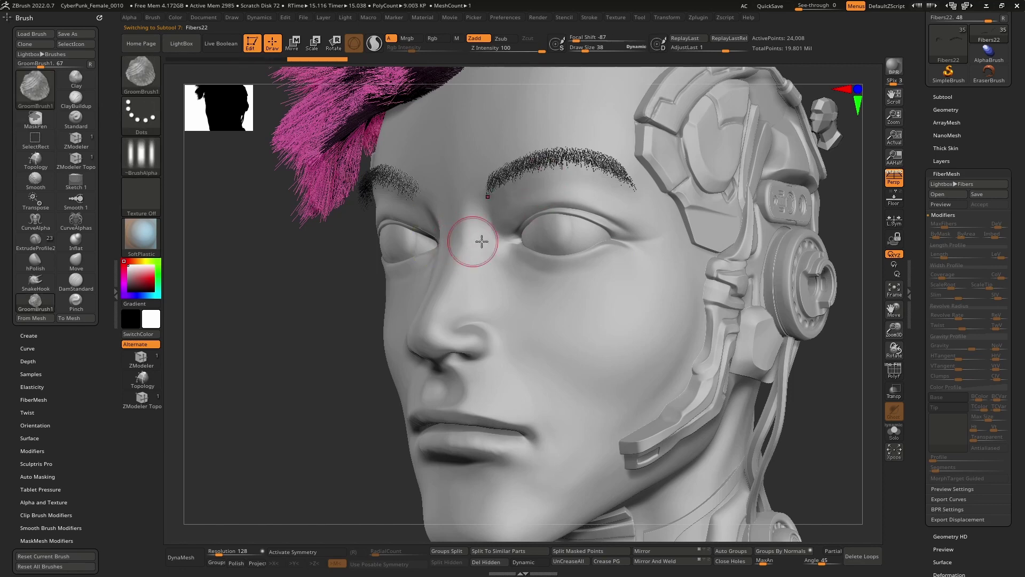
{"action": "key", "text": "x"}
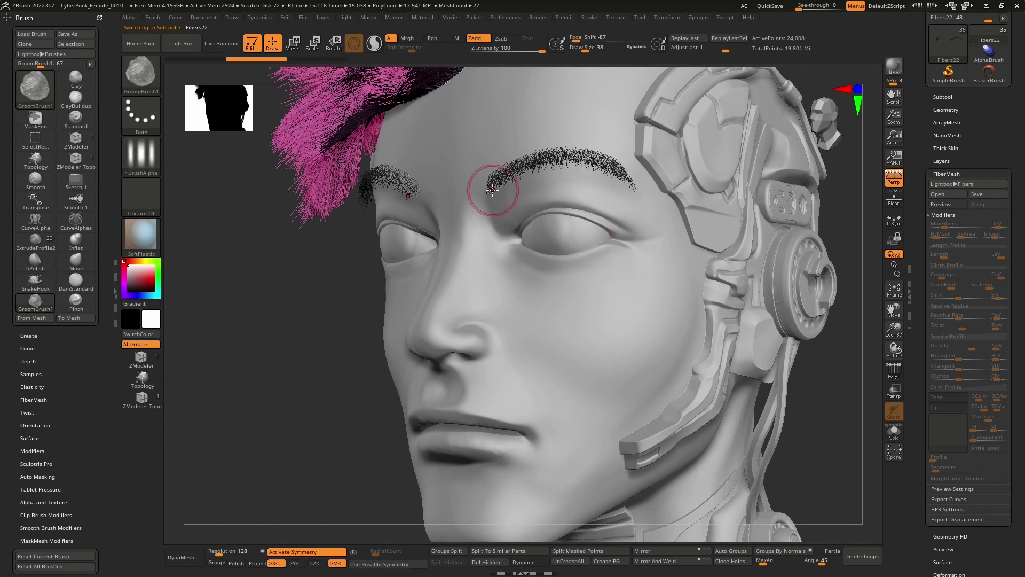
{"action": "mouse_move", "coordinate": [481, 183]}
{"action": "left_mouse_down"}
{"action": "mouse_move", "coordinate": [566, 159]}
{"action": "mouse_move", "coordinate": [624, 176]}
{"action": "mouse_move", "coordinate": [614, 171]}
{"action": "left_mouse_up"}
{"action": "right_click_drag", "start_coordinate": [587, 176], "coordinate": [560, 256]}
{"action": "left_click_drag", "start_coordinate": [502, 179], "coordinate": [558, 174]}
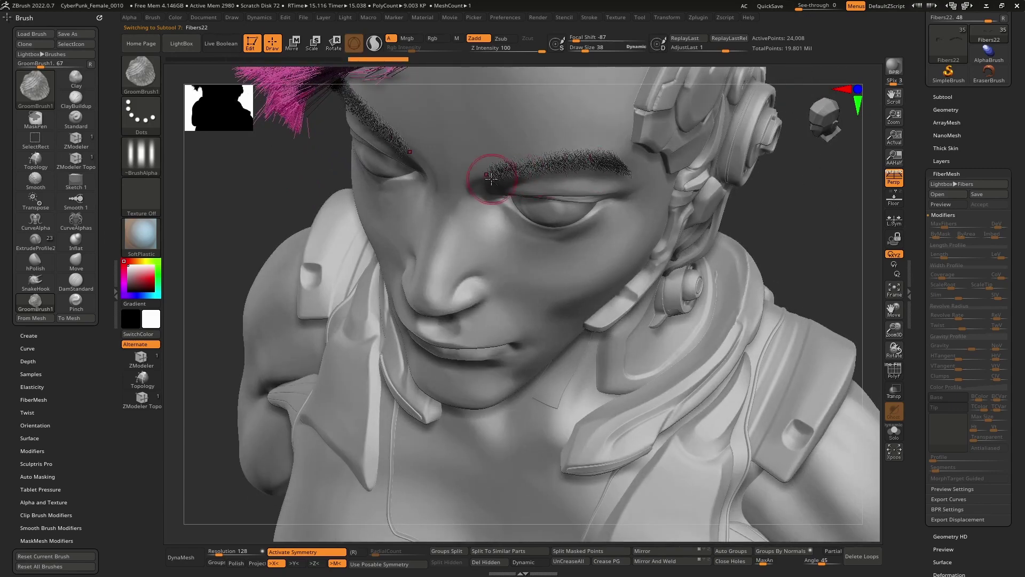
{"action": "mouse_move", "coordinate": [487, 168]}
{"action": "left_mouse_down"}
{"action": "mouse_move", "coordinate": [566, 157]}
{"action": "mouse_move", "coordinate": [662, 165]}
{"action": "left_mouse_up"}
{"action": "mouse_move", "coordinate": [502, 176]}
{"action": "left_mouse_down"}
{"action": "mouse_move", "coordinate": [555, 160]}
{"action": "mouse_move", "coordinate": [614, 163]}
{"action": "mouse_move", "coordinate": [644, 186]}
{"action": "left_mouse_up"}
- Comb the hairs along the brow arch toward the outer tail, working from the front and the side of the face
{"action": "right_click_drag", "start_coordinate": [645, 187], "coordinate": [614, 112]}
{"action": "mouse_move", "coordinate": [487, 145]}
{"action": "left_mouse_down"}
{"action": "mouse_move", "coordinate": [508, 131]}
{"action": "mouse_move", "coordinate": [558, 127]}
{"action": "mouse_move", "coordinate": [606, 138]}
{"action": "mouse_move", "coordinate": [641, 162]}
{"action": "left_mouse_up"}
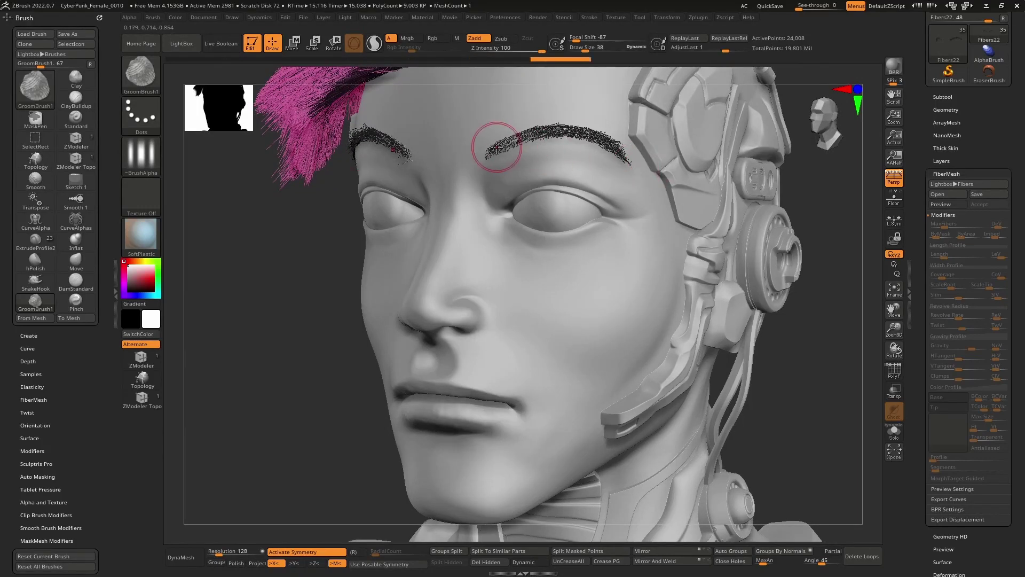
{"action": "mouse_move", "coordinate": [494, 145]}
{"action": "left_mouse_down"}
{"action": "mouse_move", "coordinate": [561, 128]}
{"action": "mouse_move", "coordinate": [614, 140]}
{"action": "mouse_move", "coordinate": [640, 162]}
{"action": "left_mouse_up"}
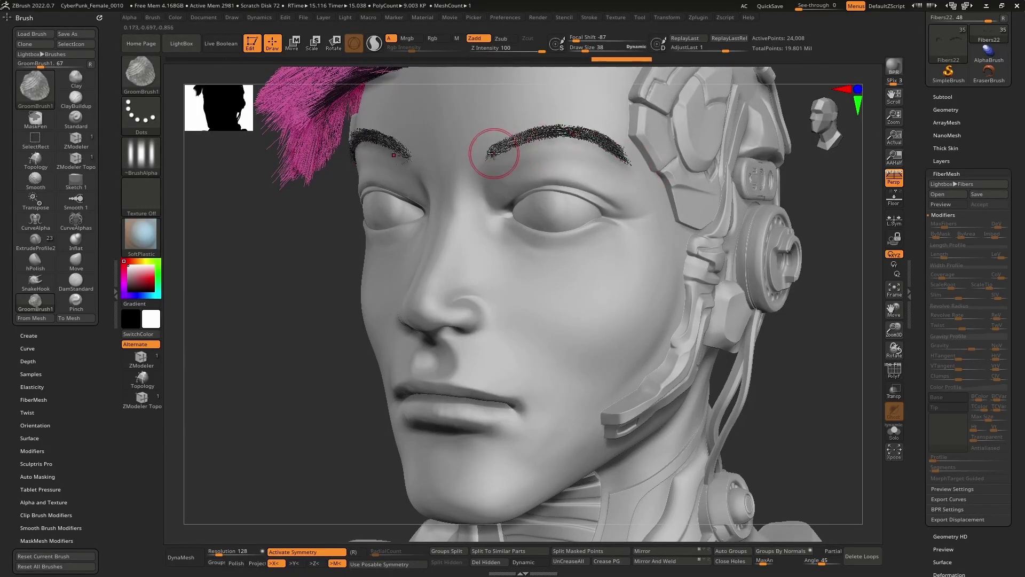
{"action": "mouse_move", "coordinate": [497, 155]}
{"action": "left_mouse_down"}
{"action": "mouse_move", "coordinate": [552, 133]}
{"action": "mouse_move", "coordinate": [597, 141]}
{"action": "mouse_move", "coordinate": [603, 159]}
{"action": "left_mouse_up"}
{"action": "right_click_drag", "start_coordinate": [603, 158], "coordinate": [565, 137]}
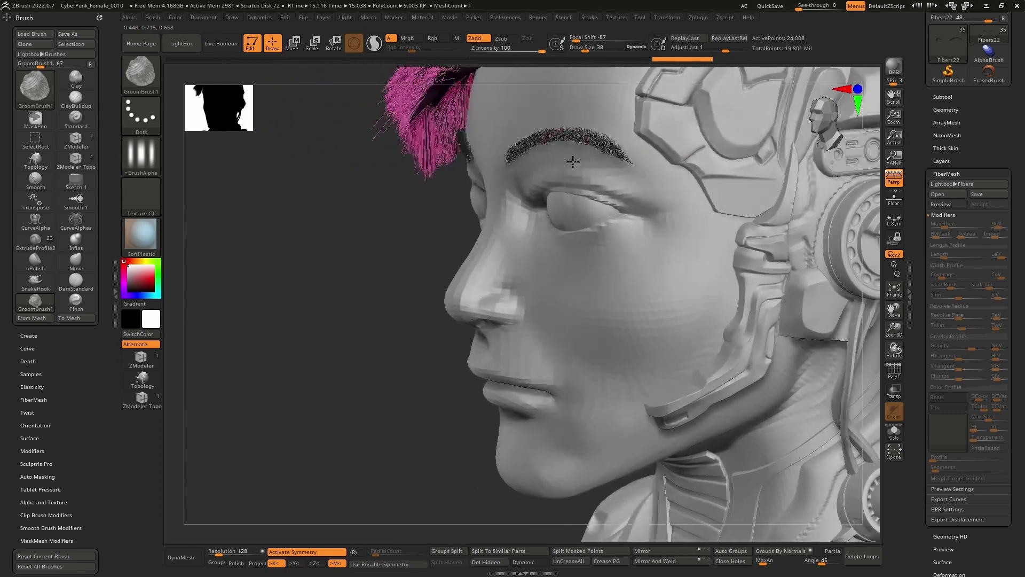
{"action": "left_click_drag", "start_coordinate": [564, 137], "coordinate": [639, 163]}
- Groom the hairs at the inner end of the eyebrow from above at draw size 30
{"action": "right_click_drag", "start_coordinate": [555, 148], "coordinate": [589, 235]}
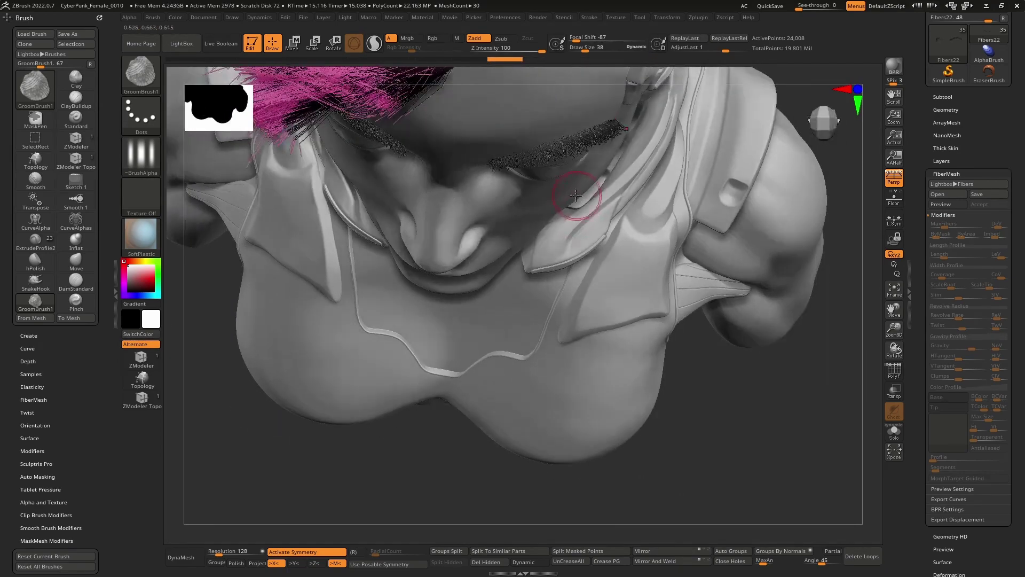
{"action": "right_click_drag", "start_coordinate": [560, 174], "coordinate": [511, 218], "text": "ctrl"}
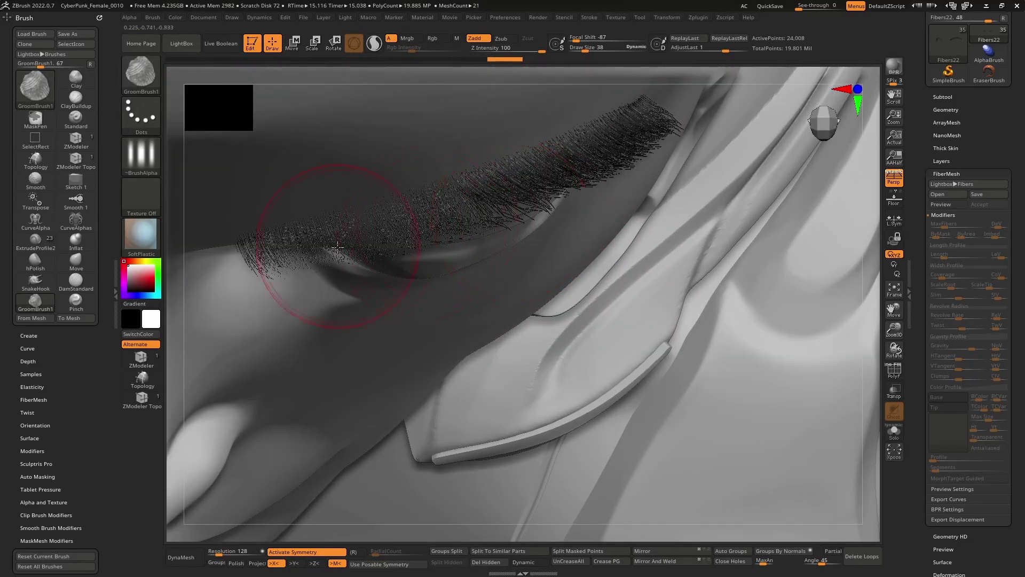
{"action": "key", "text": "bracketleft"}
{"action": "key", "text": "bracketleft"}
{"action": "mouse_move", "coordinate": [264, 255]}
{"action": "left_mouse_down"}
{"action": "mouse_move", "coordinate": [250, 261]}
{"action": "mouse_move", "coordinate": [326, 244]}
{"action": "mouse_move", "coordinate": [283, 291]}
{"action": "left_mouse_up"}
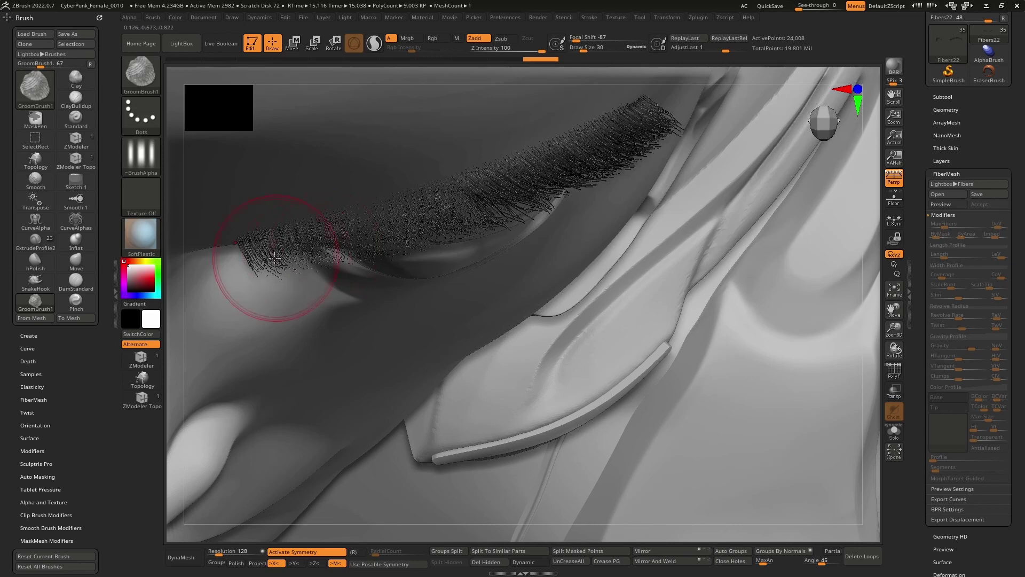
- Lay the hairs closer to the brow with long strokes from the inner end to the temple at draw size 54
{"action": "key", "text": "bracketright"}
{"action": "key", "text": "bracketright"}
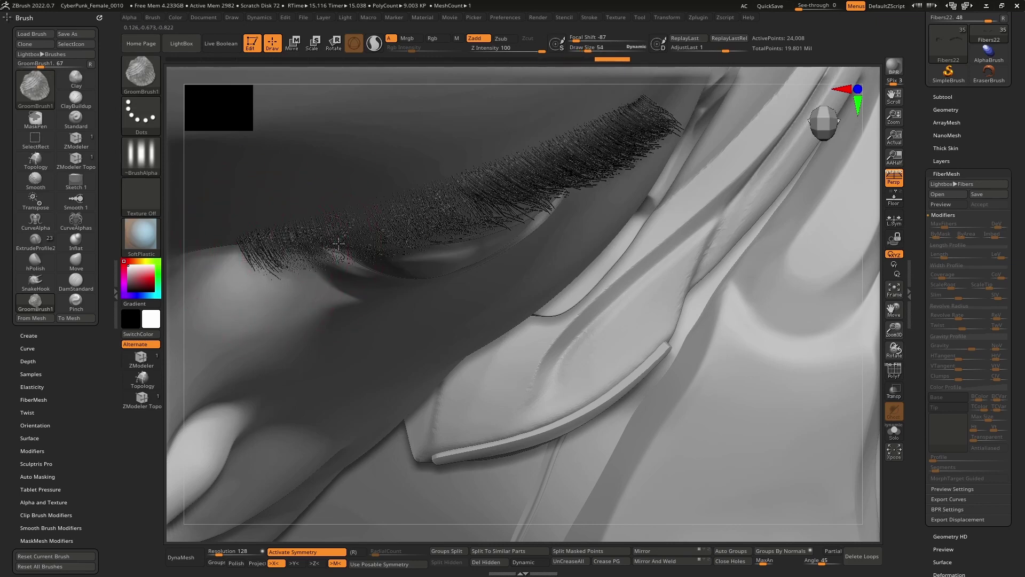
{"action": "mouse_move", "coordinate": [338, 244]}
{"action": "left_mouse_down"}
{"action": "mouse_move", "coordinate": [620, 155]}
{"action": "mouse_move", "coordinate": [575, 194]}
{"action": "left_mouse_up"}
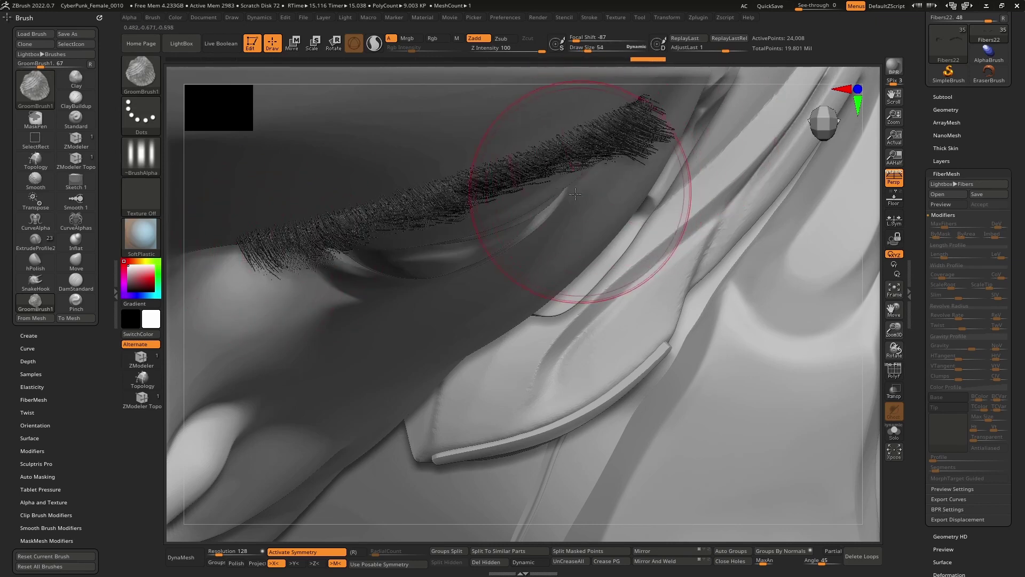
{"action": "right_click_drag", "start_coordinate": [575, 194], "coordinate": [536, 246], "text": "ctrl"}
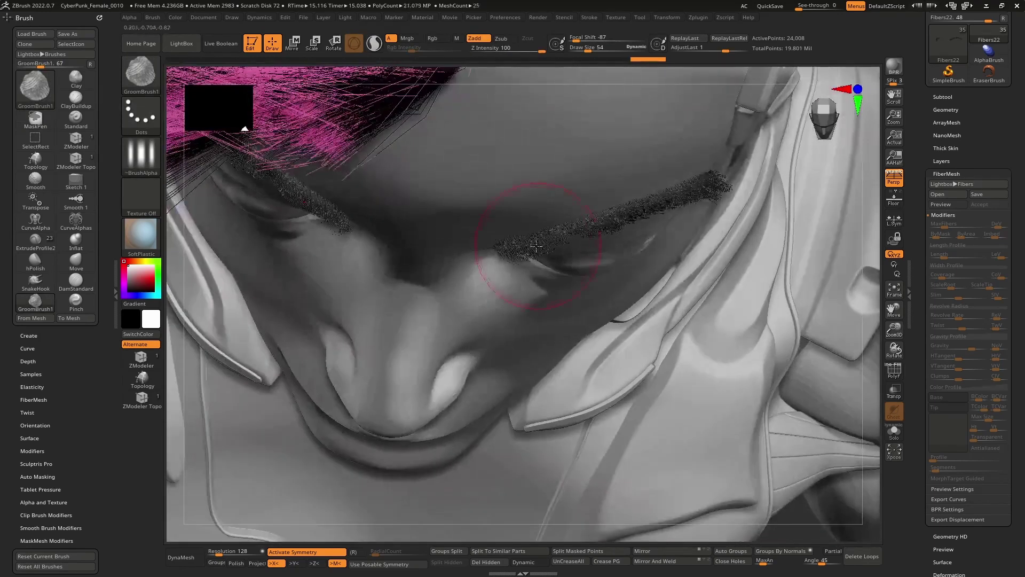
{"action": "left_click_drag", "start_coordinate": [532, 246], "coordinate": [733, 181]}
{"action": "mouse_move", "coordinate": [526, 250]}
{"action": "left_mouse_down"}
{"action": "mouse_move", "coordinate": [664, 214]}
{"action": "mouse_move", "coordinate": [718, 187]}
{"action": "left_mouse_up"}
- Sweep the eyebrow hairs along the arch and down toward the tail with GroomBrush1 at draw size 78
{"action": "key", "text": "bracketright"}
{"action": "key", "text": "bracketright"}
{"action": "key", "text": "bracketright"}
{"action": "key", "text": "bracketright"}
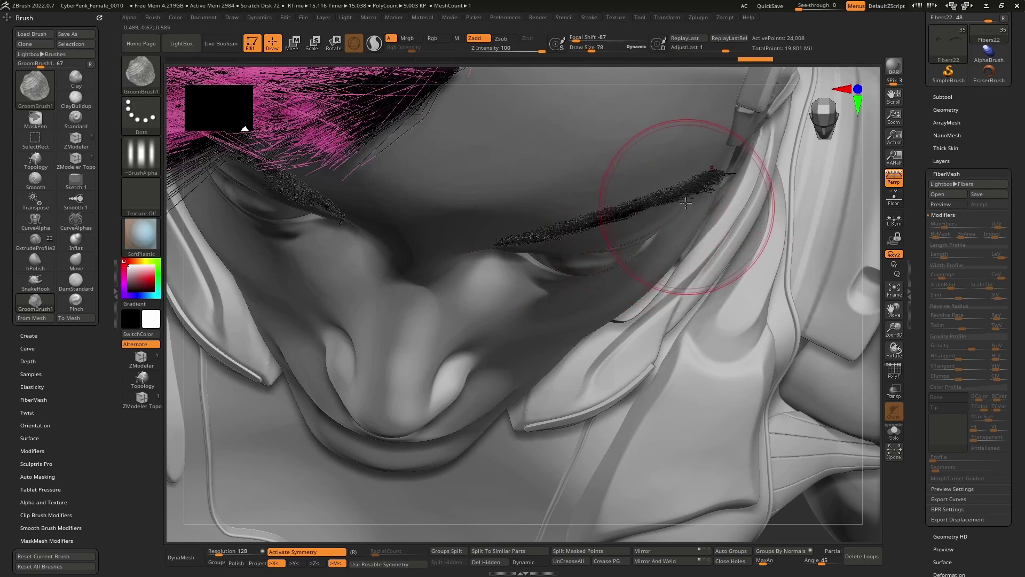
{"action": "mouse_move", "coordinate": [687, 207]}
{"action": "right_mouse_down"}
{"action": "mouse_move", "coordinate": [692, 196]}
{"action": "mouse_move", "coordinate": [607, 256]}
{"action": "right_mouse_up"}
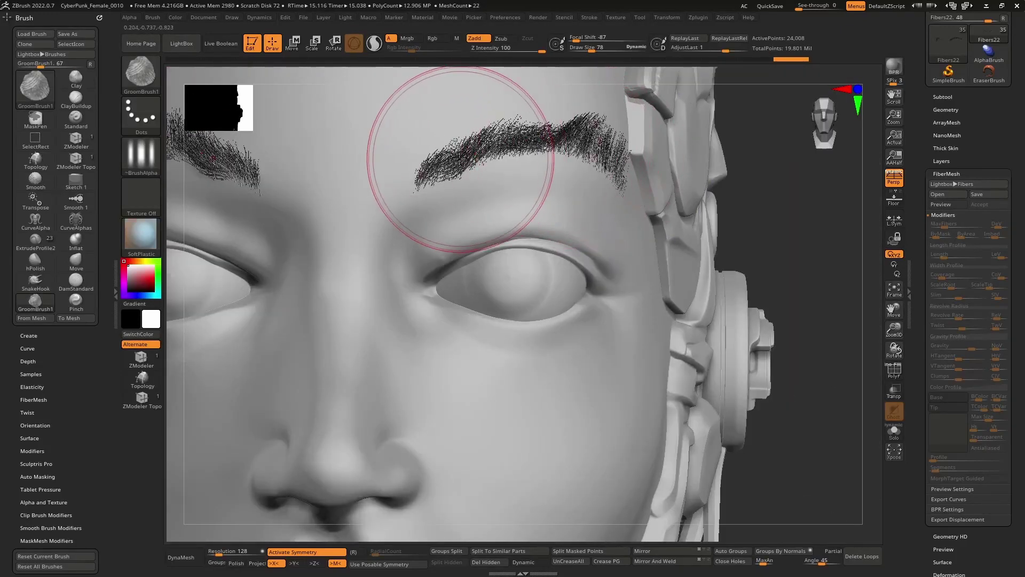
{"action": "mouse_move", "coordinate": [457, 179]}
{"action": "left_mouse_down"}
{"action": "mouse_move", "coordinate": [487, 143]}
{"action": "mouse_move", "coordinate": [525, 138]}
{"action": "mouse_move", "coordinate": [576, 144]}
{"action": "mouse_move", "coordinate": [622, 179]}
{"action": "left_mouse_up"}
{"action": "left_click_drag", "start_coordinate": [578, 143], "coordinate": [609, 153]}
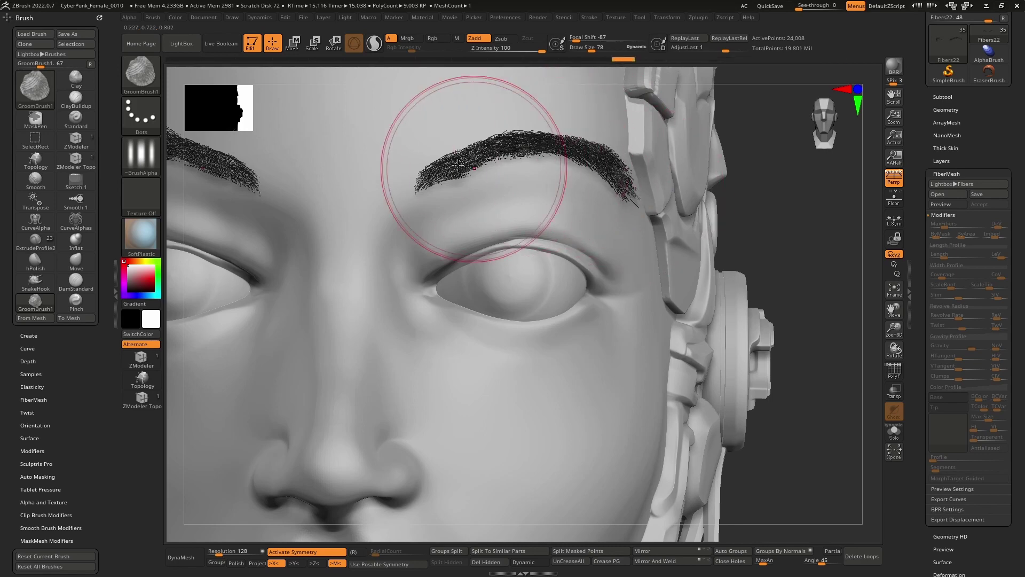
{"action": "mouse_move", "coordinate": [435, 160]}
{"action": "left_mouse_down"}
{"action": "mouse_move", "coordinate": [512, 140]}
{"action": "mouse_move", "coordinate": [593, 154]}
{"action": "mouse_move", "coordinate": [654, 213]}
{"action": "left_mouse_up"}
{"action": "right_click_drag", "start_coordinate": [661, 224], "coordinate": [585, 182]}
{"action": "left_click_drag", "start_coordinate": [583, 164], "coordinate": [639, 207]}
- Smooth the hair direction over the outer half of the eyebrow at draw size 50
{"action": "key", "text": "bracketleft"}
{"action": "key", "text": "bracketleft"}
{"action": "key", "text": "bracketleft"}
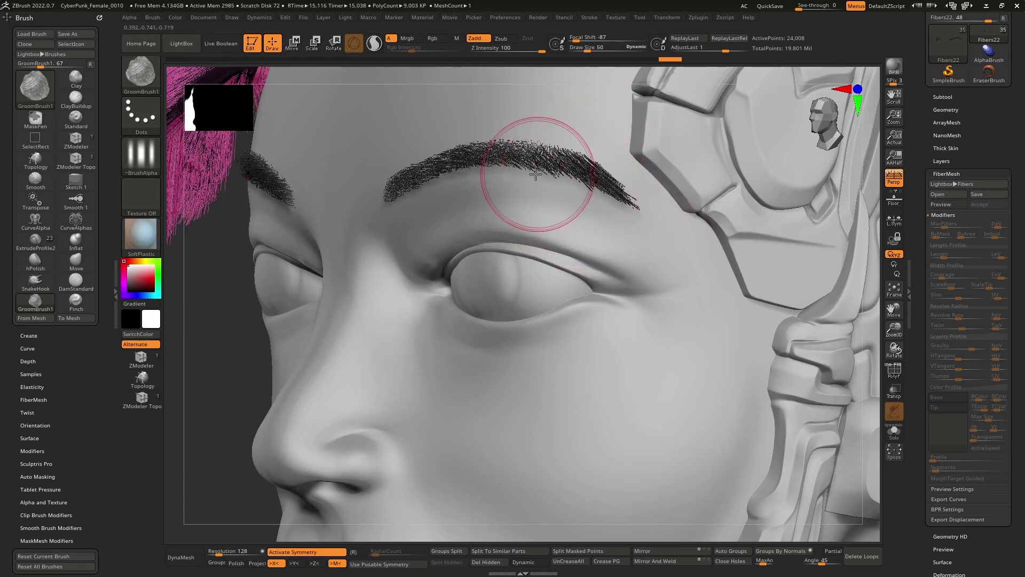
{"action": "left_click_drag", "start_coordinate": [535, 174], "coordinate": [597, 184]}
- Groom the eyebrow's outer tail into a point at draw size 26, and run a best-preview render of the face
{"action": "key", "text": "bracketleft"}
{"action": "key", "text": "bracketleft"}
{"action": "key", "text": "bracketleft"}
{"action": "key", "text": "bracketleft"}
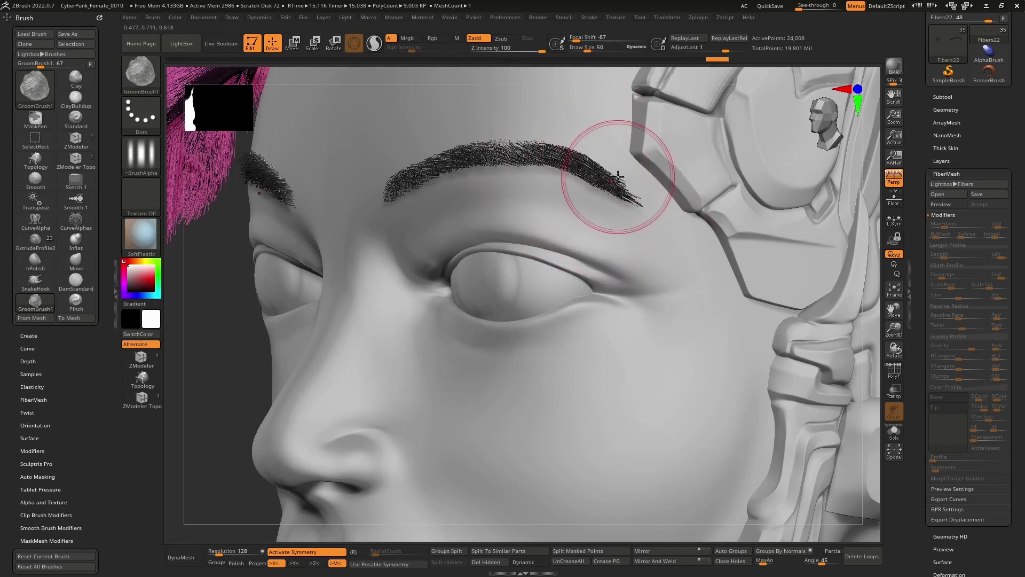
{"action": "left_click_drag", "start_coordinate": [614, 182], "coordinate": [636, 208]}
{"action": "mouse_move", "coordinate": [592, 201]}
{"action": "right_mouse_down"}
{"action": "mouse_move", "coordinate": [614, 213]}
{"action": "mouse_move", "coordinate": [594, 219]}
{"action": "mouse_move", "coordinate": [606, 197]}
{"action": "mouse_move", "coordinate": [579, 208]}
{"action": "mouse_move", "coordinate": [485, 149]}
{"action": "mouse_move", "coordinate": [468, 198]}
{"action": "mouse_move", "coordinate": [513, 180]}
{"action": "mouse_move", "coordinate": [562, 177]}
{"action": "mouse_move", "coordinate": [542, 190]}
{"action": "mouse_move", "coordinate": [619, 213]}
{"action": "mouse_move", "coordinate": [606, 213]}
{"action": "right_mouse_up"}
{"action": "left_click", "coordinate": [894, 67]}
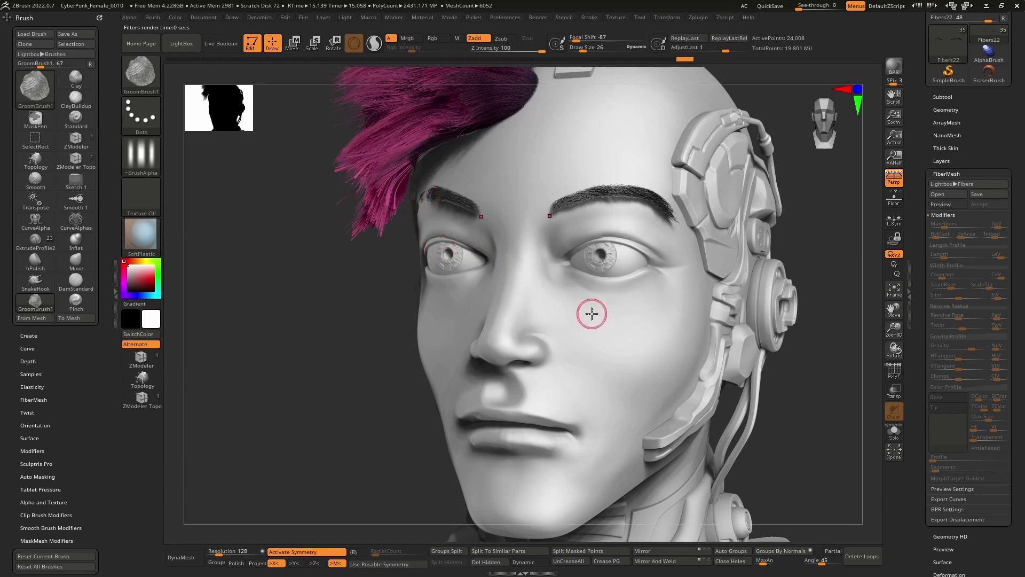
- Run a best-preview render of the whole bust to examine the eyebrows from a distance
{"action": "right_click_drag", "start_coordinate": [587, 310], "coordinate": [657, 256]}
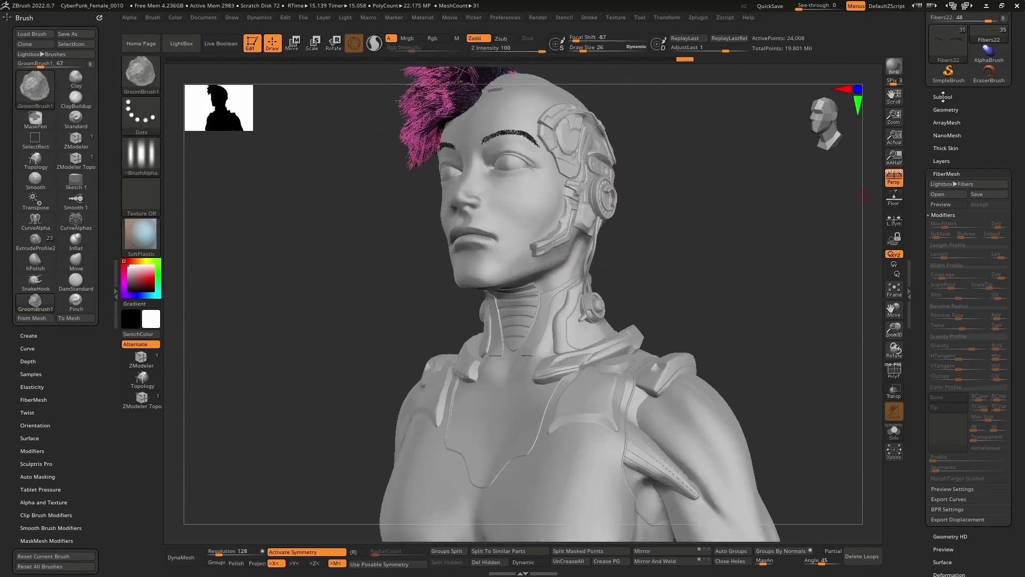
{"action": "left_click", "coordinate": [900, 69]}
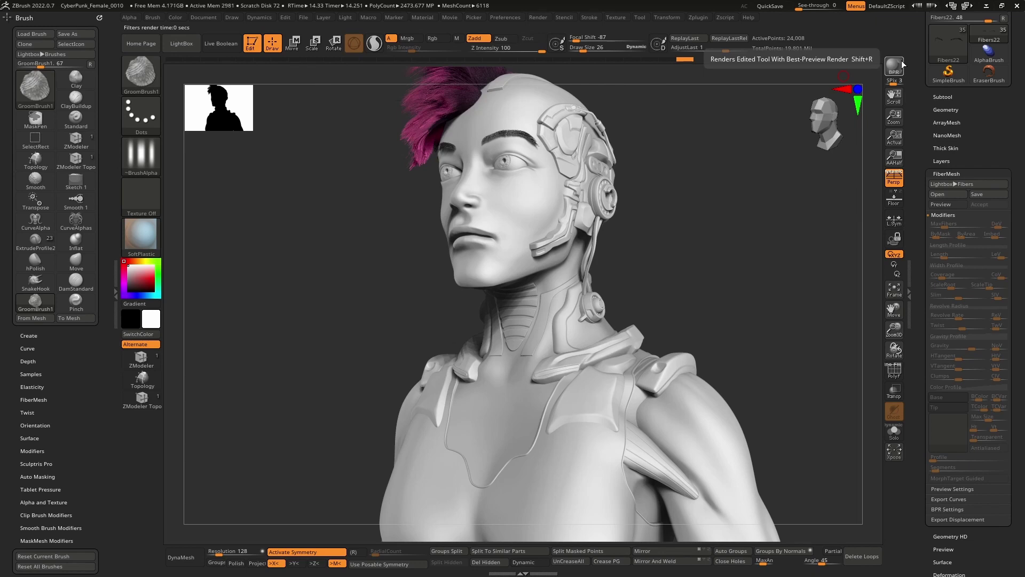
{"action": "left_click_drag", "start_coordinate": [357, 219], "coordinate": [469, 182]}
{"action": "left_click_drag", "start_coordinate": [602, 317], "coordinate": [589, 355]}
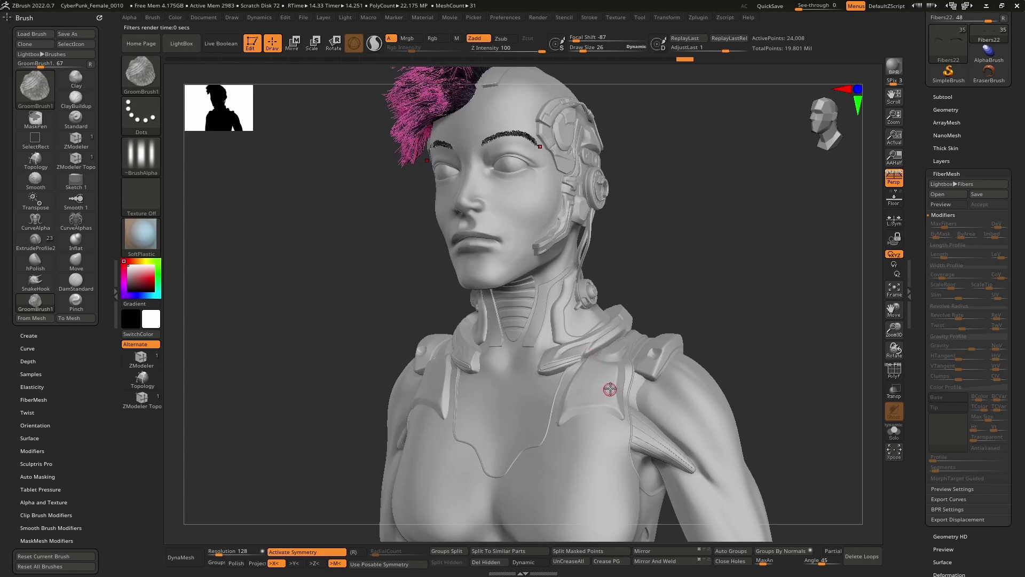
- Select the arm subtool and isolate it in Solo mode to view the muscle creases around the shoulder
{"action": "right_click_drag", "start_coordinate": [610, 389], "coordinate": [505, 256], "text": "alt"}
{"action": "left_click", "coordinate": [577, 286], "text": "alt"}
{"action": "right_click_drag", "start_coordinate": [576, 299], "coordinate": [585, 437], "text": "ctrl"}
{"action": "right_click_drag", "start_coordinate": [584, 438], "coordinate": [574, 347], "text": "alt"}
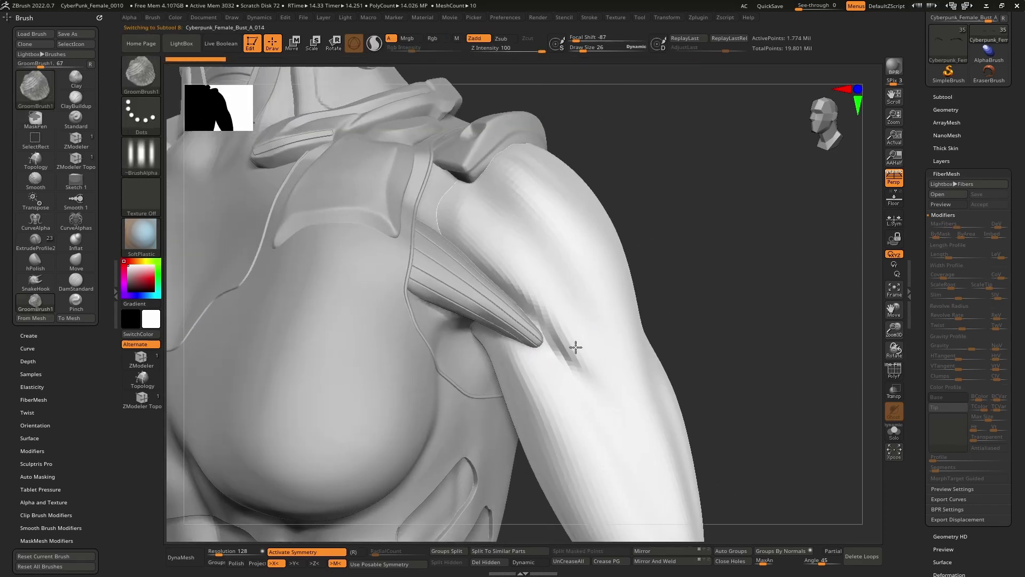
{"action": "left_click", "coordinate": [893, 429]}
{"action": "right_click_drag", "start_coordinate": [575, 299], "coordinate": [553, 300]}
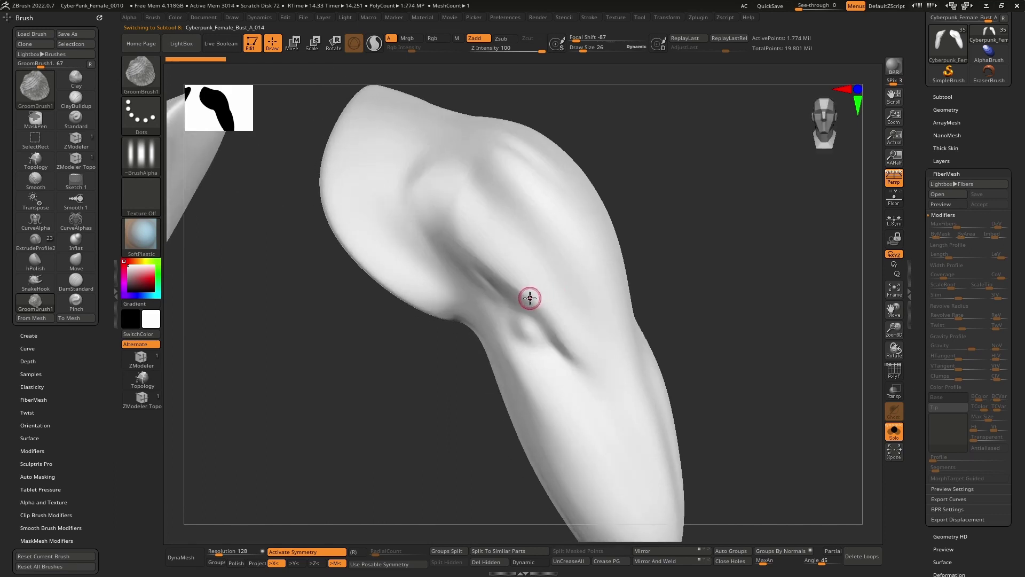
- Mask an elongated strip along the front of the shoulder muscle down onto the upper arm at draw size 38
{"action": "key", "text": "bracketright"}
{"action": "key", "text": "bracketright"}
{"action": "key", "text": "bracketright"}
{"action": "key", "text": "bracketleft"}
{"action": "key", "text": "bracketleft"}
{"action": "key", "text": "bracketright"}
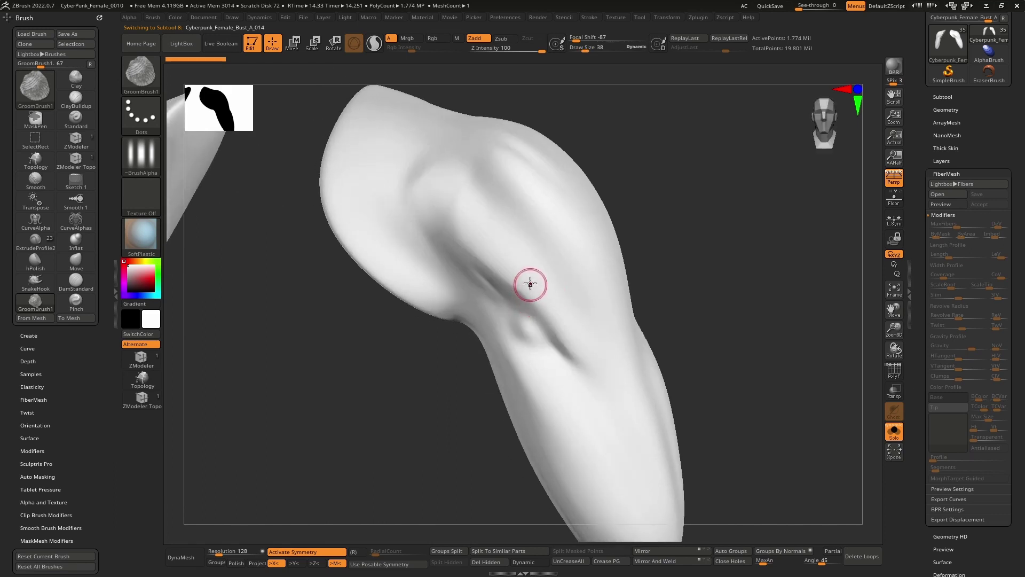
{"action": "right_click_drag", "start_coordinate": [530, 284], "coordinate": [578, 362]}
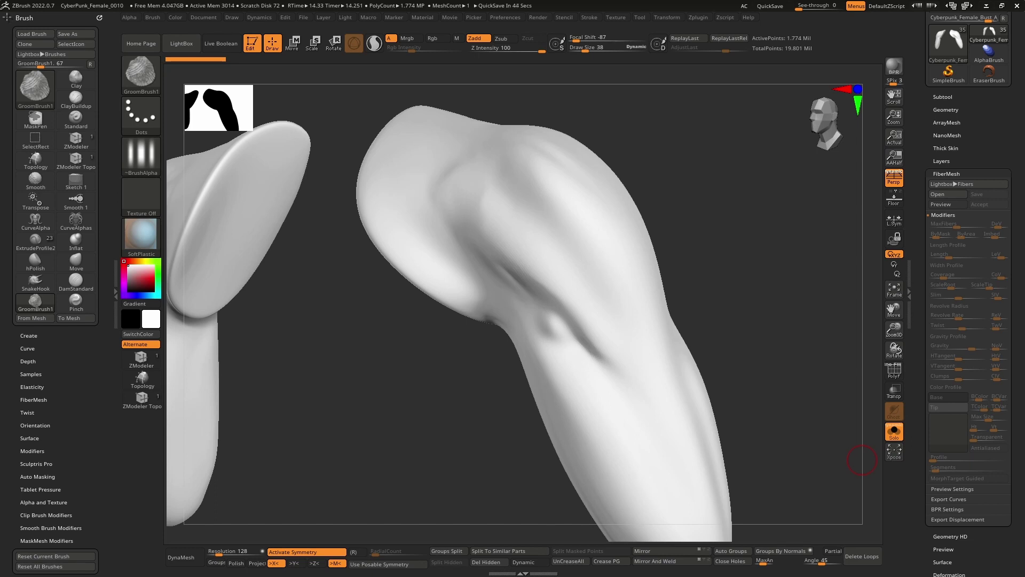
{"action": "mouse_move", "coordinate": [711, 235]}
{"action": "left_mouse_down"}
{"action": "mouse_move", "coordinate": [566, 225]}
{"action": "mouse_move", "coordinate": [568, 259]}
{"action": "mouse_move", "coordinate": [549, 272]}
{"action": "left_mouse_up"}
{"action": "key", "text": "ctrl"}
{"action": "mouse_move", "coordinate": [469, 190]}
{"action": "left_mouse_down", "text": "ctrl"}
{"action": "mouse_move", "coordinate": [471, 241]}
{"action": "mouse_move", "coordinate": [614, 368]}
{"action": "left_mouse_up", "text": "ctrl"}
{"action": "mouse_move", "coordinate": [558, 301]}
{"action": "left_mouse_down", "text": "ctrl"}
{"action": "mouse_move", "coordinate": [504, 210]}
{"action": "mouse_move", "coordinate": [449, 188]}
{"action": "mouse_move", "coordinate": [602, 356]}
{"action": "mouse_move", "coordinate": [470, 189]}
{"action": "left_mouse_up", "text": "ctrl"}
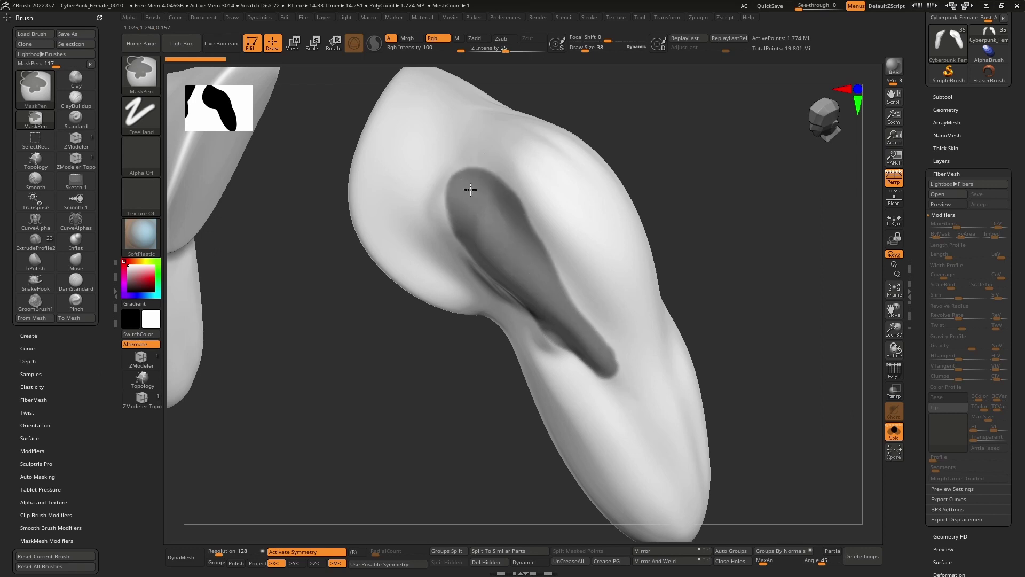
- Trim the long edges of the shoulder mask so it tapers to a point at its lower end on the upper arm
{"action": "right_click_drag", "start_coordinate": [531, 279], "coordinate": [508, 251]}
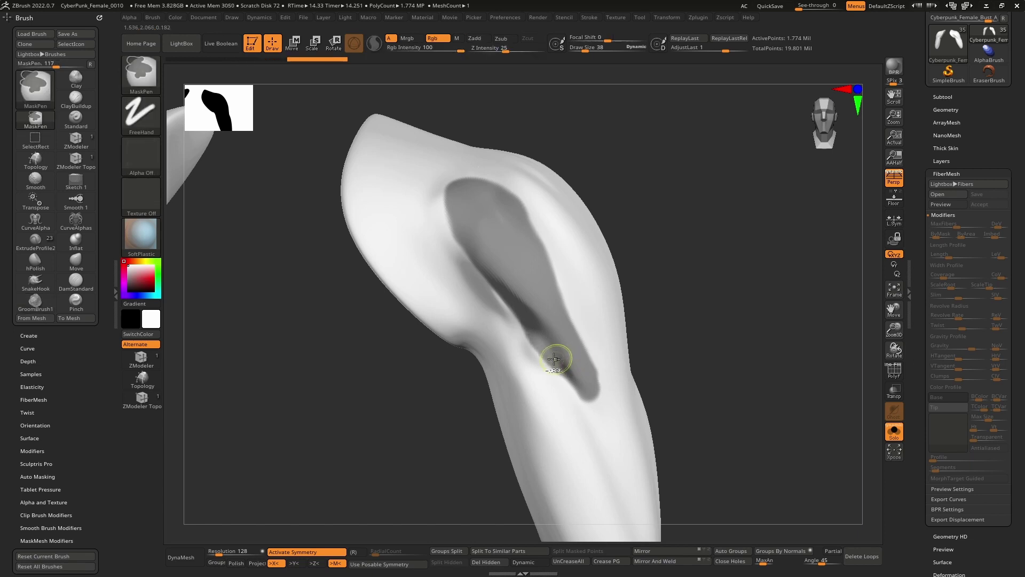
{"action": "left_click_drag", "start_coordinate": [500, 315], "coordinate": [565, 396], "text": "ctrl+alt"}
{"action": "right_click_drag", "start_coordinate": [565, 396], "coordinate": [570, 387]}
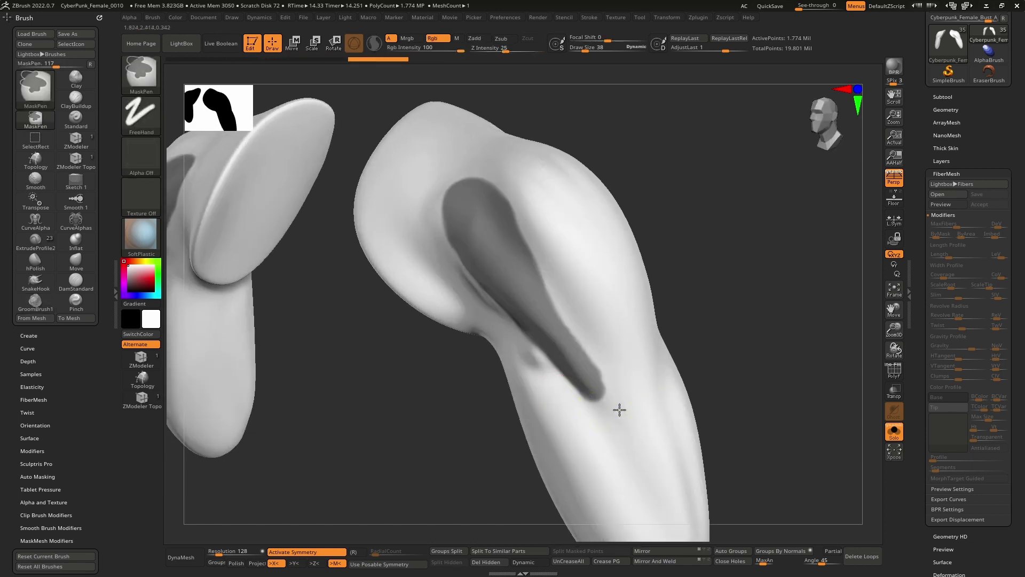
{"action": "left_click_drag", "start_coordinate": [618, 410], "coordinate": [561, 283], "text": "ctrl+alt"}
{"action": "mouse_move", "coordinate": [531, 221]}
{"action": "left_mouse_down", "text": "ctrl"}
{"action": "mouse_move", "coordinate": [507, 183]}
{"action": "mouse_move", "coordinate": [503, 212]}
{"action": "left_mouse_up", "text": "ctrl"}
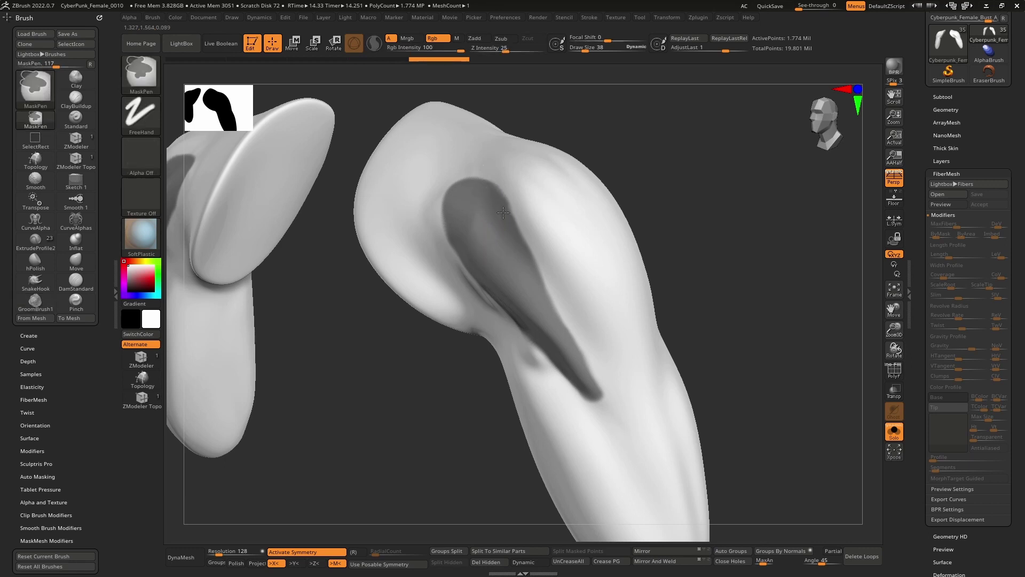
{"action": "mouse_move", "coordinate": [528, 264]}
{"action": "left_mouse_down", "text": "ctrl"}
{"action": "mouse_move", "coordinate": [590, 387]}
{"action": "mouse_move", "coordinate": [585, 328]}
{"action": "left_mouse_up", "text": "ctrl"}
{"action": "left_click", "coordinate": [589, 385], "text": "ctrl"}
{"action": "mouse_move", "coordinate": [533, 247]}
{"action": "right_mouse_down"}
{"action": "mouse_move", "coordinate": [530, 271]}
{"action": "mouse_move", "coordinate": [513, 235]}
{"action": "right_mouse_up"}
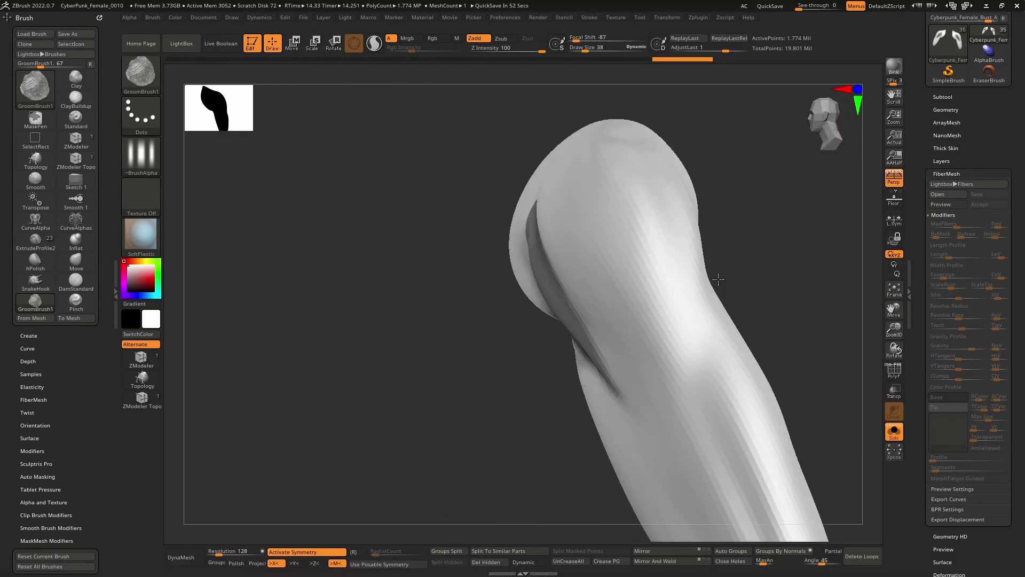
- Bring up the side-view female muscle anatomy reference, keep it always on top, and place it beside the arm
{"action": "mouse_move", "coordinate": [718, 279]}
{"action": "left_mouse_down"}
{"action": "mouse_move", "coordinate": [672, 291]}
{"action": "mouse_move", "coordinate": [854, 380]}
{"action": "left_mouse_up"}
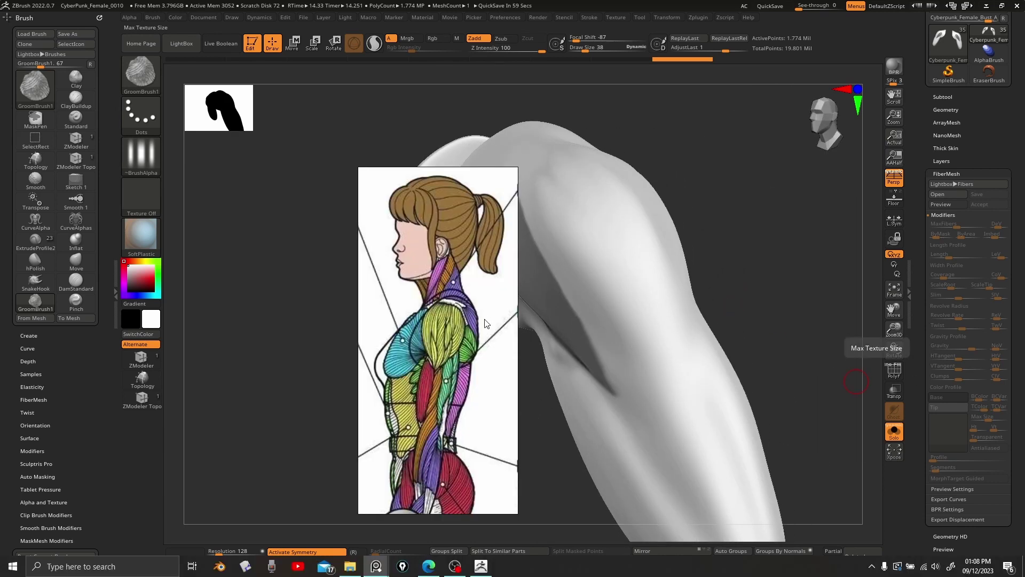
{"action": "key", "text": "ctrl+shift+a"}
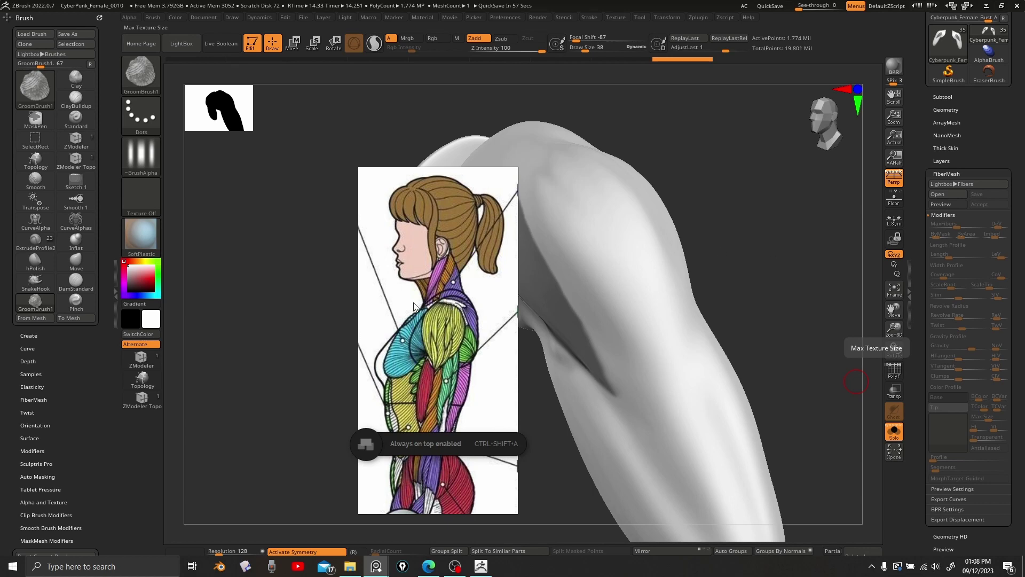
{"action": "mouse_move", "coordinate": [414, 306]}
{"action": "left_mouse_down"}
{"action": "mouse_move", "coordinate": [598, 280]}
{"action": "mouse_move", "coordinate": [752, 324]}
{"action": "left_mouse_up"}
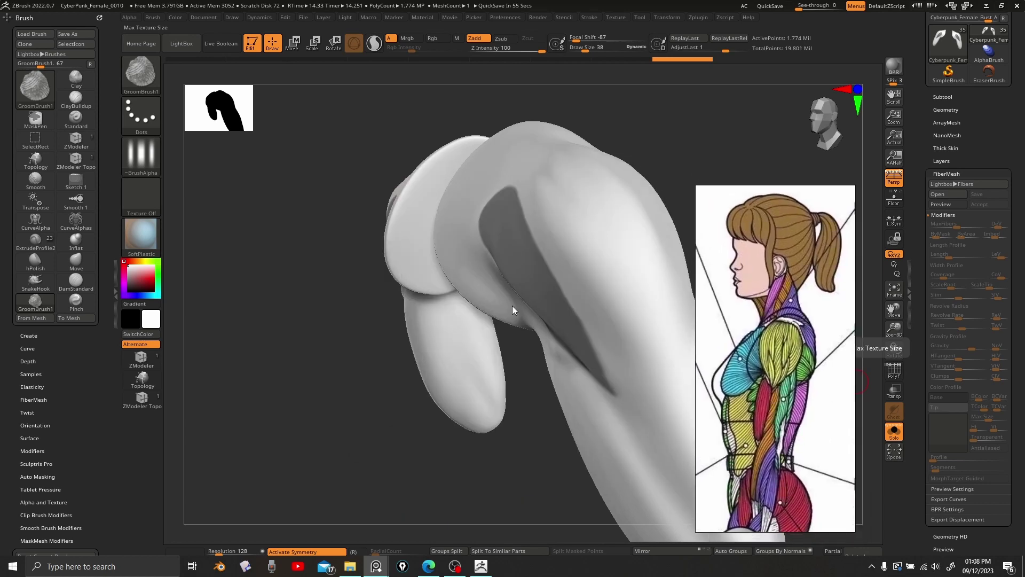
- Extend the upper end of the mask further up toward the top of the shoulder
{"action": "mouse_move", "coordinate": [312, 320]}
{"action": "left_mouse_down"}
{"action": "mouse_move", "coordinate": [378, 302]}
{"action": "mouse_move", "coordinate": [508, 321]}
{"action": "mouse_move", "coordinate": [481, 343]}
{"action": "mouse_move", "coordinate": [483, 273]}
{"action": "left_mouse_up"}
{"action": "right_click_drag", "start_coordinate": [484, 272], "coordinate": [476, 296], "text": "ctrl"}
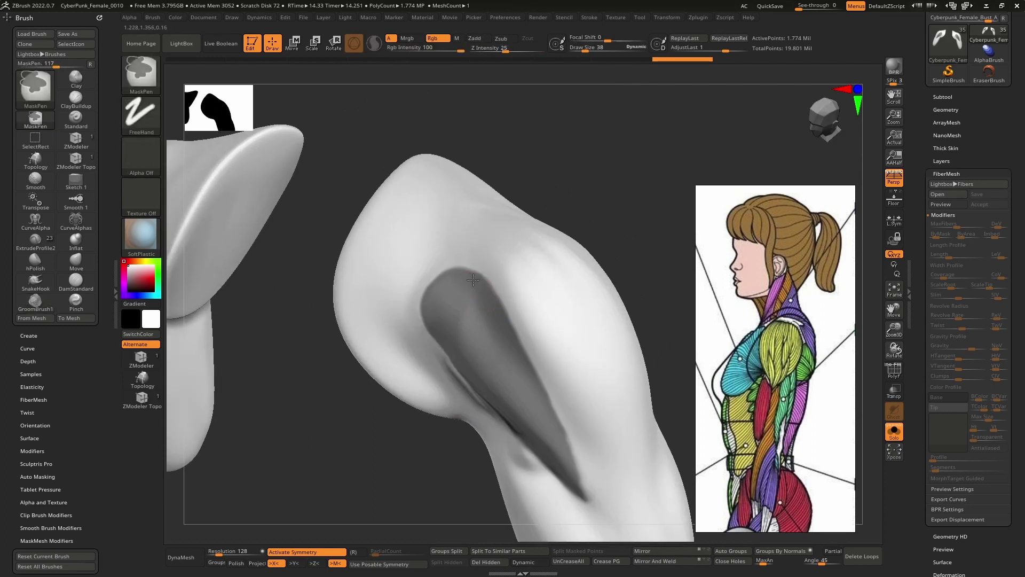
{"action": "mouse_move", "coordinate": [472, 277]}
{"action": "left_mouse_down", "text": "ctrl"}
{"action": "mouse_move", "coordinate": [446, 266]}
{"action": "mouse_move", "coordinate": [435, 308]}
{"action": "left_mouse_up", "text": "ctrl"}
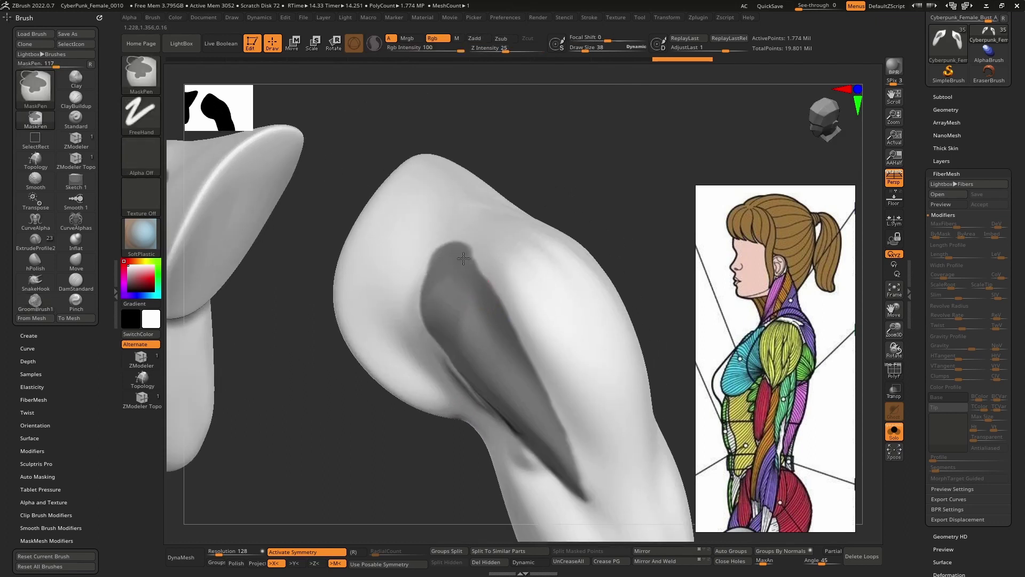
{"action": "mouse_move", "coordinate": [509, 291]}
{"action": "right_mouse_down"}
{"action": "mouse_move", "coordinate": [524, 249]}
{"action": "mouse_move", "coordinate": [507, 288]}
{"action": "right_mouse_up"}
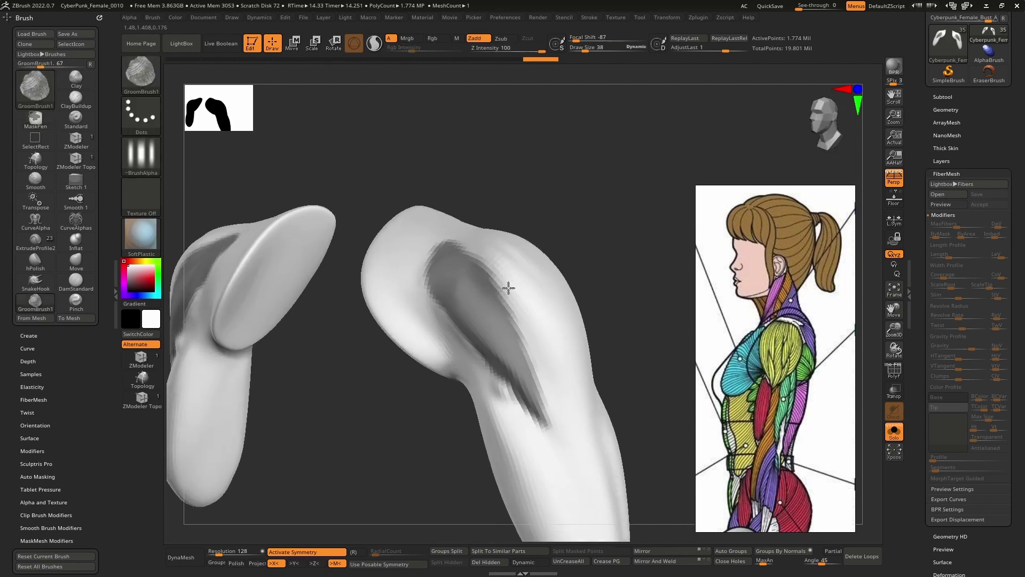
- Try extracting the masked shoulder strip as a panel at thicknesses of 0.01, 0.1 and 0.05
{"action": "left_click", "coordinate": [953, 96]}
{"action": "left_click", "coordinate": [940, 494]}
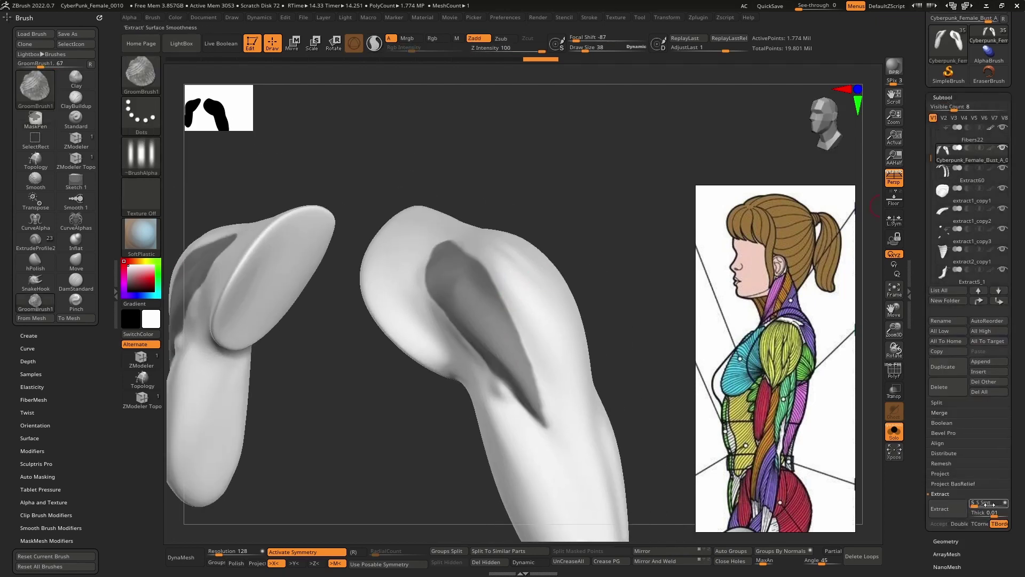
{"action": "left_click", "coordinate": [951, 510]}
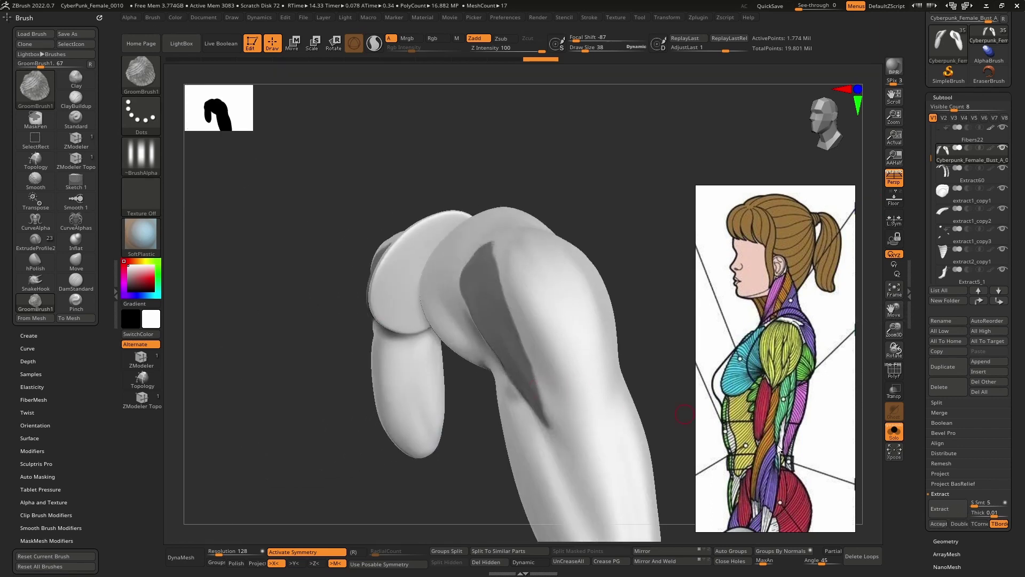
{"action": "left_click", "coordinate": [948, 509]}
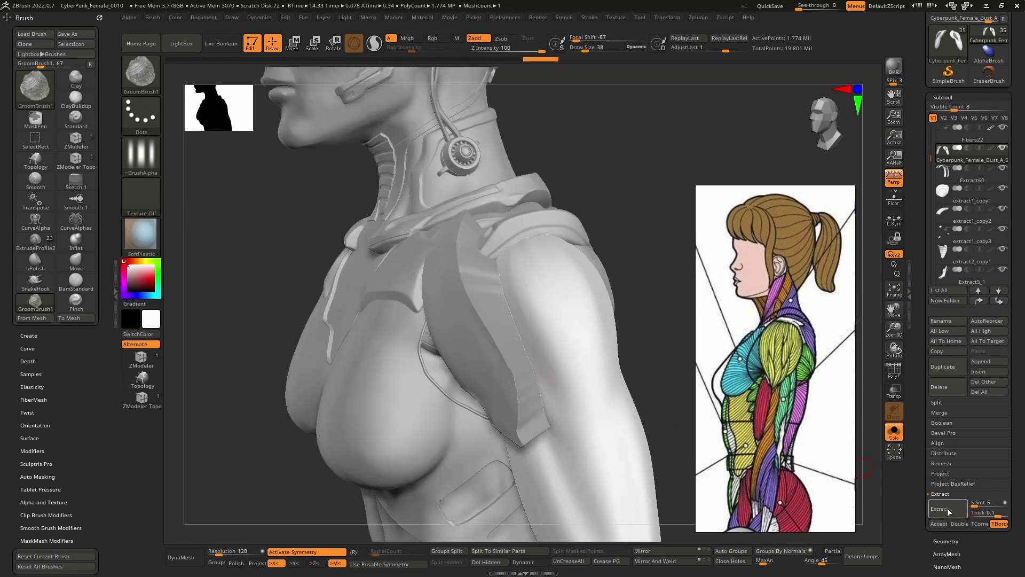
{"action": "left_click", "coordinate": [984, 512]}
{"action": "type", "text": "0.05"}
{"action": "key", "text": "Return"}
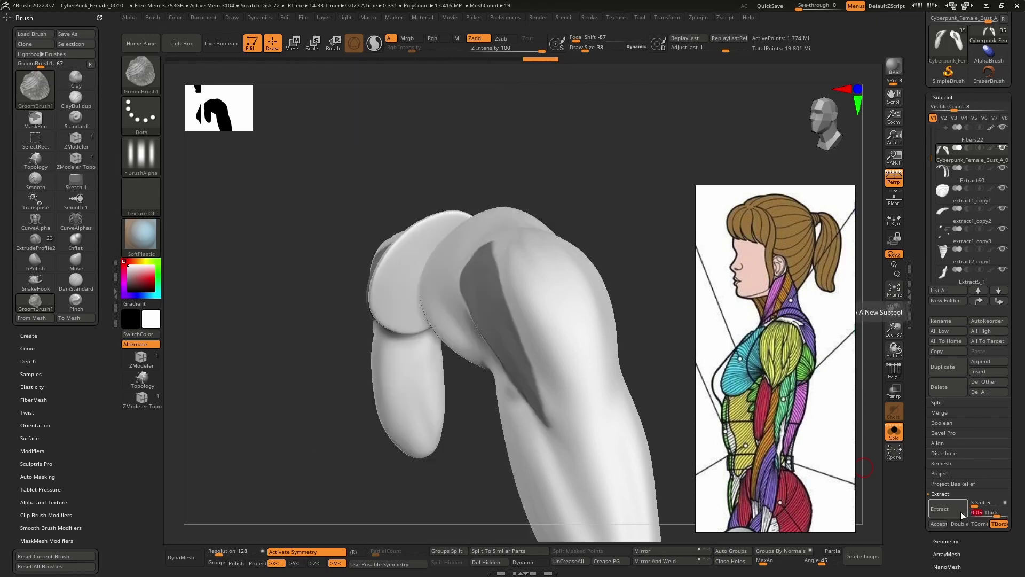
{"action": "left_click", "coordinate": [951, 509]}
- Extract the masked shoulder strip at thickness 0.02, accept it as a new subtool, and turn off Solo mode
{"action": "left_click", "coordinate": [994, 512]}
{"action": "type", "text": ".02"}
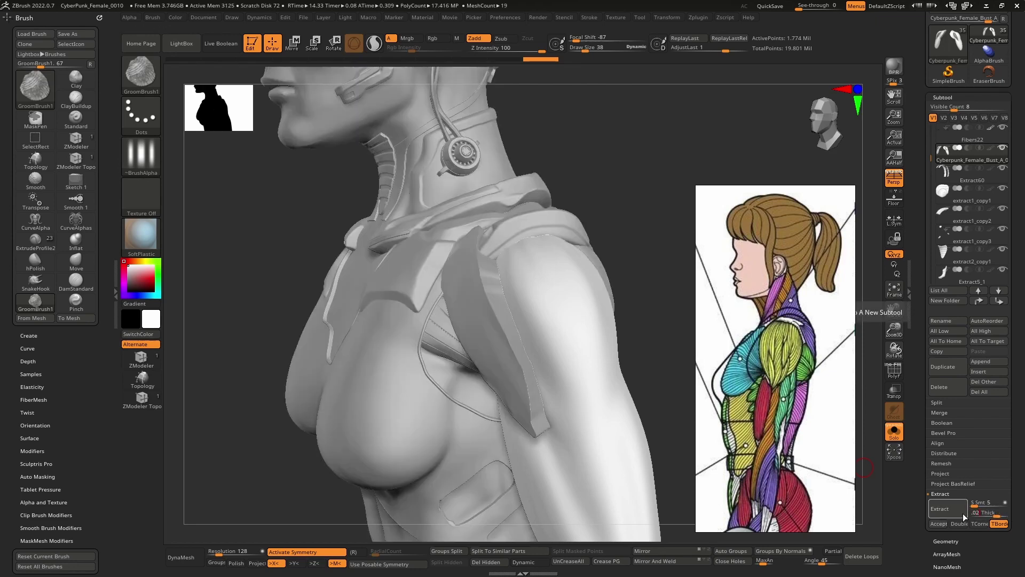
{"action": "key", "text": "Return"}
{"action": "left_click", "coordinate": [960, 512]}
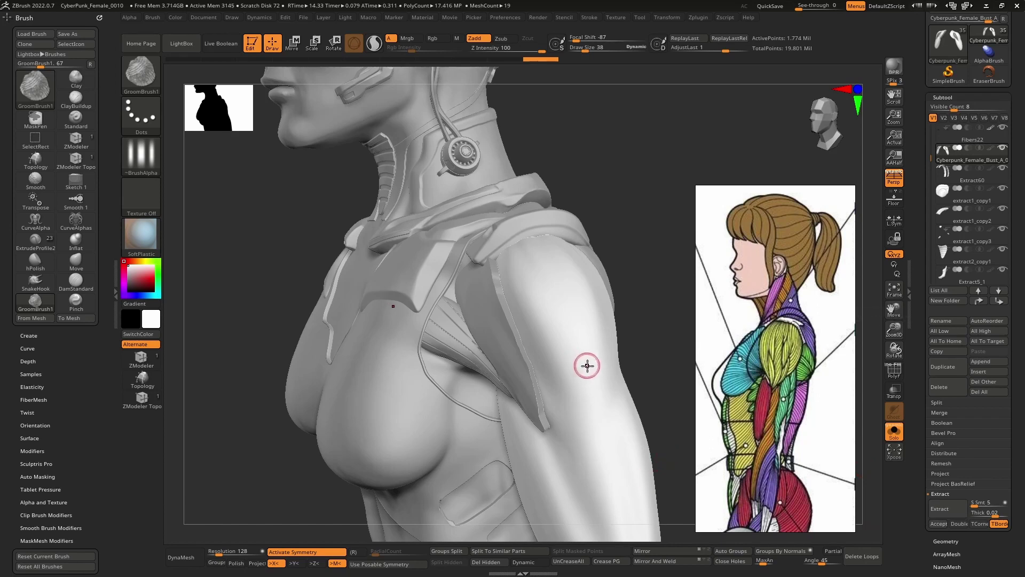
{"action": "left_click", "coordinate": [939, 524]}
{"action": "left_click_drag", "start_coordinate": [566, 344], "coordinate": [683, 345]}
{"action": "left_click", "coordinate": [895, 432]}
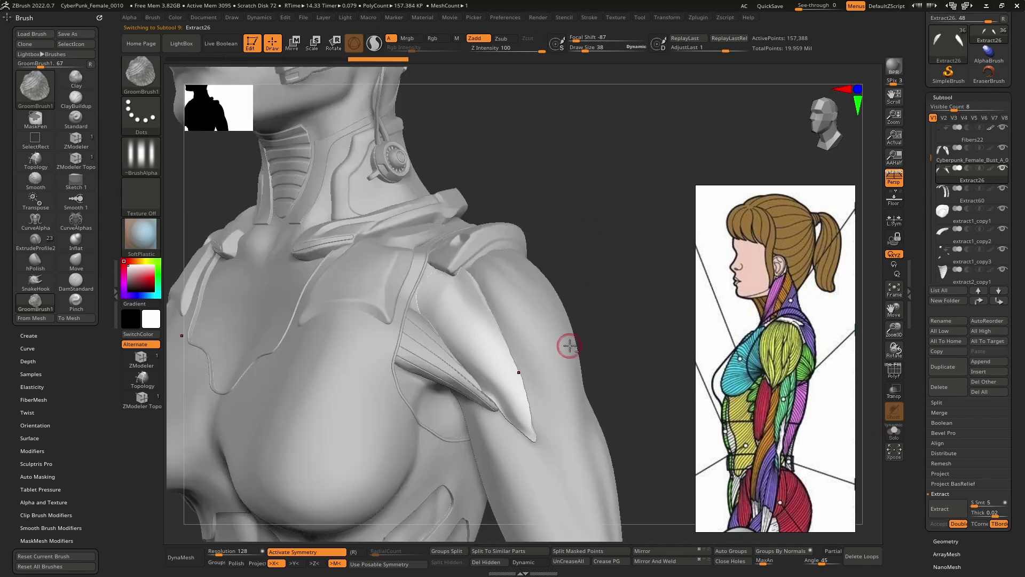
- Select the arm subtool, mask a narrow strip along the extracted panel's outer edge at draw size 26, and turn on ghost transparency
{"action": "left_click", "coordinate": [531, 368], "text": "alt"}
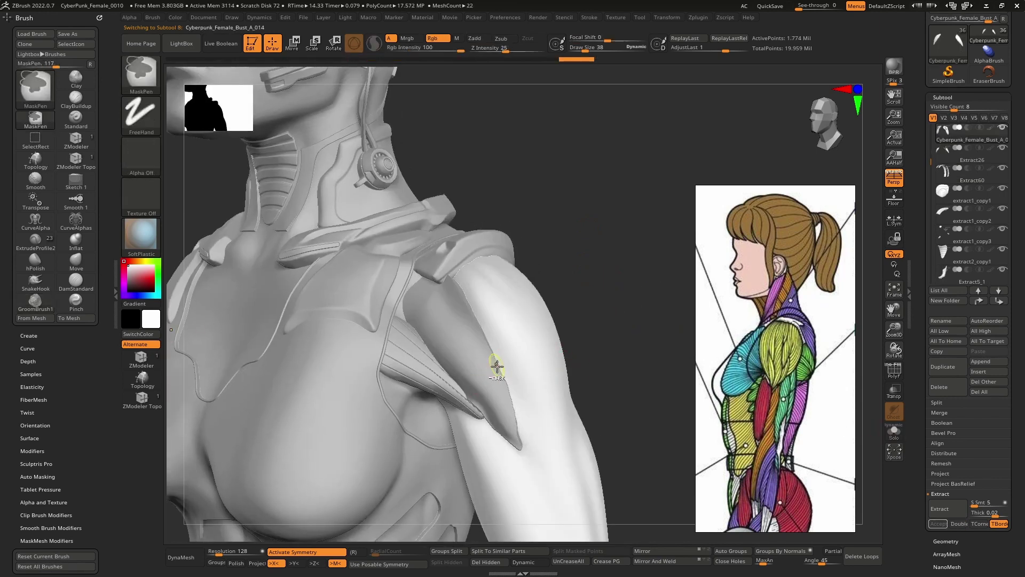
{"action": "mouse_move", "coordinate": [496, 366]}
{"action": "right_mouse_down", "text": "ctrl"}
{"action": "mouse_move", "coordinate": [487, 401]}
{"action": "mouse_move", "coordinate": [494, 451]}
{"action": "right_mouse_up", "text": "ctrl"}
{"action": "key", "text": "ctrl"}
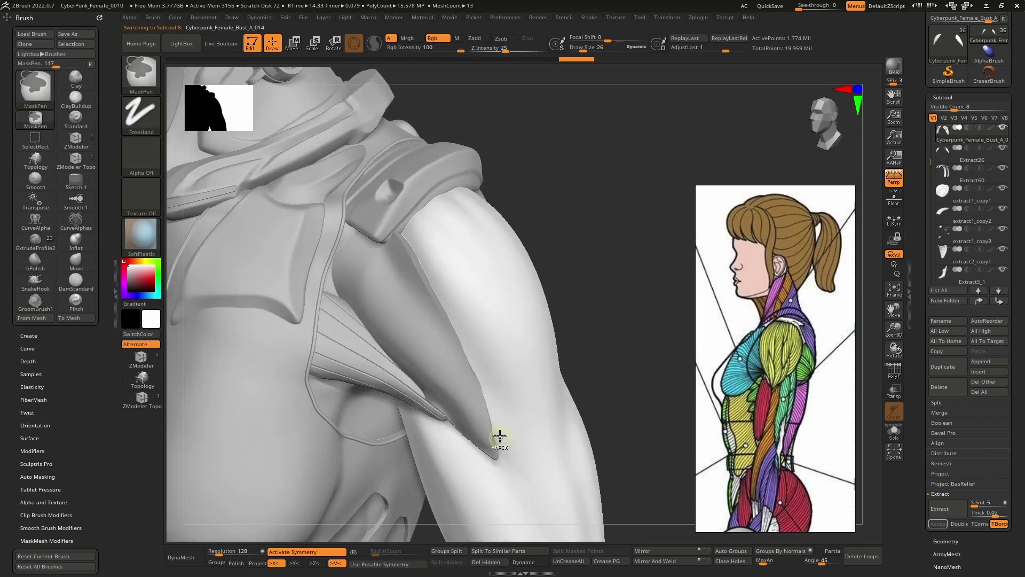
{"action": "mouse_move", "coordinate": [504, 450]}
{"action": "left_mouse_down", "text": "ctrl"}
{"action": "mouse_move", "coordinate": [474, 352]}
{"action": "mouse_move", "coordinate": [410, 226]}
{"action": "left_mouse_up", "text": "ctrl"}
{"action": "key", "text": "shift+t"}
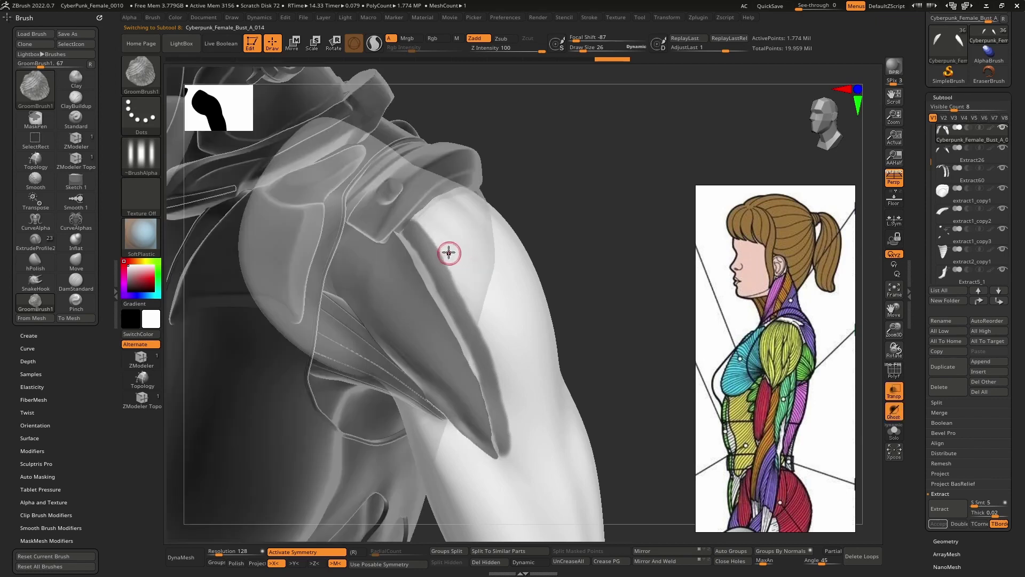
- Widen the second mask into a curved band running from under the shoulder armor to the first panel's tip
{"action": "mouse_move", "coordinate": [449, 252]}
{"action": "right_mouse_down"}
{"action": "mouse_move", "coordinate": [438, 263]}
{"action": "mouse_move", "coordinate": [433, 256]}
{"action": "right_mouse_up"}
{"action": "mouse_move", "coordinate": [414, 238]}
{"action": "left_mouse_down", "text": "ctrl"}
{"action": "mouse_move", "coordinate": [405, 192]}
{"action": "mouse_move", "coordinate": [476, 275]}
{"action": "mouse_move", "coordinate": [512, 367]}
{"action": "mouse_move", "coordinate": [513, 408]}
{"action": "mouse_move", "coordinate": [469, 279]}
{"action": "mouse_move", "coordinate": [421, 210]}
{"action": "left_mouse_up", "text": "ctrl"}
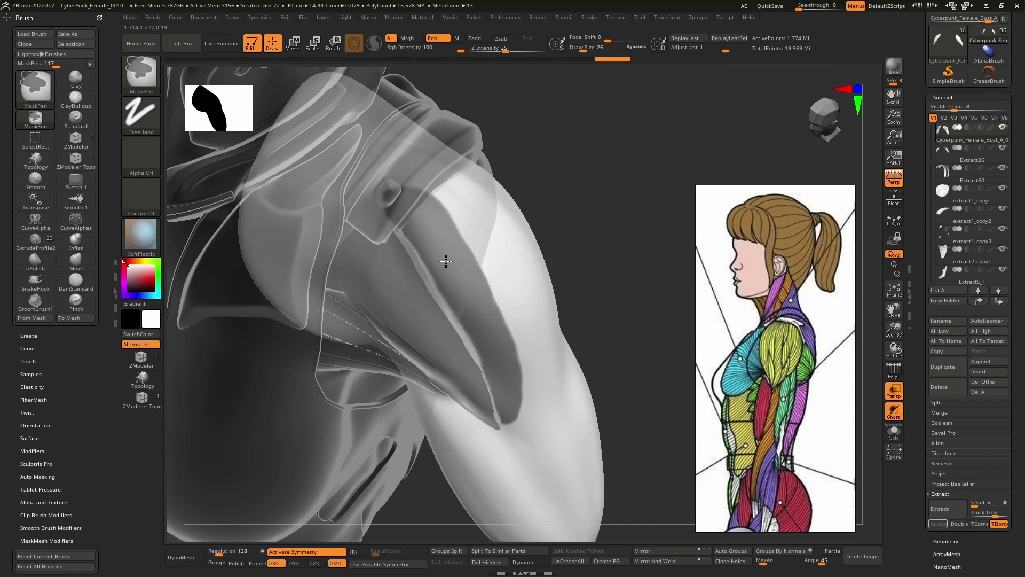
{"action": "left_click_drag", "start_coordinate": [481, 287], "coordinate": [532, 357], "text": "ctrl"}
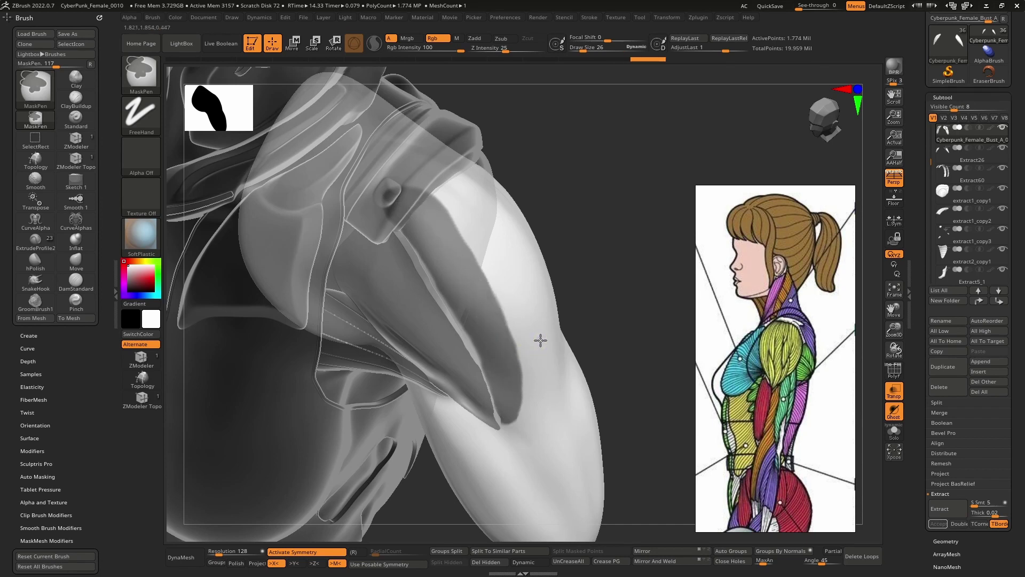
{"action": "left_click", "coordinate": [540, 340], "text": "ctrl"}
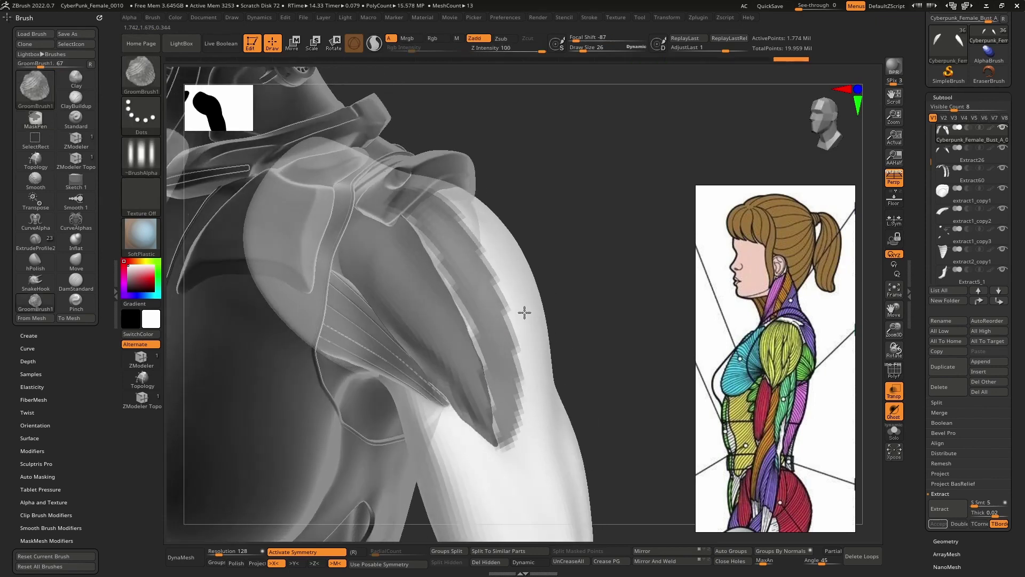
{"action": "right_click_drag", "start_coordinate": [525, 312], "coordinate": [520, 313]}
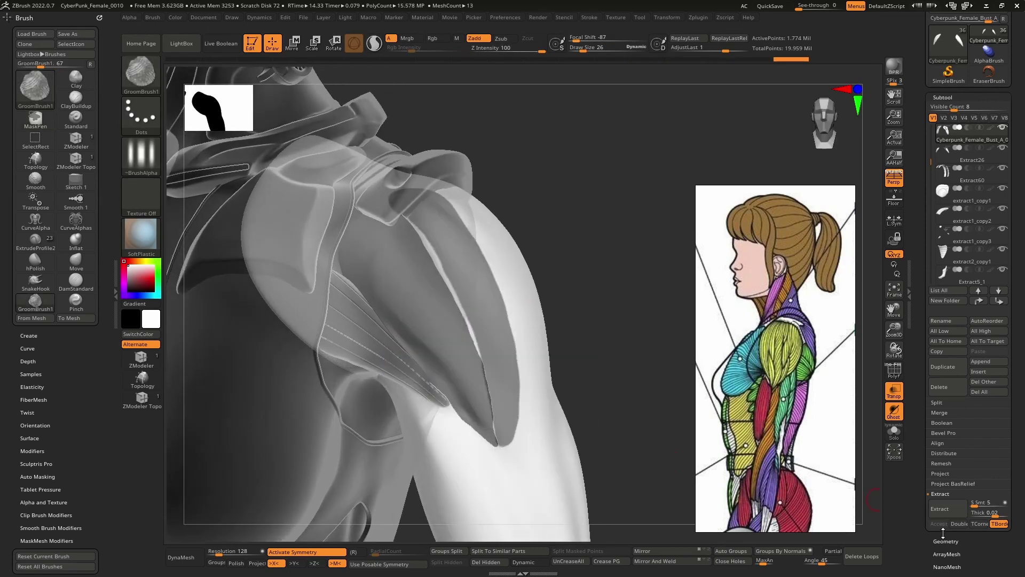
- Extract the curved band at thickness 0.02, accept it as a new subtool, and turn off transparency with the arm selected
{"action": "left_click", "coordinate": [947, 516]}
{"action": "left_click", "coordinate": [937, 525]}
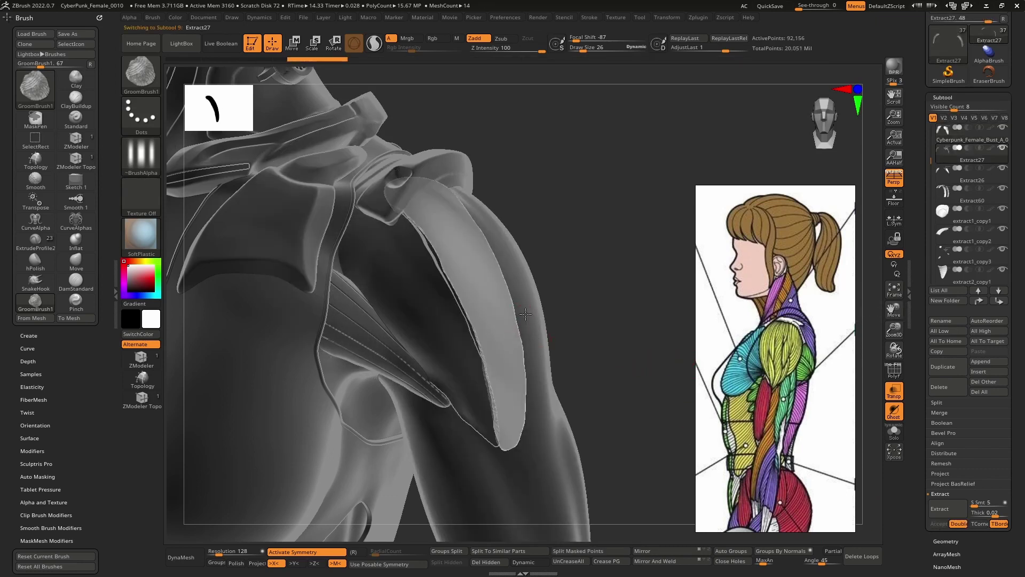
{"action": "left_click_drag", "start_coordinate": [624, 285], "coordinate": [625, 336]}
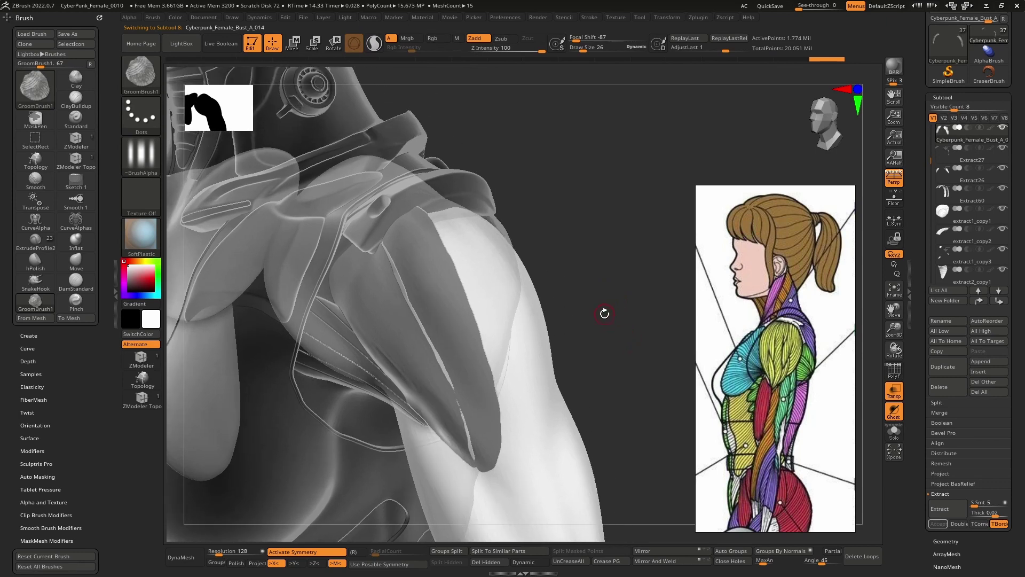
{"action": "key", "text": "shift+t"}
- Mask a third strip's outline on the upper arm along the second panel's outer edge, with ghost transparency on
{"action": "left_click_drag", "start_coordinate": [543, 318], "coordinate": [560, 325]}
{"action": "right_click_drag", "start_coordinate": [560, 325], "coordinate": [533, 292], "text": "ctrl"}
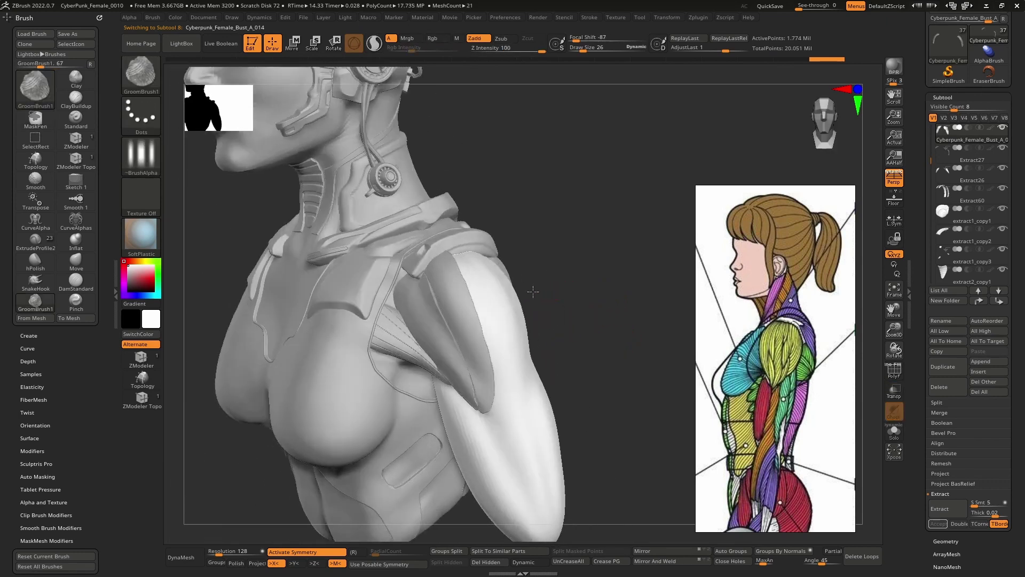
{"action": "left_click_drag", "start_coordinate": [533, 290], "coordinate": [524, 341]}
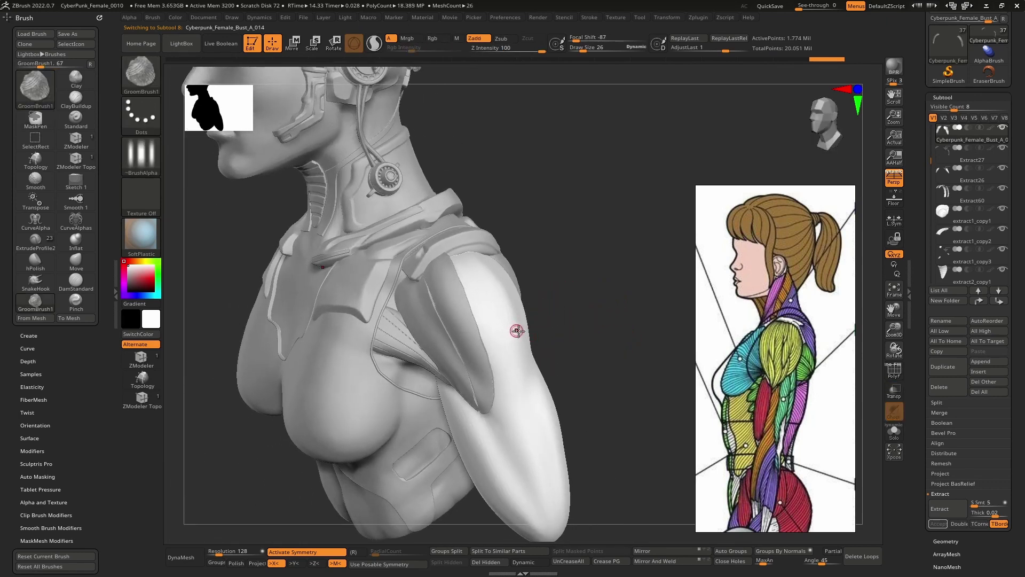
{"action": "mouse_move", "coordinate": [548, 282]}
{"action": "left_mouse_down"}
{"action": "mouse_move", "coordinate": [515, 298]}
{"action": "mouse_move", "coordinate": [548, 332]}
{"action": "left_mouse_up"}
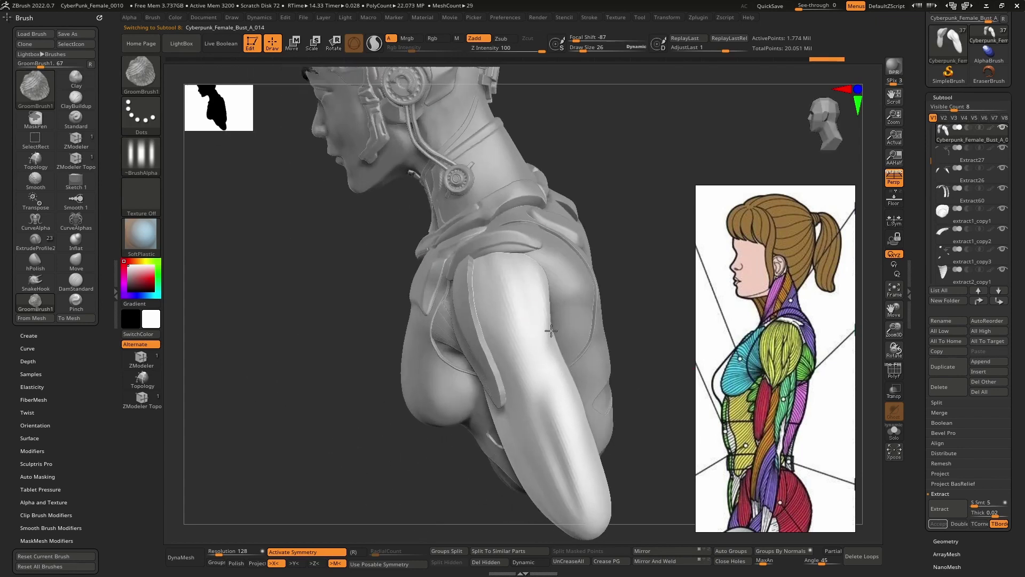
{"action": "mouse_move", "coordinate": [549, 332]}
{"action": "right_mouse_down", "text": "ctrl"}
{"action": "mouse_move", "coordinate": [563, 384]}
{"action": "mouse_move", "coordinate": [513, 330]}
{"action": "mouse_move", "coordinate": [476, 370]}
{"action": "right_mouse_up", "text": "ctrl"}
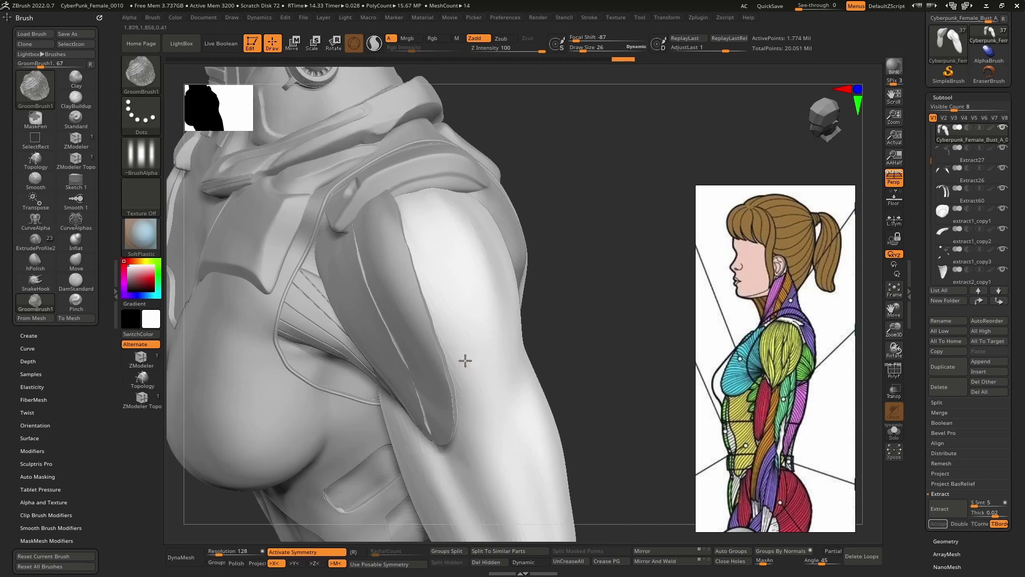
{"action": "left_click", "coordinate": [472, 416], "text": "ctrl"}
{"action": "left_click_drag", "start_coordinate": [471, 406], "coordinate": [405, 199], "text": "ctrl"}
{"action": "key", "text": "shift+t"}
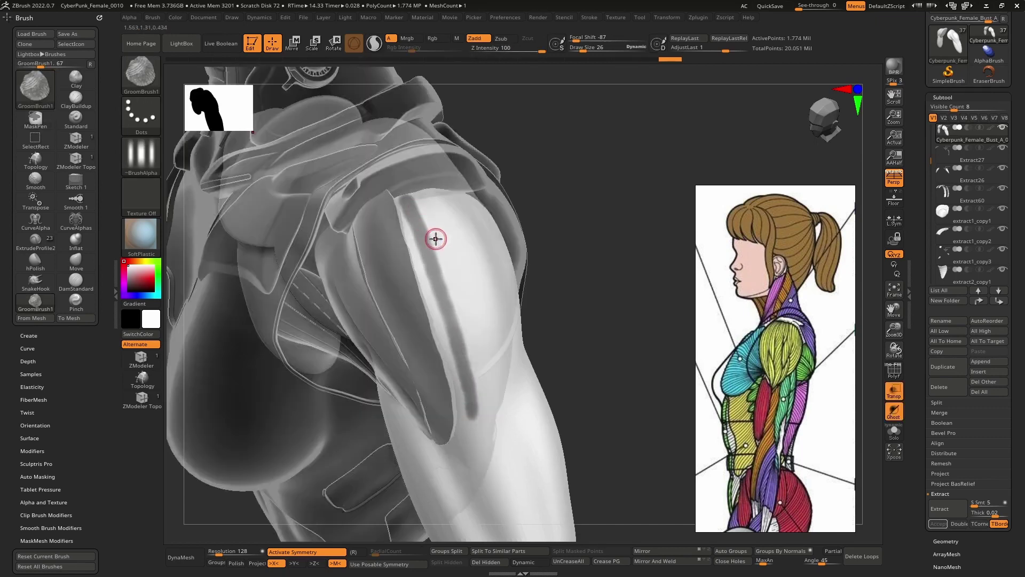
{"action": "right_click_drag", "start_coordinate": [434, 238], "coordinate": [441, 231]}
{"action": "mouse_move", "coordinate": [401, 199]}
{"action": "left_mouse_down", "text": "ctrl"}
{"action": "mouse_move", "coordinate": [382, 174]}
{"action": "mouse_move", "coordinate": [419, 179]}
{"action": "mouse_move", "coordinate": [452, 324]}
{"action": "left_mouse_up", "text": "ctrl"}
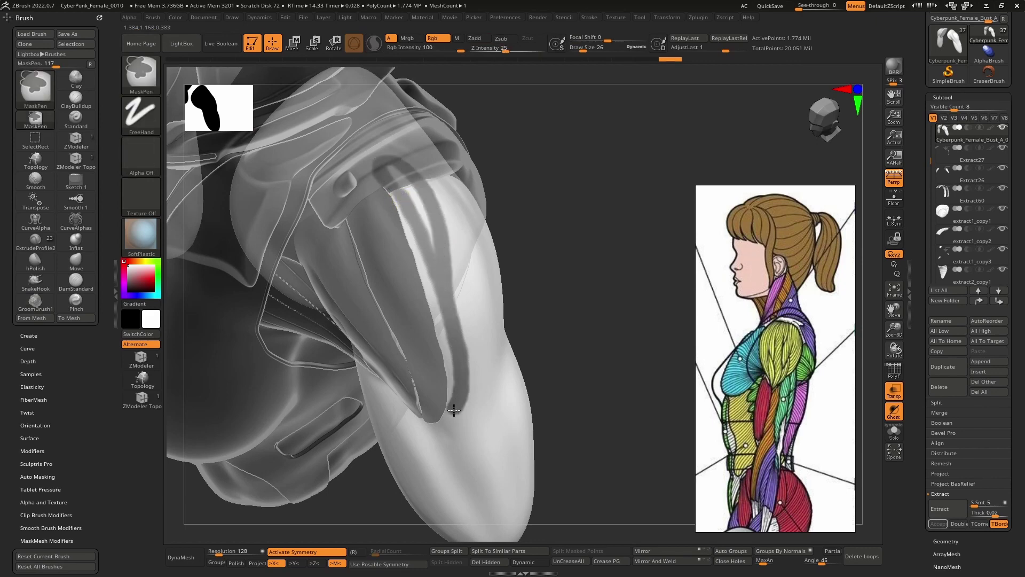
- Fill in the third strip's mask into a solid band from beneath the shoulder armor to the panels' lower tips
{"action": "mouse_move", "coordinate": [436, 278]}
{"action": "left_mouse_down"}
{"action": "mouse_move", "coordinate": [394, 172]}
{"action": "mouse_move", "coordinate": [422, 215]}
{"action": "left_mouse_up"}
{"action": "left_click_drag", "start_coordinate": [441, 303], "coordinate": [401, 206]}
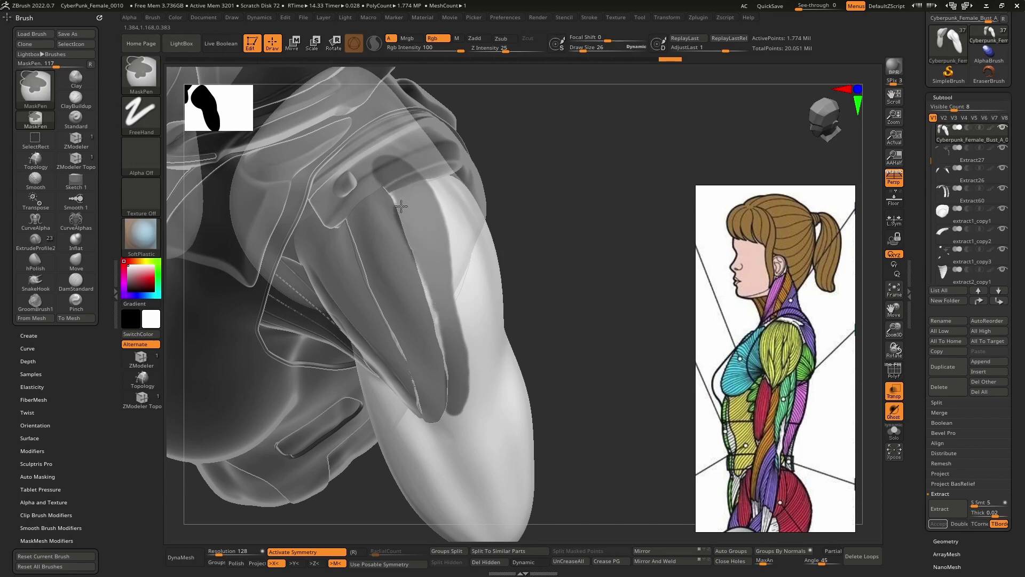
{"action": "left_click_drag", "start_coordinate": [433, 288], "coordinate": [447, 345]}
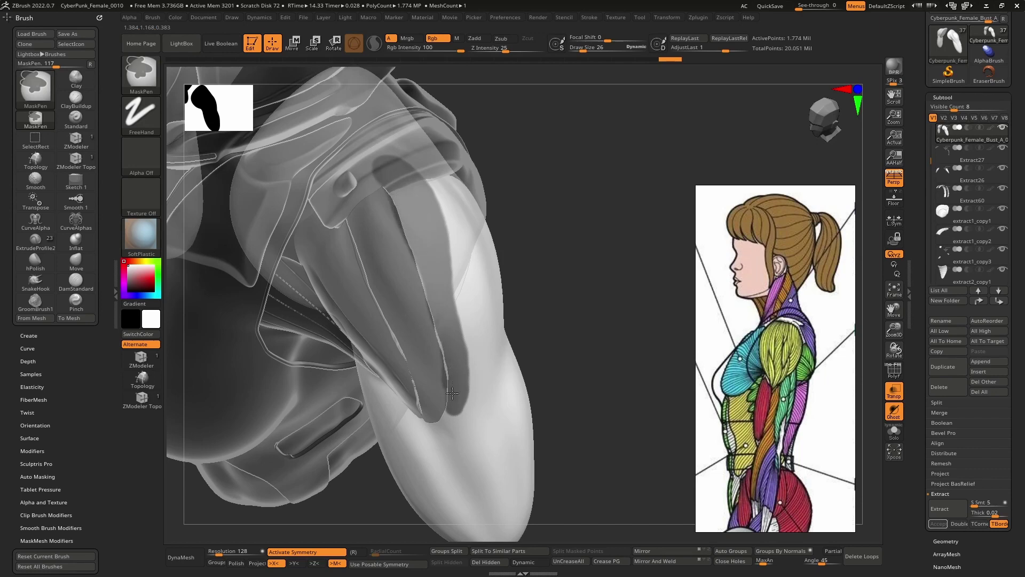
{"action": "left_click_drag", "start_coordinate": [459, 385], "coordinate": [445, 274], "text": "ctrl"}
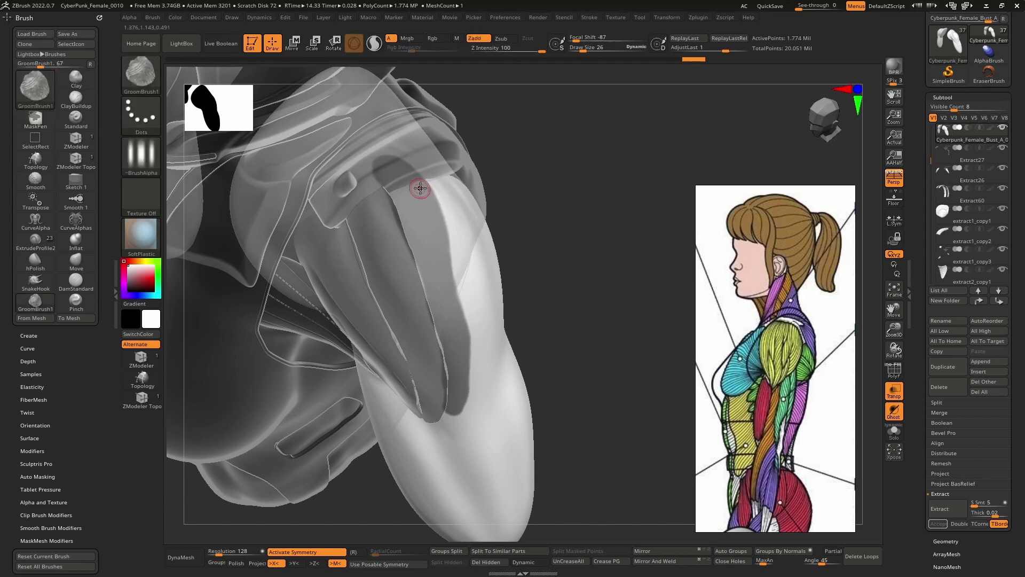
- Turn off ghost transparency and delete the two extracted shoulder panels, Extract26 and Extract27
{"action": "right_click_drag", "start_coordinate": [421, 187], "coordinate": [506, 267]}
{"action": "left_click_drag", "start_coordinate": [506, 267], "coordinate": [489, 293]}
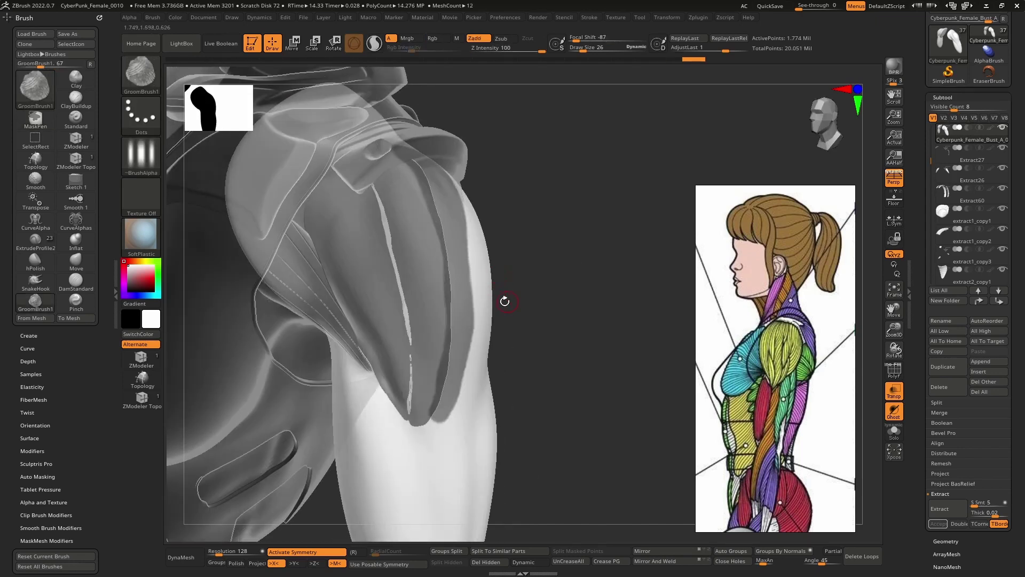
{"action": "left_click_drag", "start_coordinate": [587, 279], "coordinate": [599, 313]}
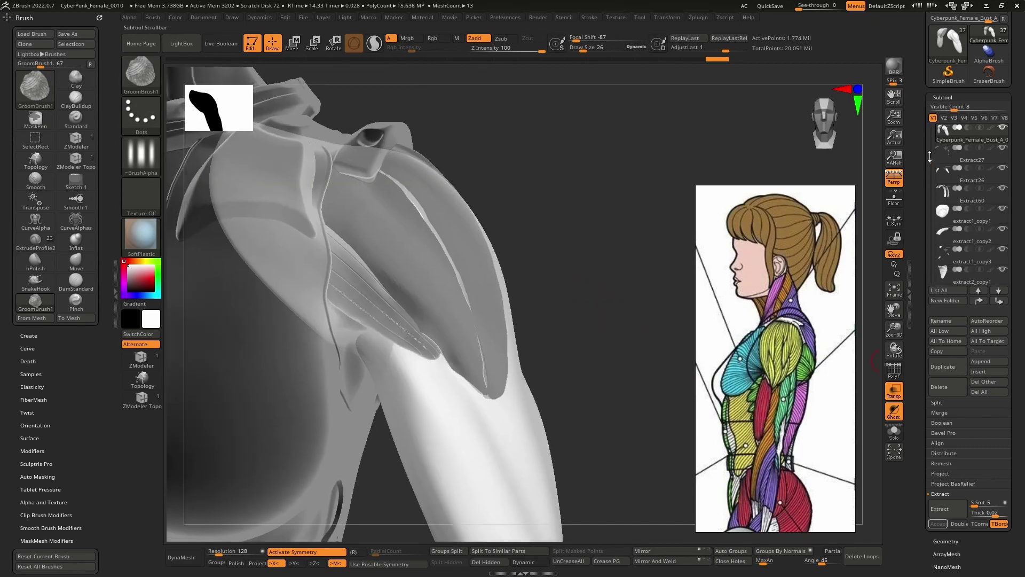
{"action": "left_click_drag", "start_coordinate": [930, 156], "coordinate": [924, 243]}
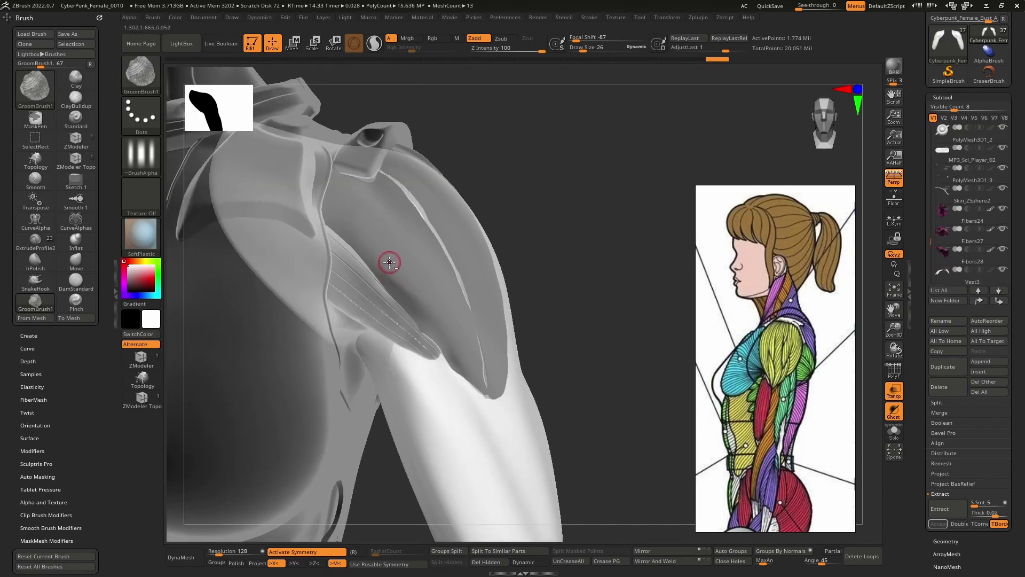
{"action": "left_click", "coordinate": [419, 255], "text": "alt"}
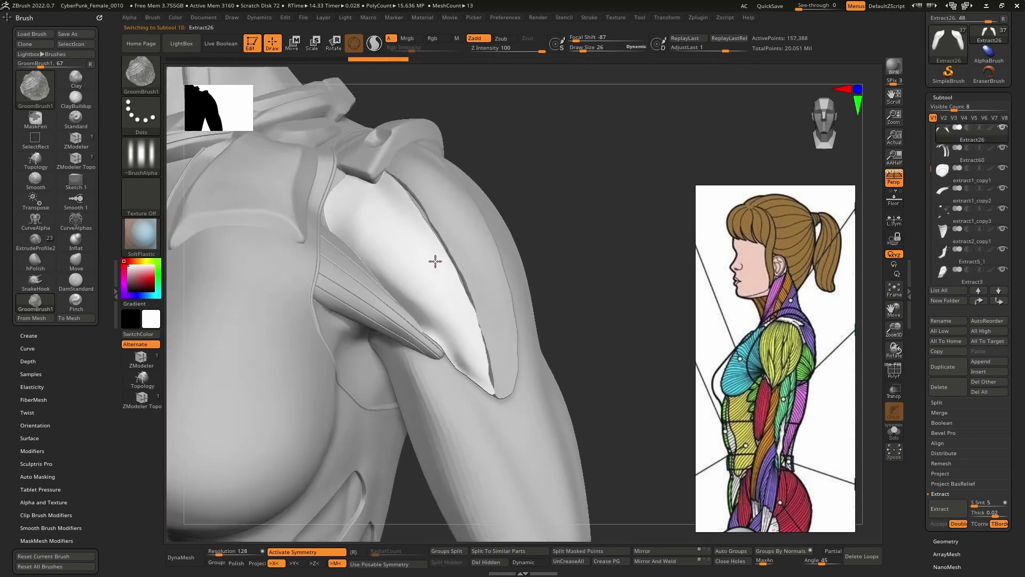
{"action": "left_click", "coordinate": [952, 388]}
{"action": "left_click_drag", "start_coordinate": [799, 348], "coordinate": [759, 331]}
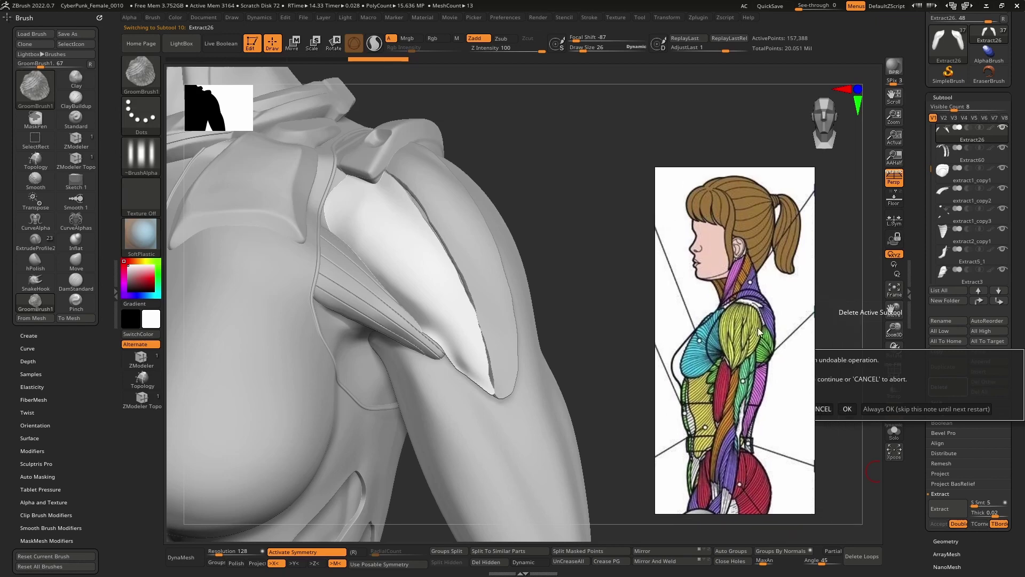
{"action": "left_click", "coordinate": [847, 409]}
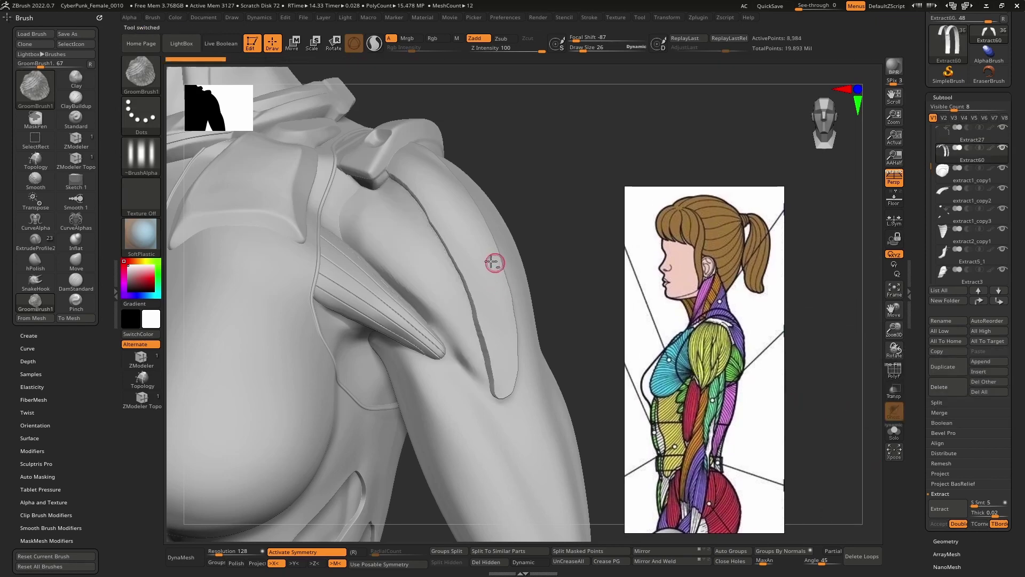
{"action": "left_click", "coordinate": [515, 280], "text": "alt"}
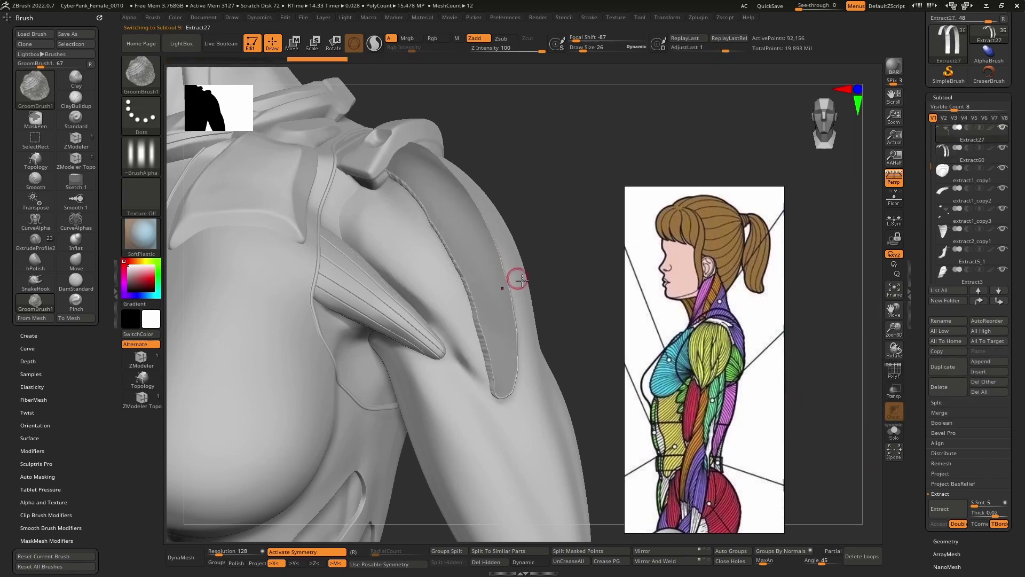
{"action": "left_click", "coordinate": [948, 387]}
{"action": "left_click", "coordinate": [848, 412]}
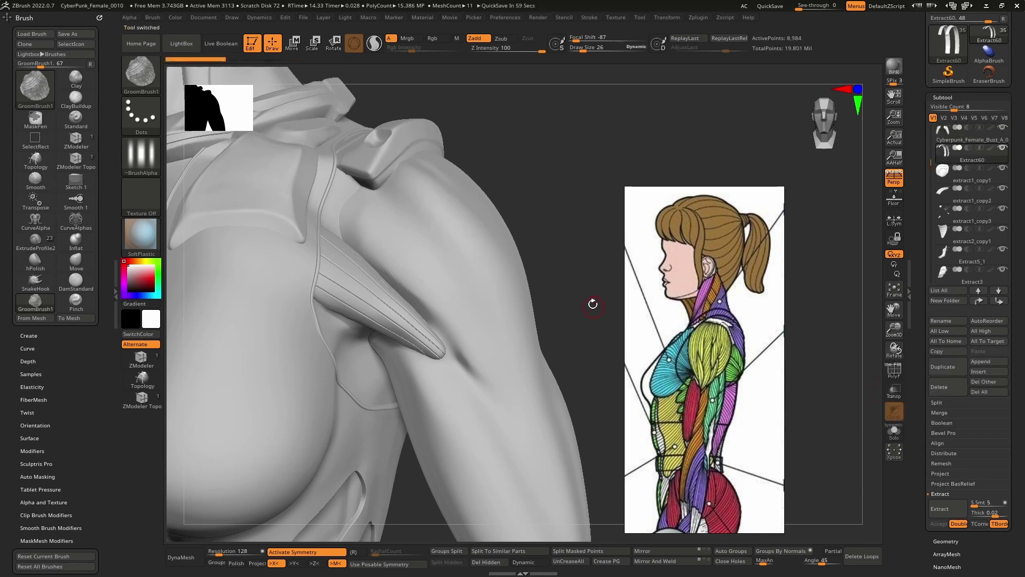
- Select the arm subtool and isolate it in Solo mode
{"action": "left_click", "coordinate": [500, 291], "text": "alt"}
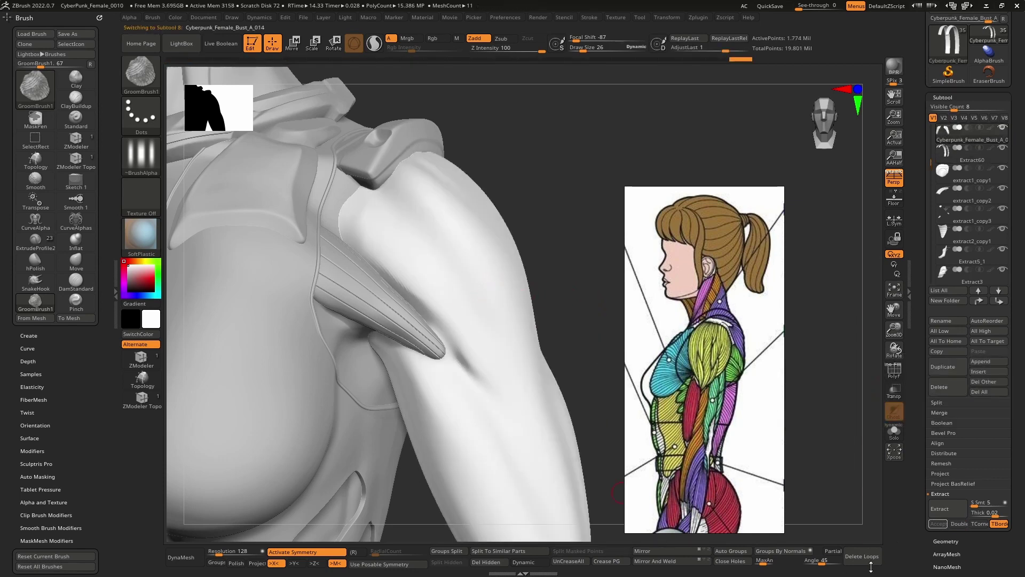
{"action": "left_click", "coordinate": [894, 431]}
{"action": "right_click_drag", "start_coordinate": [470, 235], "coordinate": [415, 269]}
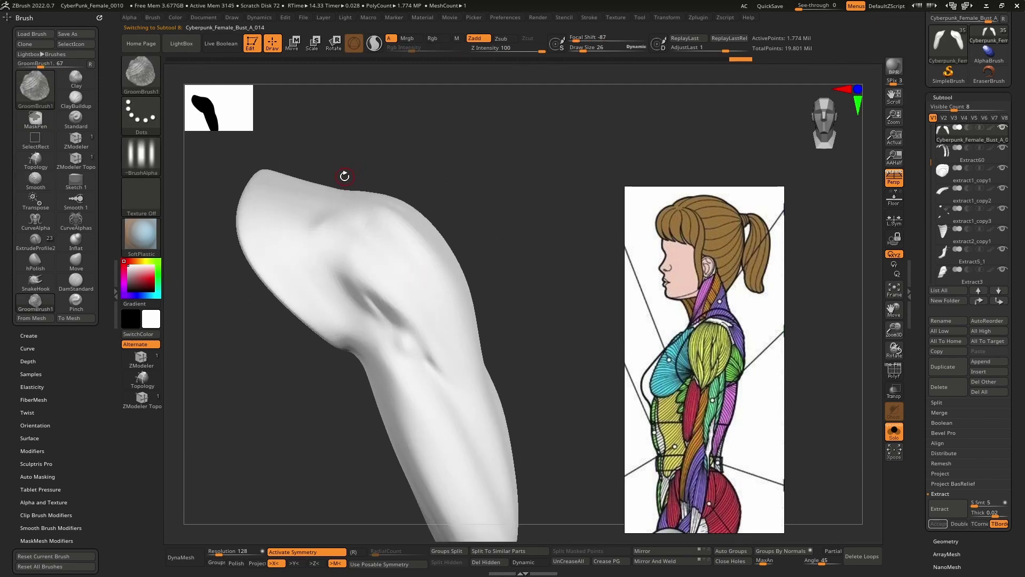
- Set the masking brush to MaskLasso and mask the whole deltoid area from the shoulder to the upper arm
{"action": "key", "text": "ctrl"}
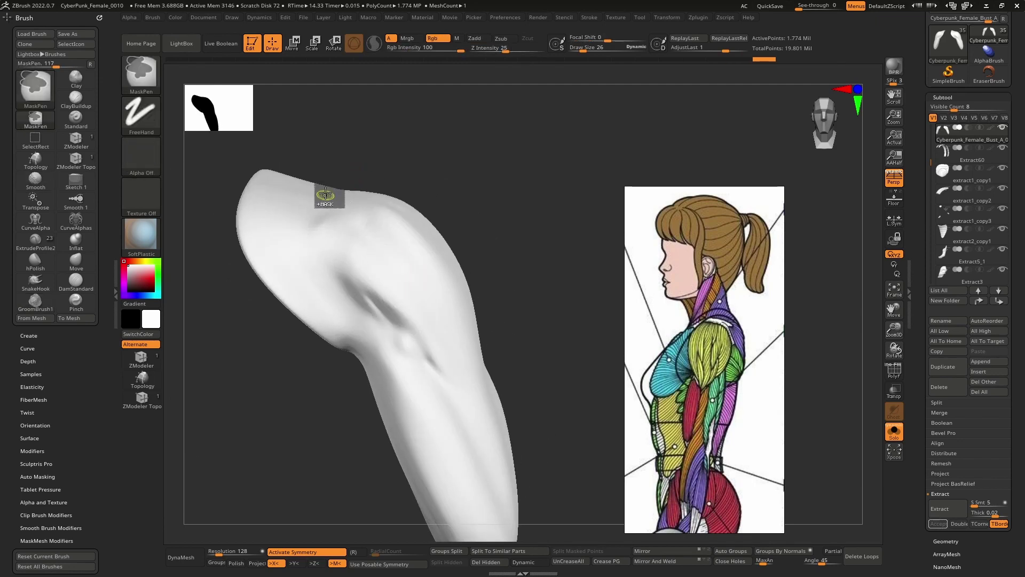
{"action": "key", "text": "b"}
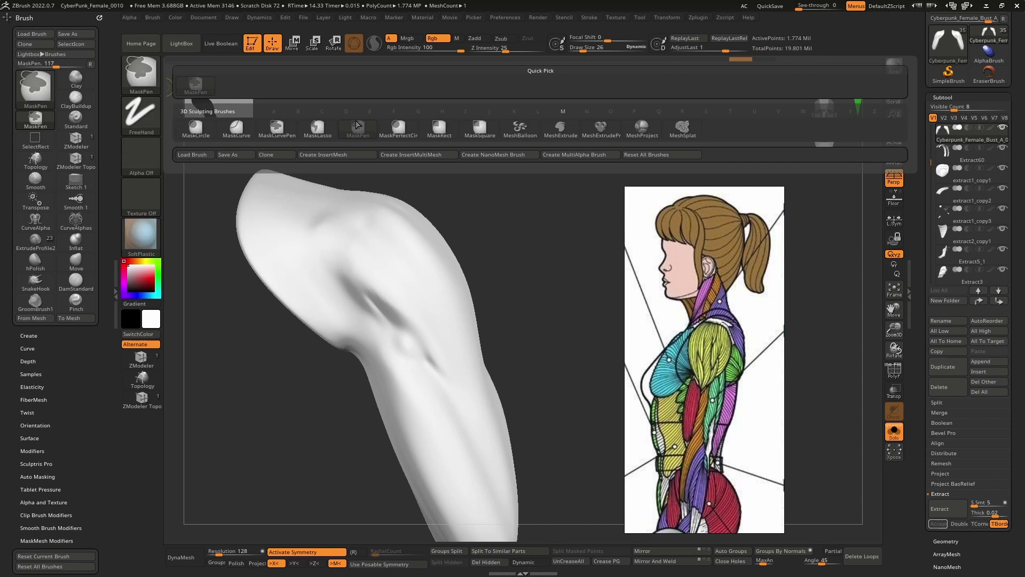
{"action": "left_click", "coordinate": [323, 129]}
{"action": "mouse_move", "coordinate": [378, 141]}
{"action": "left_mouse_down", "text": "ctrl"}
{"action": "mouse_move", "coordinate": [309, 217]}
{"action": "mouse_move", "coordinate": [309, 270]}
{"action": "mouse_move", "coordinate": [469, 377]}
{"action": "mouse_move", "coordinate": [533, 155]}
{"action": "left_mouse_up", "text": "ctrl"}
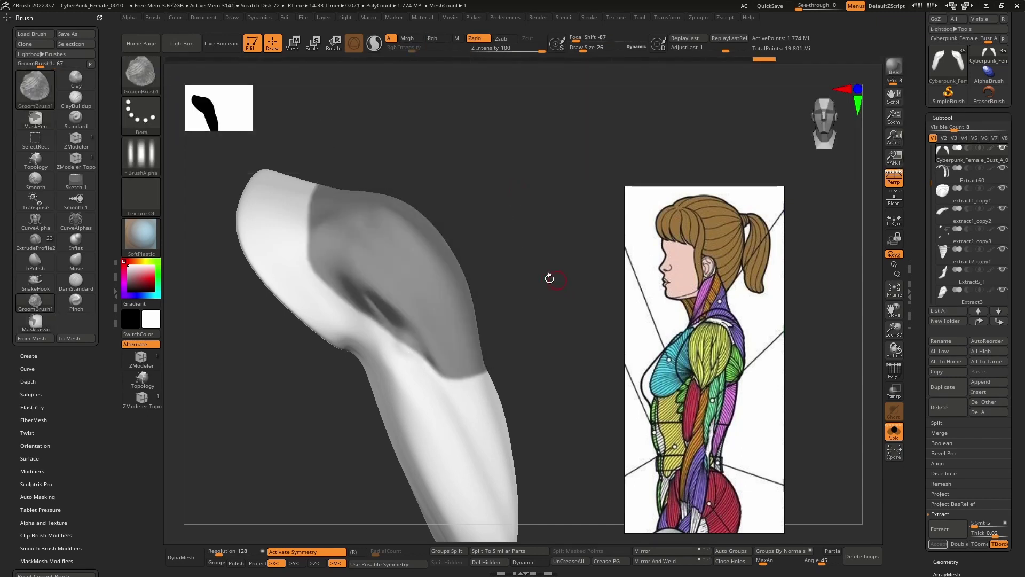
- Refine the deltoid mask's front border with the lasso and check its coverage on the back of the shoulder
{"action": "left_click_drag", "start_coordinate": [550, 279], "coordinate": [396, 254]}
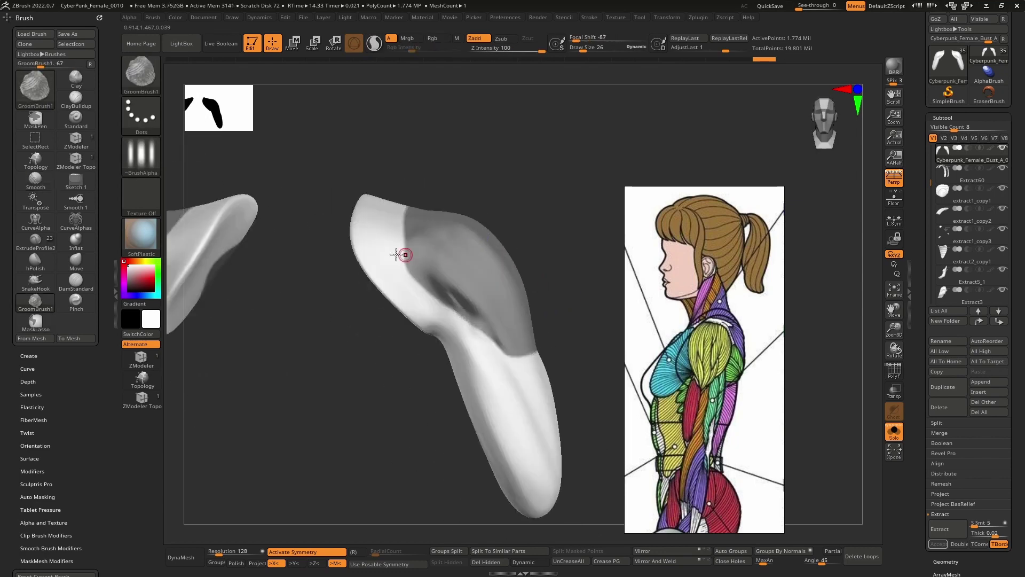
{"action": "mouse_move", "coordinate": [282, 339]}
{"action": "left_mouse_down", "text": "ctrl+alt"}
{"action": "mouse_move", "coordinate": [400, 325]}
{"action": "mouse_move", "coordinate": [389, 201]}
{"action": "mouse_move", "coordinate": [304, 174]}
{"action": "left_mouse_up", "text": "ctrl+alt"}
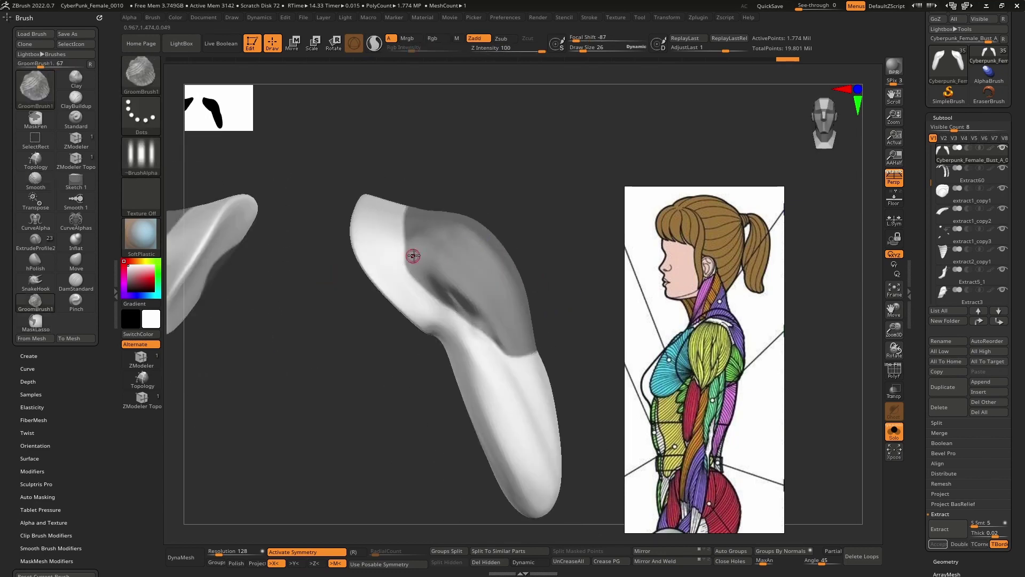
{"action": "mouse_move", "coordinate": [413, 256]}
{"action": "left_mouse_down"}
{"action": "mouse_move", "coordinate": [434, 223]}
{"action": "mouse_move", "coordinate": [452, 245]}
{"action": "mouse_move", "coordinate": [532, 262]}
{"action": "mouse_move", "coordinate": [531, 210]}
{"action": "mouse_move", "coordinate": [478, 222]}
{"action": "mouse_move", "coordinate": [460, 256]}
{"action": "mouse_move", "coordinate": [491, 303]}
{"action": "mouse_move", "coordinate": [487, 270]}
{"action": "mouse_move", "coordinate": [483, 343]}
{"action": "mouse_move", "coordinate": [439, 377]}
{"action": "mouse_move", "coordinate": [457, 311]}
{"action": "left_mouse_up"}
{"action": "mouse_move", "coordinate": [355, 433]}
{"action": "left_mouse_down", "text": "ctrl"}
{"action": "mouse_move", "coordinate": [454, 335]}
{"action": "mouse_move", "coordinate": [525, 241]}
{"action": "mouse_move", "coordinate": [578, 258]}
{"action": "mouse_move", "coordinate": [438, 446]}
{"action": "left_mouse_up", "text": "ctrl"}
{"action": "right_click_drag", "start_coordinate": [423, 370], "coordinate": [462, 376]}
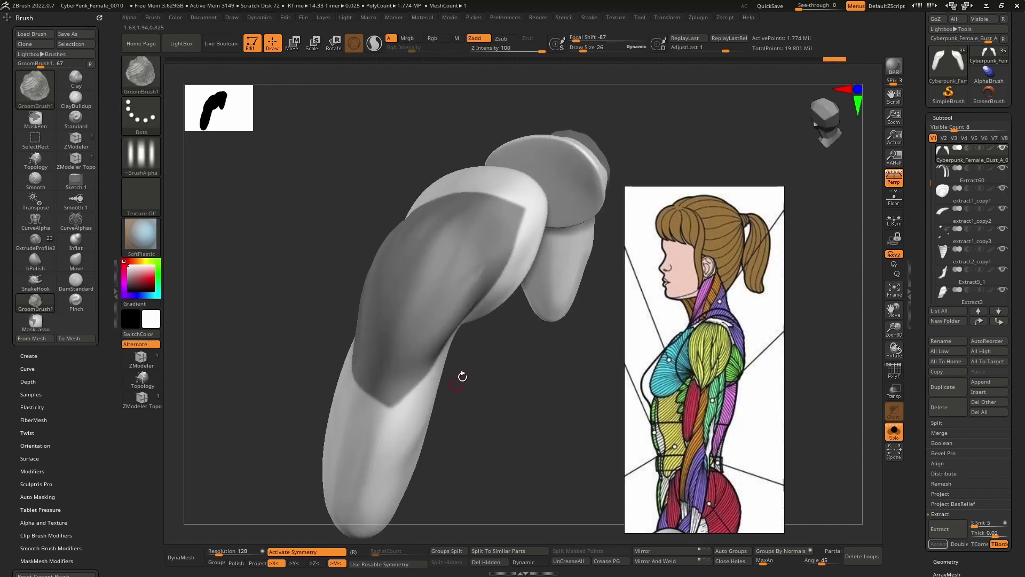
- Trim the deltoid mask's inner and lower borders on the back of the arm with the lasso and adjust its edge sharpness
{"action": "mouse_move", "coordinate": [462, 377]}
{"action": "left_mouse_down"}
{"action": "mouse_move", "coordinate": [455, 313]}
{"action": "mouse_move", "coordinate": [442, 338]}
{"action": "left_mouse_up"}
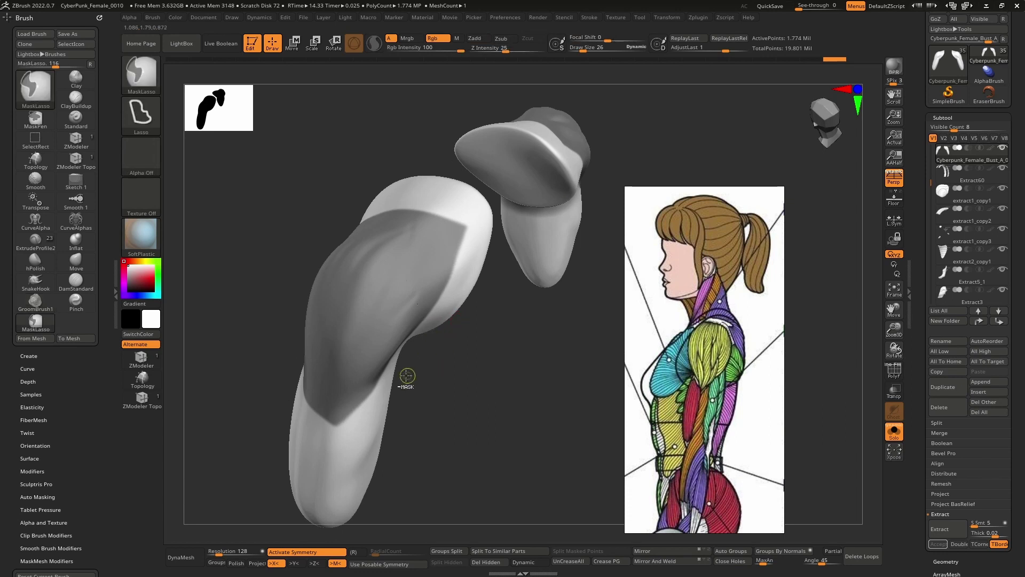
{"action": "mouse_move", "coordinate": [407, 375]}
{"action": "left_mouse_down", "text": "ctrl+alt"}
{"action": "mouse_move", "coordinate": [443, 250]}
{"action": "mouse_move", "coordinate": [517, 230]}
{"action": "mouse_move", "coordinate": [416, 424]}
{"action": "left_mouse_up", "text": "ctrl+alt"}
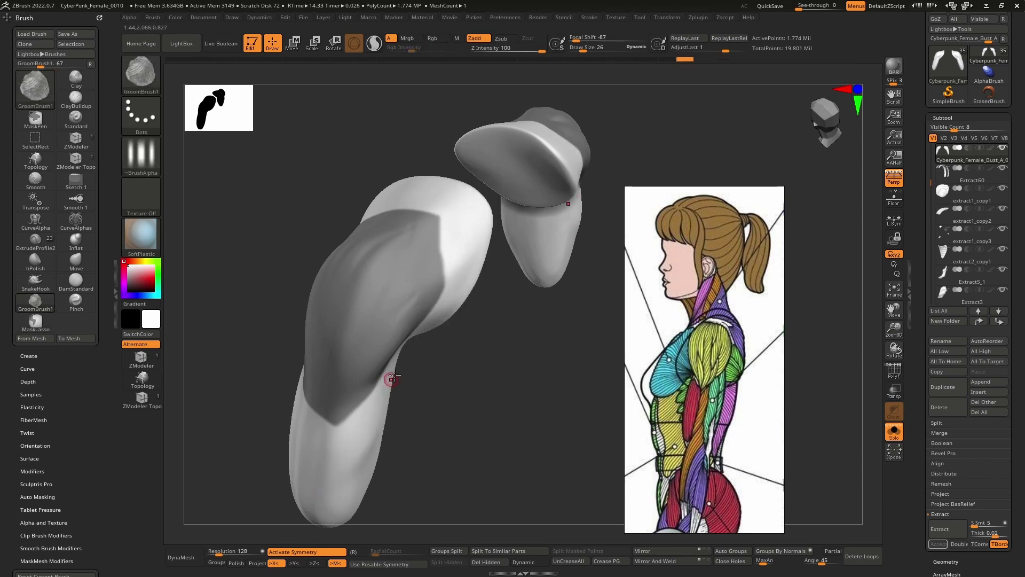
{"action": "left_click_drag", "start_coordinate": [392, 378], "coordinate": [418, 320]}
{"action": "mouse_move", "coordinate": [409, 401]}
{"action": "left_mouse_down", "text": "ctrl"}
{"action": "mouse_move", "coordinate": [427, 299]}
{"action": "mouse_move", "coordinate": [427, 204]}
{"action": "mouse_move", "coordinate": [448, 409]}
{"action": "mouse_move", "coordinate": [427, 409]}
{"action": "mouse_move", "coordinate": [418, 361]}
{"action": "mouse_move", "coordinate": [463, 335]}
{"action": "mouse_move", "coordinate": [387, 365]}
{"action": "mouse_move", "coordinate": [528, 365]}
{"action": "left_mouse_up", "text": "ctrl"}
{"action": "mouse_move", "coordinate": [465, 345]}
{"action": "left_mouse_down"}
{"action": "mouse_move", "coordinate": [418, 326]}
{"action": "mouse_move", "coordinate": [423, 355]}
{"action": "left_mouse_up"}
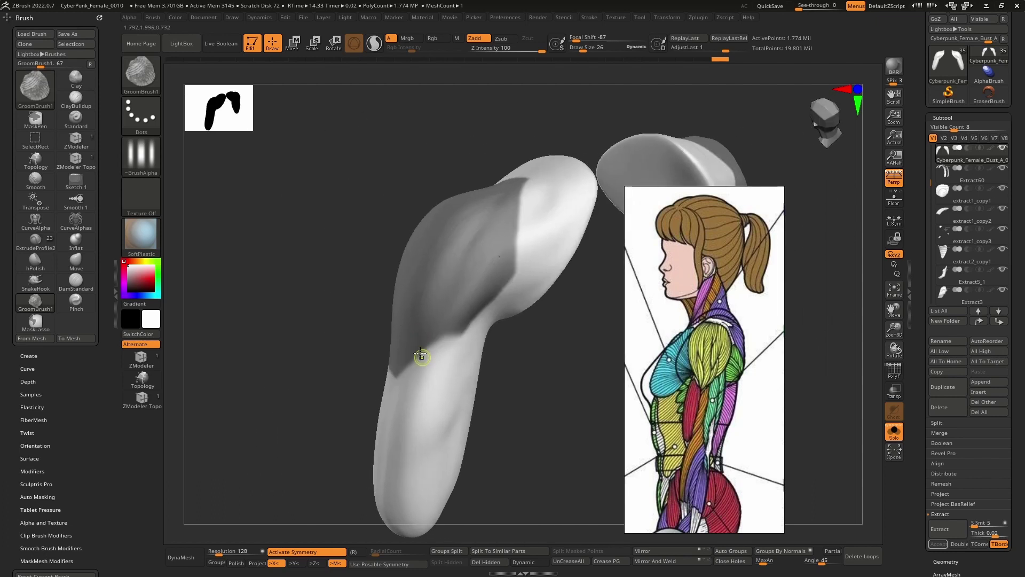
{"action": "left_click", "coordinate": [432, 389], "text": "ctrl"}
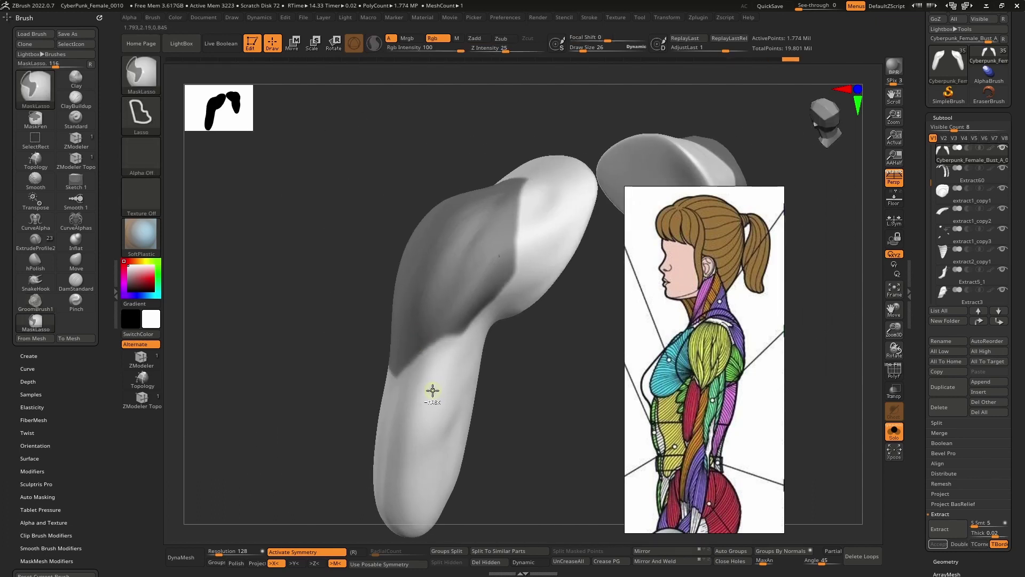
{"action": "left_click", "coordinate": [432, 390], "text": "ctrl"}
{"action": "left_click", "coordinate": [432, 390], "text": "ctrl"}
{"action": "left_click", "coordinate": [414, 372], "text": "ctrl"}
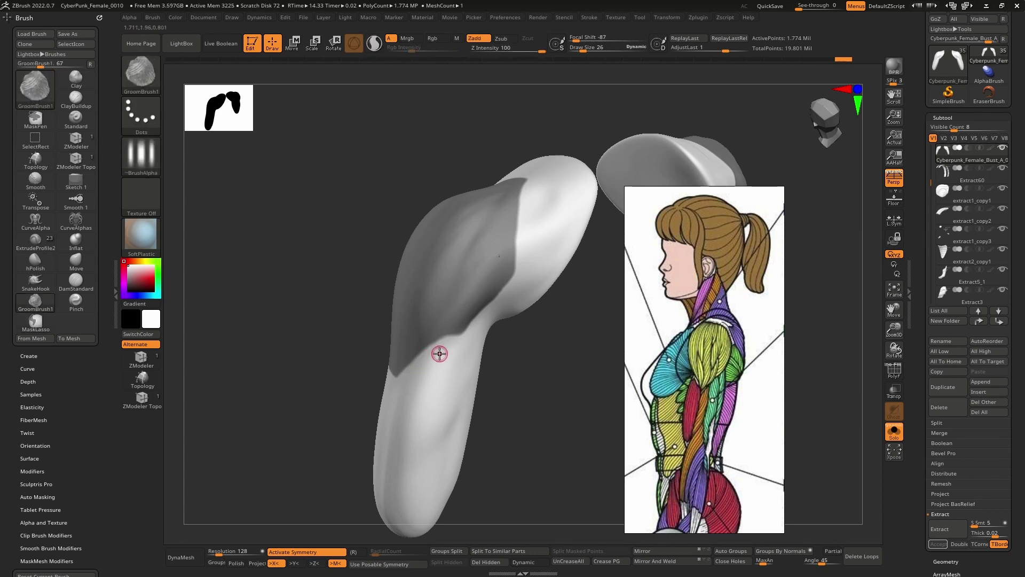
- Switch the masking brush to MaskPen and erase the deltoid mask's upper front corner into a rounded border
{"action": "left_click", "coordinate": [142, 66], "text": "ctrl"}
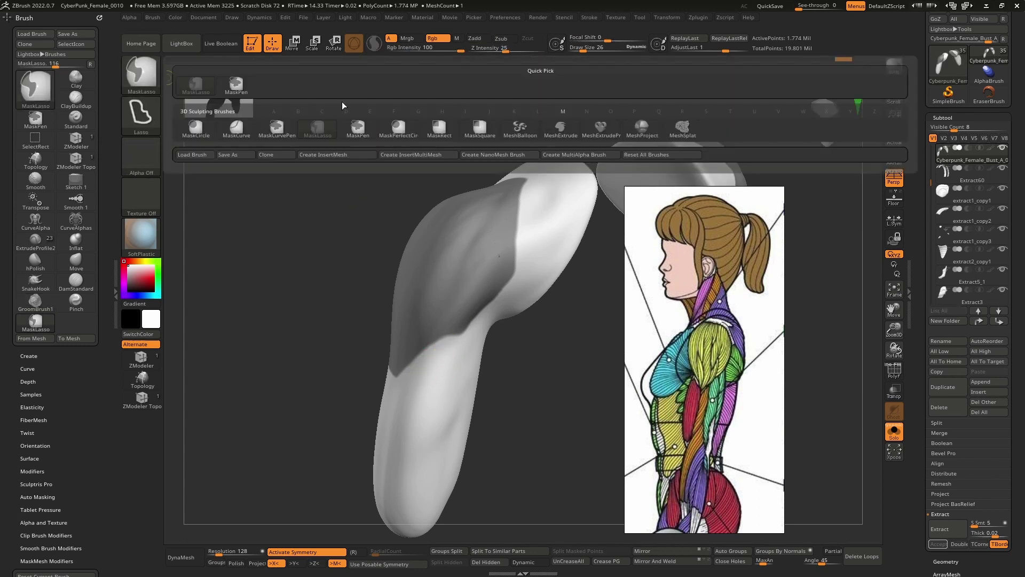
{"action": "left_click", "coordinate": [368, 131]}
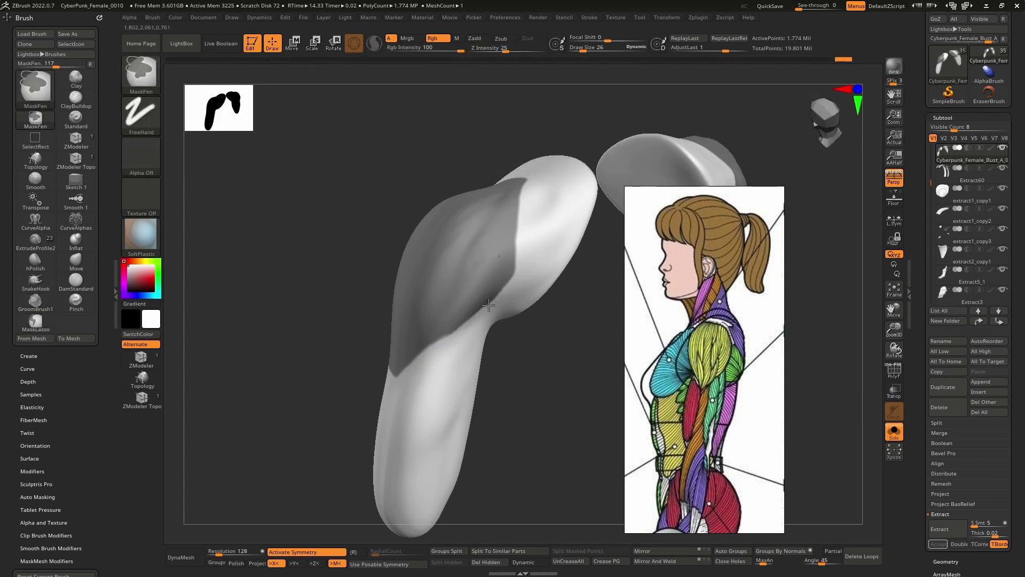
{"action": "mouse_move", "coordinate": [490, 270]}
{"action": "right_mouse_down"}
{"action": "mouse_move", "coordinate": [480, 245]}
{"action": "mouse_move", "coordinate": [517, 293]}
{"action": "mouse_move", "coordinate": [478, 277]}
{"action": "mouse_move", "coordinate": [377, 330]}
{"action": "right_mouse_up"}
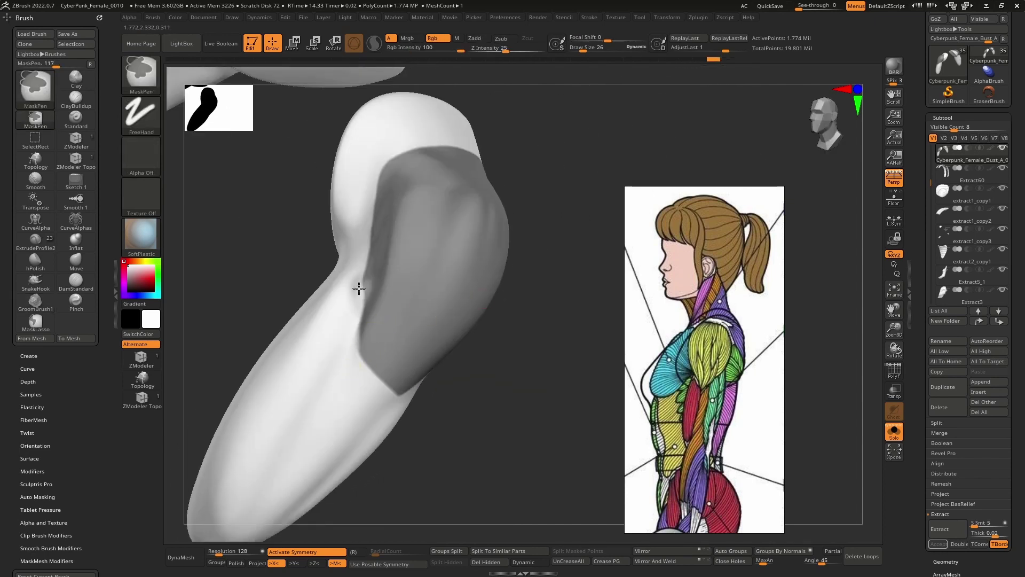
{"action": "mouse_move", "coordinate": [358, 288]}
{"action": "left_mouse_down", "text": "ctrl+alt"}
{"action": "mouse_move", "coordinate": [375, 216]}
{"action": "mouse_move", "coordinate": [416, 152]}
{"action": "left_mouse_up", "text": "ctrl+alt"}
{"action": "mouse_move", "coordinate": [419, 165]}
{"action": "right_mouse_down"}
{"action": "mouse_move", "coordinate": [442, 251]}
{"action": "mouse_move", "coordinate": [429, 247]}
{"action": "right_mouse_up"}
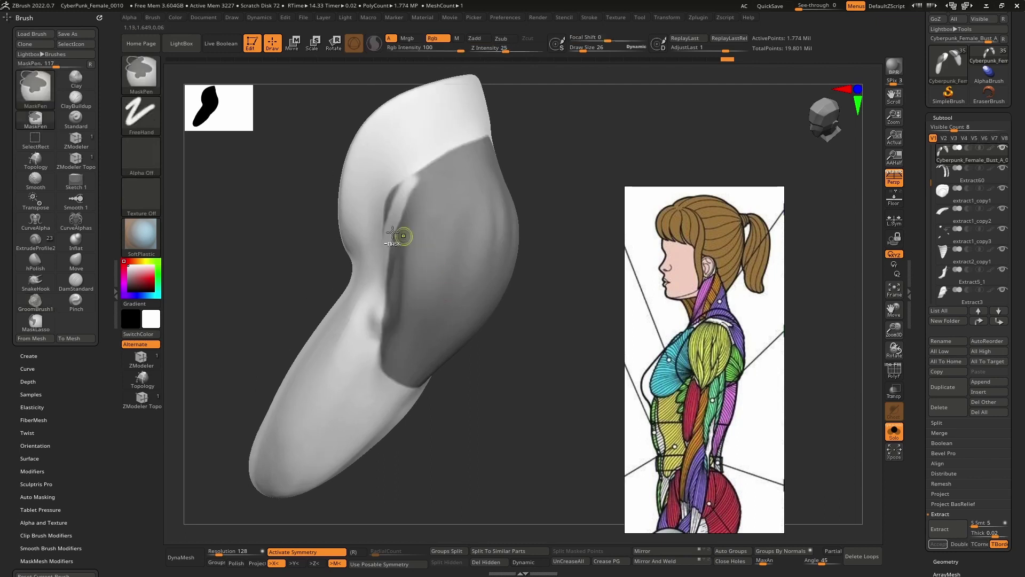
{"action": "left_click_drag", "start_coordinate": [382, 251], "coordinate": [439, 152], "text": "ctrl+alt"}
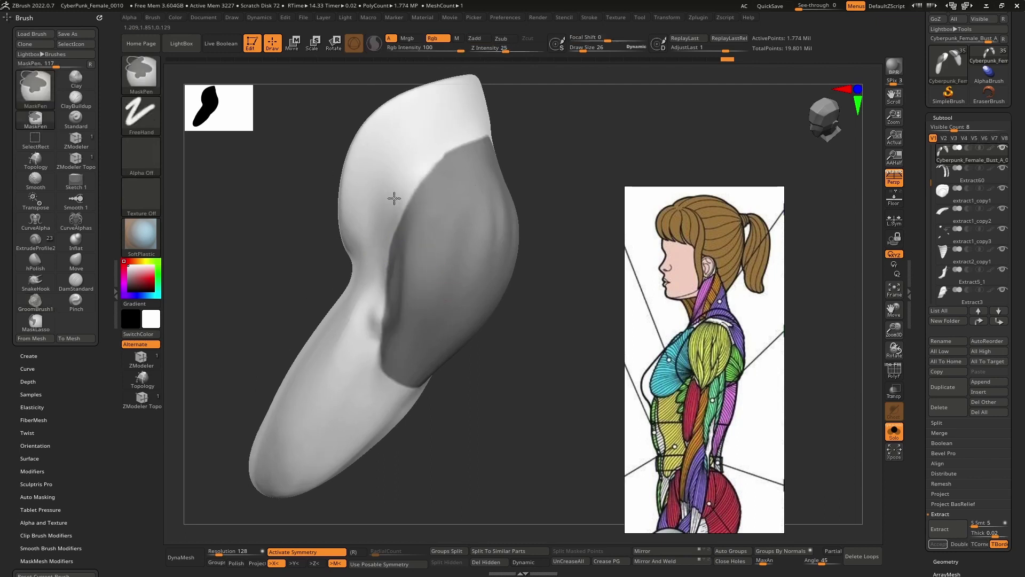
- Erase the deltoid mask's upper border and lower corner with MaskPen so the mask tapers down the upper arm
{"action": "mouse_move", "coordinate": [394, 198]}
{"action": "right_mouse_down"}
{"action": "mouse_move", "coordinate": [442, 263]}
{"action": "mouse_move", "coordinate": [396, 265]}
{"action": "right_mouse_up"}
{"action": "mouse_move", "coordinate": [394, 240]}
{"action": "left_mouse_down", "text": "ctrl+alt"}
{"action": "mouse_move", "coordinate": [400, 224]}
{"action": "mouse_move", "coordinate": [466, 199]}
{"action": "left_mouse_up", "text": "ctrl+alt"}
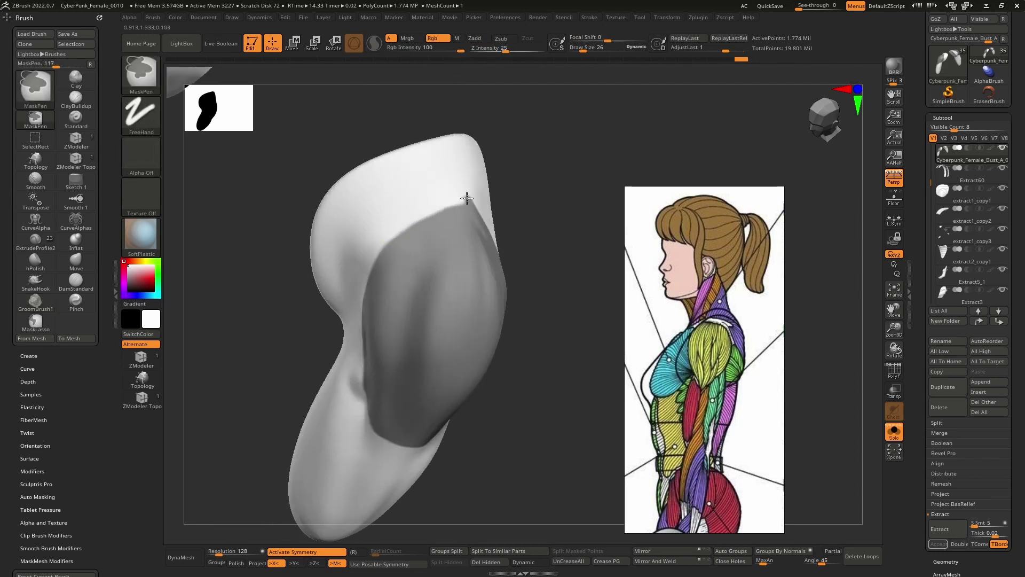
{"action": "mouse_move", "coordinate": [467, 198]}
{"action": "right_mouse_down"}
{"action": "mouse_move", "coordinate": [513, 213]}
{"action": "mouse_move", "coordinate": [442, 354]}
{"action": "mouse_move", "coordinate": [483, 302]}
{"action": "mouse_move", "coordinate": [460, 312]}
{"action": "right_mouse_up"}
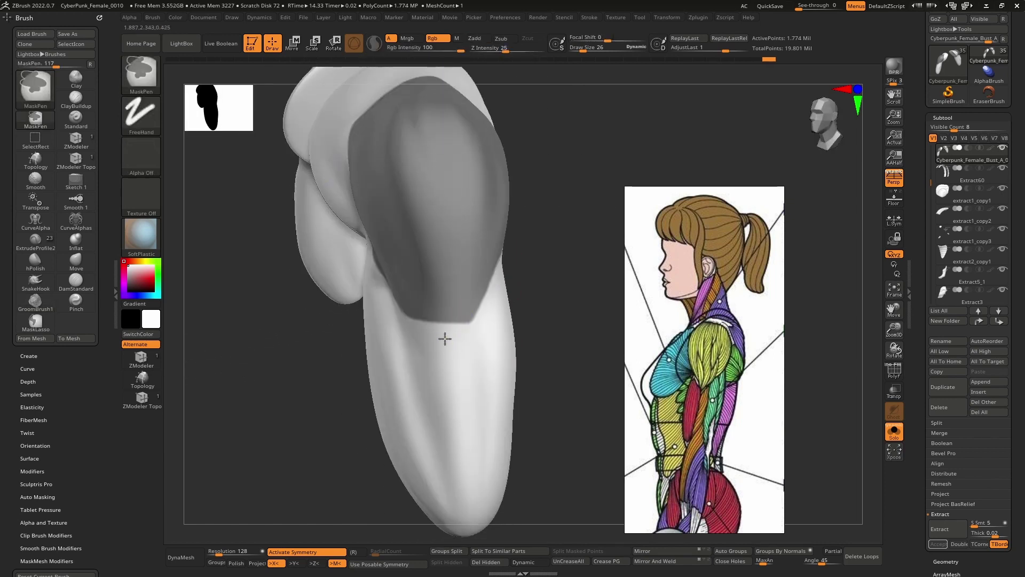
{"action": "left_click_drag", "start_coordinate": [444, 338], "coordinate": [502, 255], "text": "ctrl+alt"}
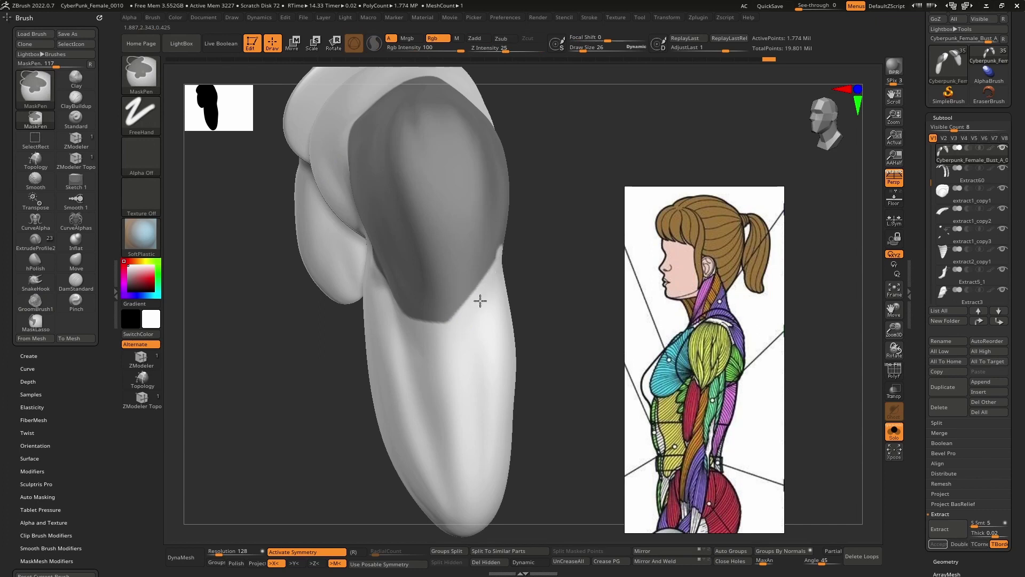
- Trim the deltoid mask's other lower edge into a smooth taper with MaskPen and check the mask on both arms
{"action": "mouse_move", "coordinate": [428, 327]}
{"action": "right_mouse_down"}
{"action": "mouse_move", "coordinate": [489, 346]}
{"action": "mouse_move", "coordinate": [418, 322]}
{"action": "mouse_move", "coordinate": [376, 357]}
{"action": "right_mouse_up"}
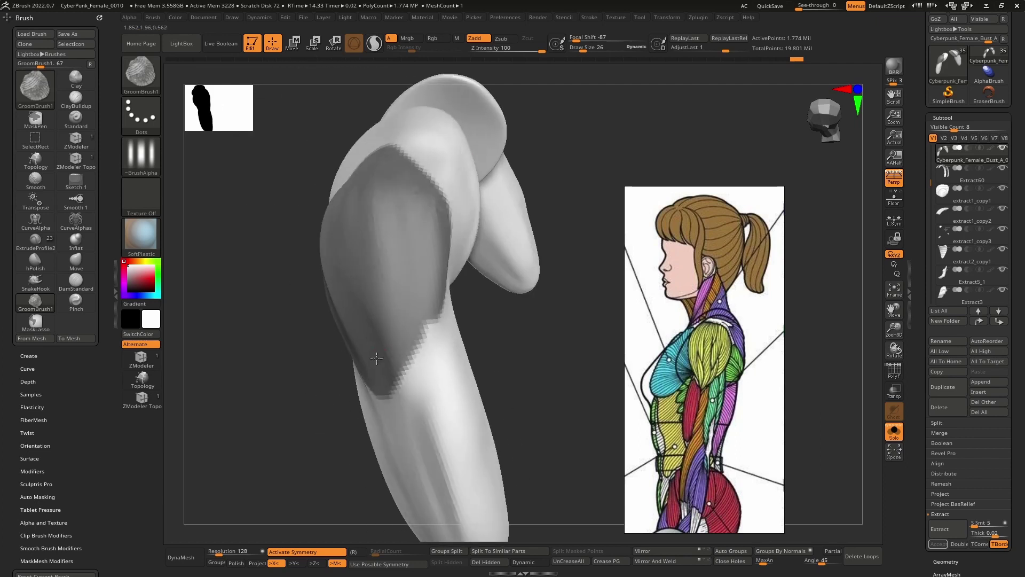
{"action": "mouse_move", "coordinate": [457, 222]}
{"action": "right_mouse_down"}
{"action": "mouse_move", "coordinate": [440, 265]}
{"action": "mouse_move", "coordinate": [412, 283]}
{"action": "right_mouse_up"}
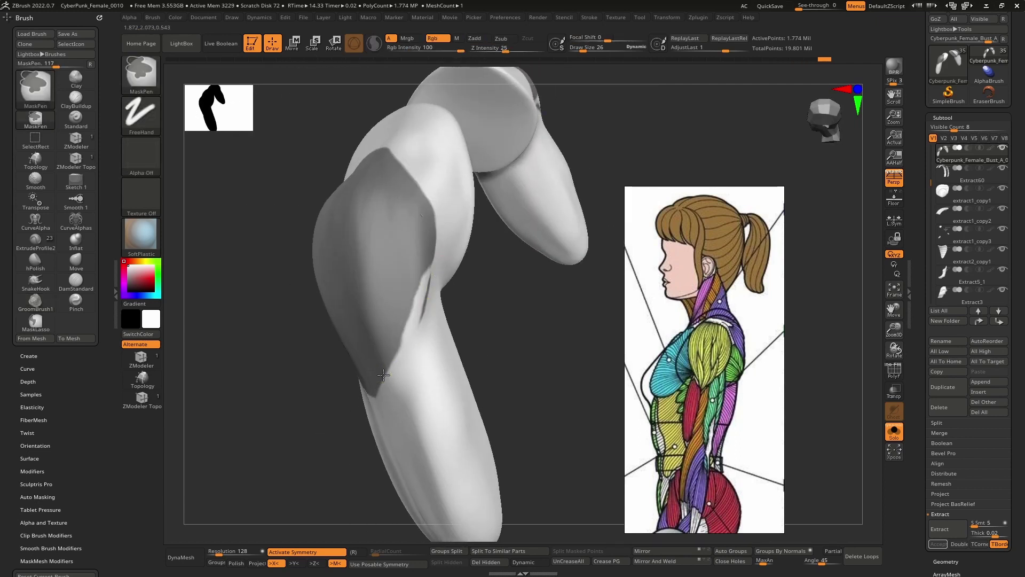
{"action": "mouse_move", "coordinate": [384, 375]}
{"action": "left_mouse_down", "text": "ctrl"}
{"action": "mouse_move", "coordinate": [418, 302]}
{"action": "mouse_move", "coordinate": [415, 309]}
{"action": "left_mouse_up", "text": "ctrl"}
{"action": "mouse_move", "coordinate": [414, 309]}
{"action": "right_mouse_down"}
{"action": "mouse_move", "coordinate": [404, 331]}
{"action": "mouse_move", "coordinate": [540, 299]}
{"action": "mouse_move", "coordinate": [549, 244]}
{"action": "mouse_move", "coordinate": [551, 268]}
{"action": "right_mouse_up"}
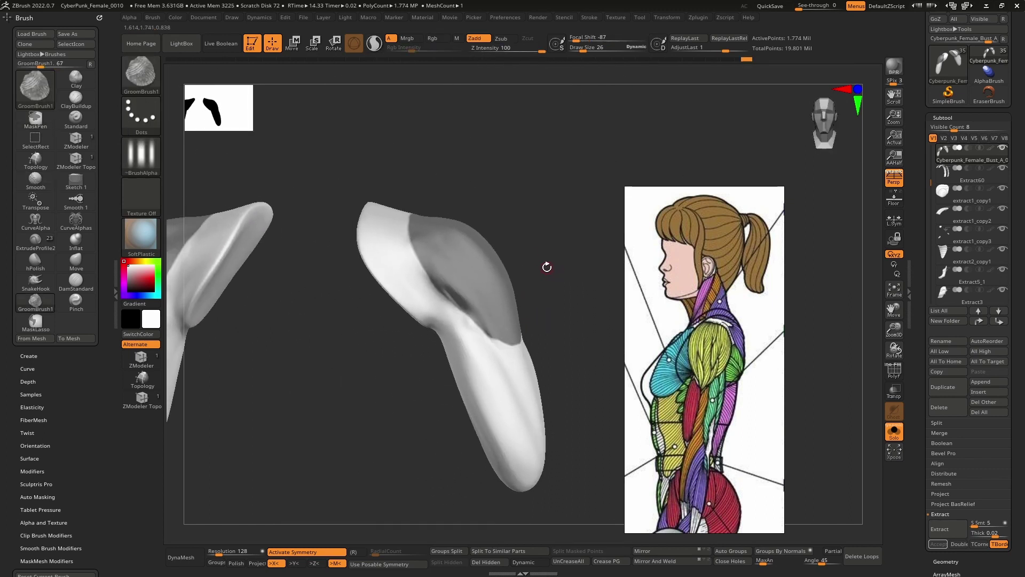
{"action": "mouse_move", "coordinate": [540, 233]}
{"action": "right_mouse_down"}
{"action": "mouse_move", "coordinate": [515, 249]}
{"action": "mouse_move", "coordinate": [519, 229]}
{"action": "mouse_move", "coordinate": [536, 246]}
{"action": "right_mouse_up"}
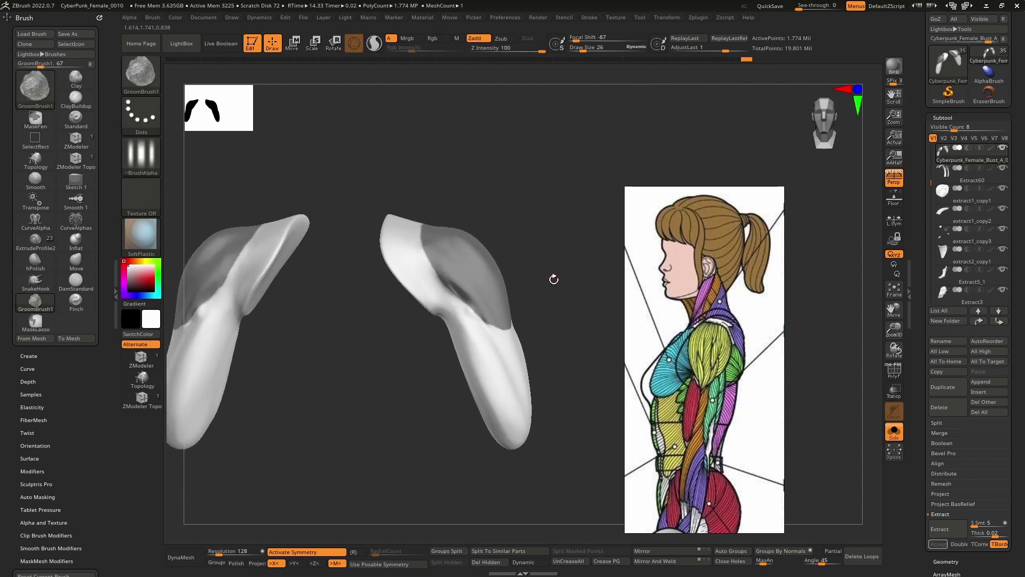
- Duplicate the masked arm subtool, isolate the deltoid region on the copy and try to delete its hidden geometry
{"action": "left_click", "coordinate": [942, 386]}
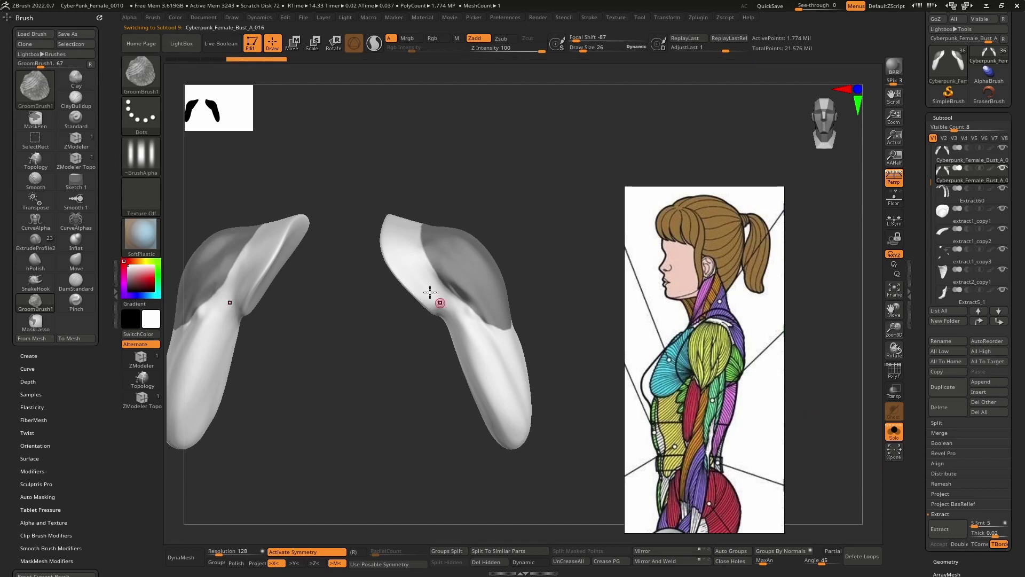
{"action": "left_click", "coordinate": [579, 313], "text": "ctrl"}
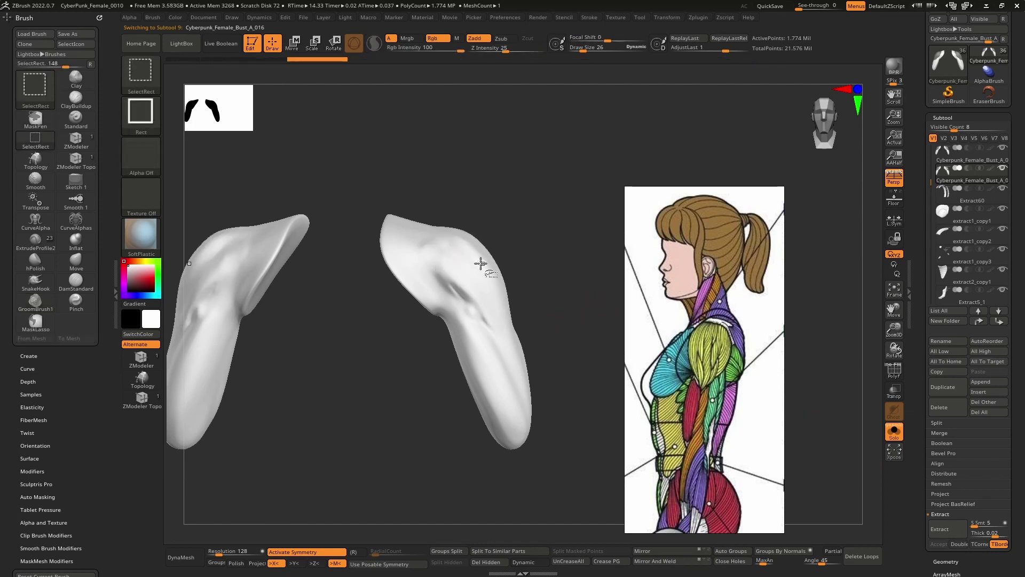
{"action": "left_click", "coordinate": [490, 562]}
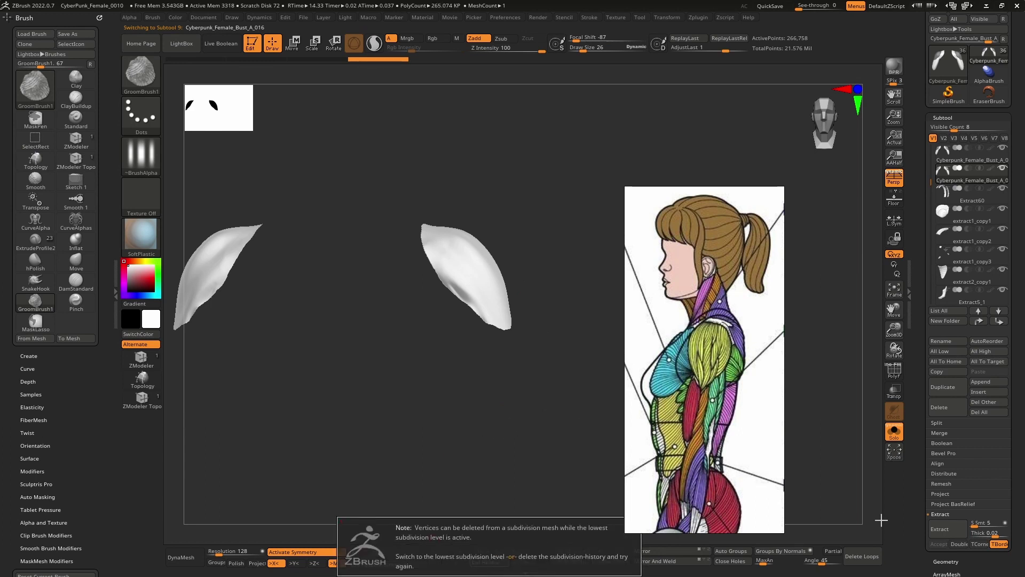
- Remove the copy's lower subdivision levels and delete the hidden geometry around the deltoid pieces
{"action": "left_click", "coordinate": [945, 561]}
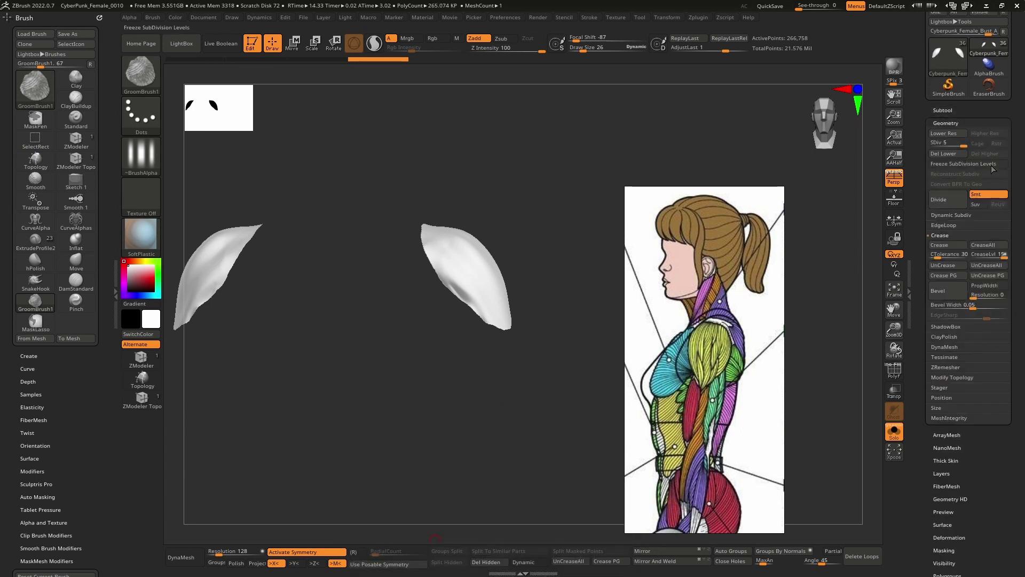
{"action": "left_click", "coordinate": [949, 154]}
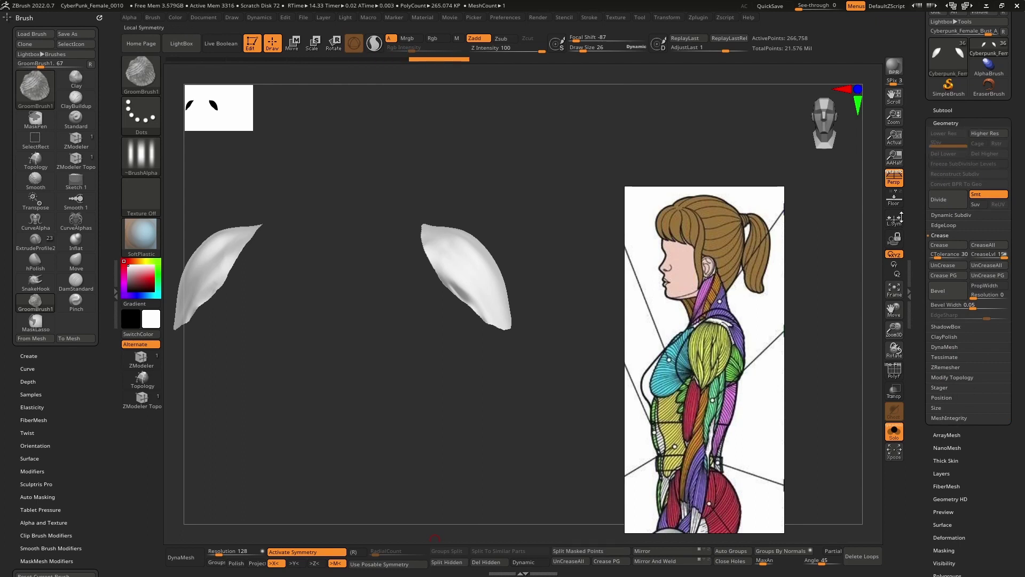
{"action": "left_click", "coordinate": [489, 562]}
{"action": "right_click_drag", "start_coordinate": [533, 278], "coordinate": [491, 375], "text": "ctrl"}
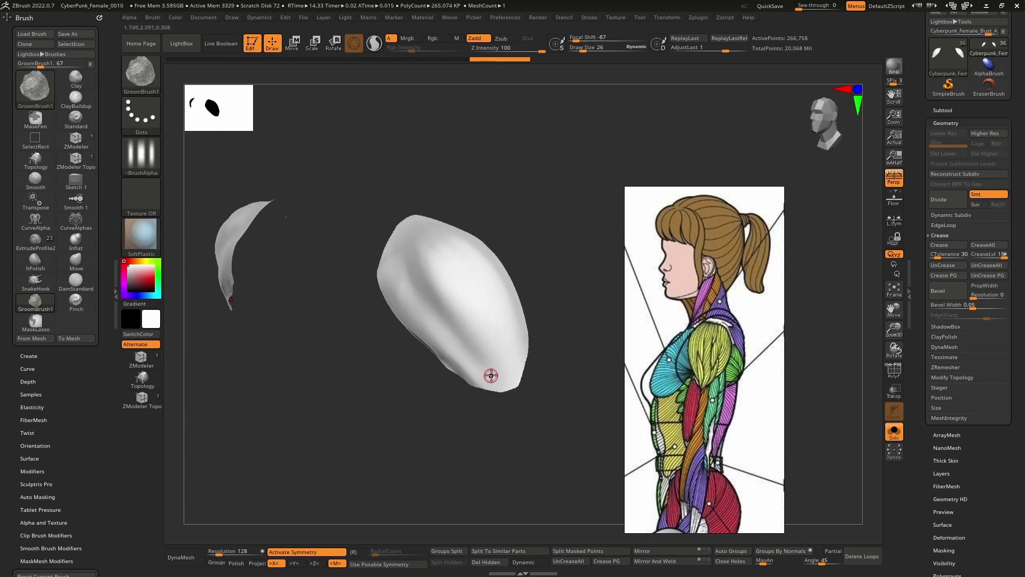
- Reduce the deltoid pieces' mesh density with repeated ZRemesher passes set to Half, showing the PolyFrame to check the topology
{"action": "left_click", "coordinate": [938, 368]}
{"action": "left_click", "coordinate": [960, 307]}
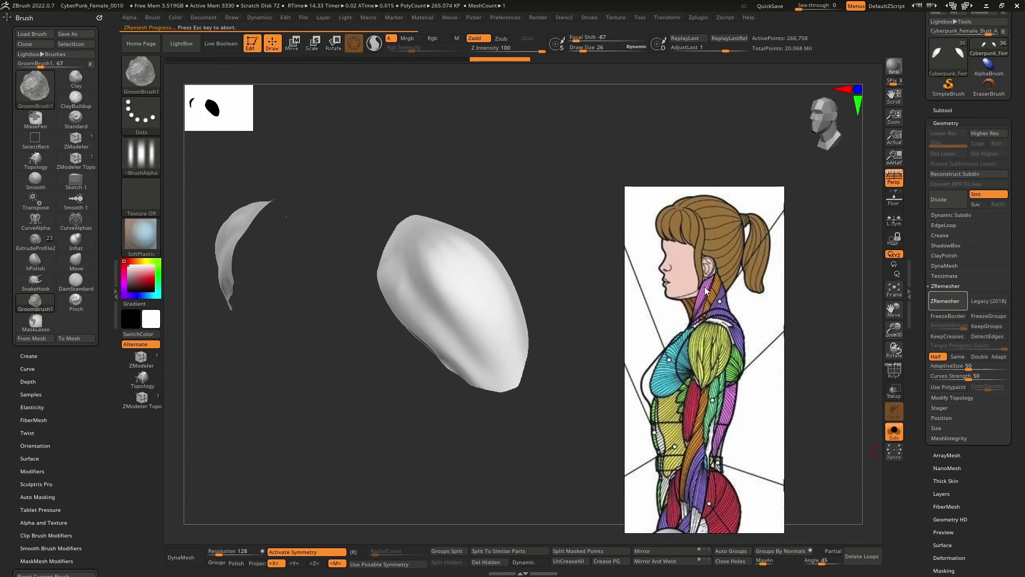
{"action": "right_click_drag", "start_coordinate": [696, 291], "coordinate": [1024, 261]}
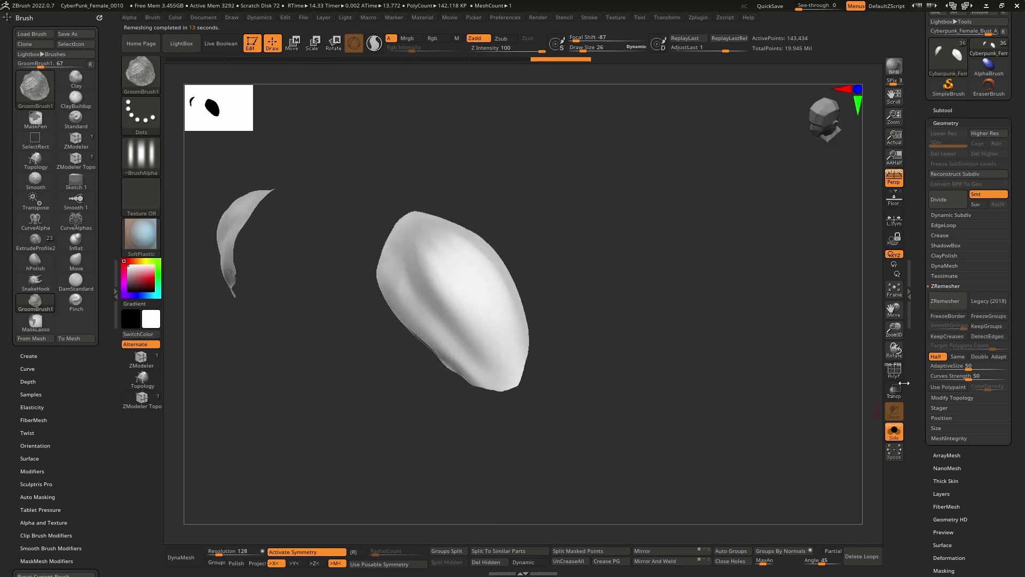
{"action": "left_click", "coordinate": [894, 368]}
{"action": "mouse_move", "coordinate": [585, 324]}
{"action": "left_mouse_down"}
{"action": "mouse_move", "coordinate": [570, 346]}
{"action": "mouse_move", "coordinate": [582, 334]}
{"action": "left_mouse_up"}
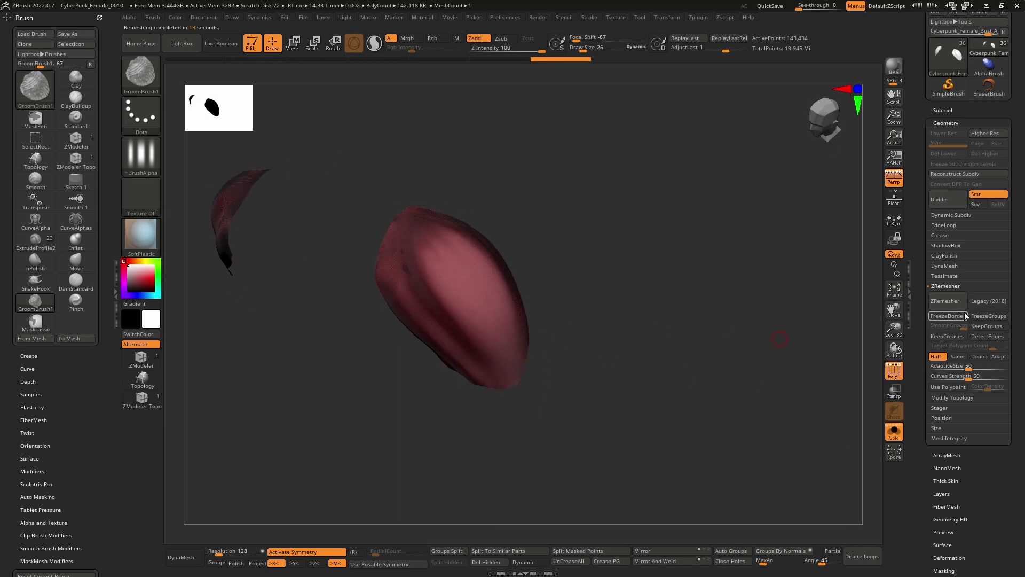
{"action": "left_click", "coordinate": [950, 301]}
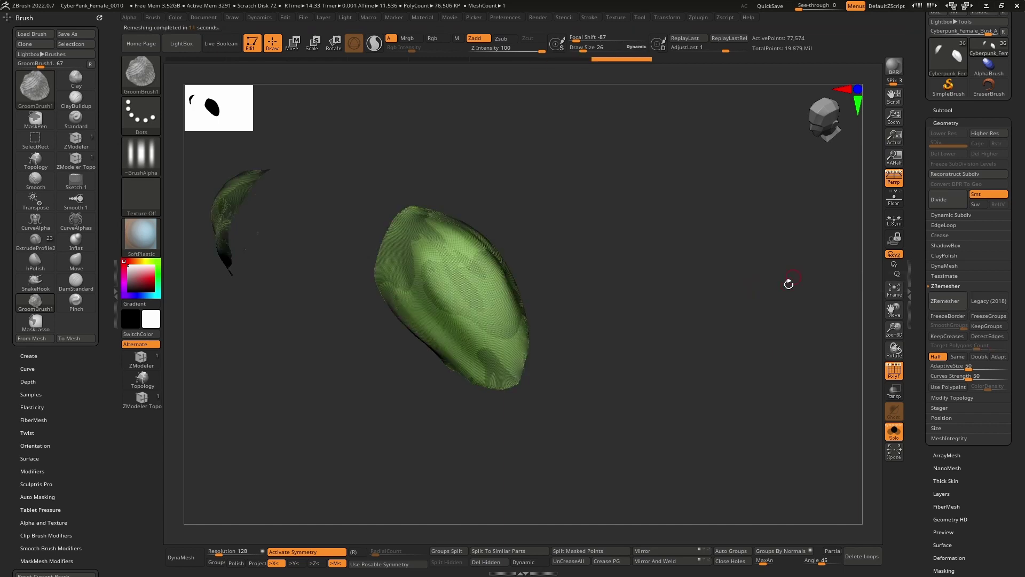
{"action": "left_click", "coordinate": [949, 307]}
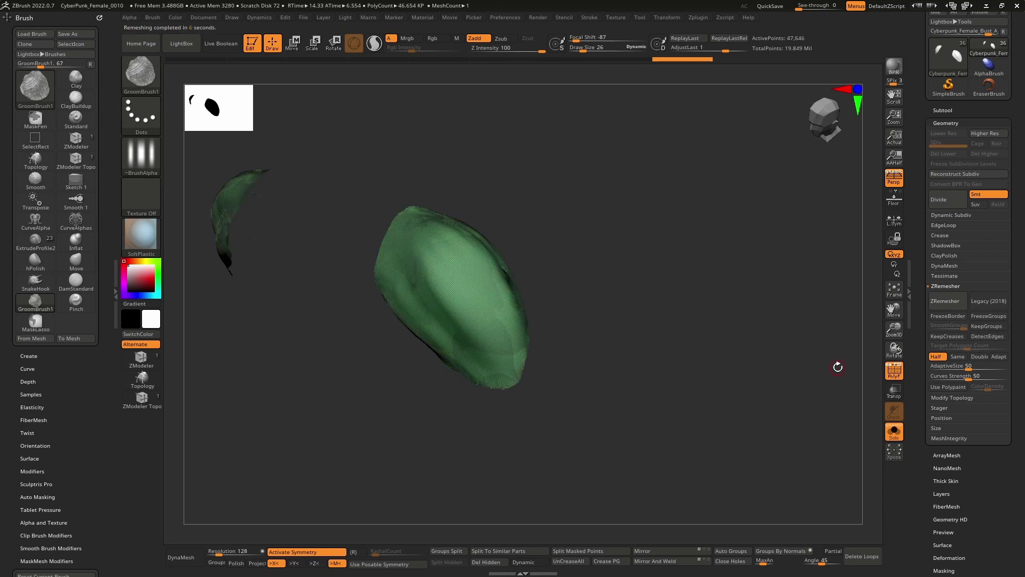
{"action": "left_click", "coordinate": [944, 301]}
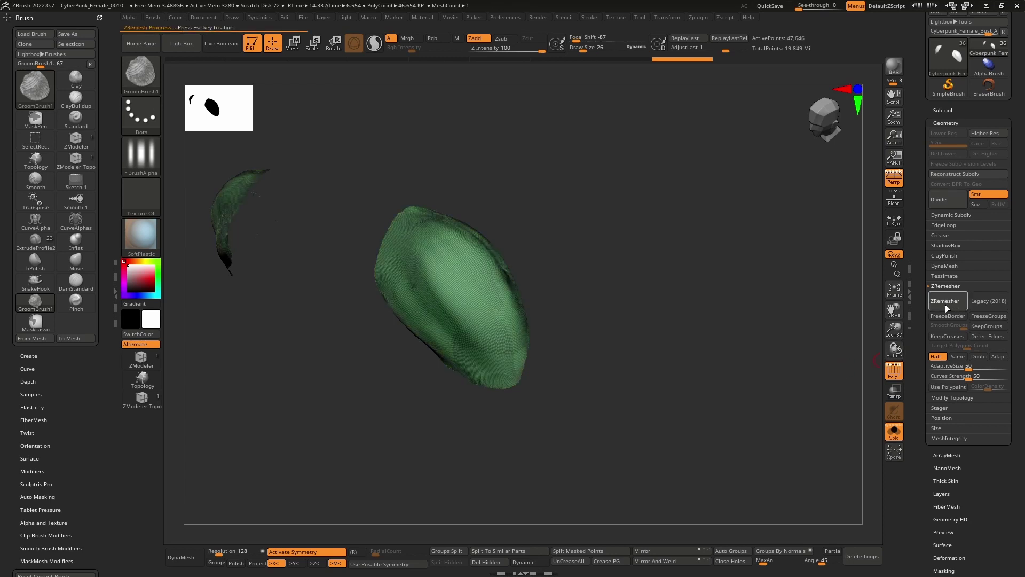
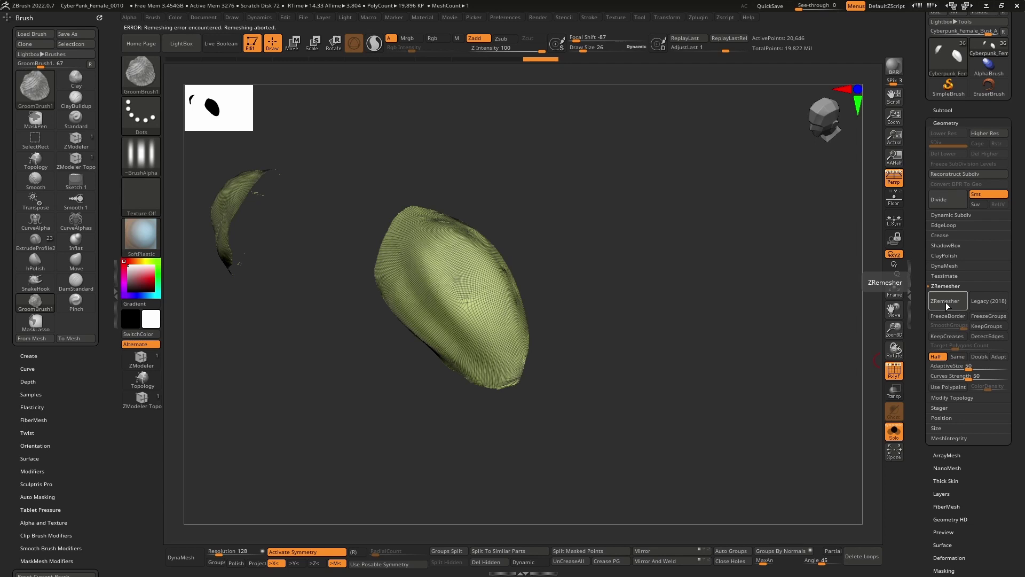
{"action": "left_click", "coordinate": [947, 305]}
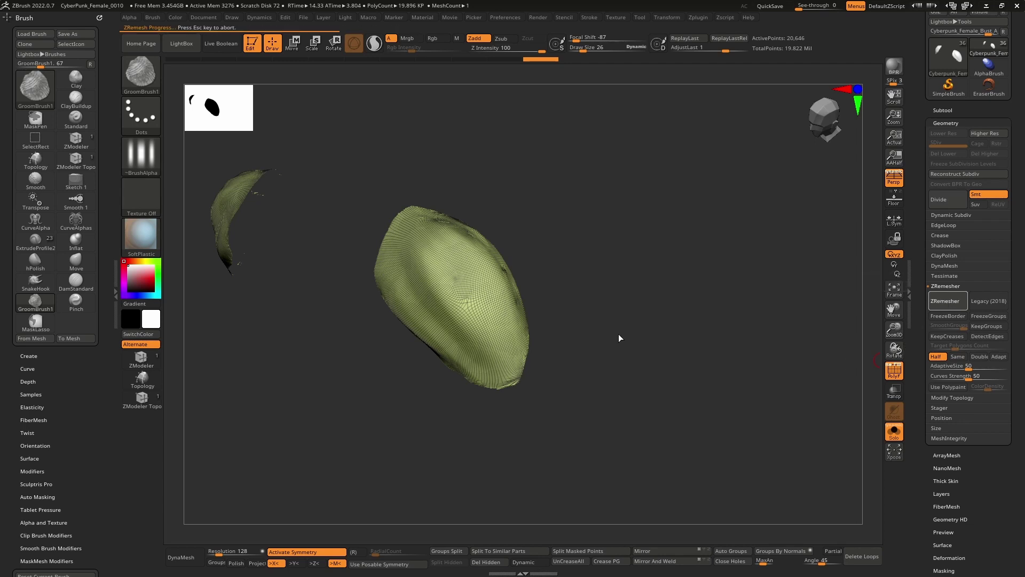
- Rebuild the deltoid pieces as closed volumes with DynaMesh at resolution 128, then run ZRemesher with Half and Adapt
{"action": "left_click_drag", "start_coordinate": [646, 316], "coordinate": [665, 309]}
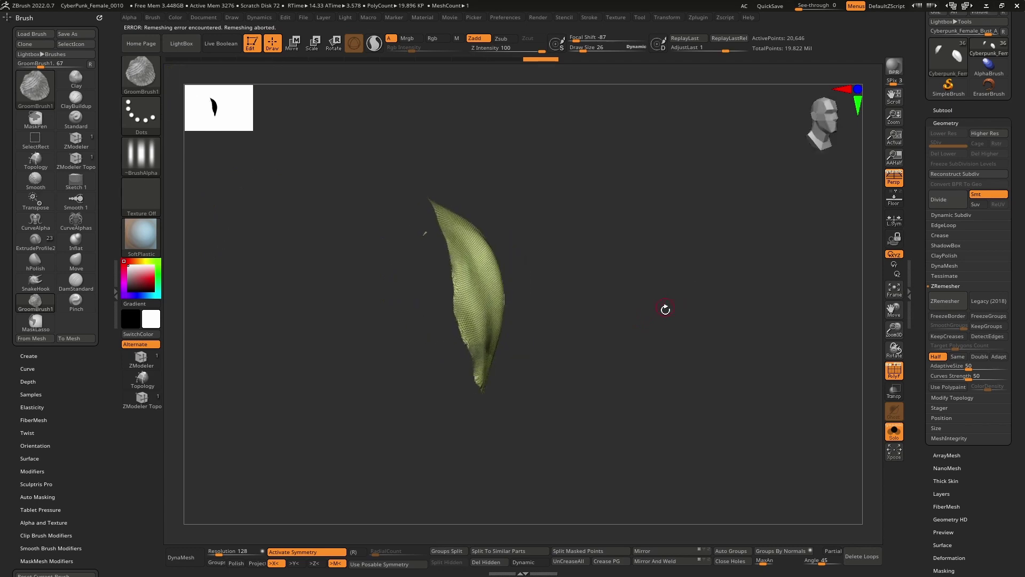
{"action": "left_click", "coordinate": [181, 557]}
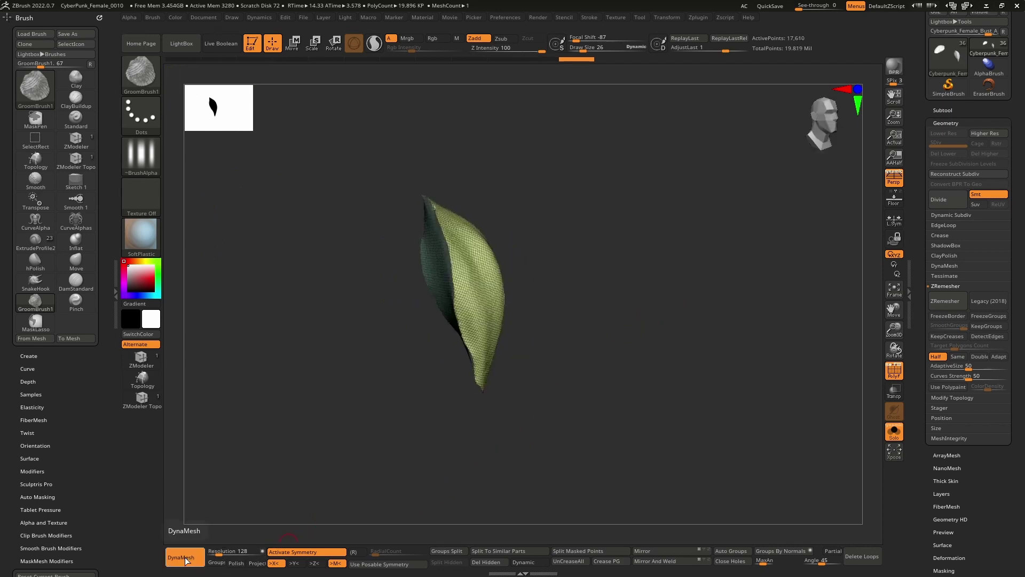
{"action": "mouse_move", "coordinate": [476, 385]}
{"action": "left_mouse_down"}
{"action": "mouse_move", "coordinate": [512, 355]}
{"action": "mouse_move", "coordinate": [480, 364]}
{"action": "left_mouse_up"}
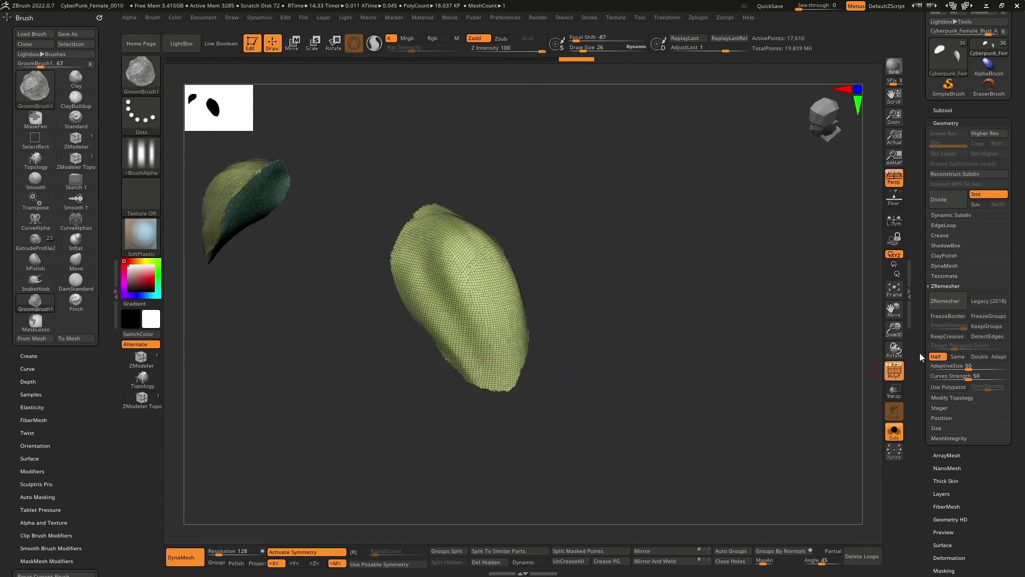
{"action": "left_click", "coordinate": [998, 357]}
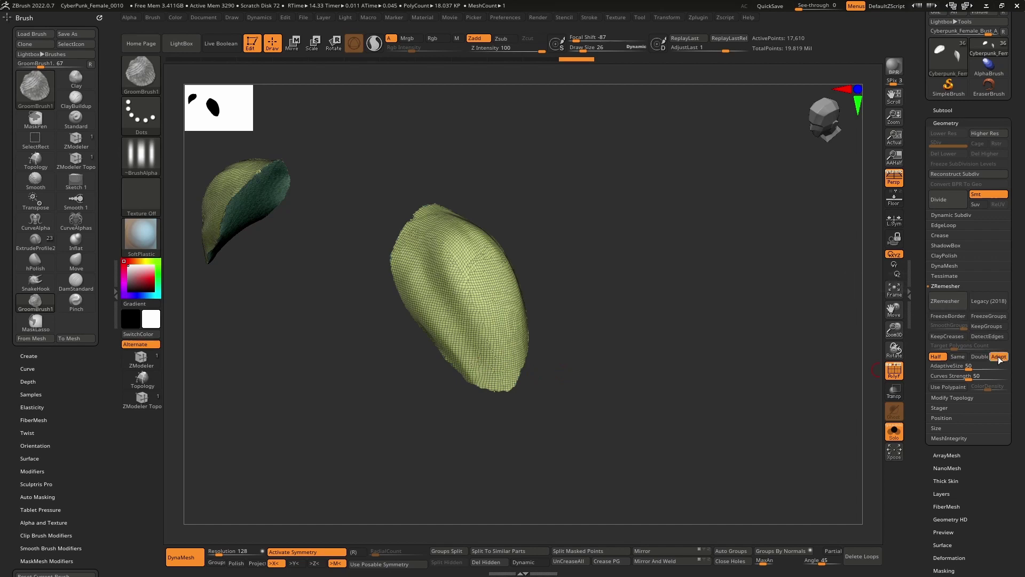
{"action": "left_click", "coordinate": [956, 308]}
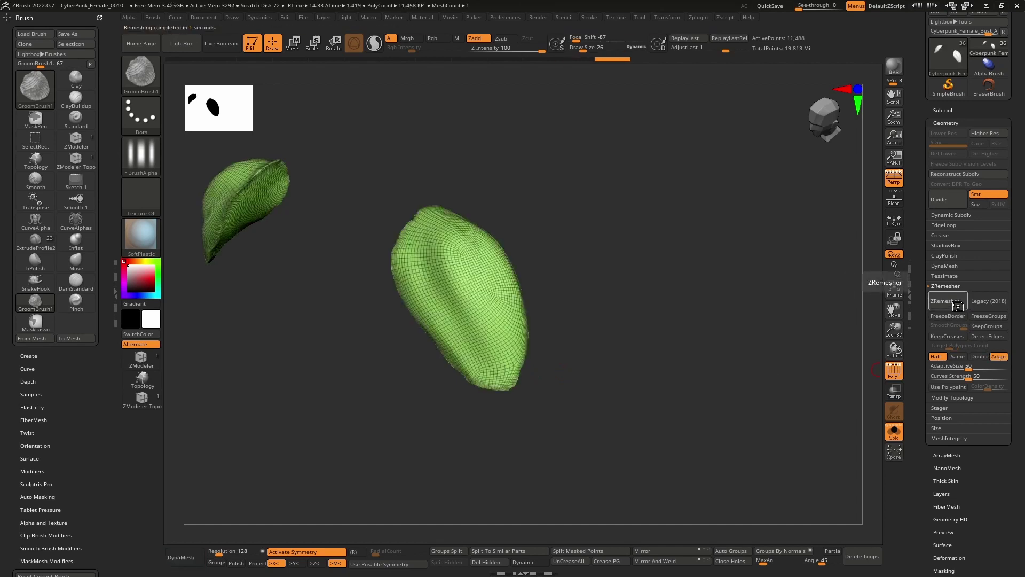
- Smooth the rims, tips and surface of the deltoid pieces all around
{"action": "left_click_drag", "start_coordinate": [558, 261], "coordinate": [580, 278]}
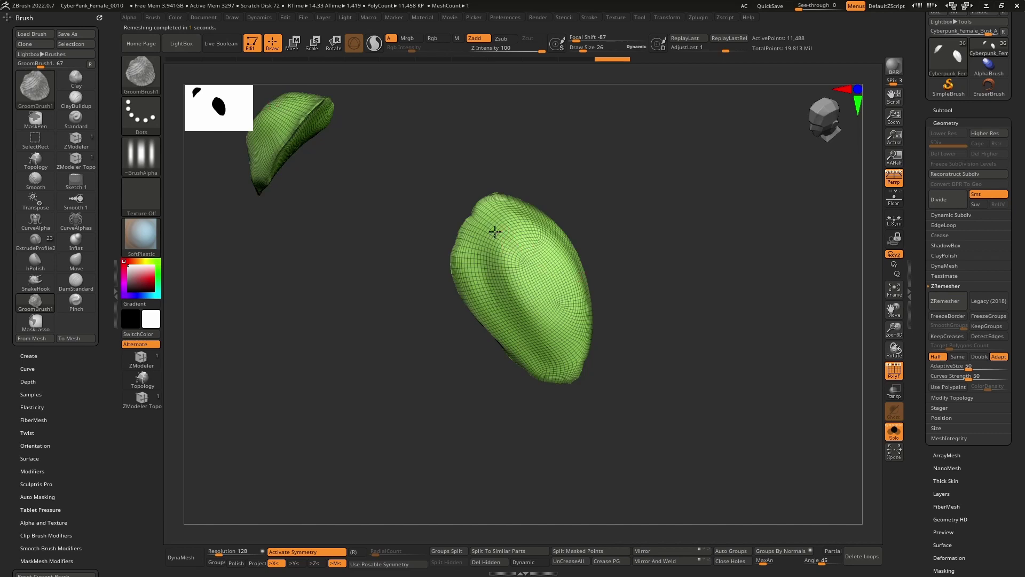
{"action": "mouse_move", "coordinate": [470, 219]}
{"action": "left_mouse_down", "text": "shift"}
{"action": "mouse_move", "coordinate": [460, 261]}
{"action": "mouse_move", "coordinate": [505, 248]}
{"action": "left_mouse_up", "text": "shift"}
{"action": "mouse_move", "coordinate": [567, 176]}
{"action": "left_mouse_down", "text": "shift"}
{"action": "mouse_move", "coordinate": [546, 194]}
{"action": "mouse_move", "coordinate": [555, 208]}
{"action": "mouse_move", "coordinate": [558, 192]}
{"action": "mouse_move", "coordinate": [551, 224]}
{"action": "left_mouse_up", "text": "shift"}
{"action": "key", "text": "shift"}
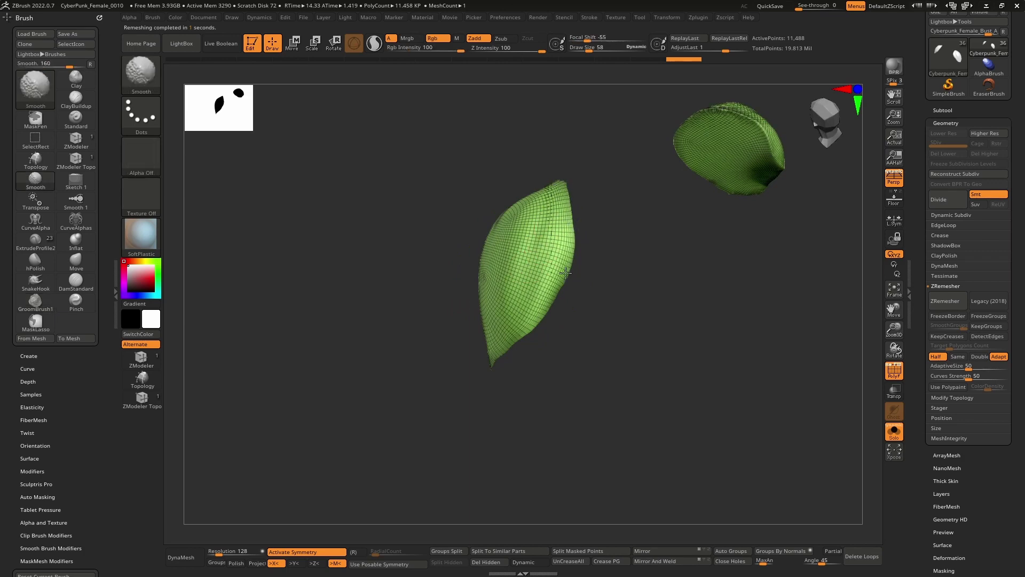
{"action": "mouse_move", "coordinate": [531, 306]}
{"action": "right_mouse_down", "text": "shift"}
{"action": "mouse_move", "coordinate": [526, 254]}
{"action": "mouse_move", "coordinate": [529, 317]}
{"action": "right_mouse_up", "text": "shift"}
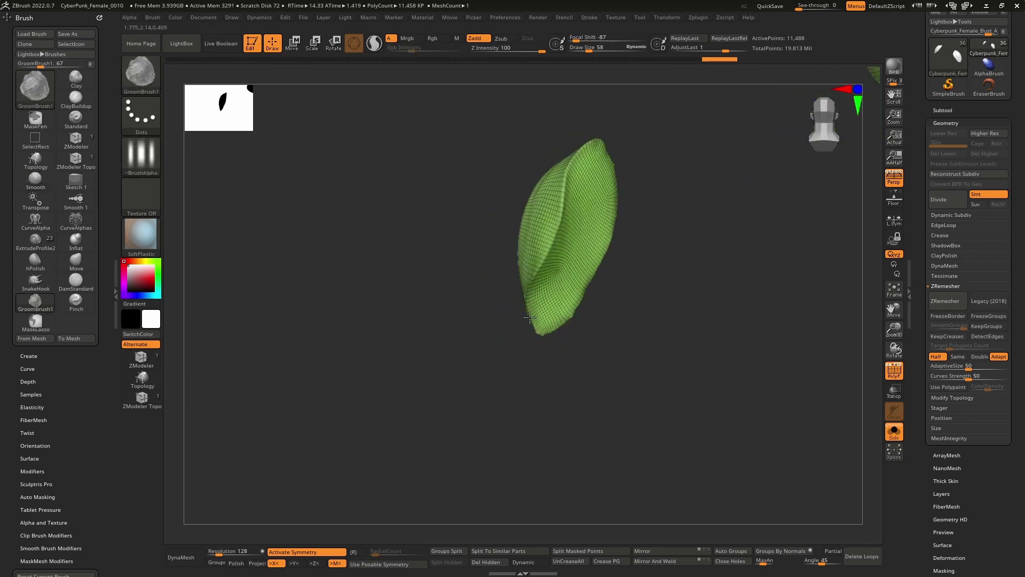
{"action": "mouse_move", "coordinate": [530, 317]}
{"action": "left_mouse_down", "text": "shift"}
{"action": "mouse_move", "coordinate": [561, 323]}
{"action": "mouse_move", "coordinate": [599, 263]}
{"action": "left_mouse_up", "text": "shift"}
{"action": "mouse_move", "coordinate": [604, 250]}
{"action": "right_mouse_down"}
{"action": "mouse_move", "coordinate": [487, 284]}
{"action": "mouse_move", "coordinate": [541, 215]}
{"action": "right_mouse_up"}
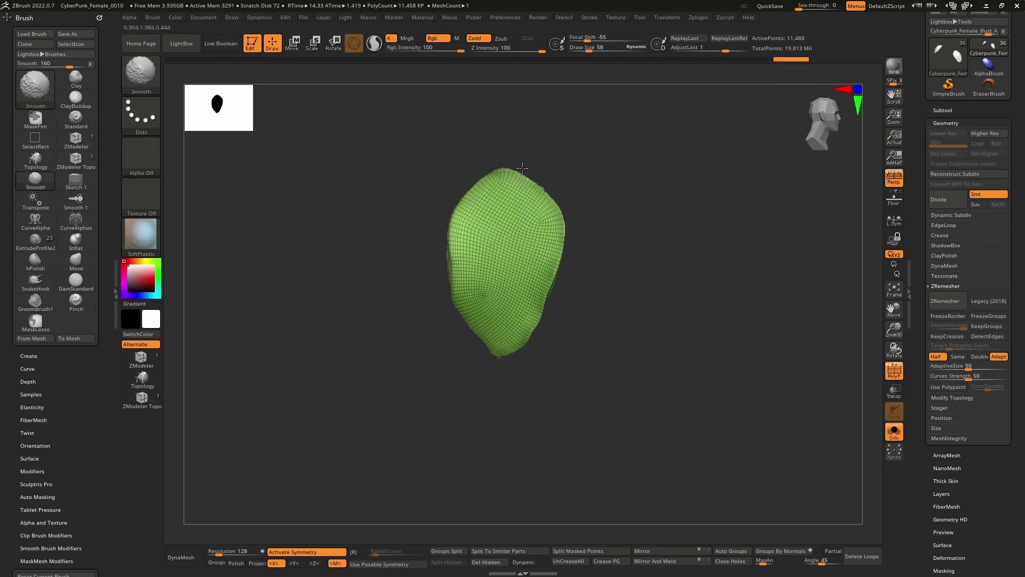
{"action": "mouse_move", "coordinate": [563, 245]}
{"action": "left_mouse_down"}
{"action": "mouse_move", "coordinate": [540, 300]}
{"action": "mouse_move", "coordinate": [521, 222]}
{"action": "mouse_move", "coordinate": [533, 291]}
{"action": "mouse_move", "coordinate": [519, 241]}
{"action": "mouse_move", "coordinate": [517, 258]}
{"action": "mouse_move", "coordinate": [549, 222]}
{"action": "mouse_move", "coordinate": [604, 306]}
{"action": "left_mouse_up"}
{"action": "left_click_drag", "start_coordinate": [523, 288], "coordinate": [628, 275]}
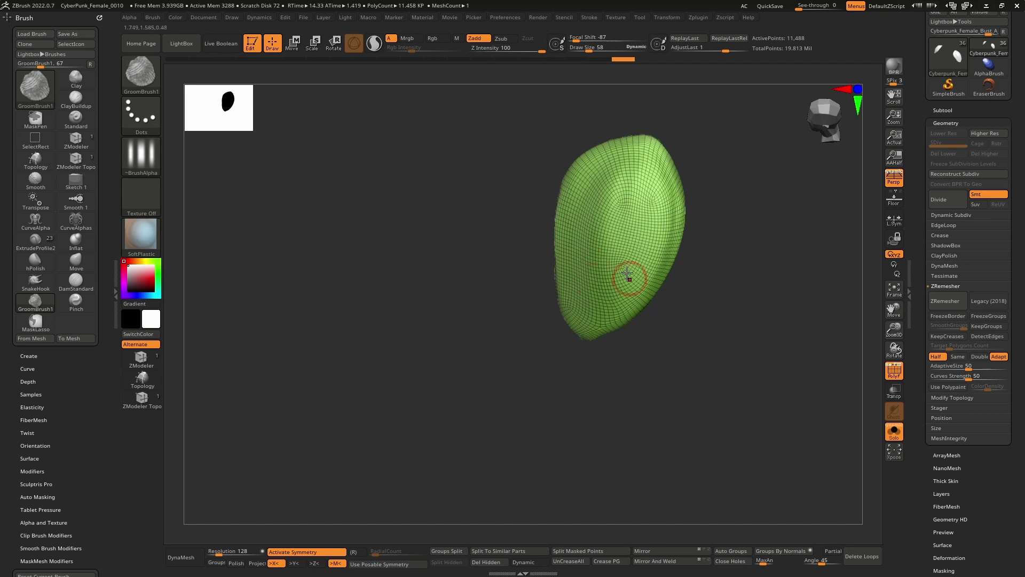
{"action": "left_click_drag", "start_coordinate": [563, 288], "coordinate": [622, 305]}
- Assign separate polygroups to the two deltoid pieces with Auto Groups and isolate one of them
{"action": "right_click_drag", "start_coordinate": [621, 306], "coordinate": [633, 334], "text": "ctrl"}
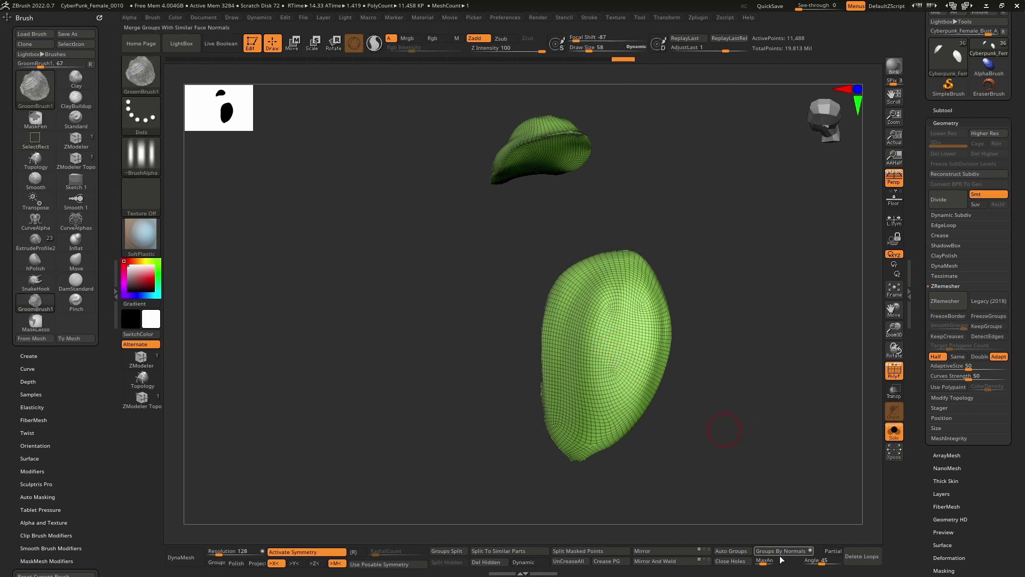
{"action": "left_click", "coordinate": [736, 556]}
{"action": "left_click", "coordinate": [590, 347], "text": "ctrl+shift"}
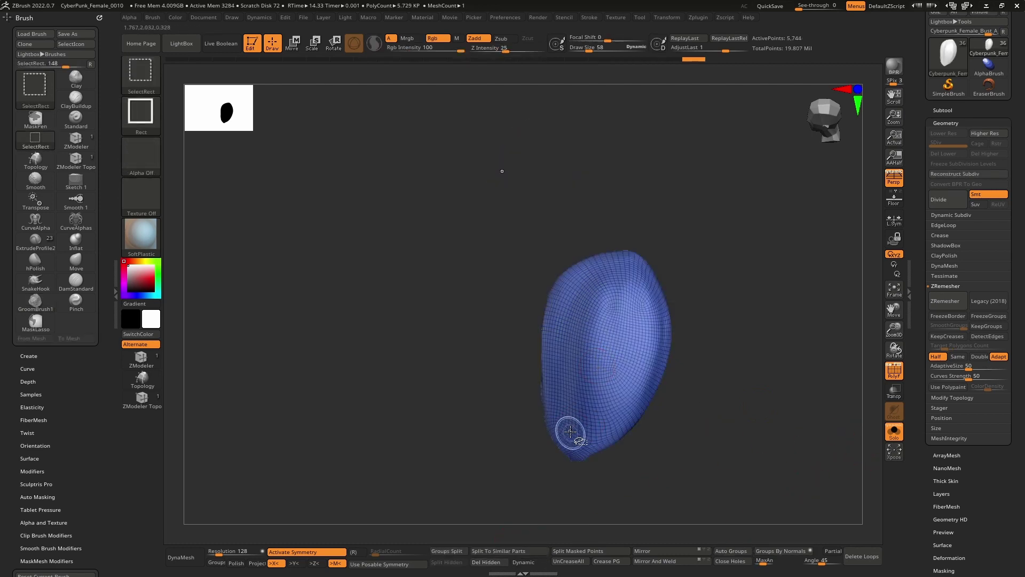
- Cut the isolated deltoid piece lengthwise with two curved SliceCurve slices running from its lower tip to its upper edge
{"action": "left_click", "coordinate": [159, 80], "text": "ctrl+shift"}
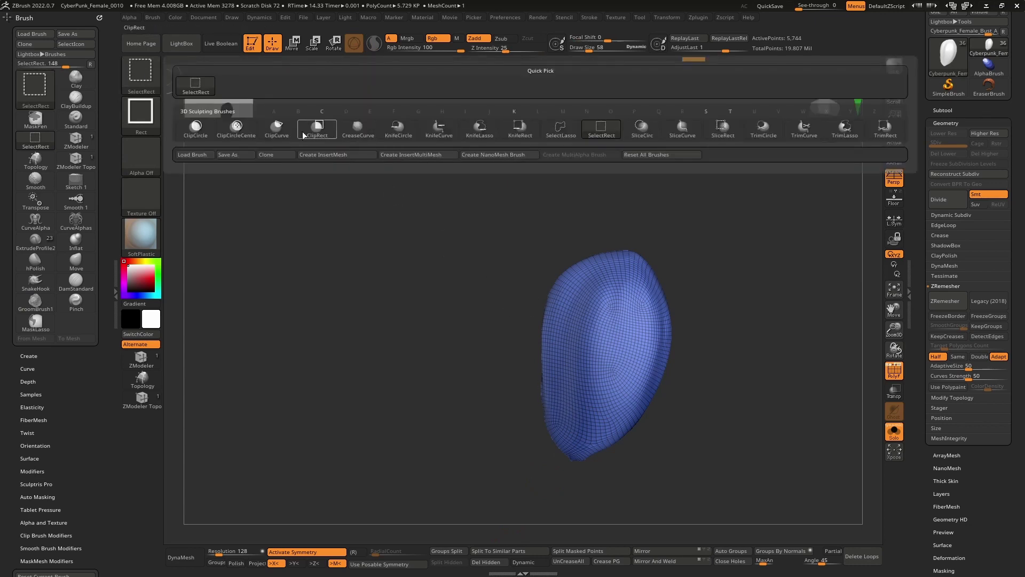
{"action": "left_click", "coordinate": [683, 127]}
{"action": "left_click_drag", "start_coordinate": [558, 504], "coordinate": [559, 455], "text": "ctrl+shift"}
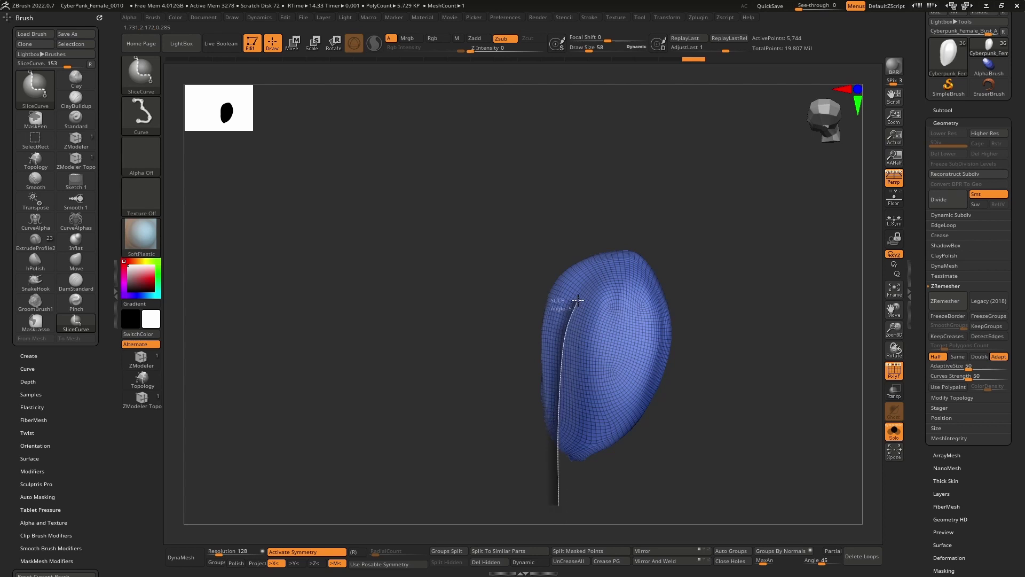
{"action": "mouse_move", "coordinate": [578, 301]}
{"action": "left_mouse_down", "text": "ctrl+shift"}
{"action": "mouse_move", "coordinate": [595, 272]}
{"action": "mouse_move", "coordinate": [606, 192]}
{"action": "mouse_move", "coordinate": [651, 176]}
{"action": "left_mouse_up", "text": "ctrl+shift"}
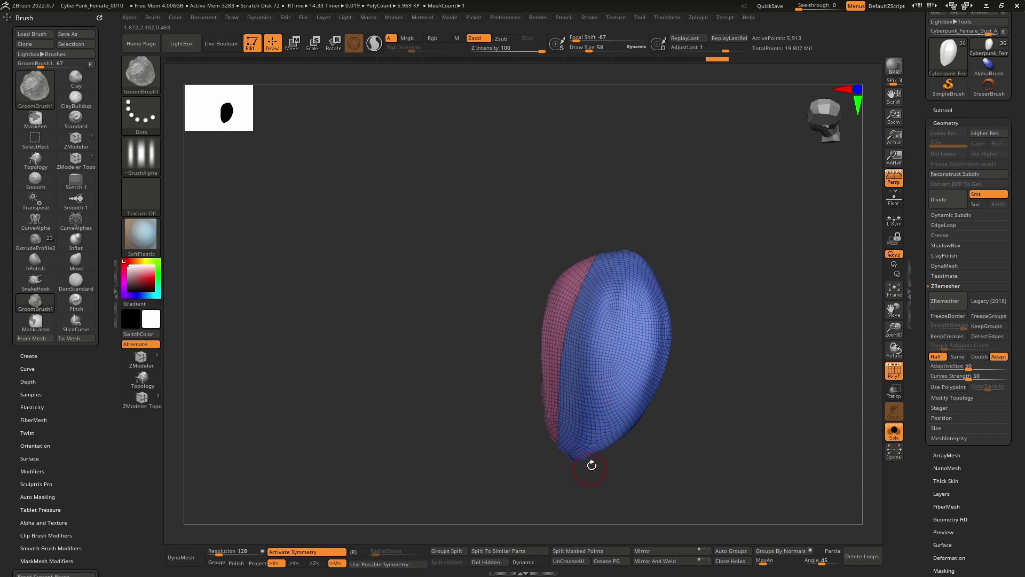
{"action": "mouse_move", "coordinate": [603, 450]}
{"action": "left_mouse_down"}
{"action": "mouse_move", "coordinate": [574, 465]}
{"action": "mouse_move", "coordinate": [590, 452]}
{"action": "left_mouse_up"}
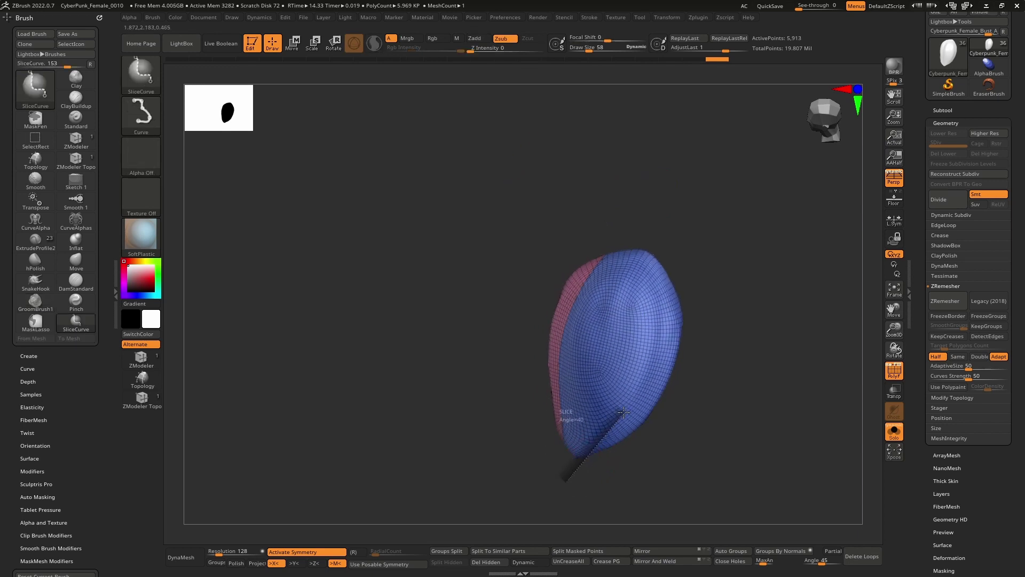
{"action": "left_click_drag", "start_coordinate": [624, 412], "coordinate": [655, 363], "text": "ctrl+shift"}
{"action": "left_click_drag", "start_coordinate": [667, 308], "coordinate": [659, 214], "text": "ctrl+shift"}
- Slice a narrow strip along the deltoid's length with another SliceCurve cut beside the previous one
{"action": "right_click_drag", "start_coordinate": [607, 324], "coordinate": [613, 353]}
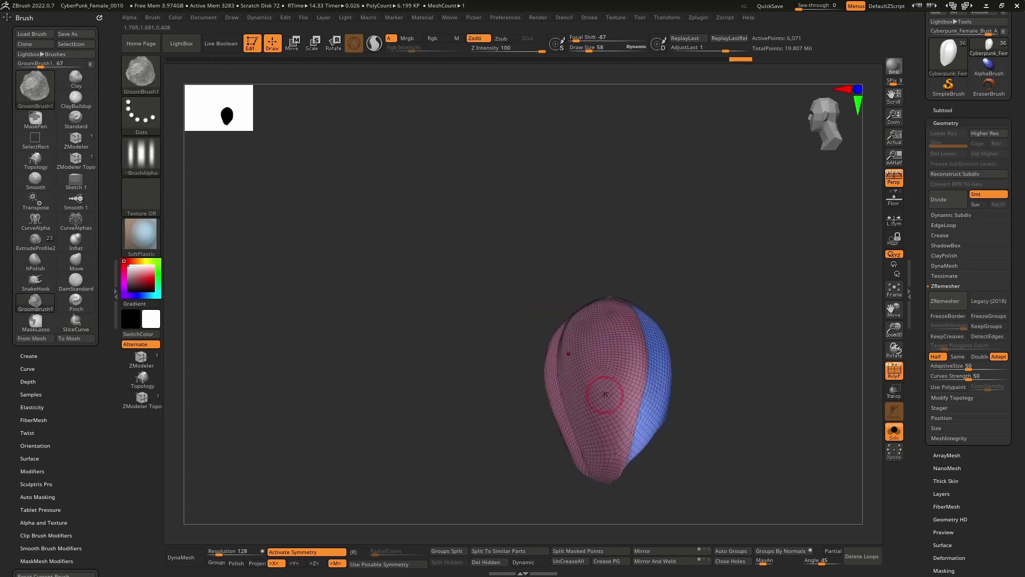
{"action": "right_click_drag", "start_coordinate": [606, 394], "coordinate": [607, 432]}
{"action": "key", "text": "ctrl+shift"}
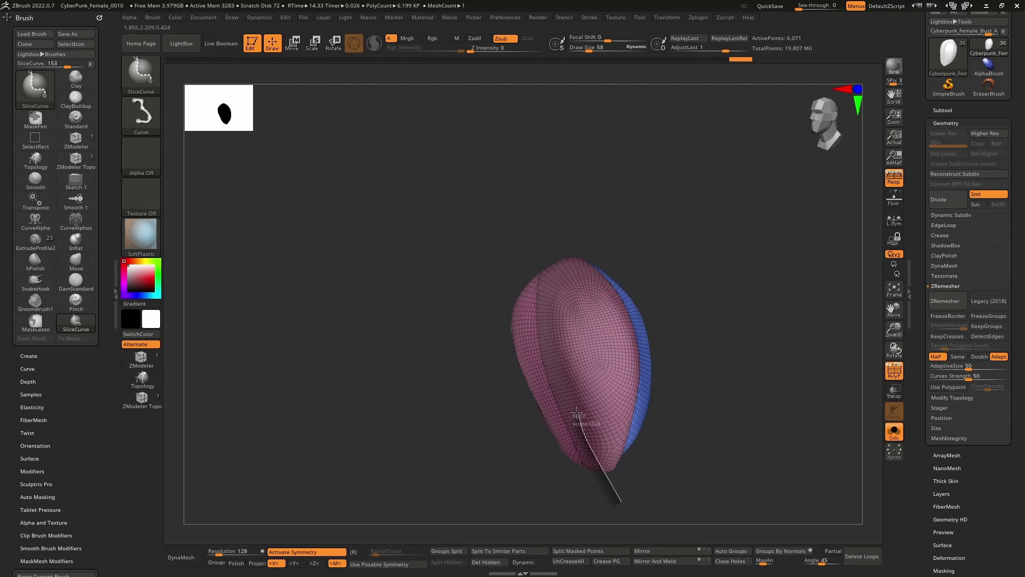
{"action": "mouse_move", "coordinate": [557, 349]}
{"action": "left_mouse_down", "text": "ctrl+shift"}
{"action": "mouse_move", "coordinate": [546, 280]}
{"action": "mouse_move", "coordinate": [554, 251]}
{"action": "left_mouse_up", "text": "ctrl+shift"}
- Isolate the wide middle polygroup, slice it lengthwise with a curved cut, and show all the deltoid strips again
{"action": "key", "text": "ctrl+shift"}
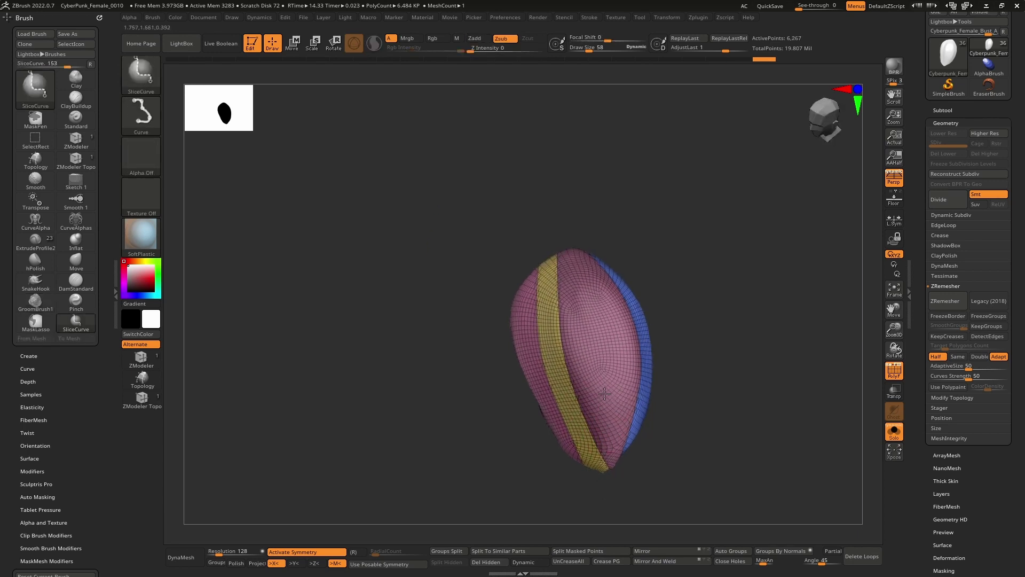
{"action": "left_click", "coordinate": [602, 447], "text": "ctrl+shift"}
{"action": "left_click_drag", "start_coordinate": [621, 497], "coordinate": [617, 372], "text": "ctrl+shift"}
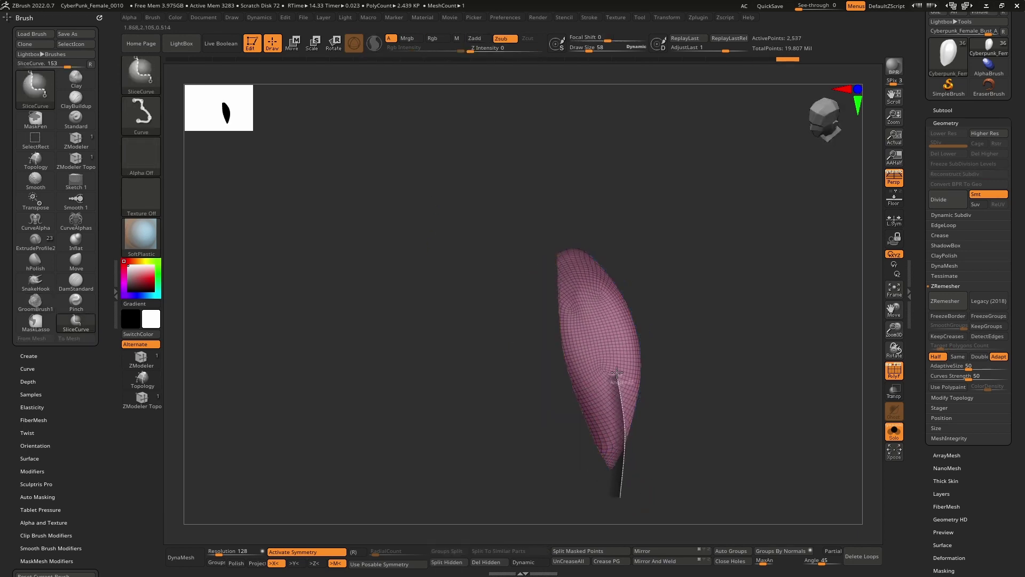
{"action": "mouse_move", "coordinate": [600, 282]}
{"action": "left_mouse_down", "text": "ctrl+shift"}
{"action": "mouse_move", "coordinate": [564, 220]}
{"action": "mouse_move", "coordinate": [666, 392]}
{"action": "left_mouse_up", "text": "ctrl+shift"}
{"action": "left_click", "coordinate": [659, 336], "text": "ctrl+shift"}
{"action": "left_click_drag", "start_coordinate": [659, 336], "coordinate": [678, 367]}
- Turn off Solo mode to show the whole bust and hide the wireframe lines on the deltoid strips
{"action": "left_click", "coordinate": [894, 432]}
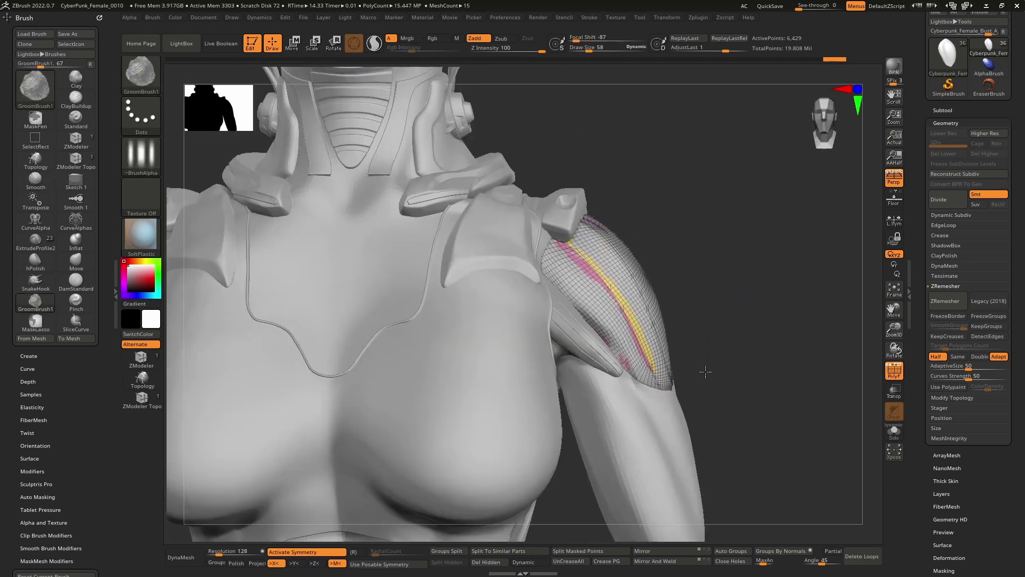
{"action": "right_click_drag", "start_coordinate": [705, 371], "coordinate": [670, 386]}
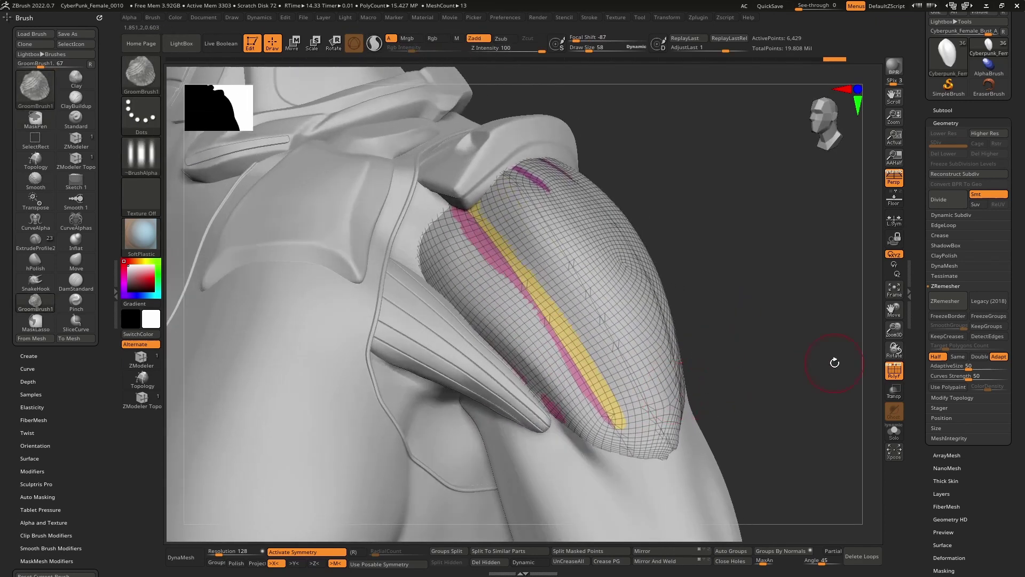
{"action": "left_click", "coordinate": [894, 367]}
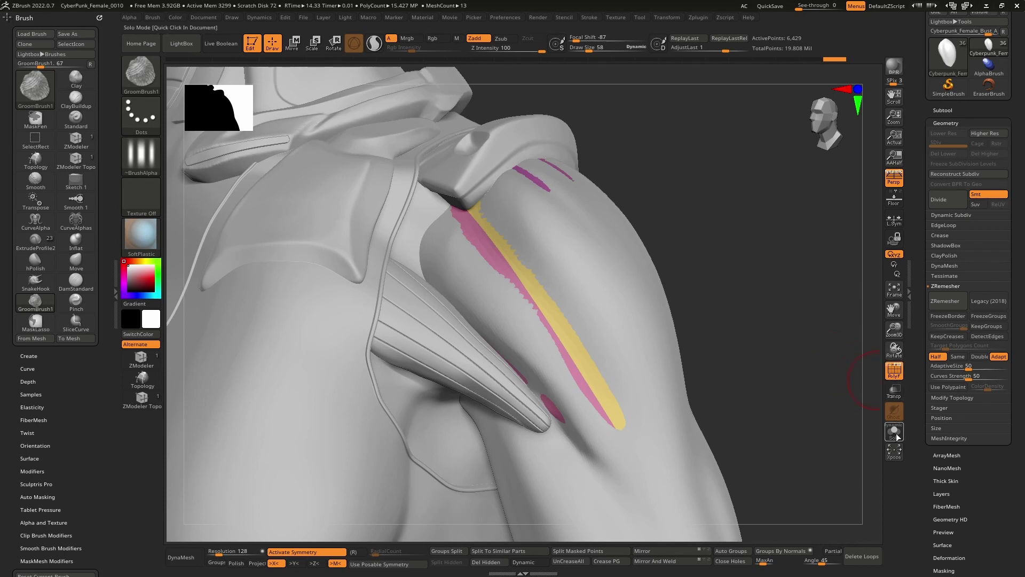
{"action": "mouse_move", "coordinate": [652, 354]}
{"action": "right_mouse_down"}
{"action": "mouse_move", "coordinate": [664, 359]}
{"action": "mouse_move", "coordinate": [660, 376]}
{"action": "right_mouse_up"}
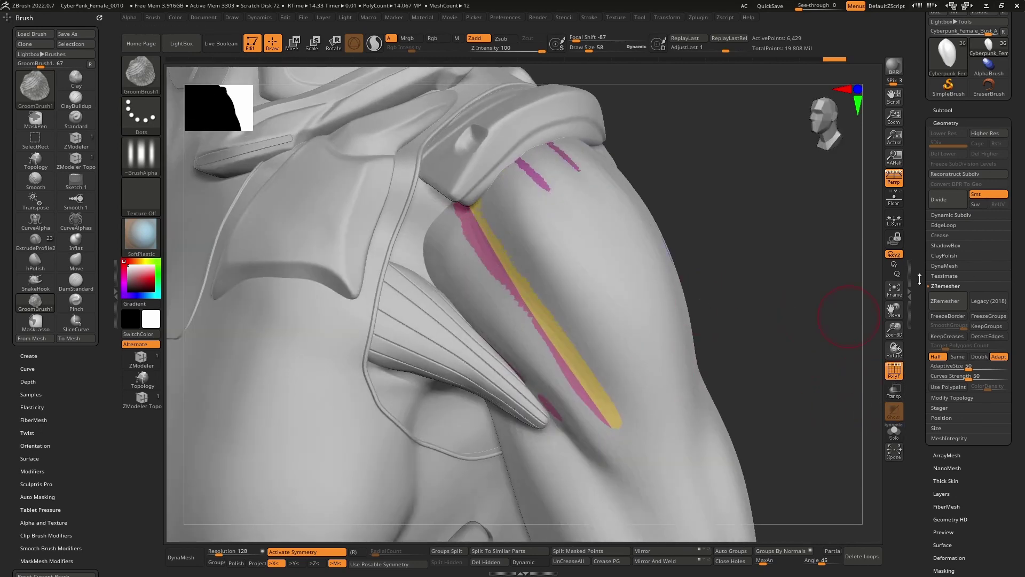
- Open the EdgeLoop geometry settings, collapsing the ZRemesher settings
{"action": "scroll", "coordinate": [926, 270], "scroll_direction": "down", "scroll_amount": 3}
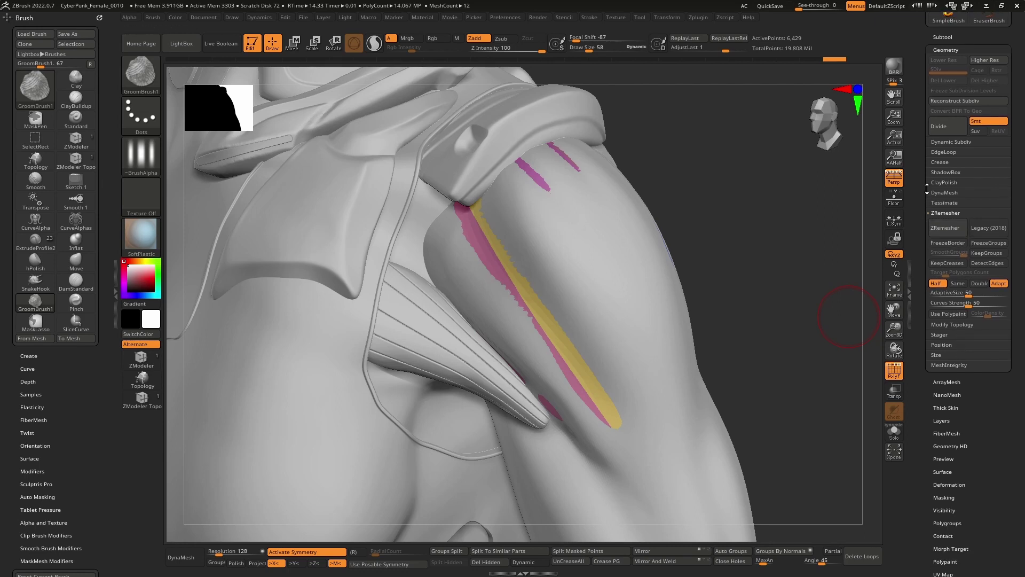
{"action": "left_click_drag", "start_coordinate": [927, 168], "coordinate": [923, 178]}
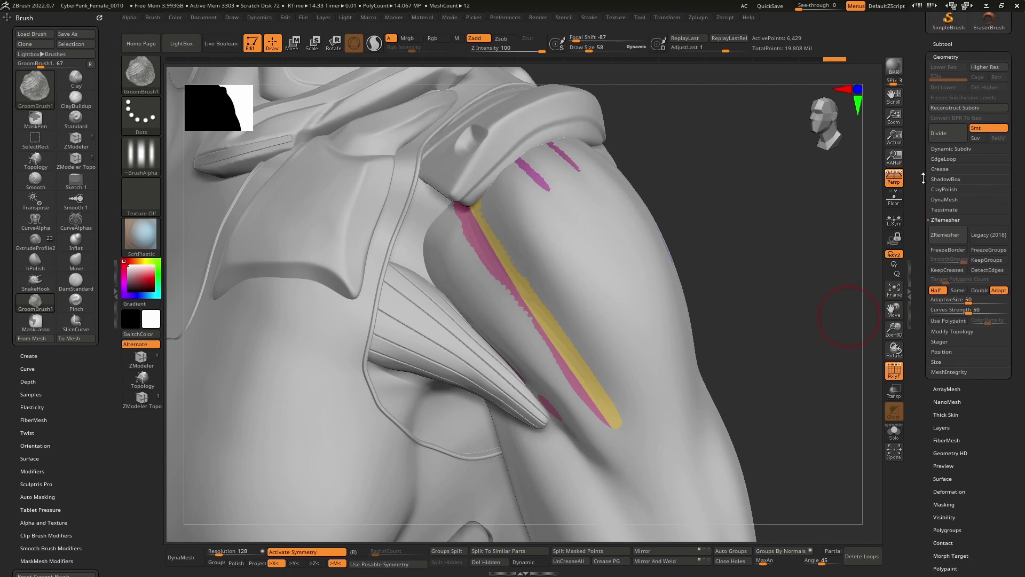
{"action": "left_click", "coordinate": [940, 220]}
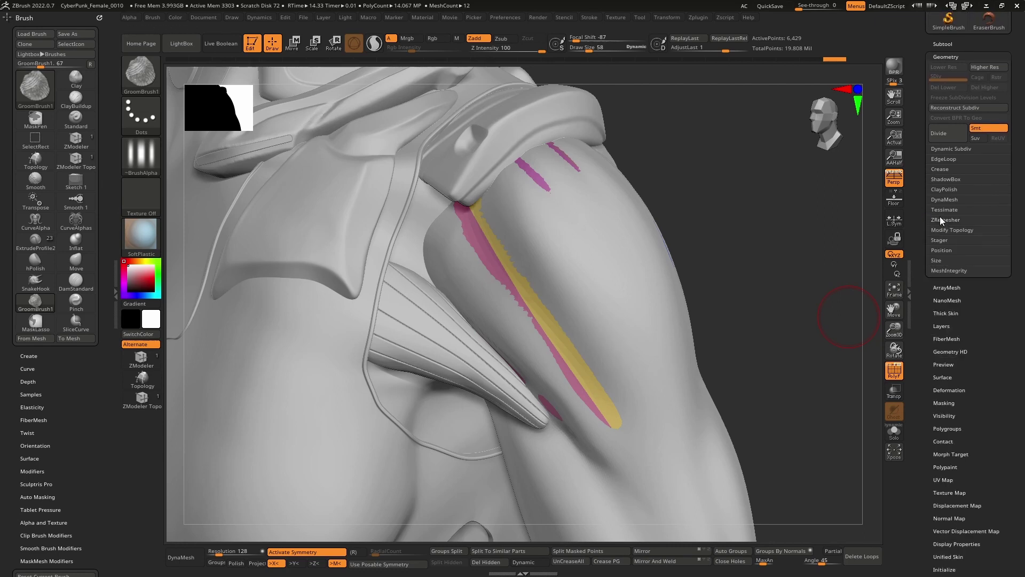
{"action": "left_click", "coordinate": [943, 161]}
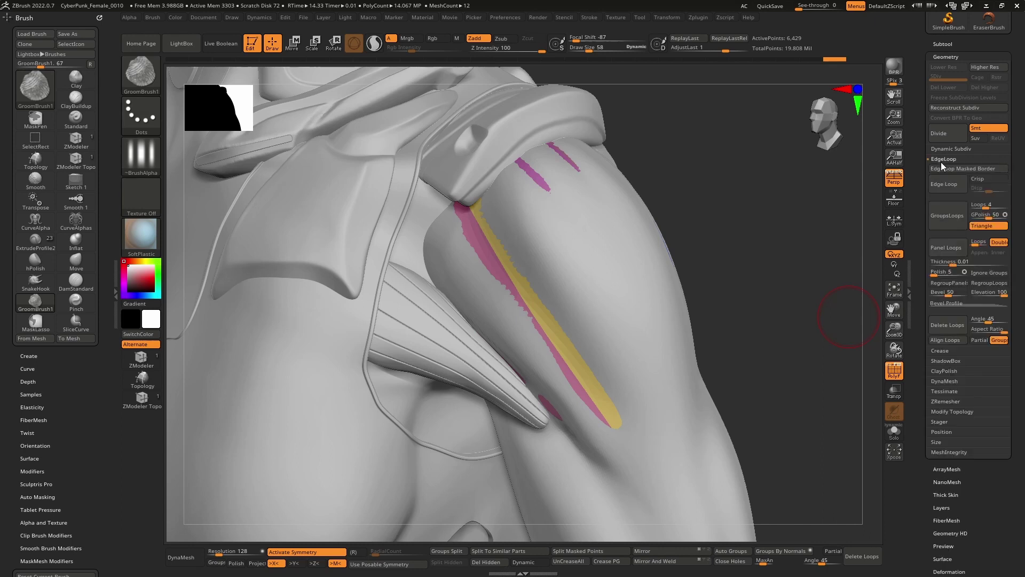
- Try Panel Loops on the deltoid strips with thickness 0.01 and 0.025, undoing each attempt
{"action": "left_click", "coordinate": [950, 247]}
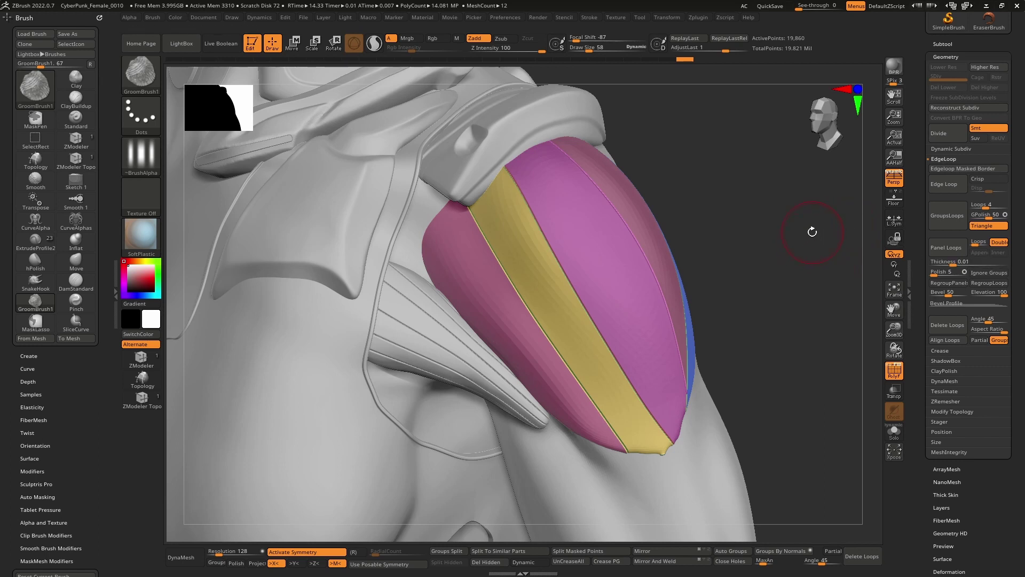
{"action": "key", "text": "ctrl+z"}
{"action": "left_click", "coordinate": [968, 260]}
{"action": "type", "text": "0.025"}
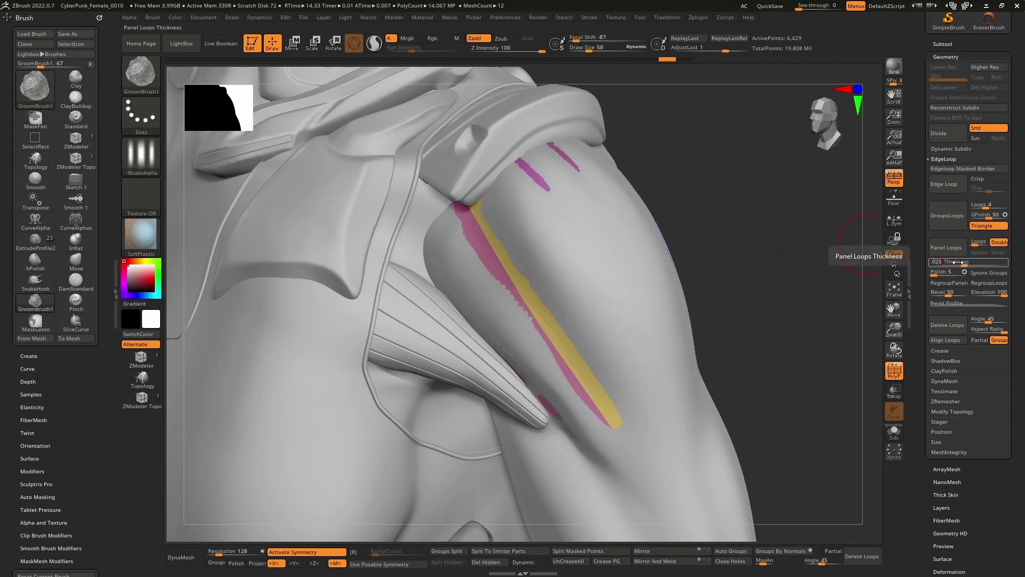
{"action": "left_click", "coordinate": [948, 251]}
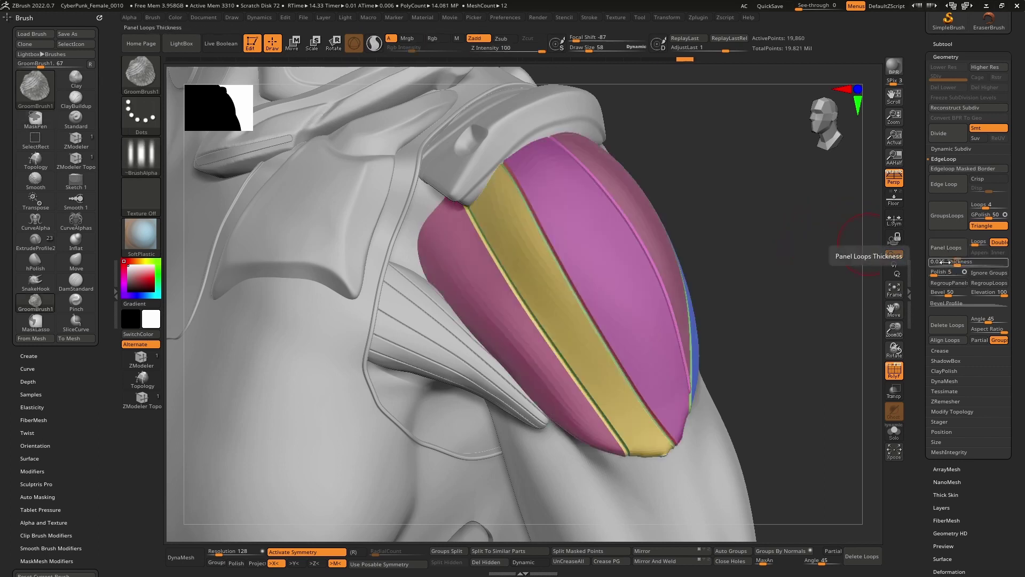
{"action": "key", "text": "ctrl+z"}
- Try Panel Loops on the deltoid strips with thickness 0.05, inspect the grooves, and undo the panels
{"action": "left_click", "coordinate": [947, 261]}
{"action": "type", "text": "0"}
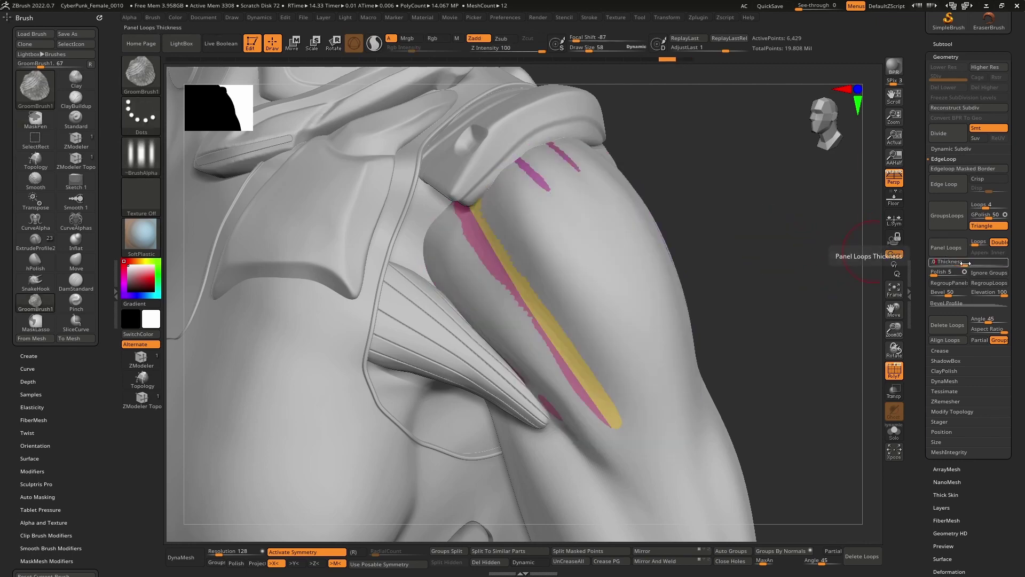
{"action": "key", "text": "Return"}
{"action": "left_click", "coordinate": [948, 251]}
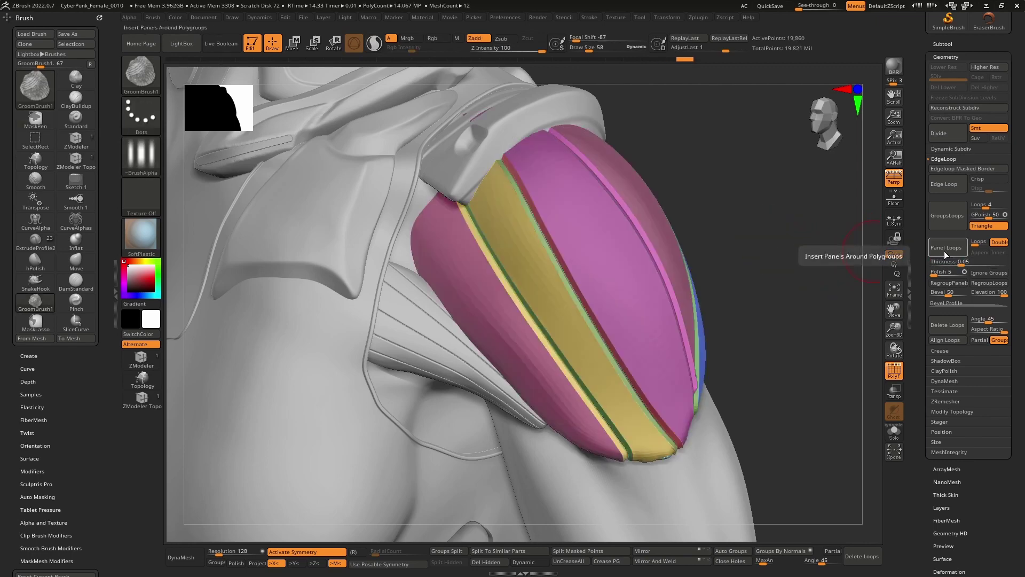
{"action": "left_click_drag", "start_coordinate": [838, 264], "coordinate": [700, 294]}
{"action": "right_click_drag", "start_coordinate": [700, 293], "coordinate": [747, 283]}
{"action": "right_click_drag", "start_coordinate": [671, 332], "coordinate": [630, 297], "text": "ctrl"}
{"action": "left_click_drag", "start_coordinate": [630, 297], "coordinate": [673, 298]}
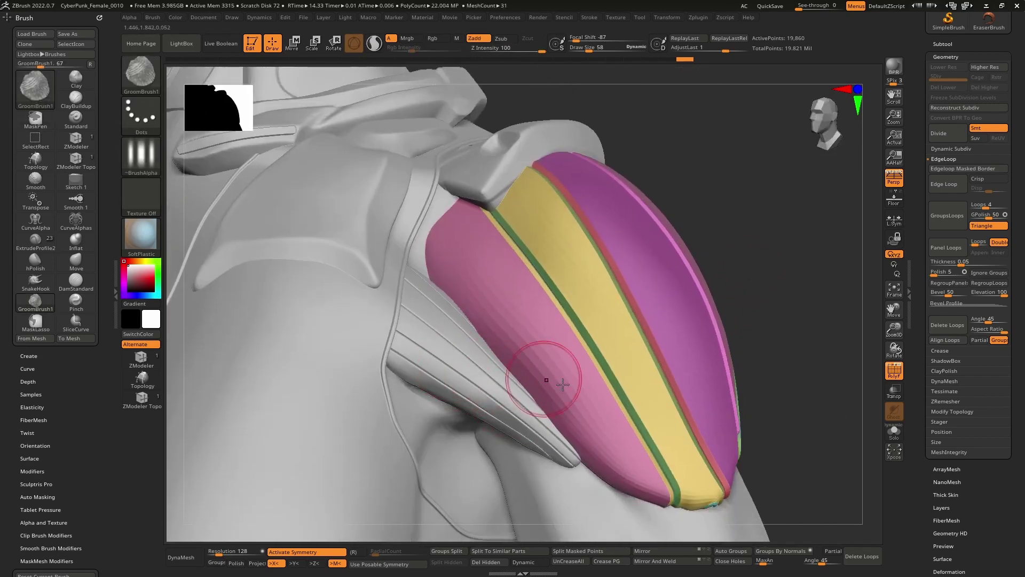
{"action": "left_click_drag", "start_coordinate": [542, 373], "coordinate": [481, 320]}
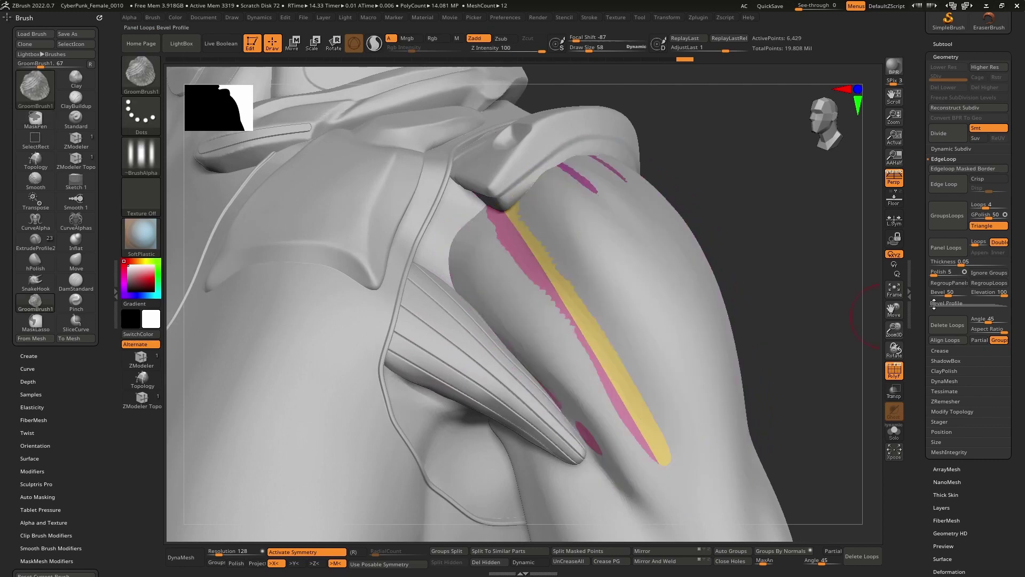
- Try Panel Loops on the deltoid strips with thickness 0.035 and undo it
{"action": "left_click", "coordinate": [967, 264]}
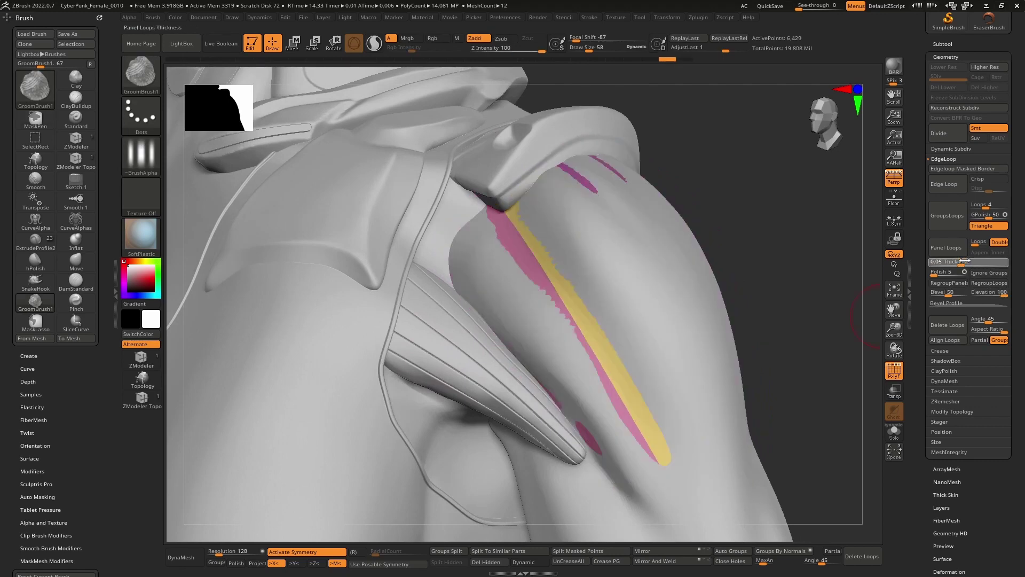
{"action": "type", "text": ".03"}
{"action": "key", "text": "Return"}
{"action": "left_click", "coordinate": [945, 248]}
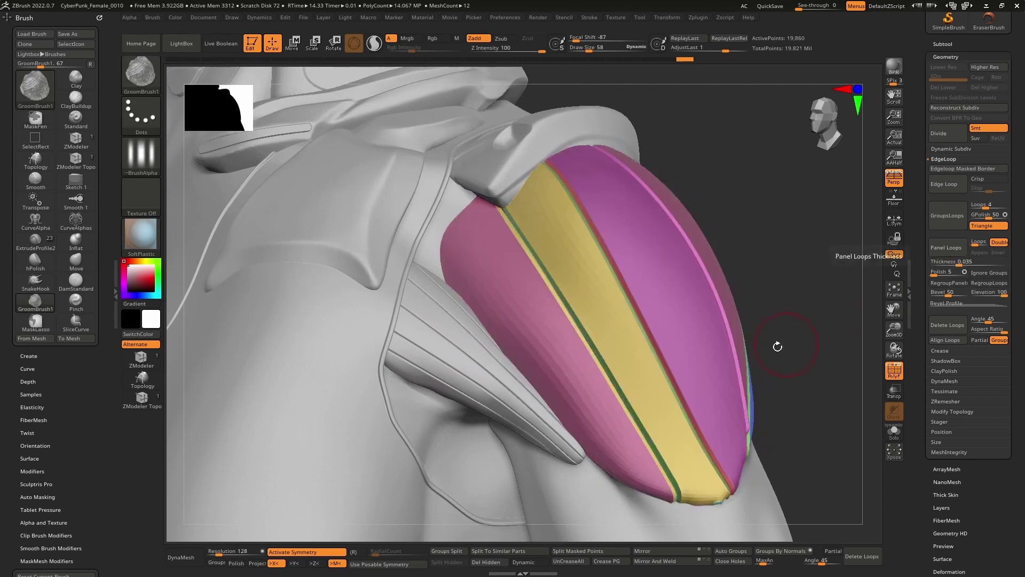
{"action": "key", "text": "ctrl+z"}
- Set the Panel Loops thickness to 0.02 and create panels around the deltoid's polygroup strips
{"action": "left_click", "coordinate": [961, 262]}
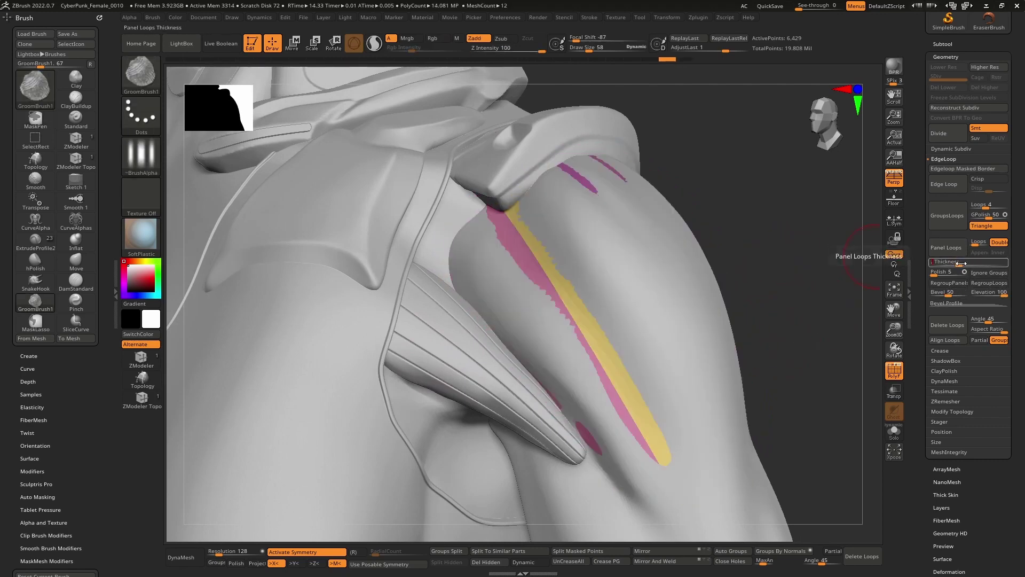
{"action": "type", "text": ".02"}
{"action": "key", "text": "Return"}
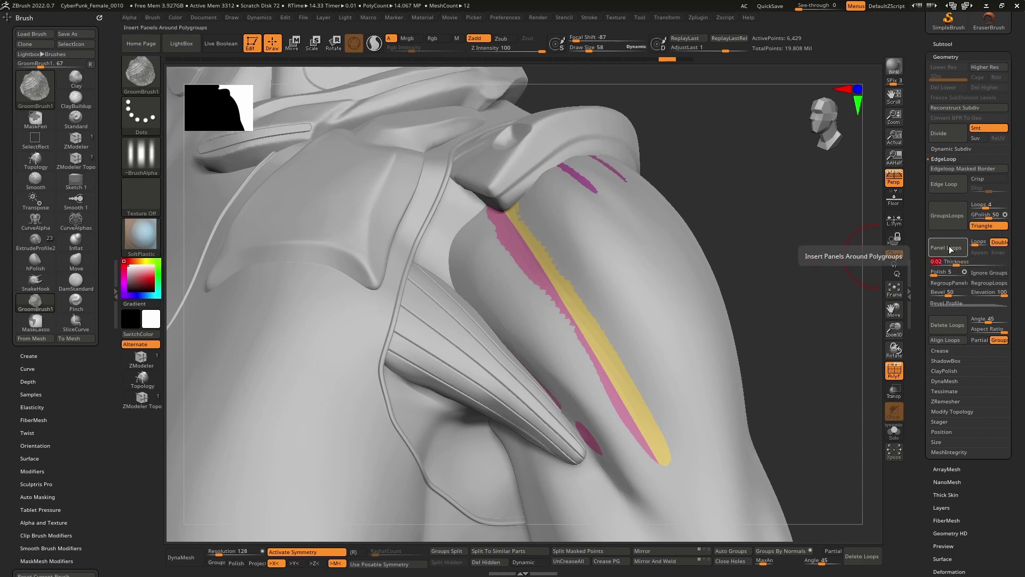
{"action": "left_click", "coordinate": [949, 250]}
{"action": "right_click_drag", "start_coordinate": [688, 369], "coordinate": [707, 393], "text": "ctrl"}
- Smooth the panelled deltoid strips with the Polish By Groups and Relax deformations
{"action": "left_click_drag", "start_coordinate": [930, 502], "coordinate": [932, 423]}
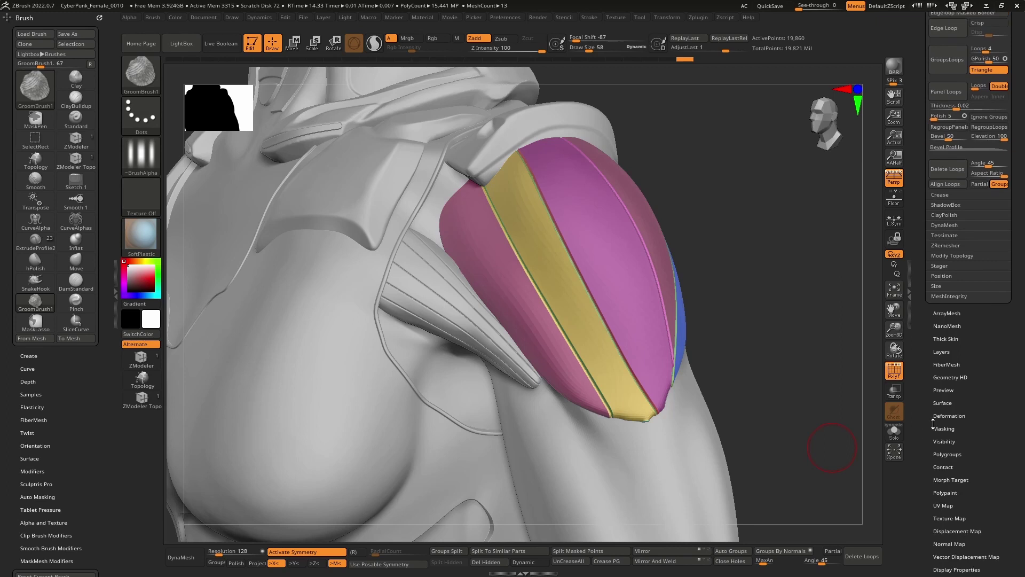
{"action": "left_click", "coordinate": [941, 416]}
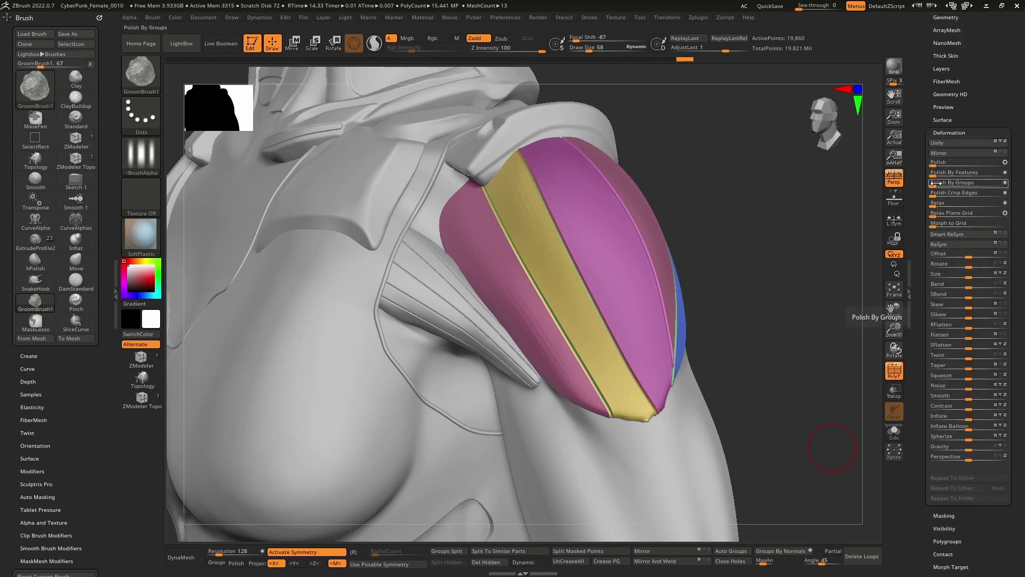
{"action": "left_click", "coordinate": [933, 182]}
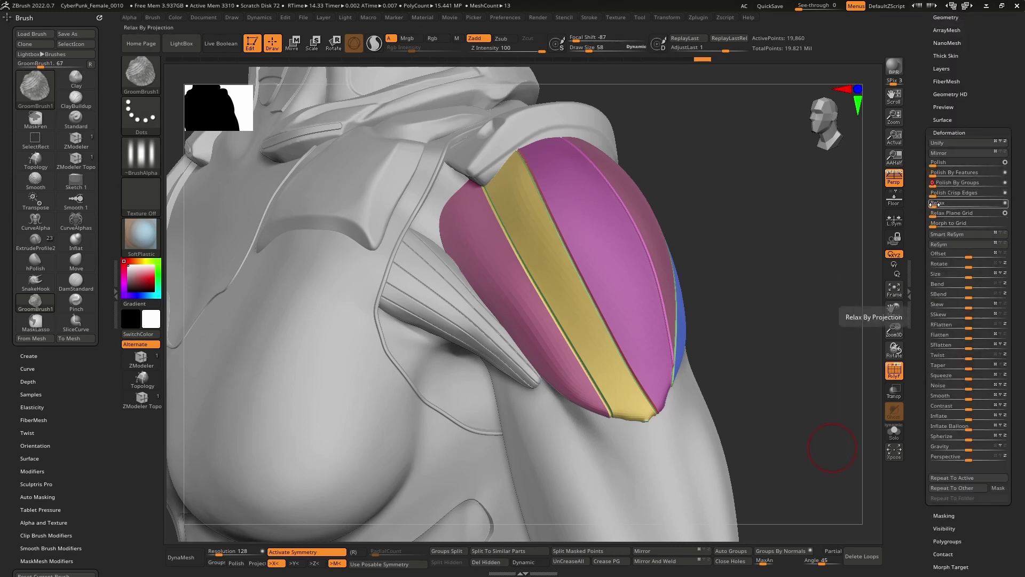
{"action": "left_click", "coordinate": [934, 204]}
{"action": "right_click_drag", "start_coordinate": [639, 322], "coordinate": [708, 326]}
{"action": "left_click", "coordinate": [940, 202]}
- Preview the deltoid through the surrounding parts with transparency, restore the opaque display, and turn off PolyFrame
{"action": "key", "text": "shift+t"}
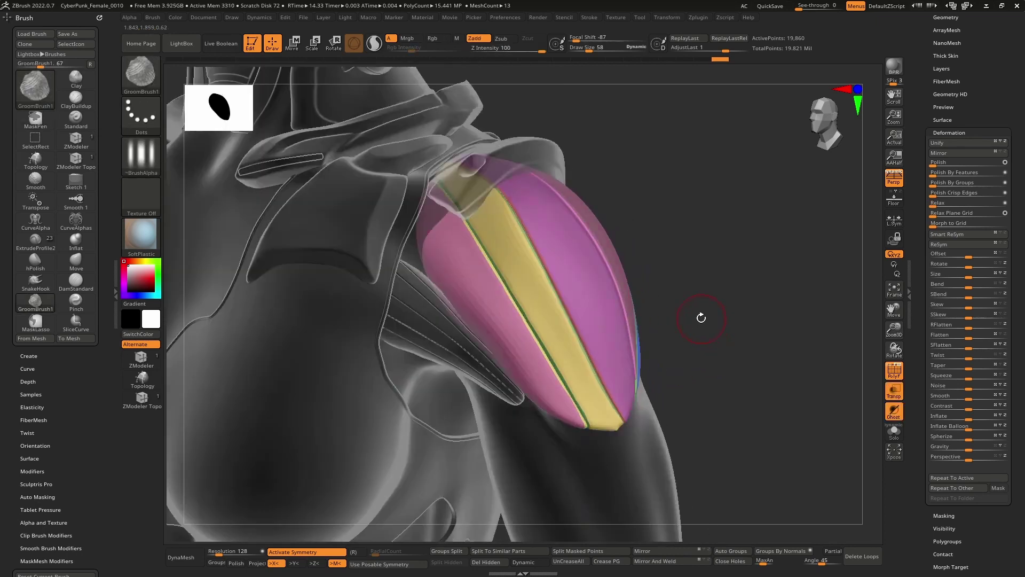
{"action": "key", "text": "shift+t"}
{"action": "left_click", "coordinate": [901, 372]}
{"action": "mouse_move", "coordinate": [771, 371]}
{"action": "right_mouse_down"}
{"action": "mouse_move", "coordinate": [631, 302]}
{"action": "mouse_move", "coordinate": [689, 316]}
{"action": "mouse_move", "coordinate": [670, 373]}
{"action": "mouse_move", "coordinate": [679, 423]}
{"action": "mouse_move", "coordinate": [656, 418]}
{"action": "right_mouse_up"}
- Pull the lower tip of the deltoid strips into a cleaner point over the upper arm with an enlarged SnakeHook brush
{"action": "key", "text": "space"}
{"action": "left_click_drag", "start_coordinate": [652, 391], "coordinate": [659, 391]}
{"action": "right_click_drag", "start_coordinate": [659, 391], "coordinate": [634, 403]}
{"action": "left_click", "coordinate": [637, 391]}
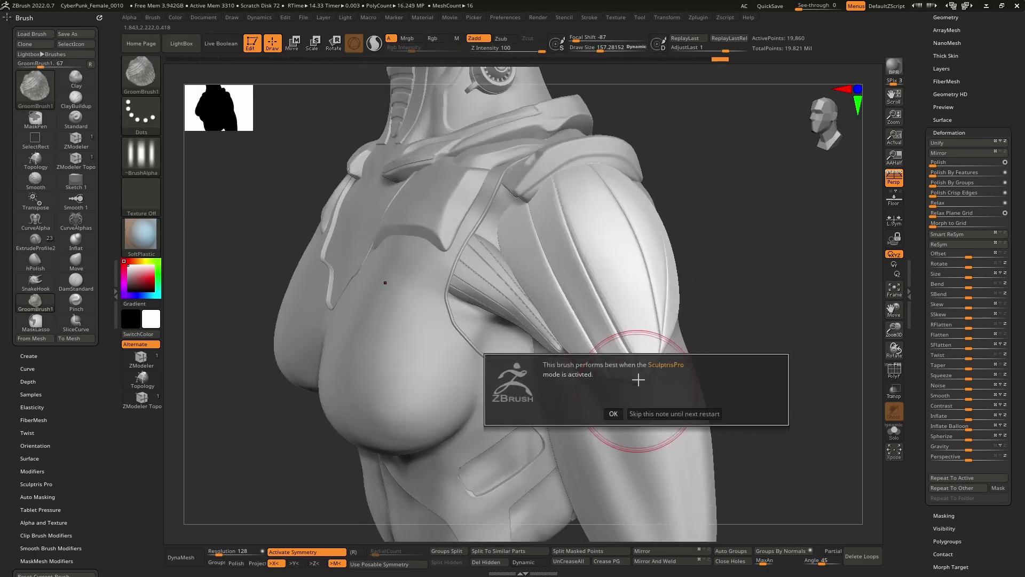
{"action": "left_click", "coordinate": [613, 413]}
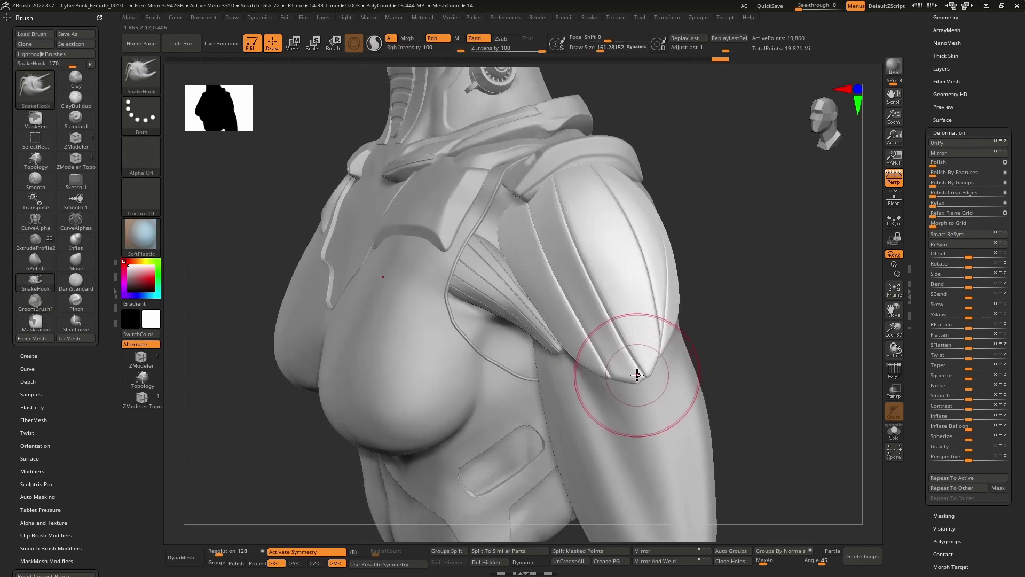
{"action": "right_click_drag", "start_coordinate": [639, 368], "coordinate": [641, 380]}
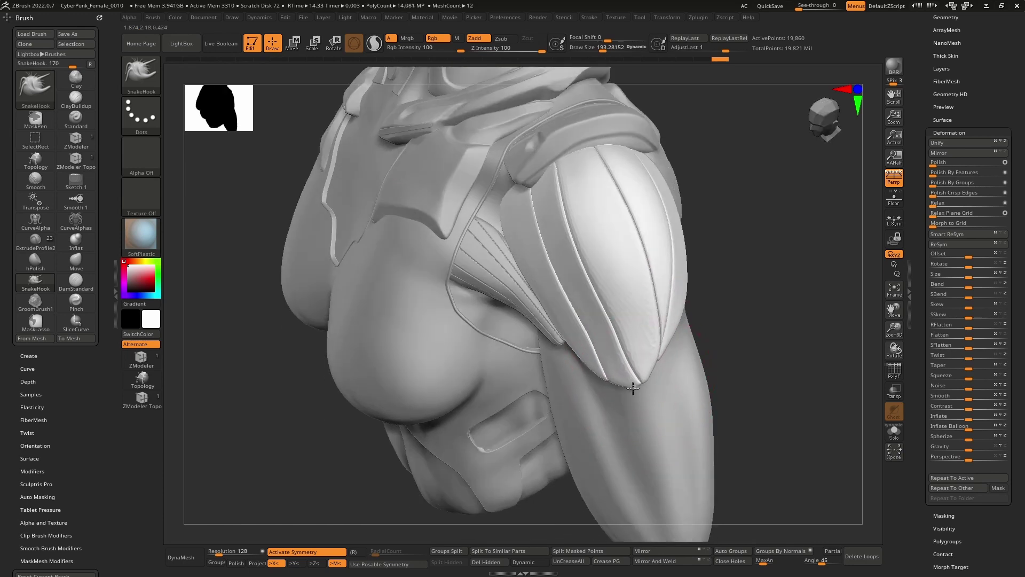
{"action": "key", "text": "space"}
{"action": "left_click_drag", "start_coordinate": [636, 363], "coordinate": [644, 363]}
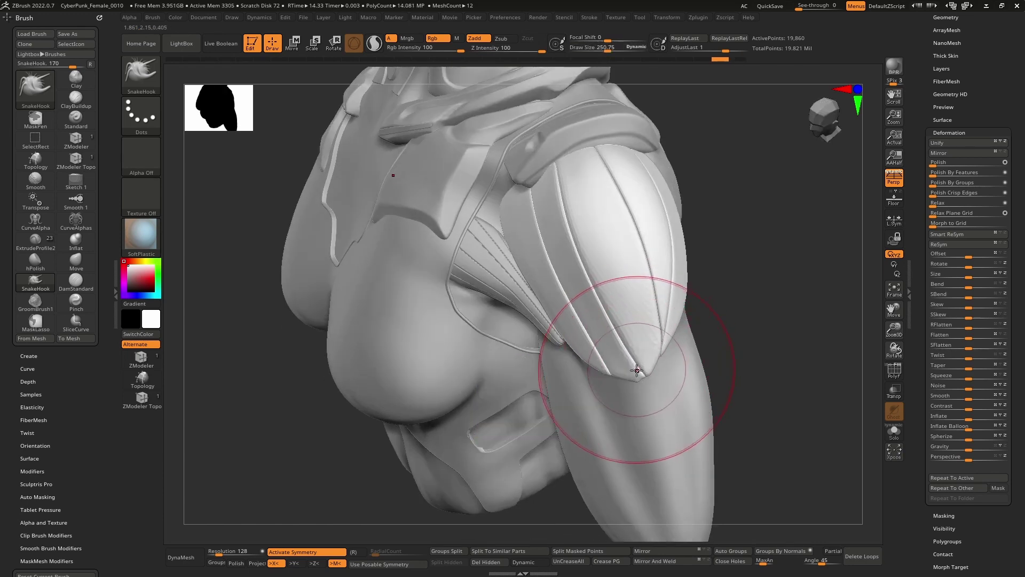
{"action": "mouse_move", "coordinate": [652, 361]}
{"action": "right_mouse_down"}
{"action": "mouse_move", "coordinate": [625, 339]}
{"action": "mouse_move", "coordinate": [592, 344]}
{"action": "right_mouse_up"}
{"action": "mouse_move", "coordinate": [661, 344]}
{"action": "right_mouse_down"}
{"action": "mouse_move", "coordinate": [692, 330]}
{"action": "mouse_move", "coordinate": [649, 337]}
{"action": "mouse_move", "coordinate": [632, 320]}
{"action": "mouse_move", "coordinate": [631, 350]}
{"action": "mouse_move", "coordinate": [602, 388]}
{"action": "right_mouse_up"}
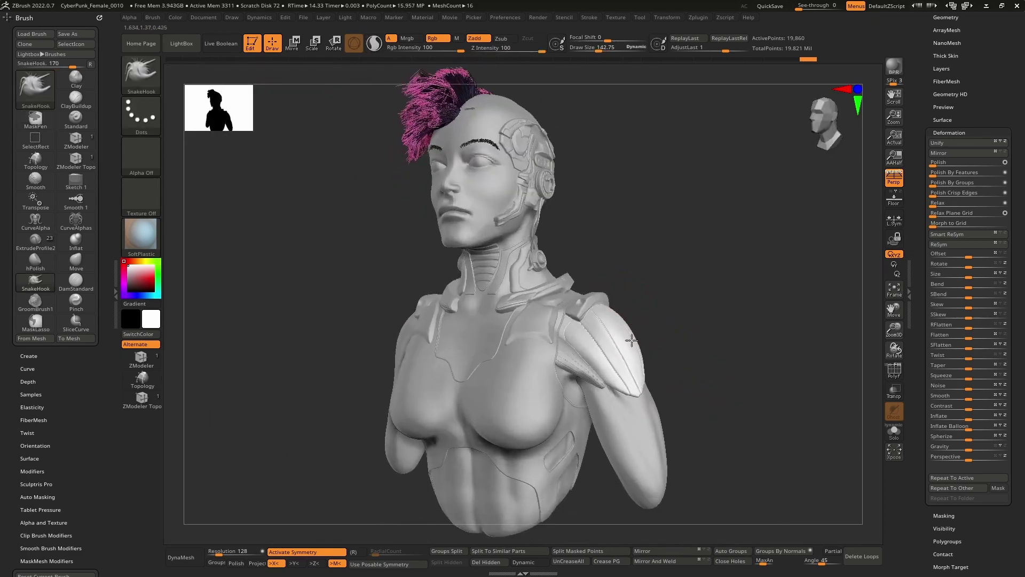
- Switch the character's material to Metal 01 and inspect the shoulder up close
{"action": "left_click", "coordinate": [156, 248]}
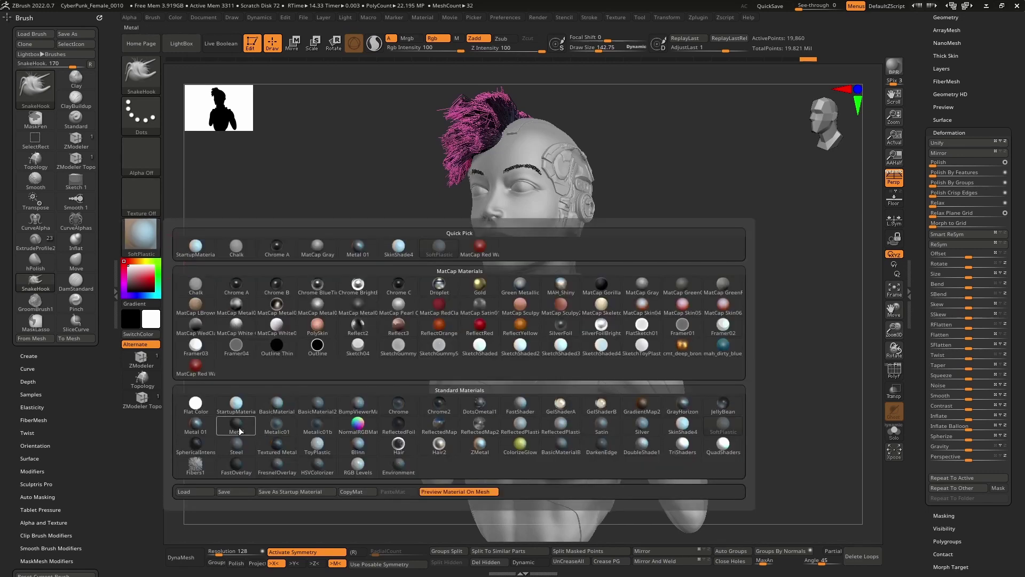
{"action": "left_click", "coordinate": [201, 424]}
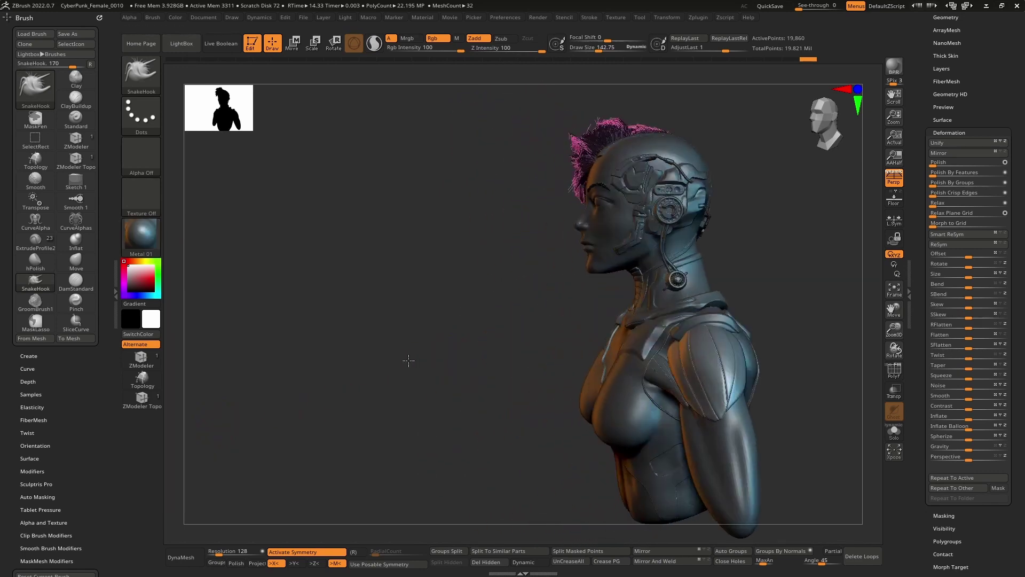
{"action": "right_click_drag", "start_coordinate": [377, 361], "coordinate": [619, 390]}
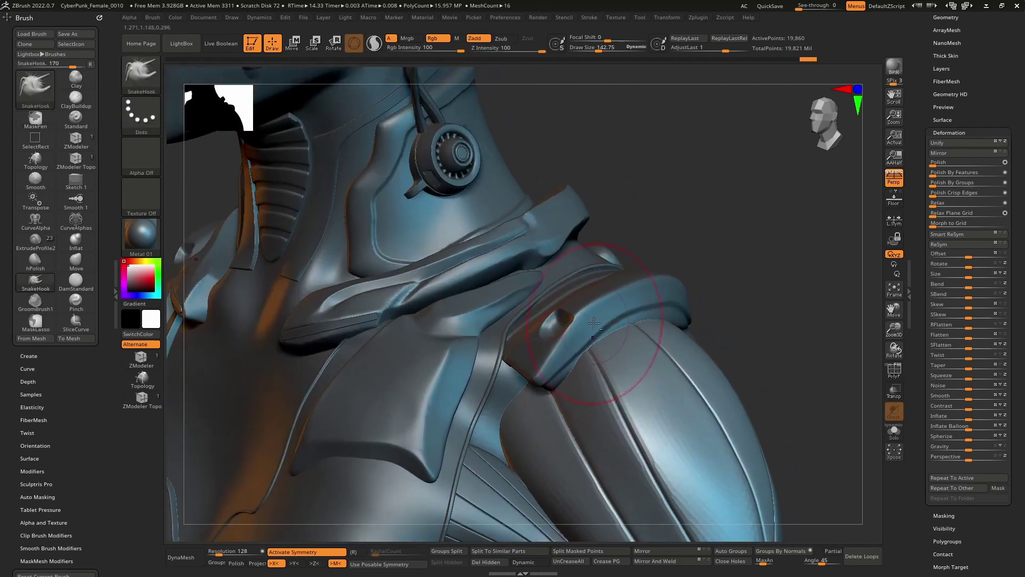
- Select the shoulder pad above the deltoid and move it slightly down towards the muscle strips
{"action": "left_click", "coordinate": [590, 344], "text": "alt"}
{"action": "right_click_drag", "start_coordinate": [588, 345], "coordinate": [619, 342]}
{"action": "key", "text": "w"}
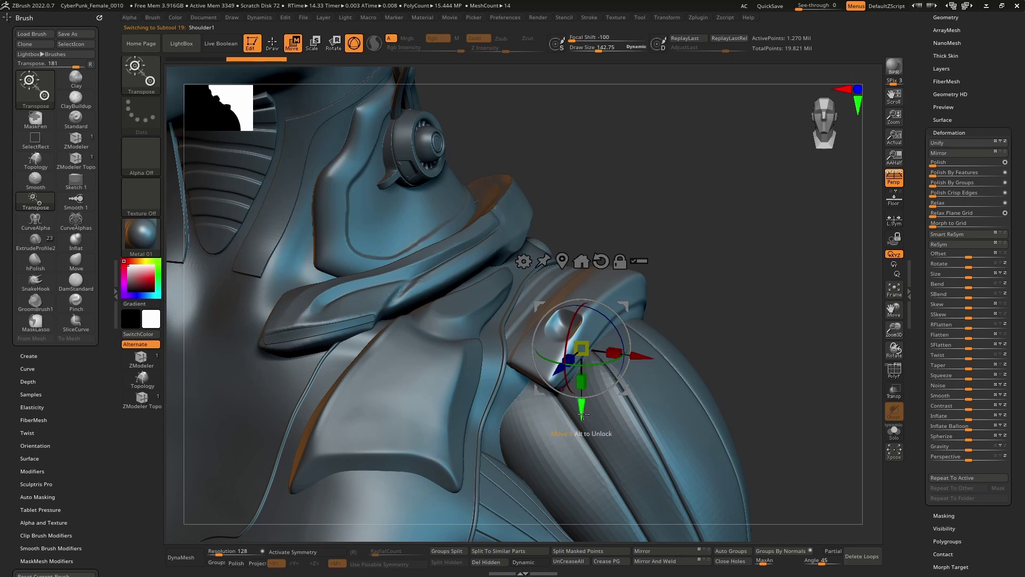
{"action": "left_click_drag", "start_coordinate": [583, 409], "coordinate": [583, 412]}
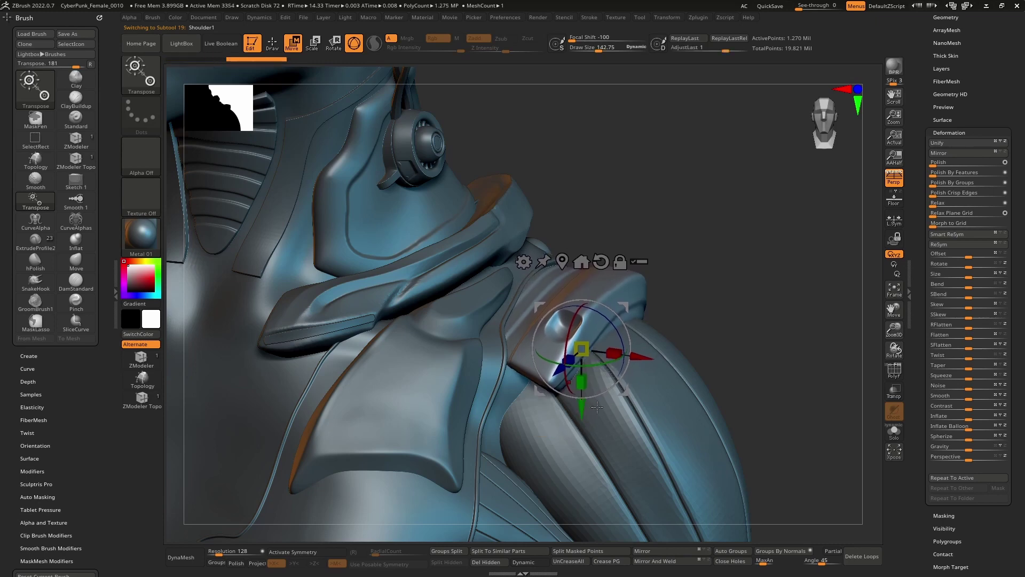
{"action": "key", "text": "q"}
{"action": "mouse_move", "coordinate": [594, 392]}
{"action": "right_mouse_down"}
{"action": "mouse_move", "coordinate": [542, 360]}
{"action": "mouse_move", "coordinate": [621, 344]}
{"action": "mouse_move", "coordinate": [657, 362]}
{"action": "mouse_move", "coordinate": [593, 357]}
{"action": "right_mouse_up"}
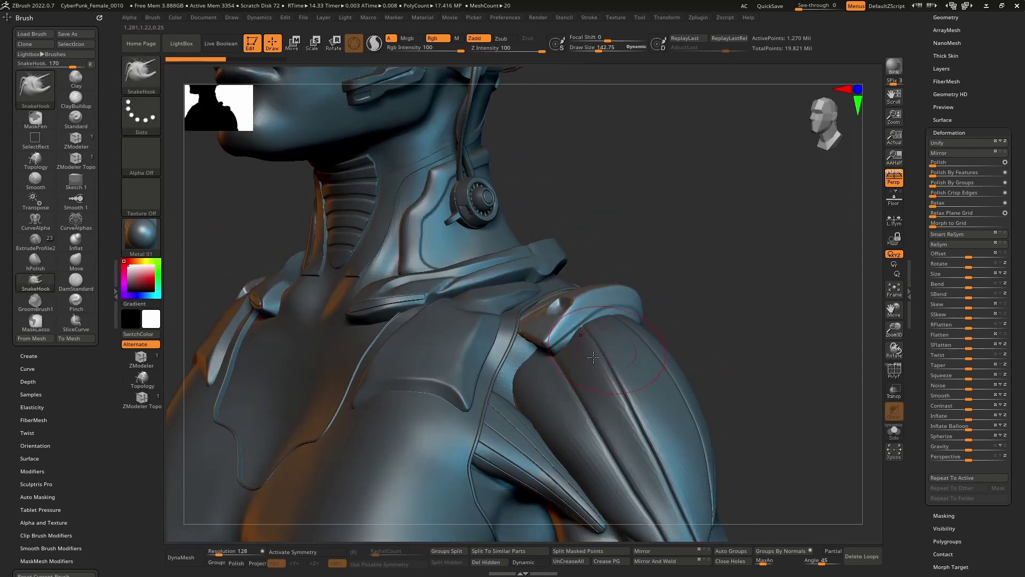
{"action": "mouse_move", "coordinate": [608, 322]}
{"action": "right_mouse_down"}
{"action": "mouse_move", "coordinate": [620, 310]}
{"action": "mouse_move", "coordinate": [587, 293]}
{"action": "right_mouse_up"}
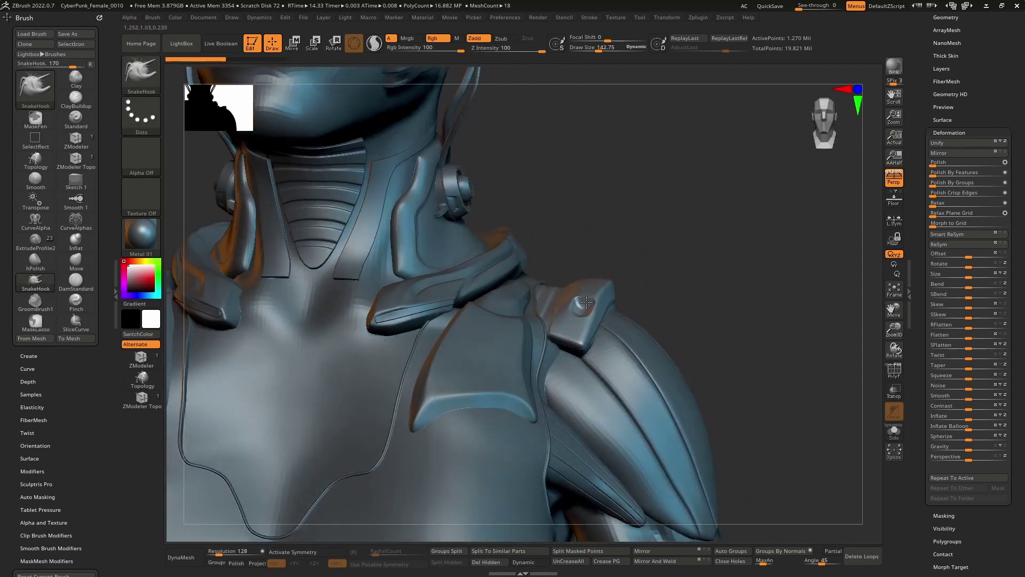
- Rotate the shoulder pad slightly from several angles so it fits over the top of the deltoid
{"action": "key", "text": "w"}
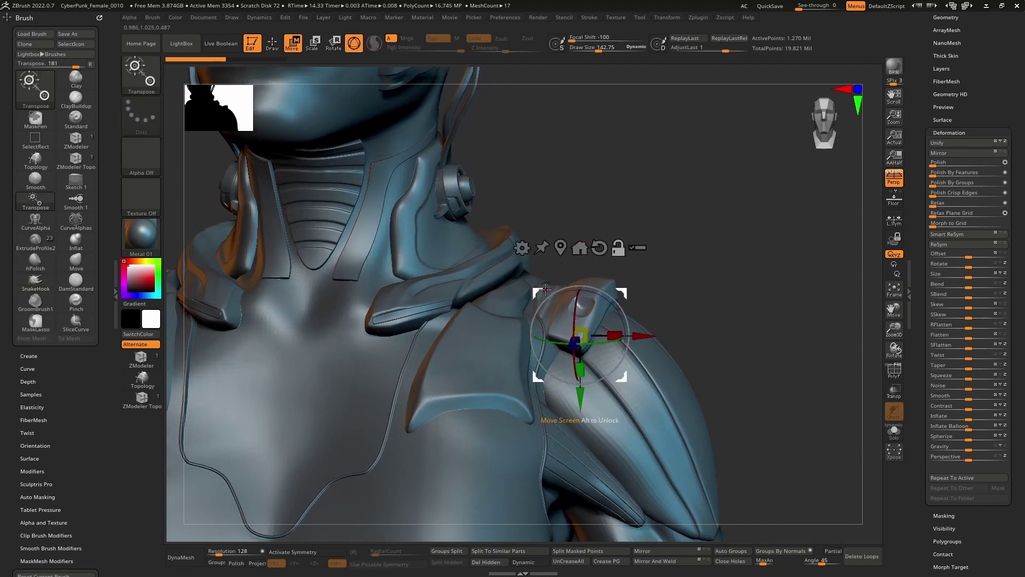
{"action": "right_click_drag", "start_coordinate": [558, 279], "coordinate": [537, 325]}
{"action": "left_click_drag", "start_coordinate": [531, 285], "coordinate": [556, 275]}
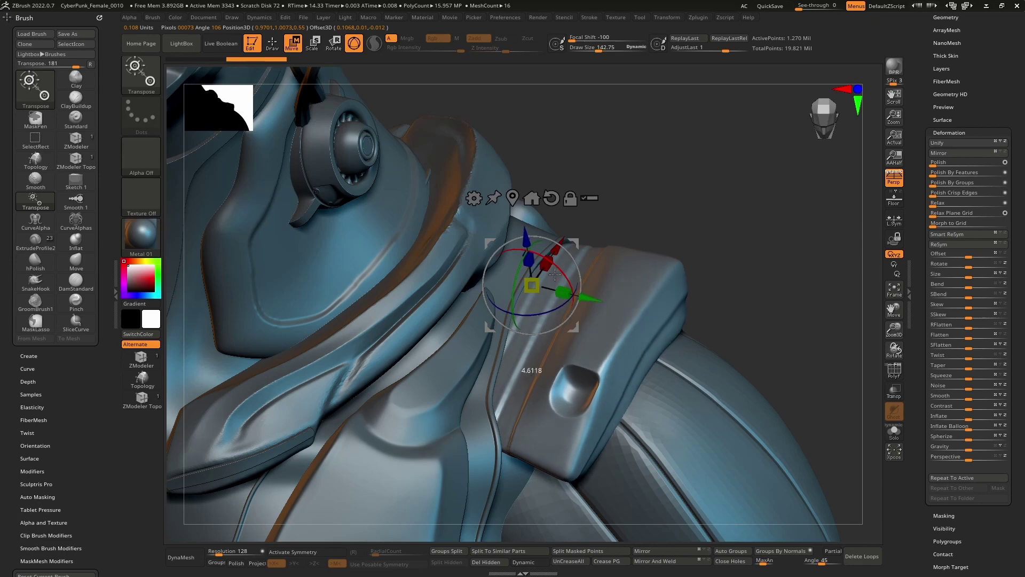
{"action": "right_click_drag", "start_coordinate": [553, 273], "coordinate": [595, 293]}
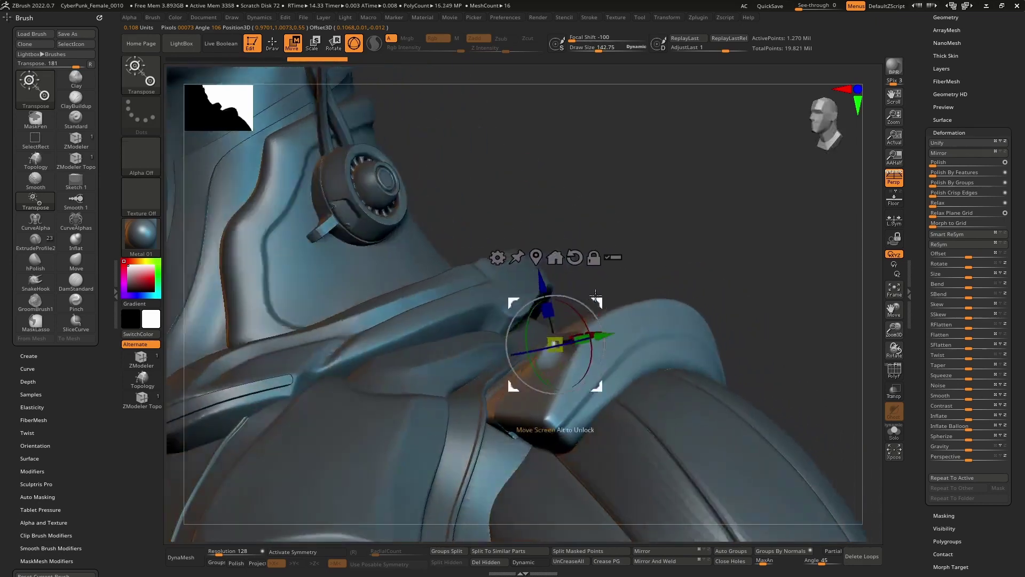
{"action": "left_click_drag", "start_coordinate": [577, 307], "coordinate": [579, 309]}
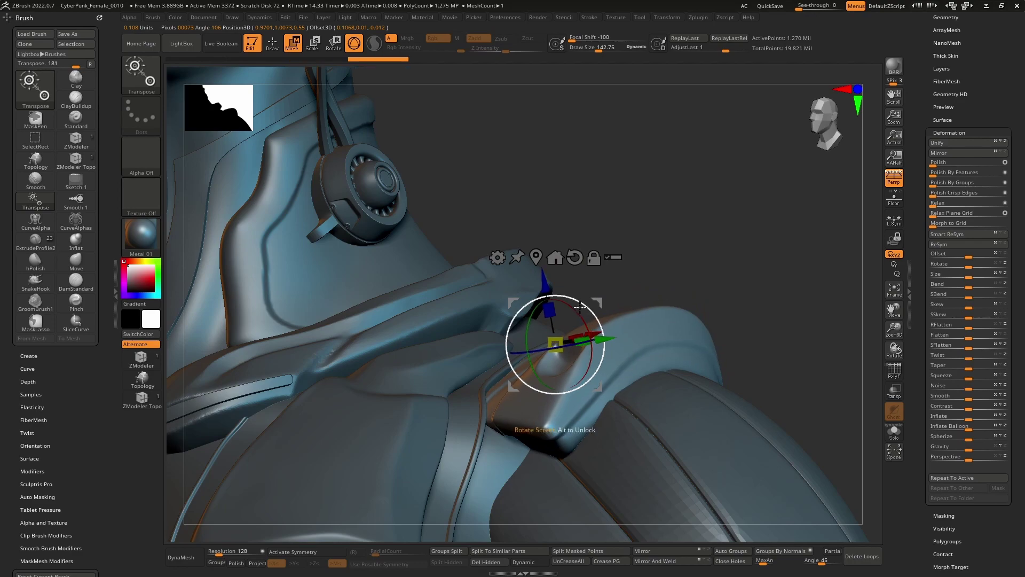
{"action": "key", "text": "q"}
{"action": "right_click_drag", "start_coordinate": [578, 310], "coordinate": [498, 407]}
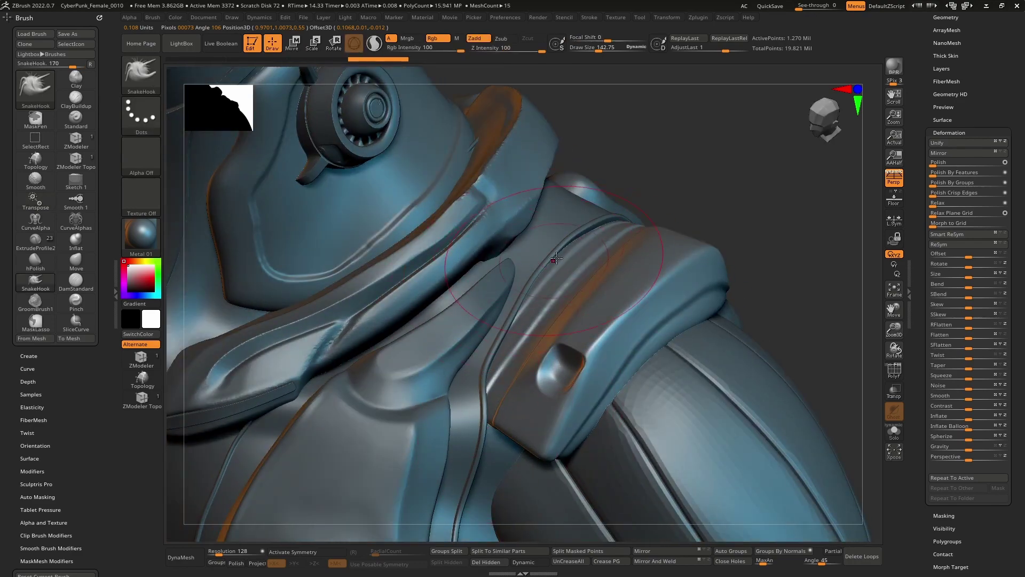
{"action": "mouse_move", "coordinate": [553, 258]}
{"action": "right_mouse_down"}
{"action": "mouse_move", "coordinate": [548, 309]}
{"action": "mouse_move", "coordinate": [620, 340]}
{"action": "mouse_move", "coordinate": [582, 334]}
{"action": "mouse_move", "coordinate": [613, 366]}
{"action": "mouse_move", "coordinate": [596, 334]}
{"action": "right_mouse_up"}
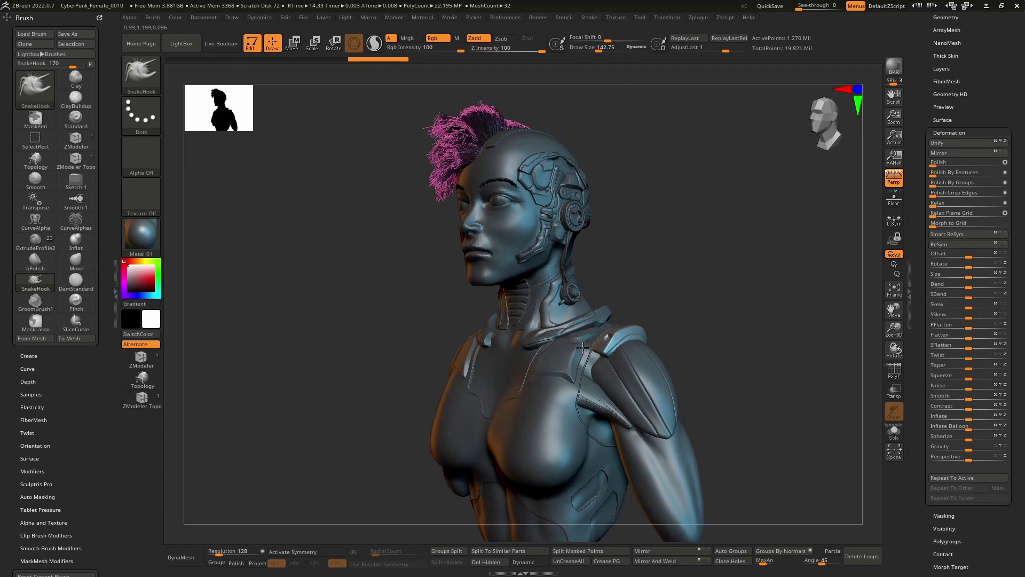
- Frame the upper body in three-quarter view, quick-save the project, and start a BPR render
{"action": "right_click_drag", "start_coordinate": [599, 340], "coordinate": [574, 316], "text": "alt"}
{"action": "key", "text": "space"}
{"action": "left_click_drag", "start_coordinate": [583, 322], "coordinate": [588, 322]}
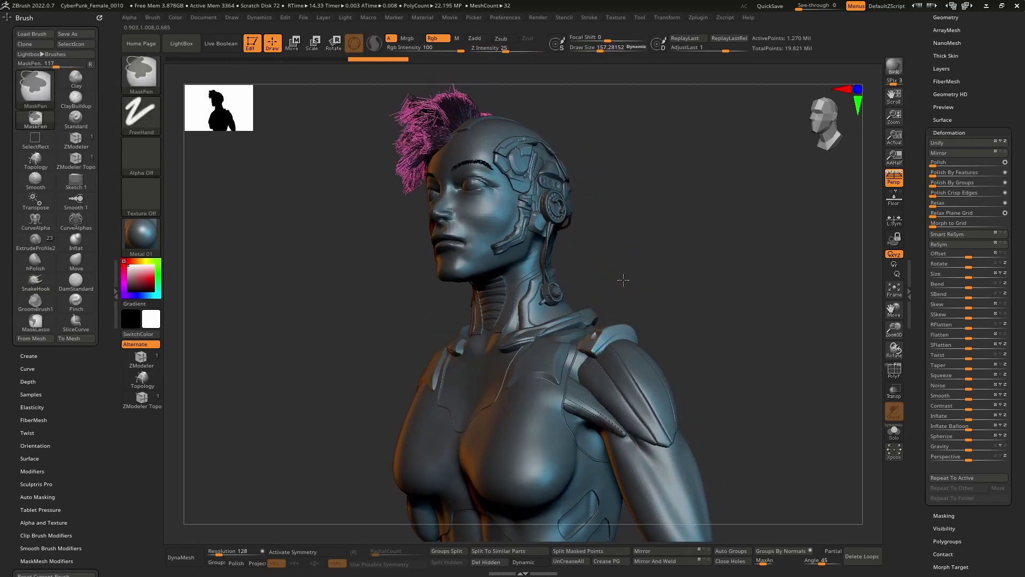
{"action": "left_click", "coordinate": [771, 7]}
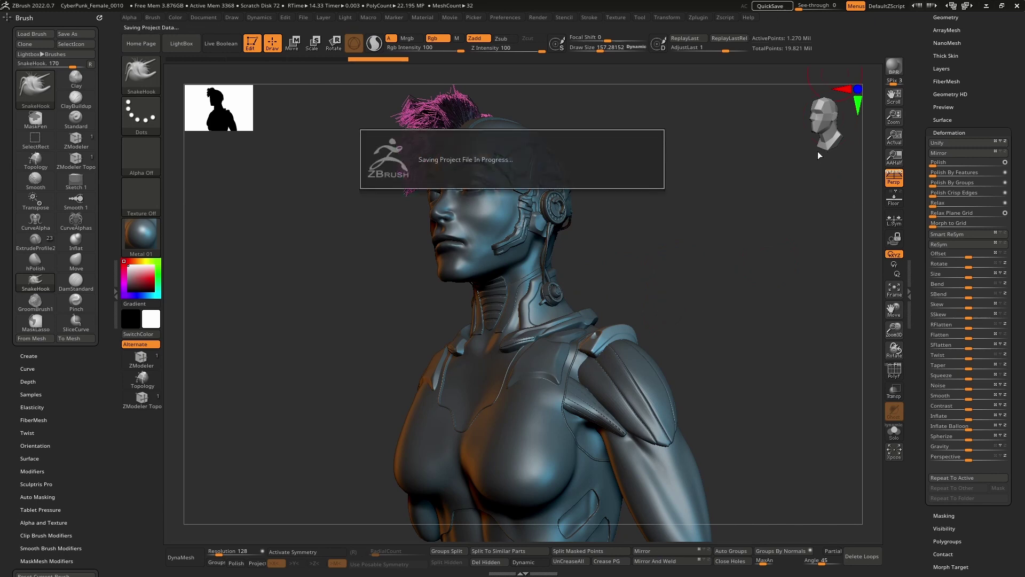
{"action": "left_click", "coordinate": [890, 67]}
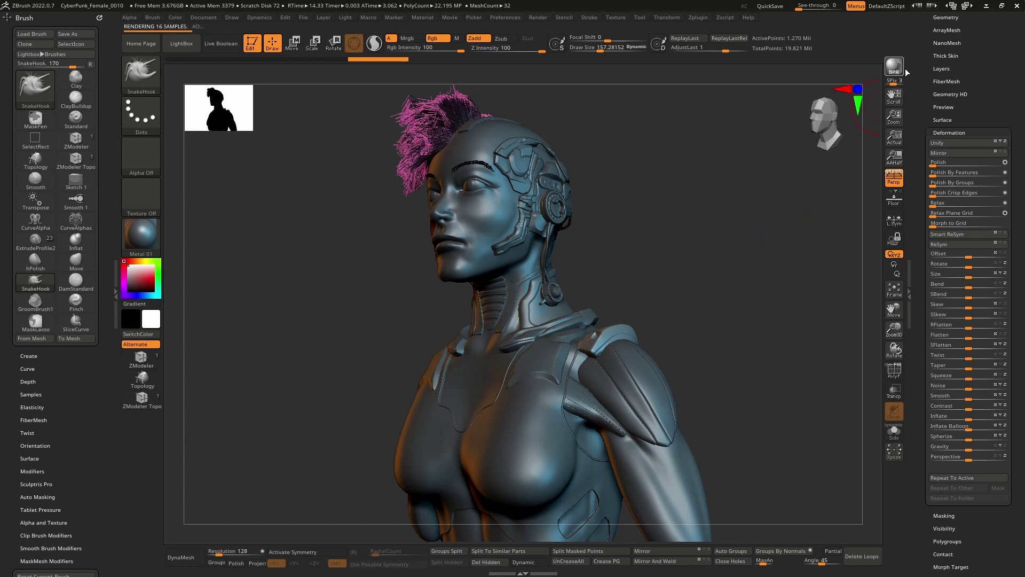